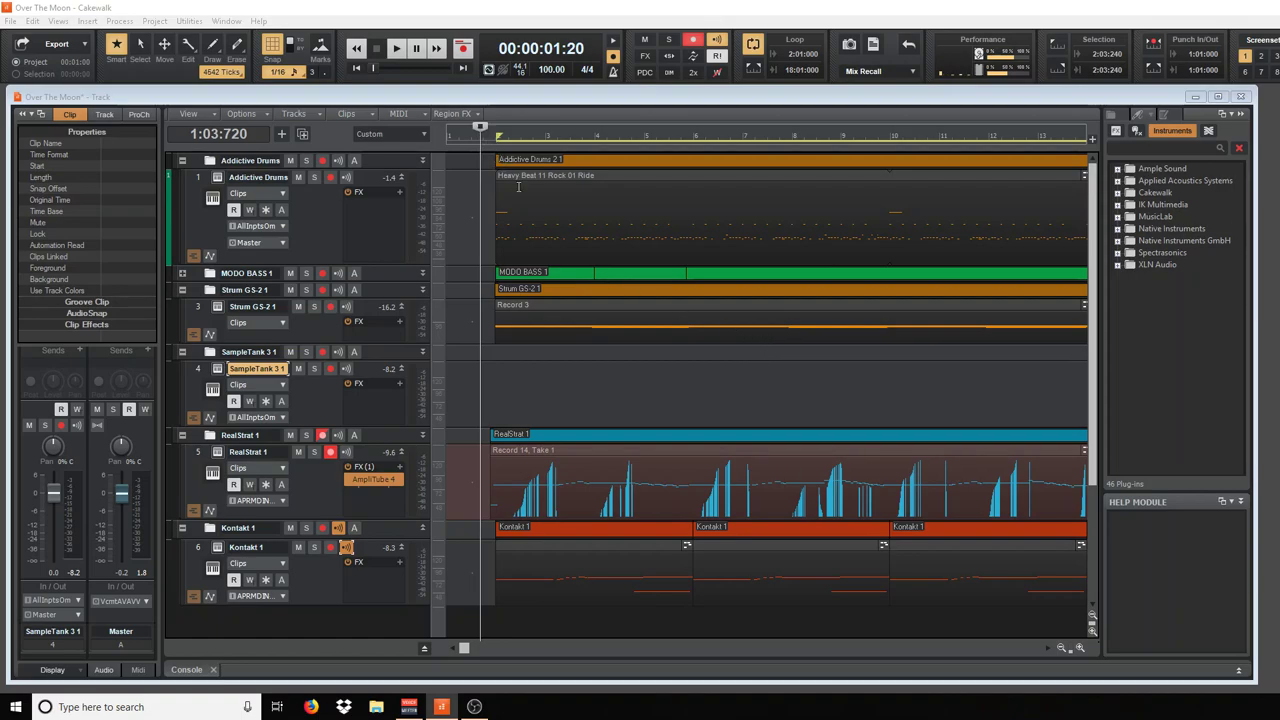
Play the song with the Master volume raised to 1.4 and open the RealStrat 1 clip's opening notes in the Piano Roll
click(396, 48)
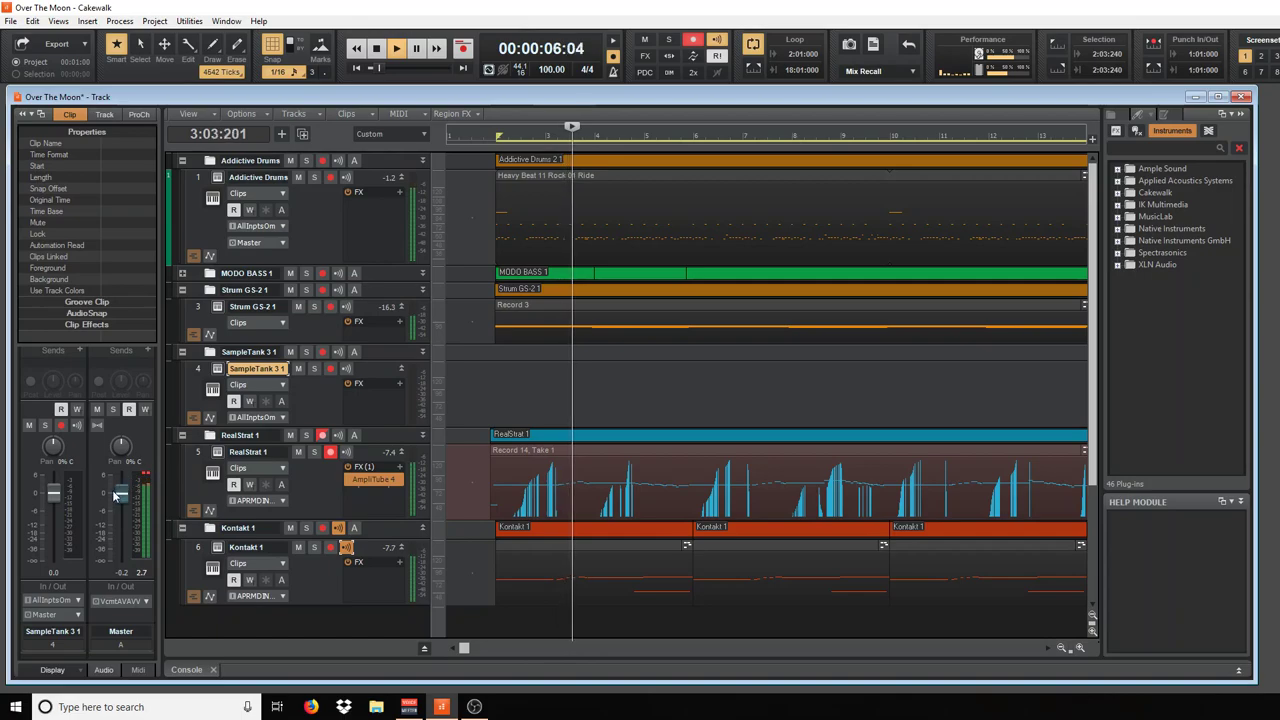
drag(115, 498, 115, 492)
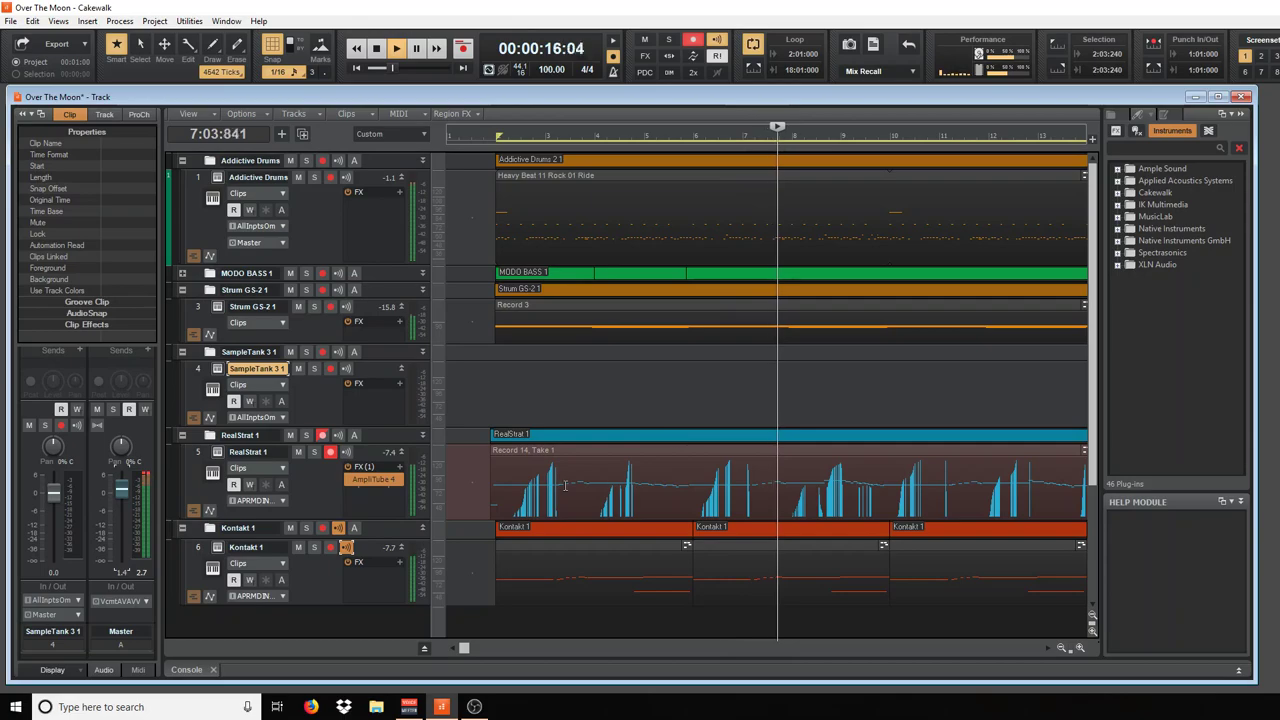
double_click(592, 469)
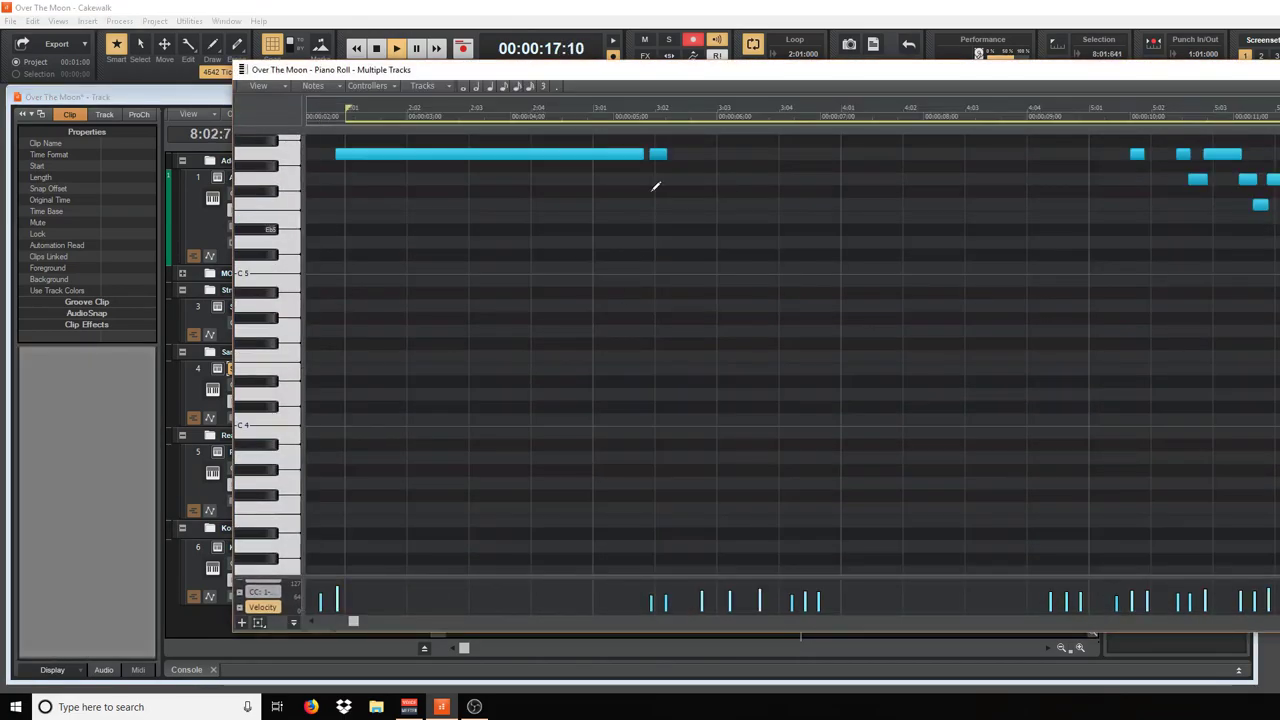
scroll(771, 366, up, 5)
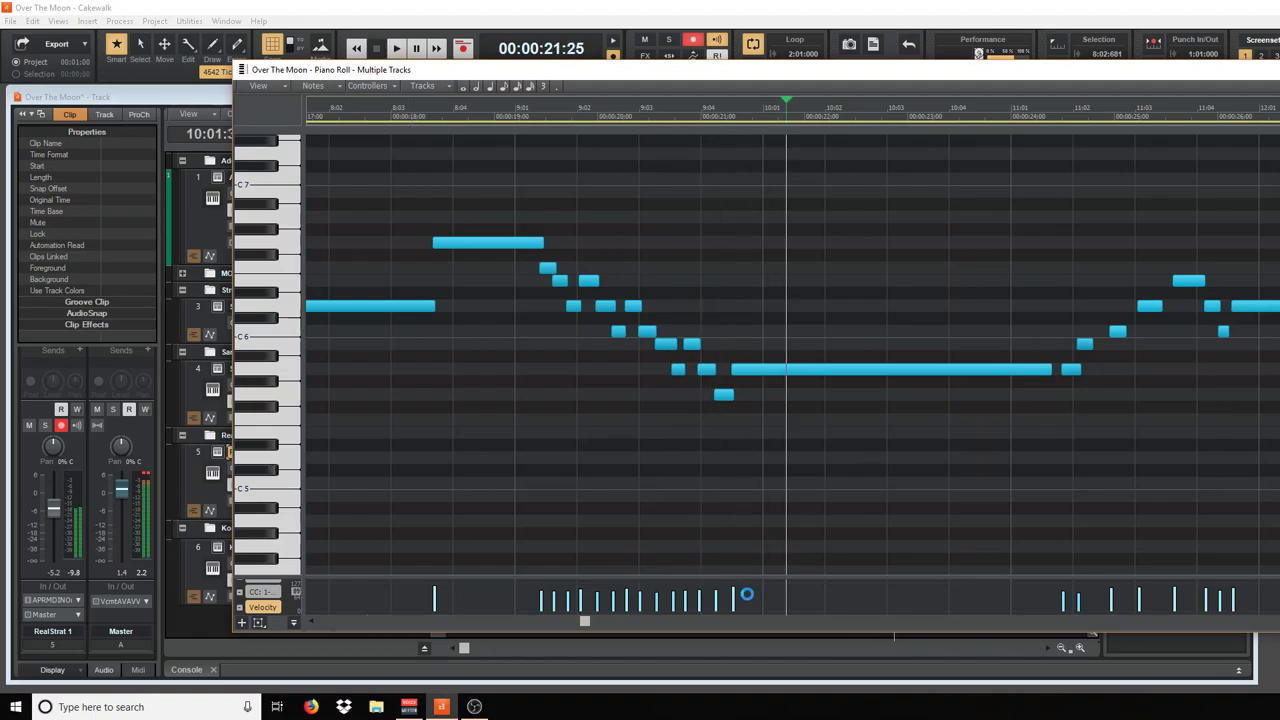
drag(583, 617, 322, 619)
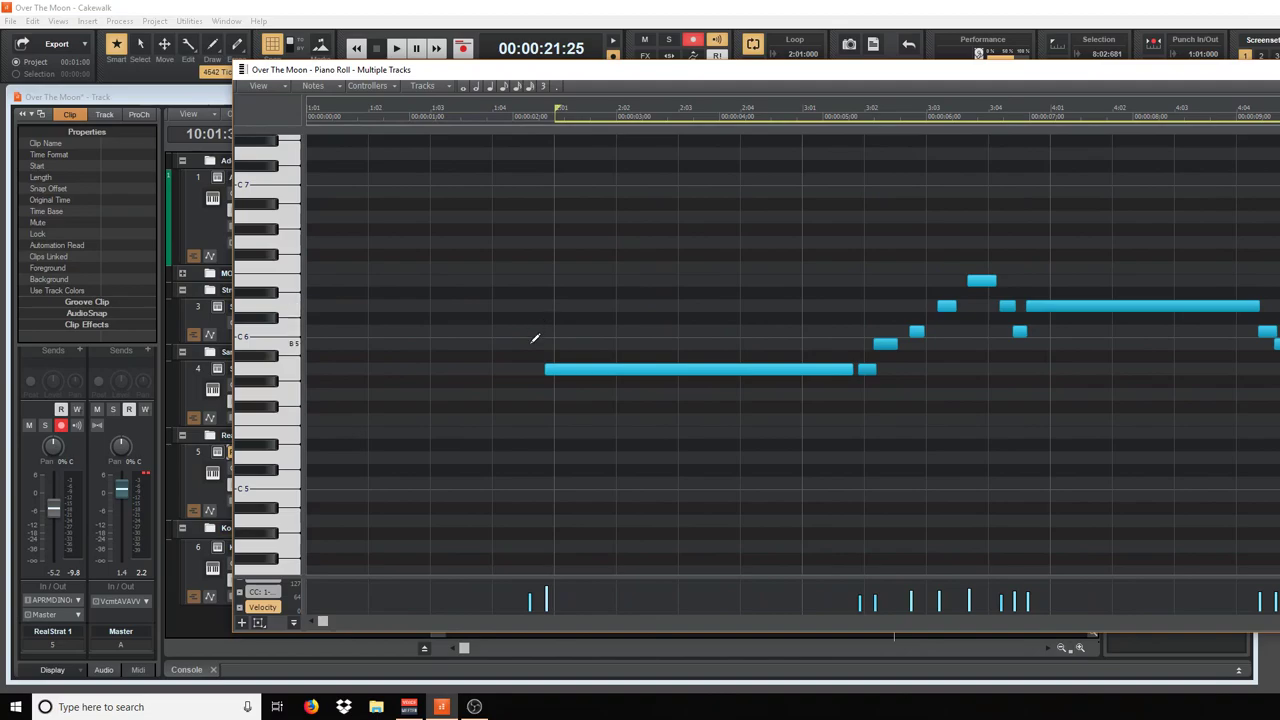
Trim the start of the first long A5 note to 2:01 and check the lower octaves for other notes
drag(545, 371, 555, 370)
scroll(594, 424, down, 3)
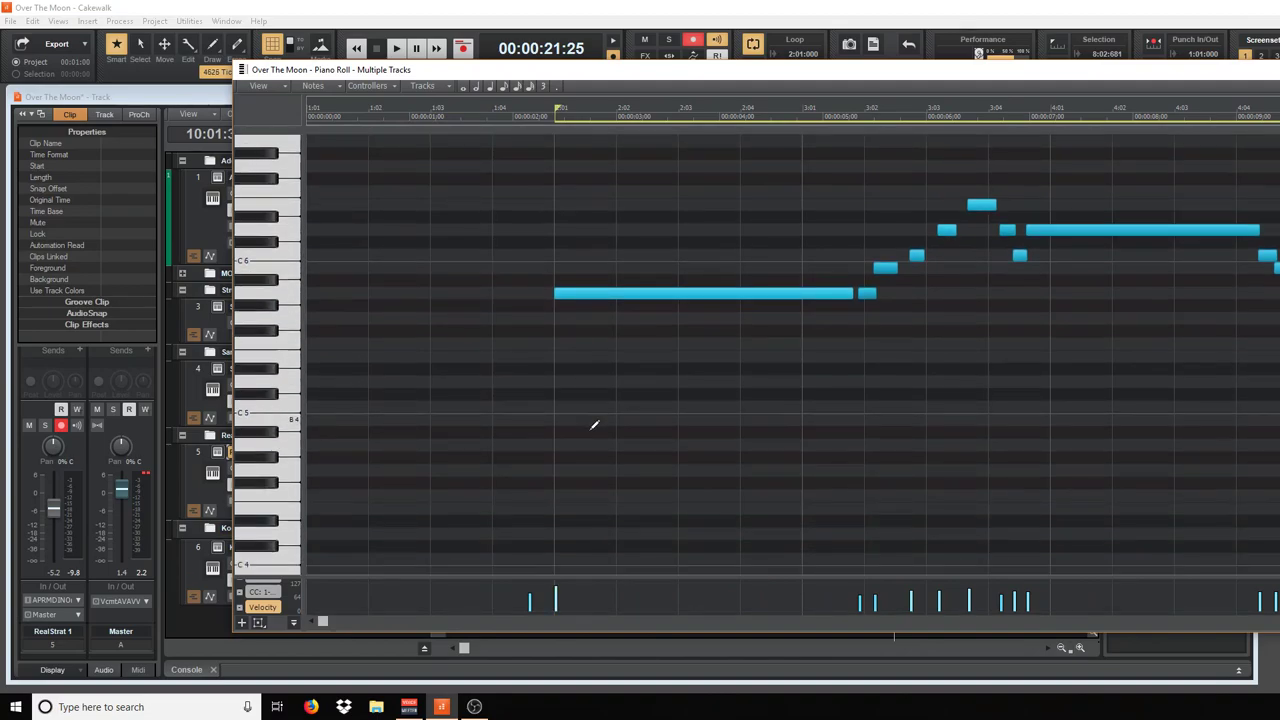
scroll(594, 424, down, 7)
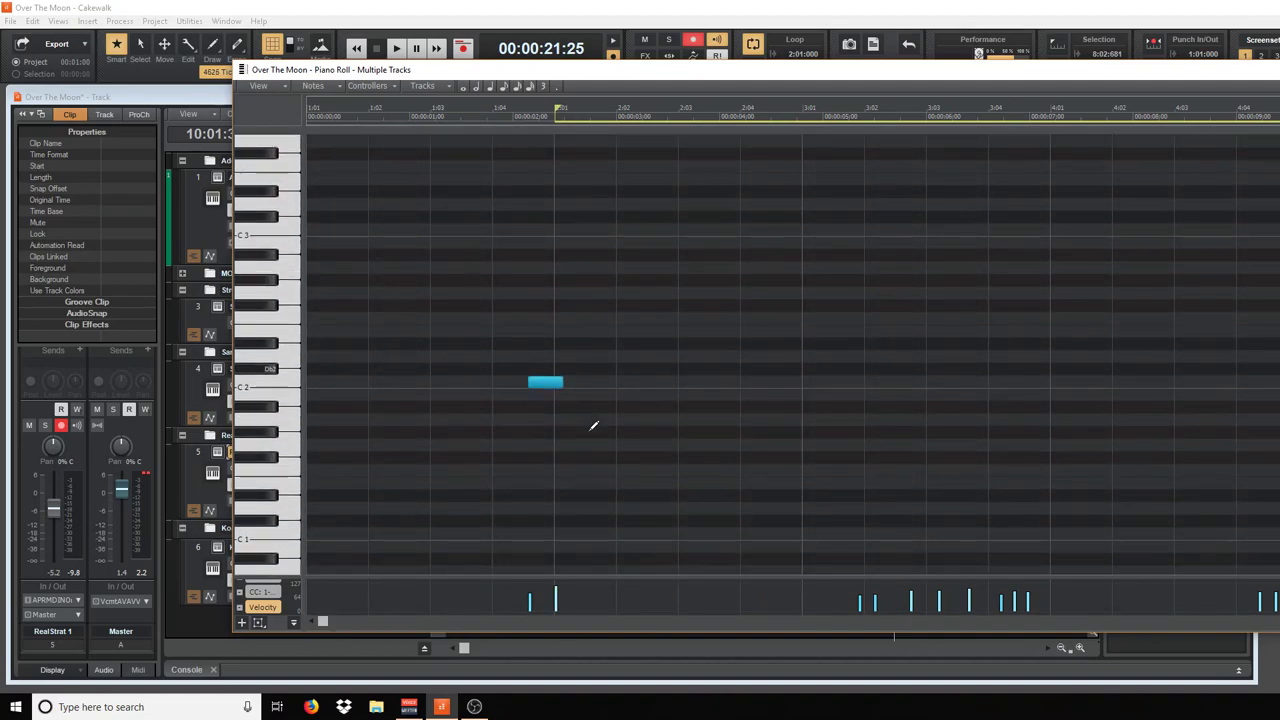
scroll(543, 489, up, 2)
scroll(557, 505, up, 6)
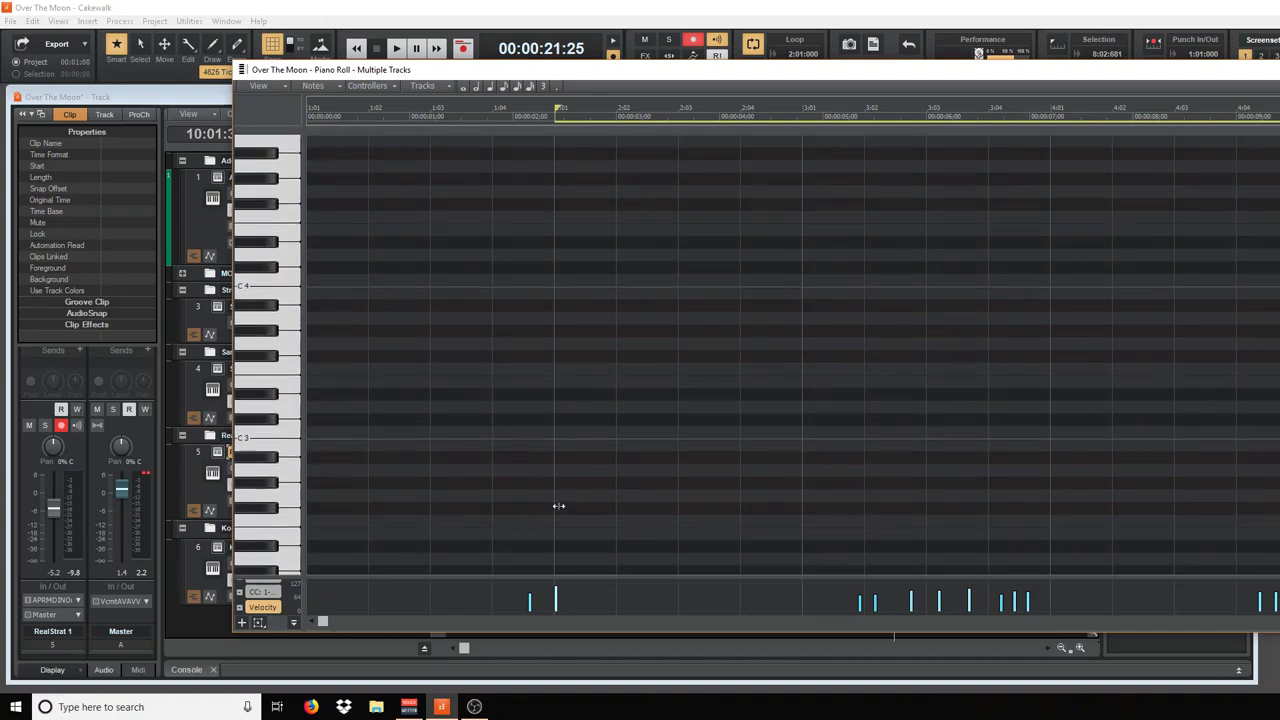
scroll(563, 500, up, 15)
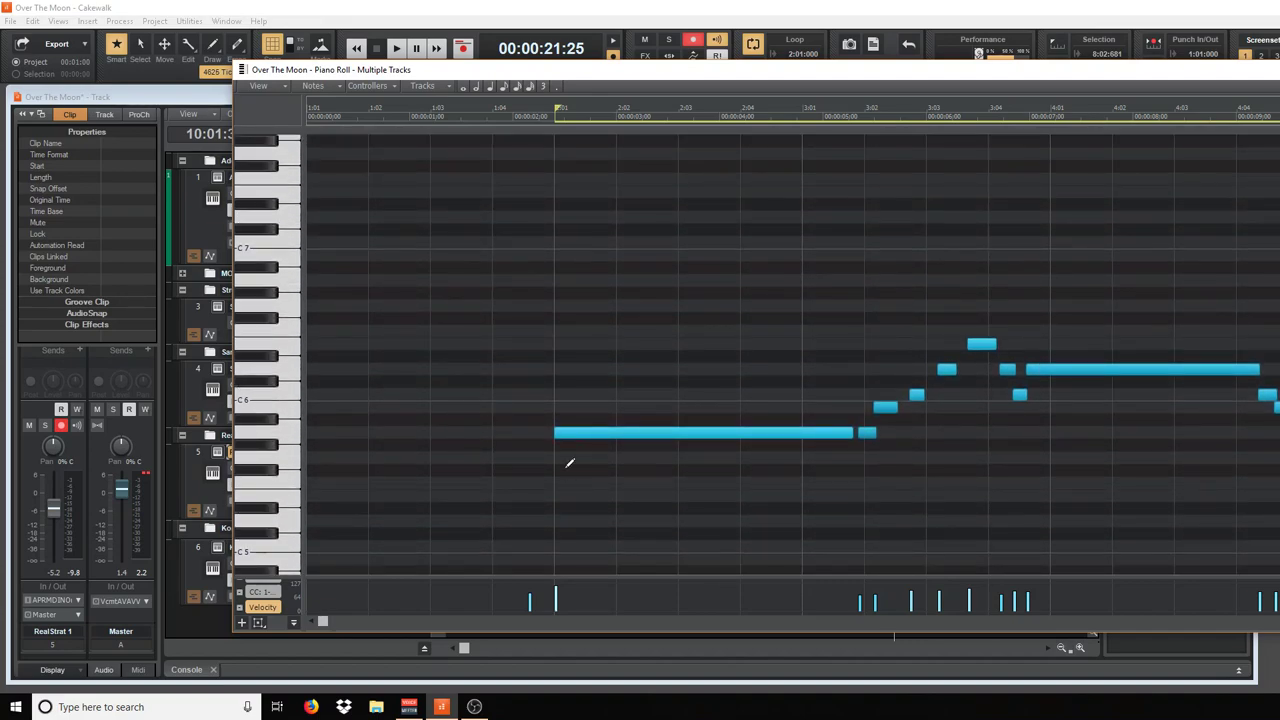
Shift the short A5 note to 3:02 and move the B5 note after it slightly later
click(494, 110)
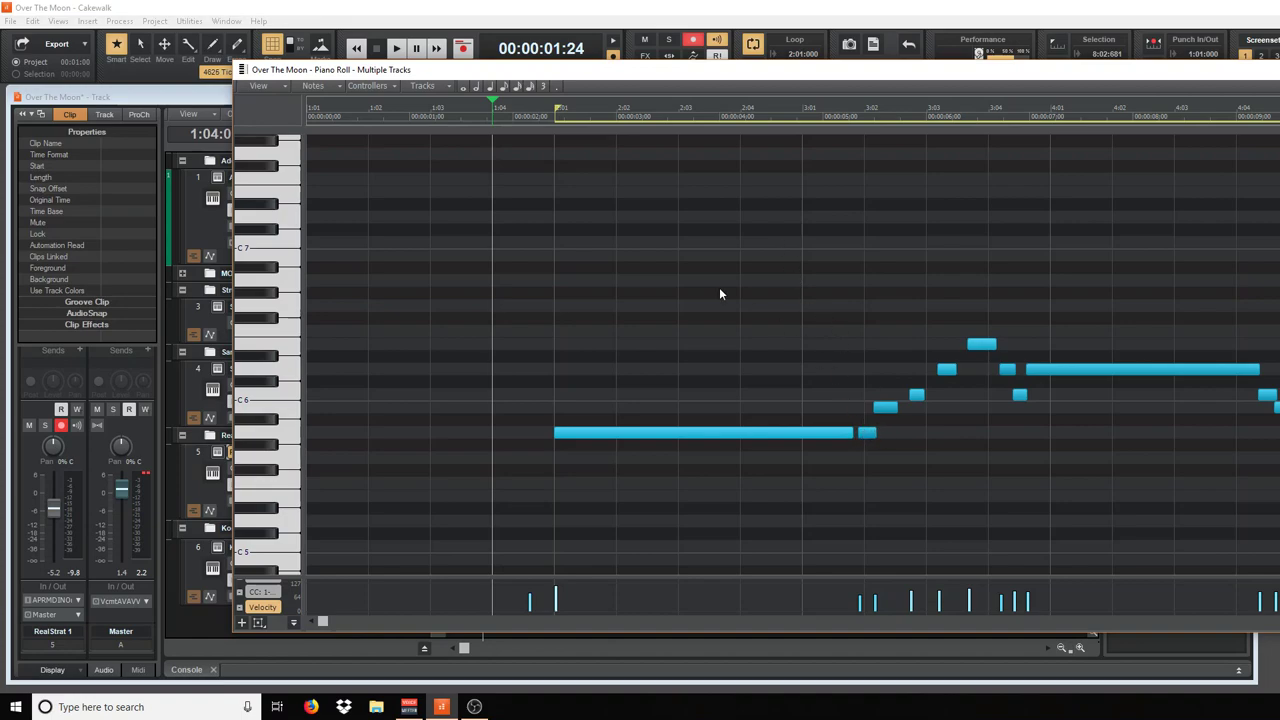
click(866, 433)
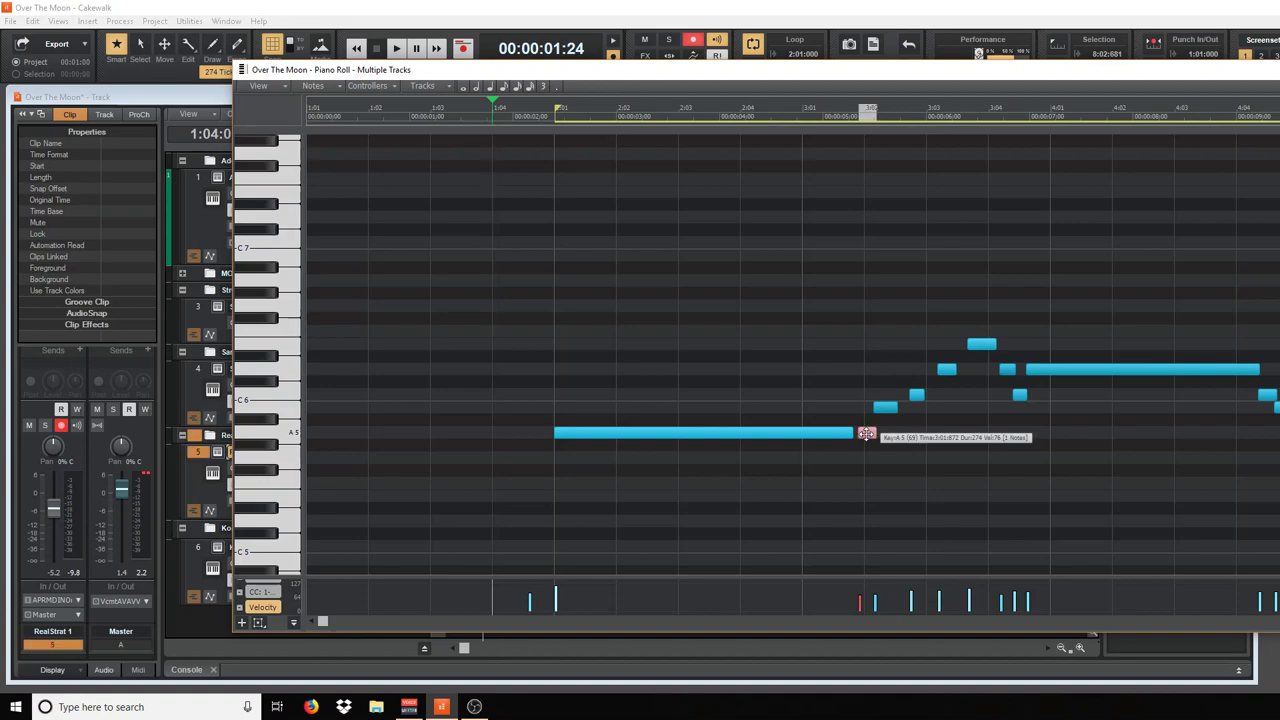
drag(866, 433, 892, 408)
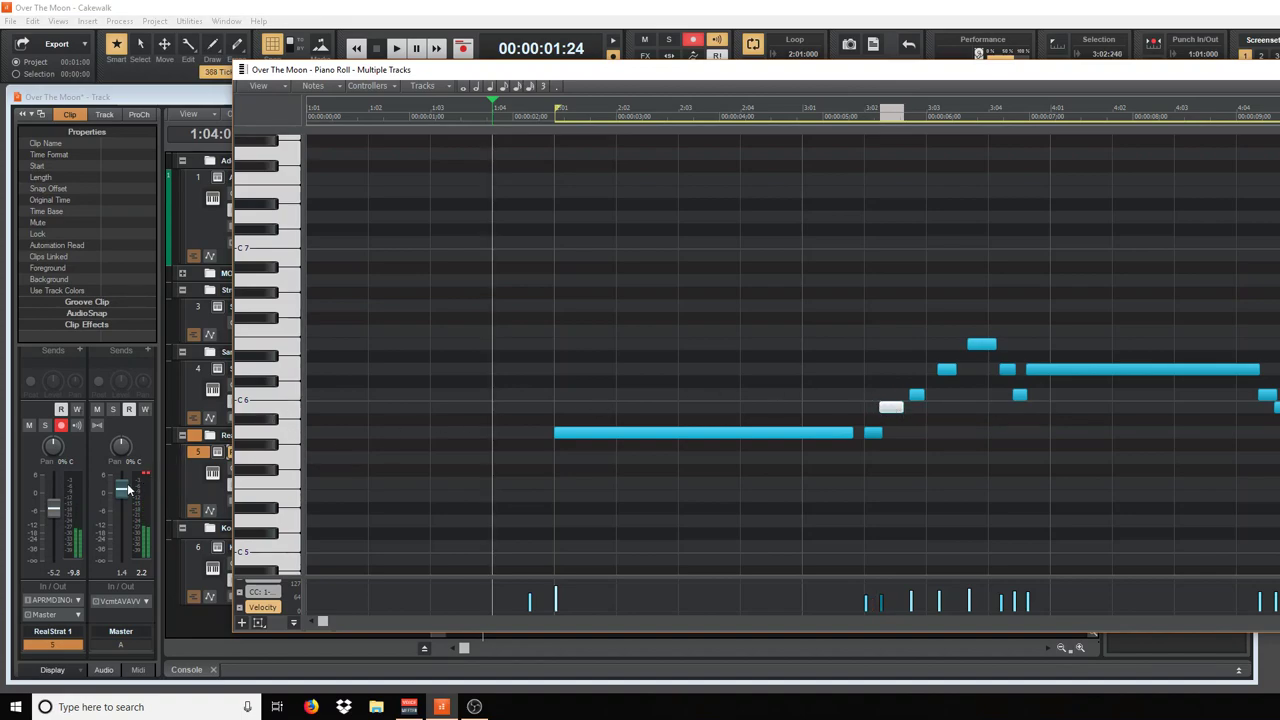
Lower the RealStrat 1 track volume to -9.5 and set the Master volume to 0.0
click(53, 517)
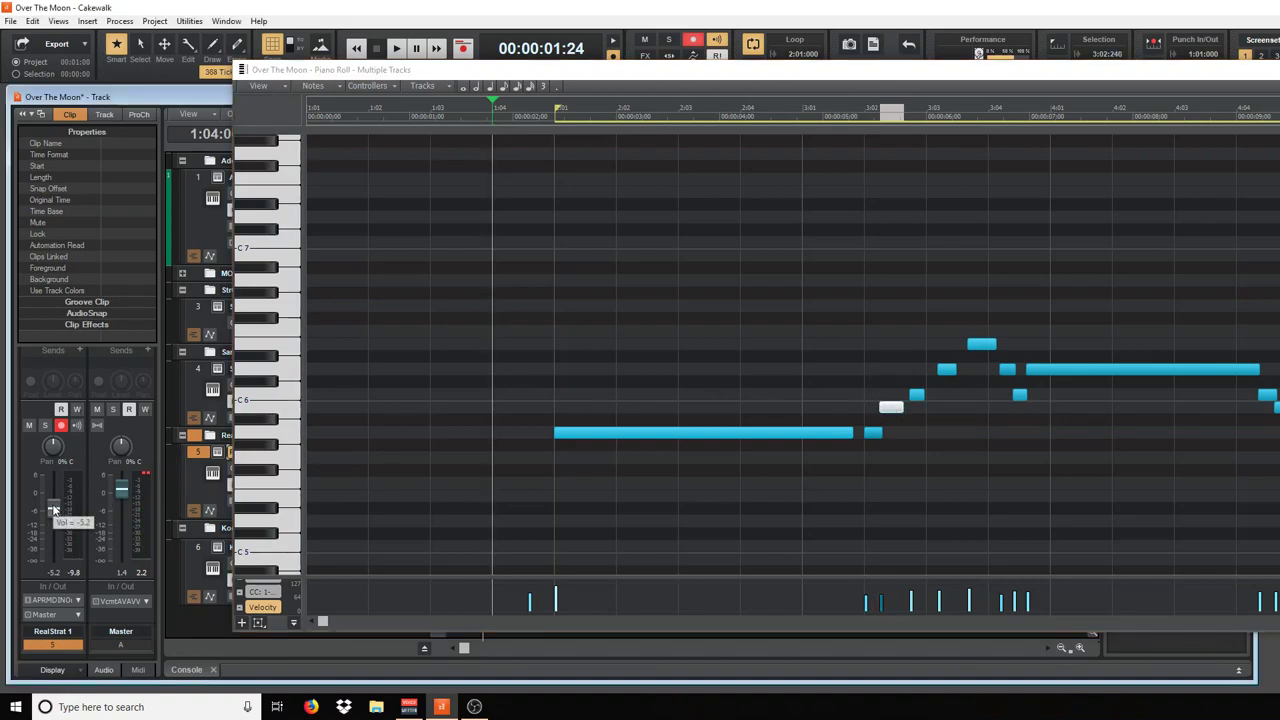
drag(124, 490, 124, 494)
double_click(122, 494)
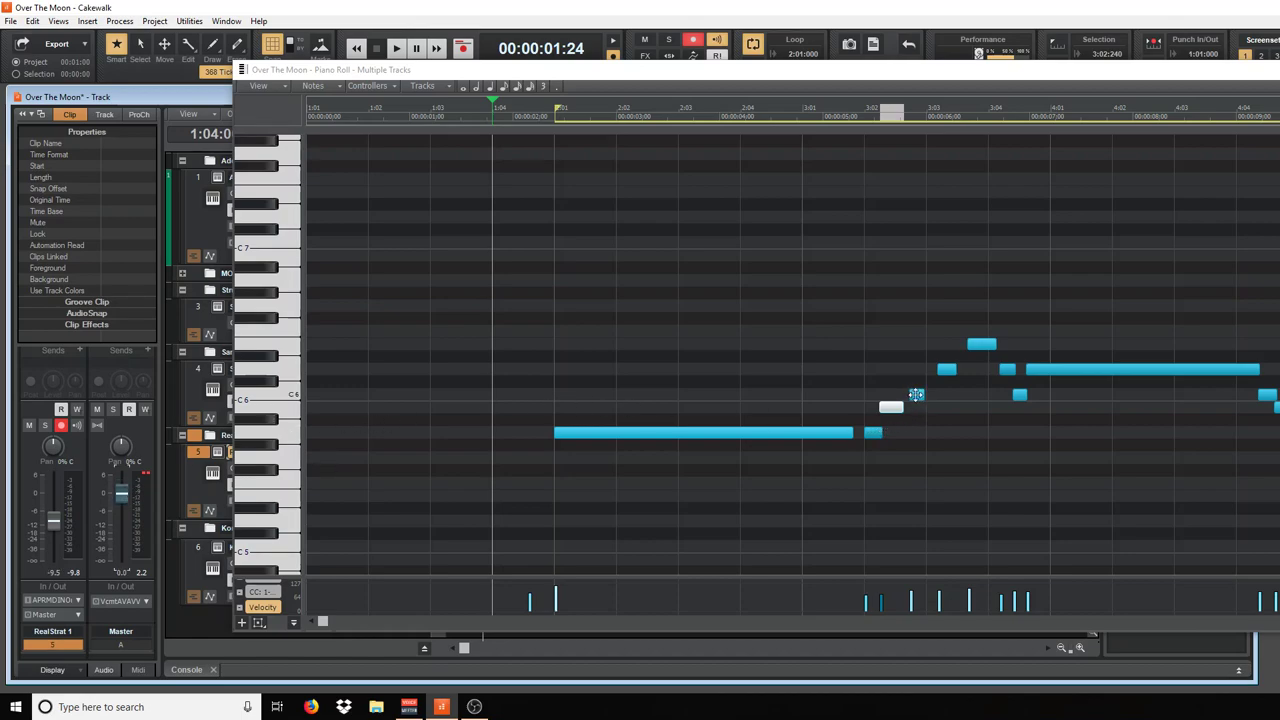
Shift measure 3's remaining C6, D6, E6, D6 and C6 notes slightly later and trim the following long D6 note's start
click(914, 394)
drag(916, 394, 917, 394)
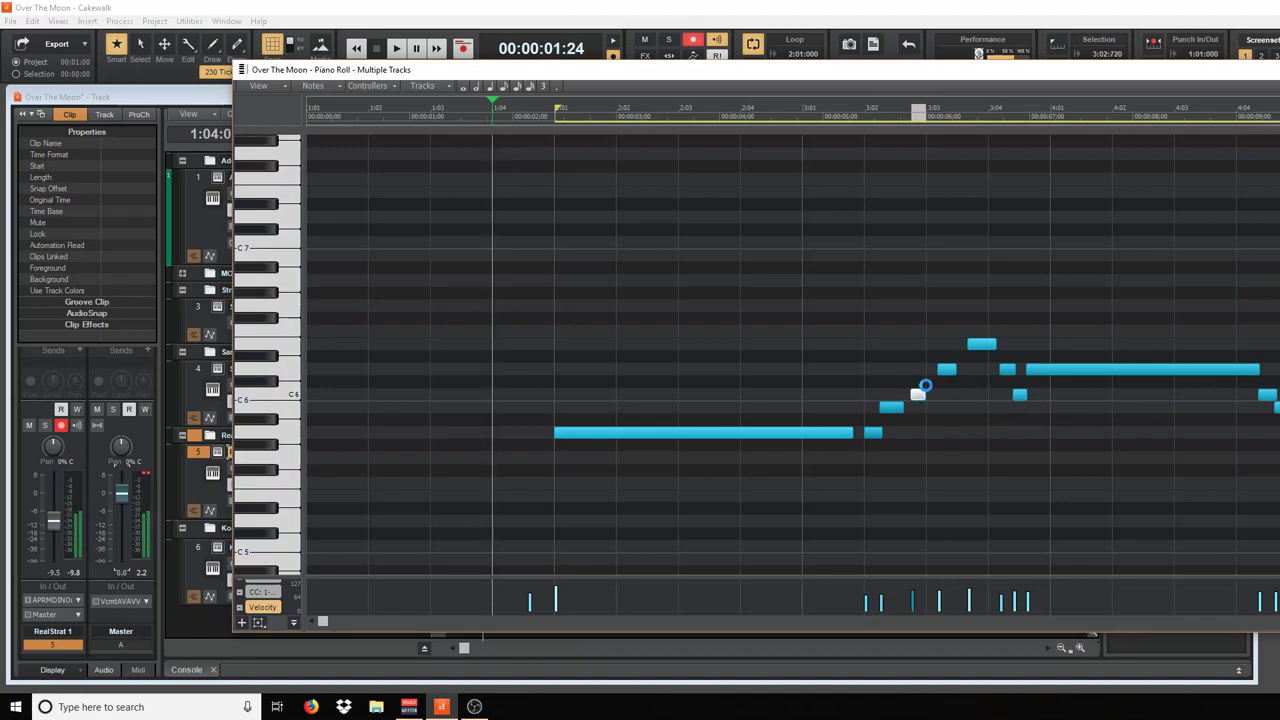
click(946, 369)
drag(946, 369, 1002, 344)
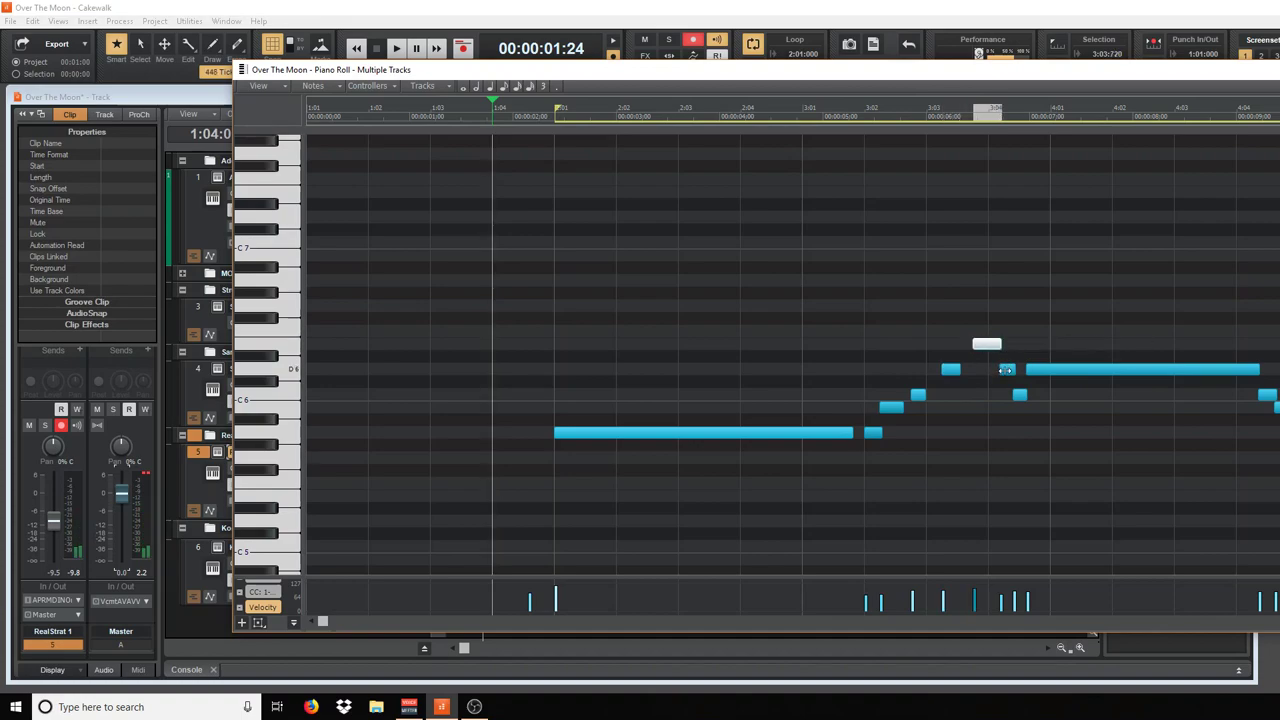
click(1007, 369)
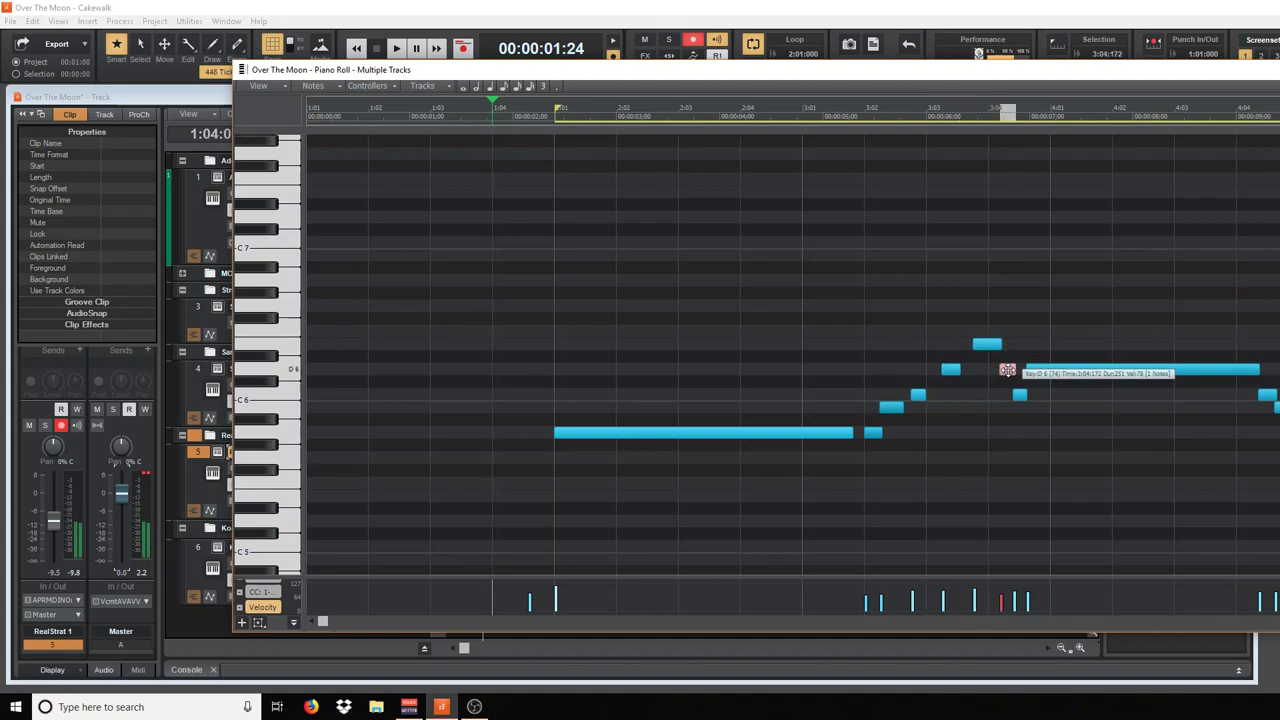
drag(1007, 369, 1044, 371)
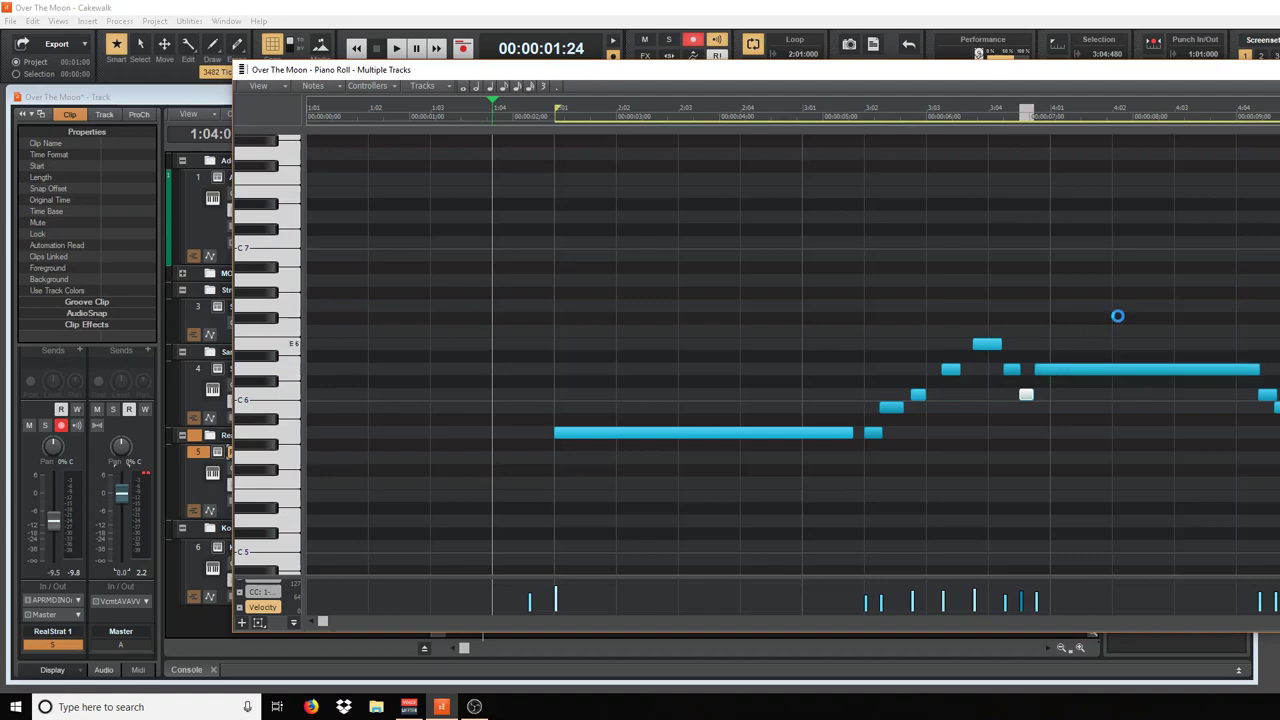
Play the opening phrase, stop, and trim the start of the long D6 note to 4:01
click(507, 119)
key(space)
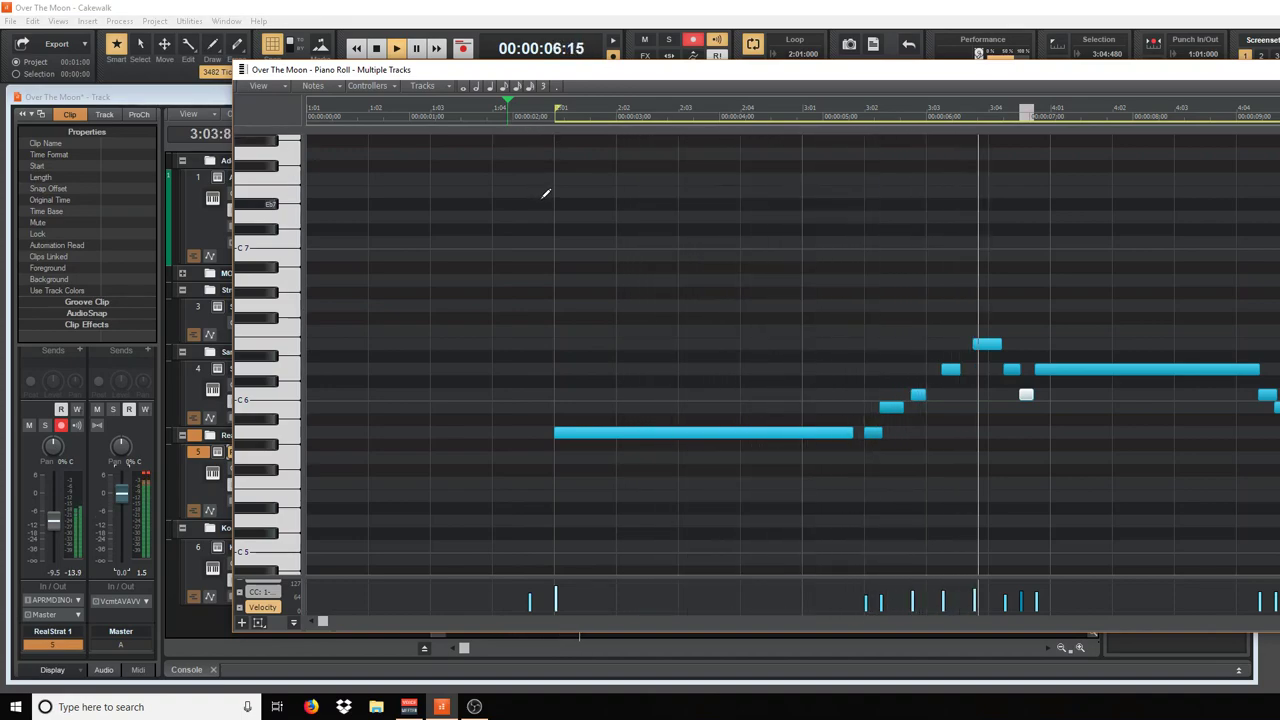
key(space)
drag(1038, 369, 1052, 369)
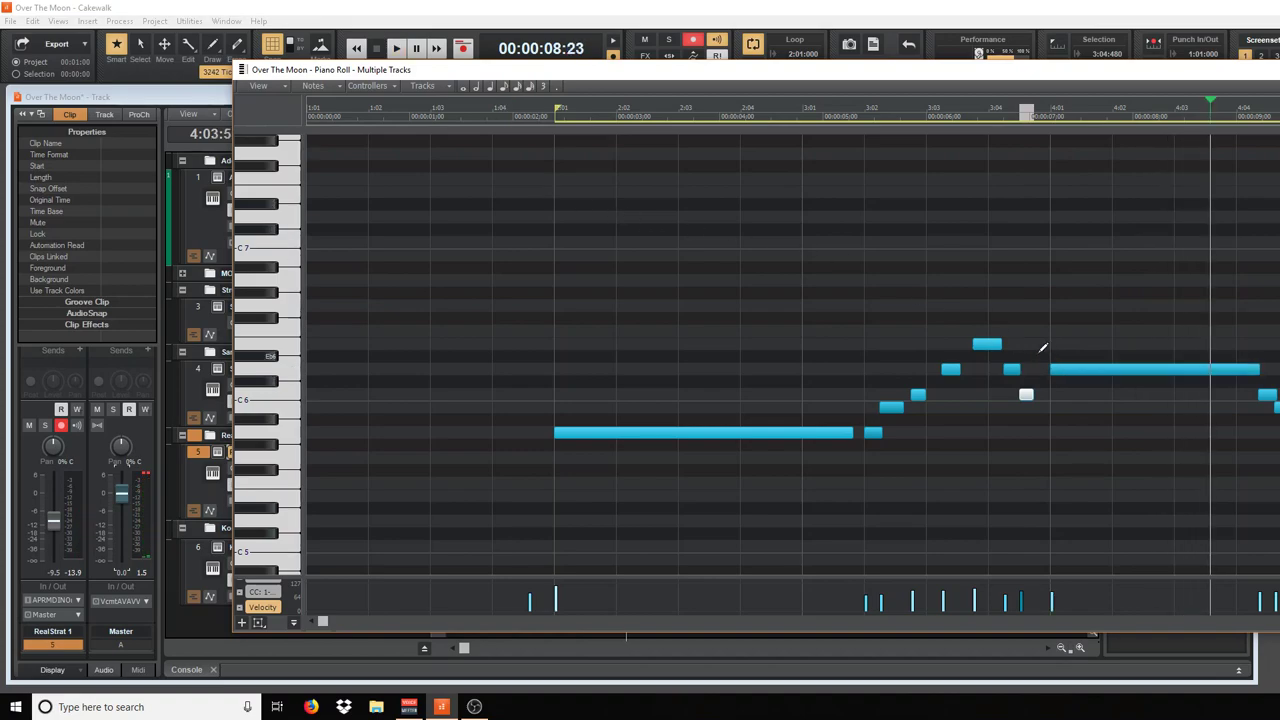
Replay the opening phrase into measure 6 while raising the RealStrat 1 track volume to -5.9
click(510, 117)
key(space)
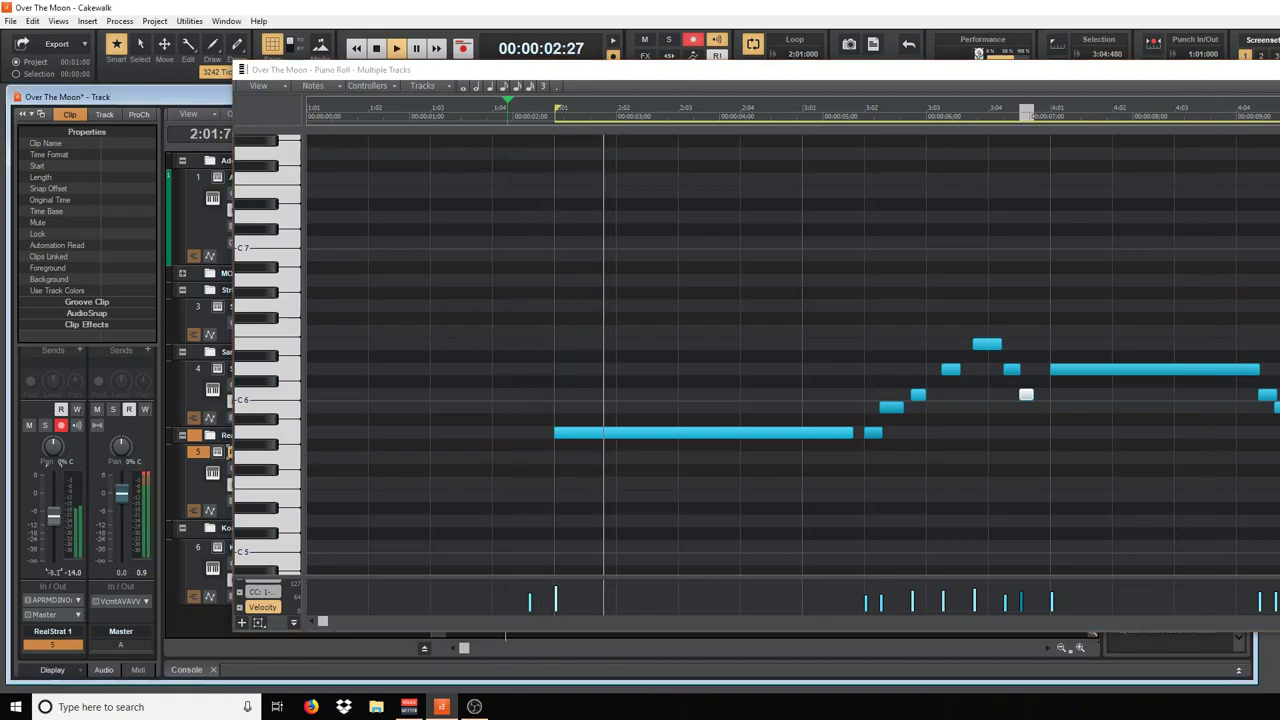
scroll(47, 517, up, 2)
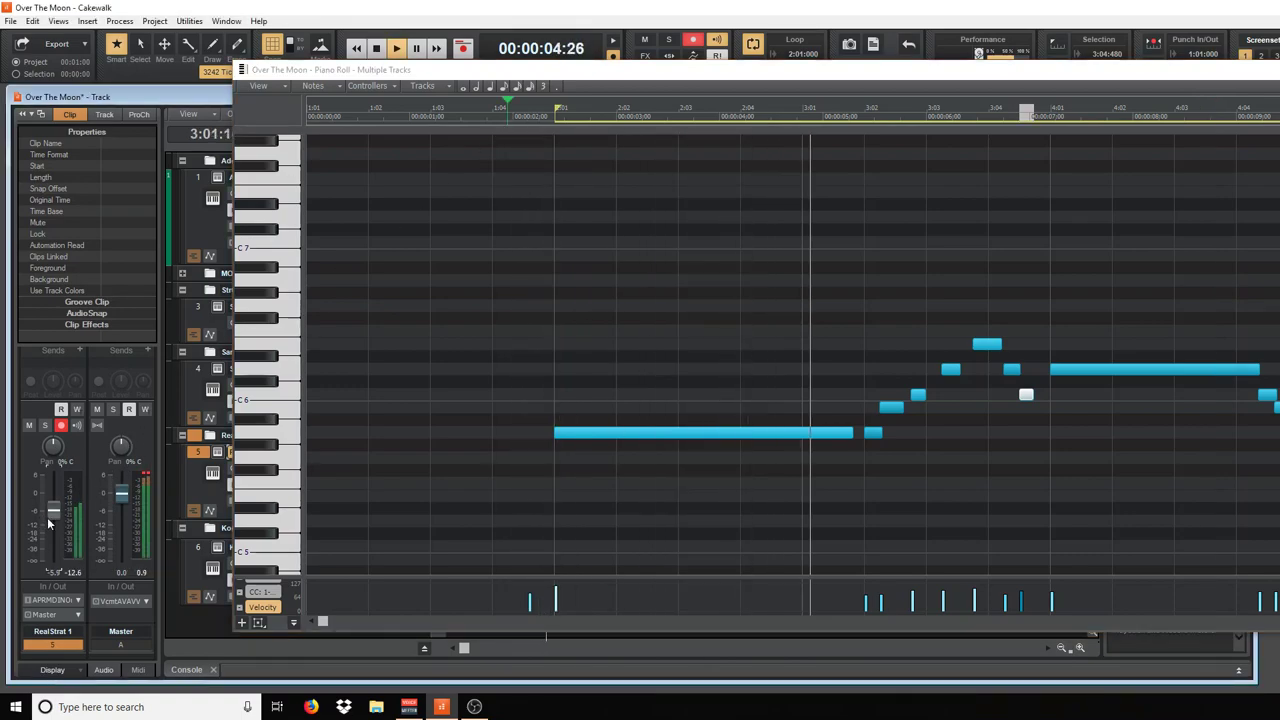
scroll(49, 514, up, 2)
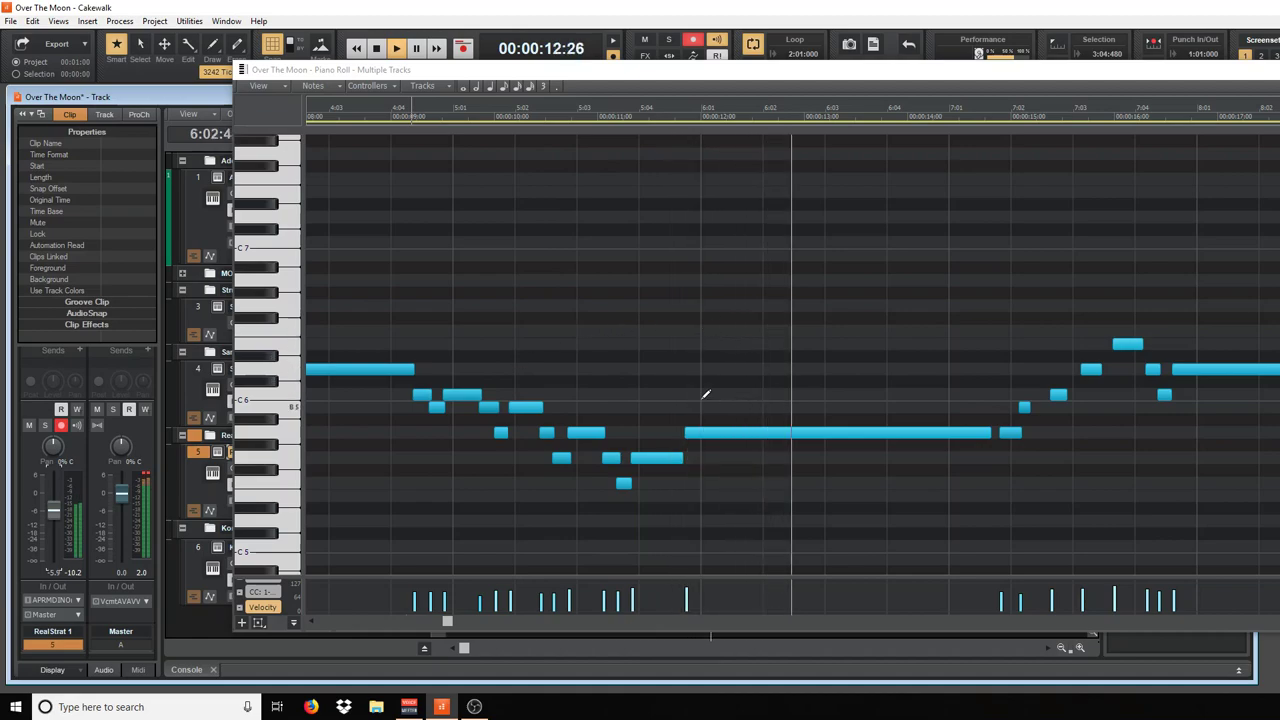
key(space)
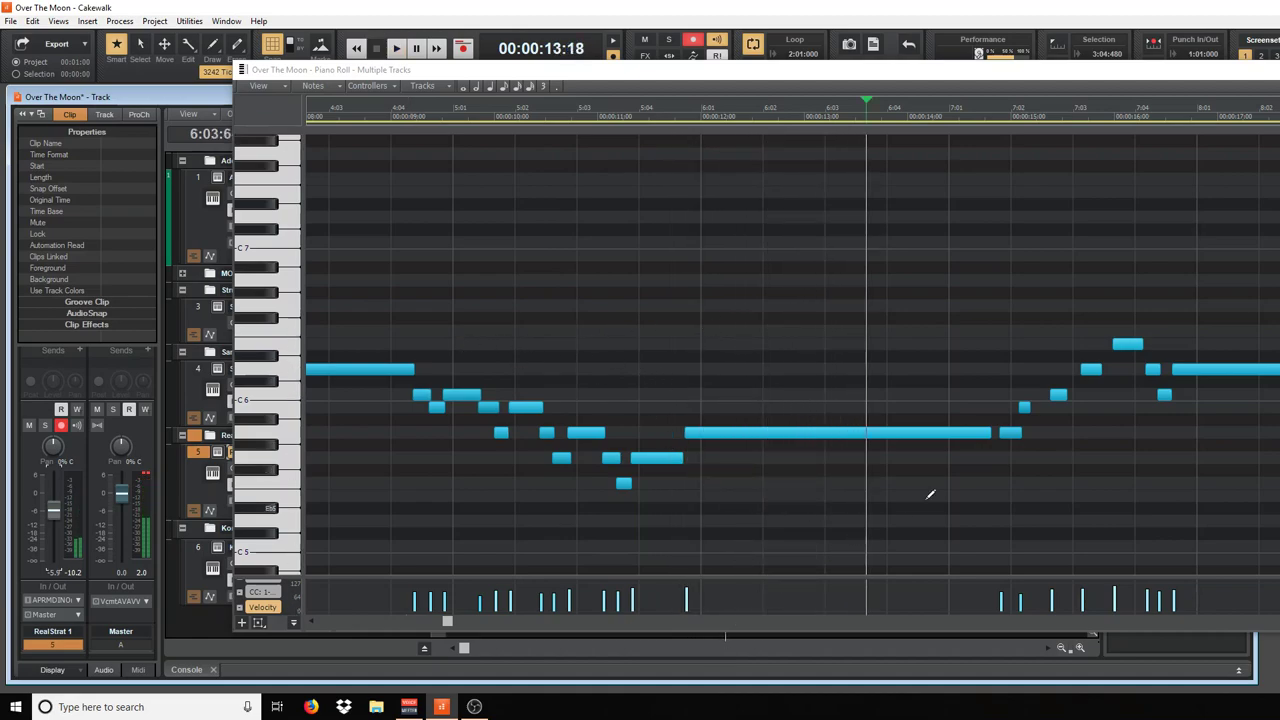
Move the short A5 note to 7:02, shorten it to a sixteenth note, and set the RealStrat 1 volume to -9.4
click(1007, 434)
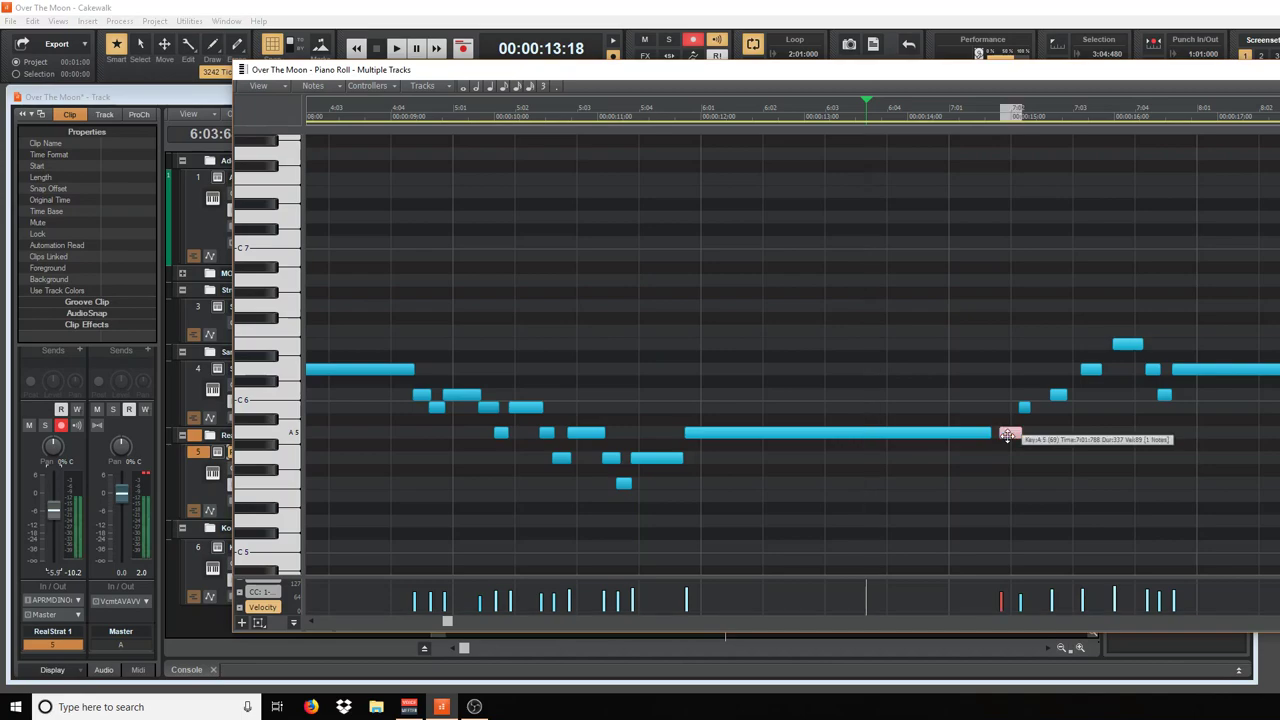
drag(1007, 434, 995, 432)
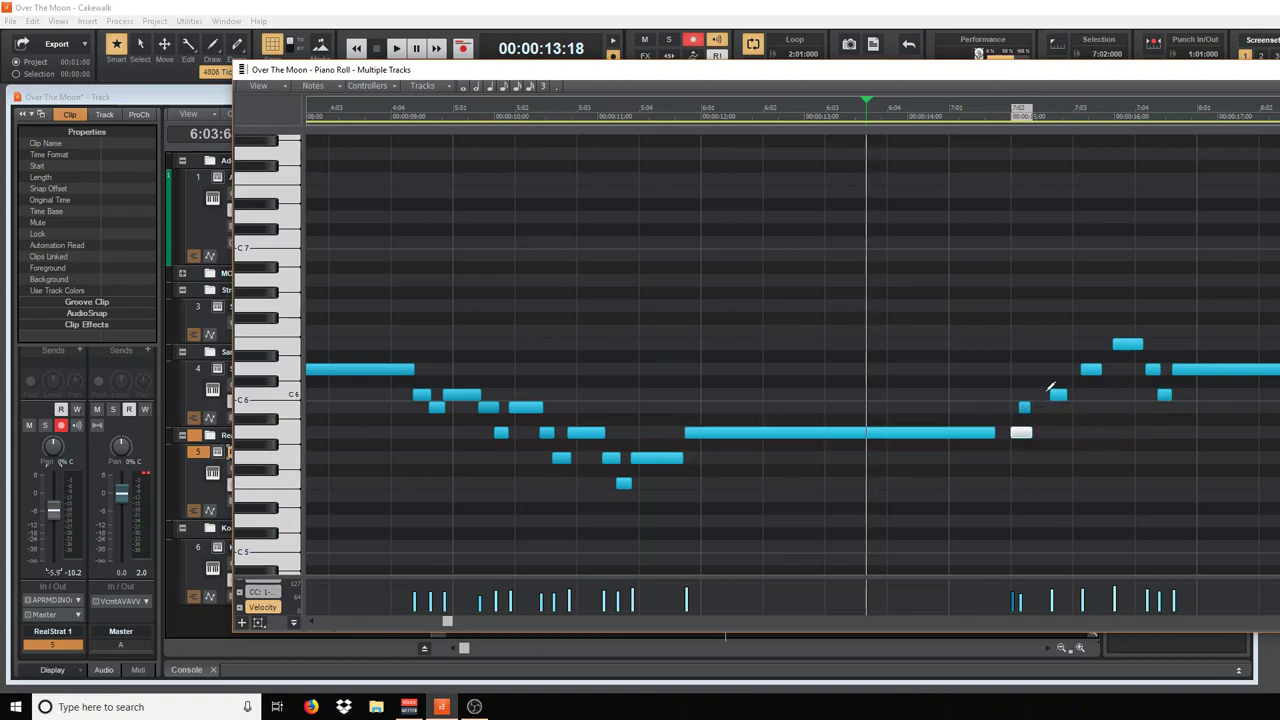
click(1025, 435)
drag(50, 514, 50, 526)
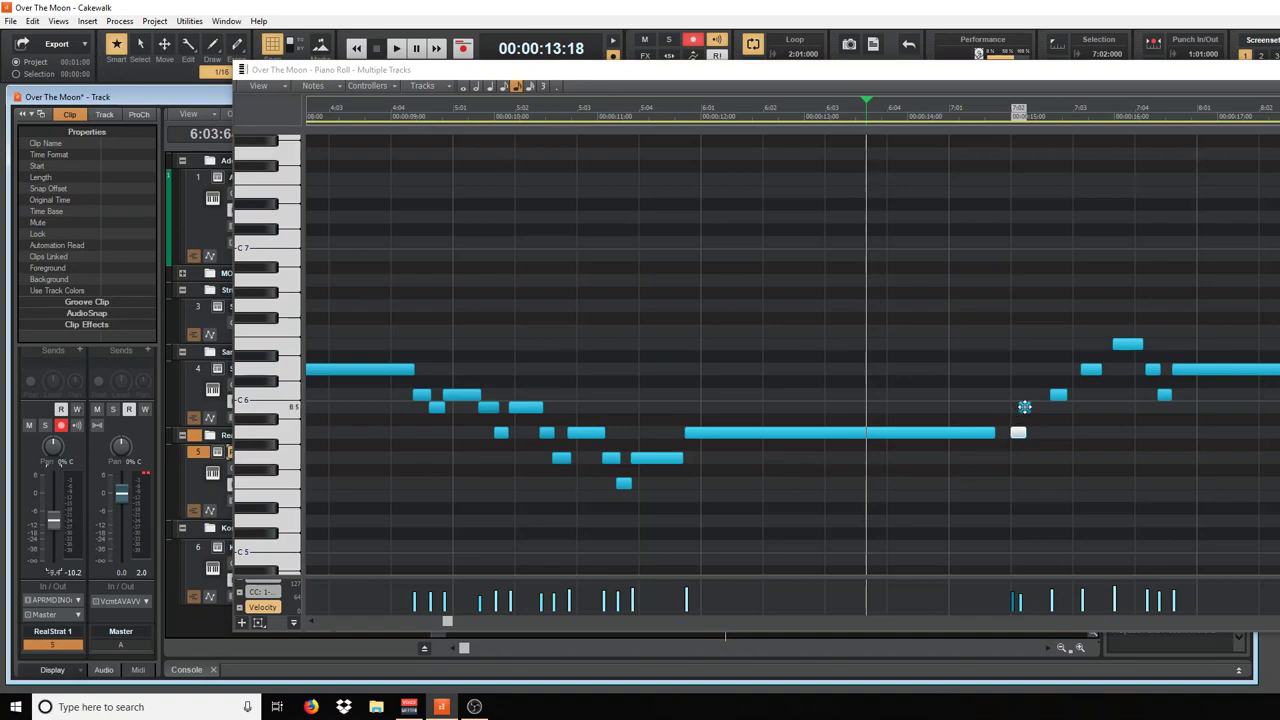
Retime the remaining B5, C6, D6, E6, D6 and C6 notes of measure 7 and the start of the long D6
click(1024, 406)
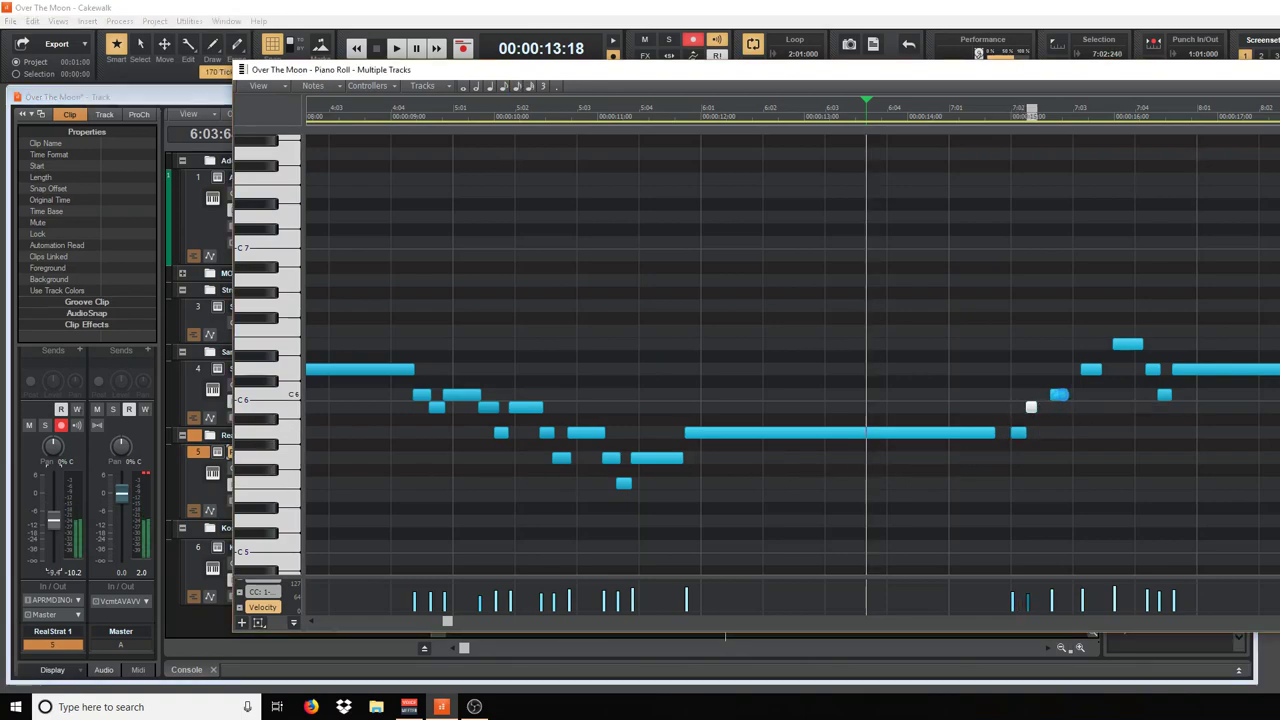
click(1059, 395)
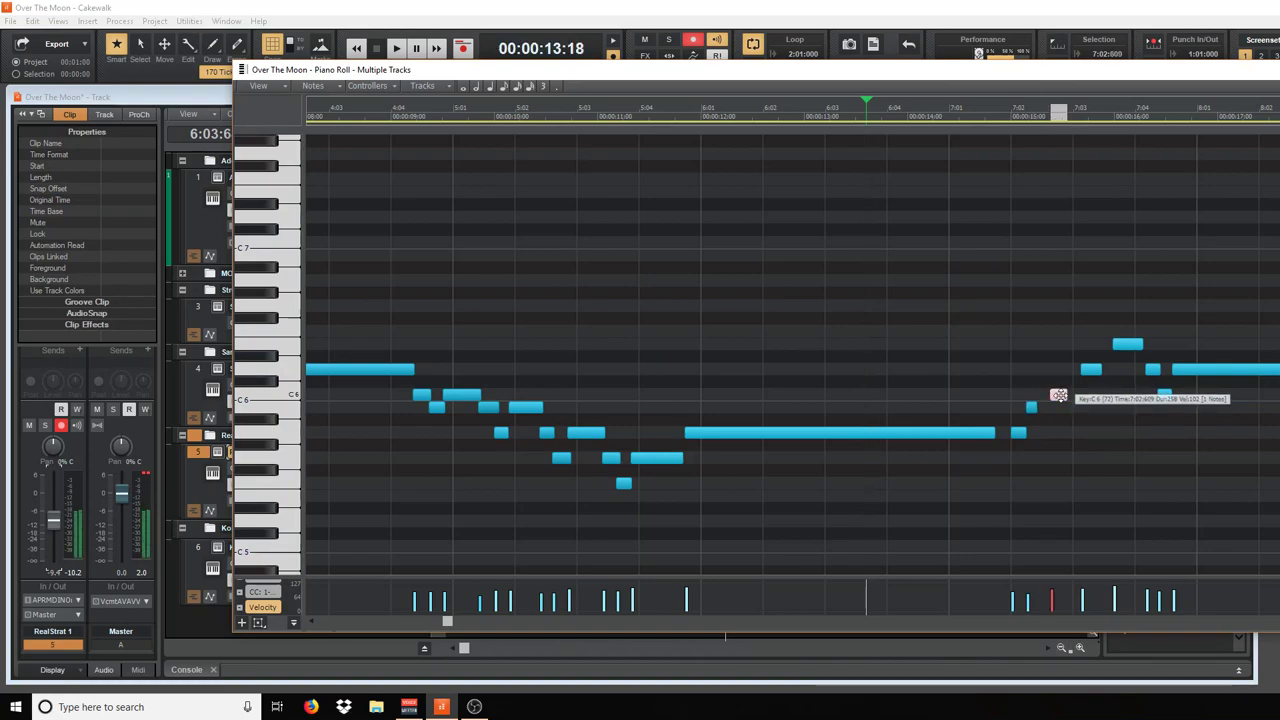
mouse_move(1059, 395)
mouse_down()
mouse_move(1127, 344)
mouse_move(1172, 394)
mouse_move(1190, 370)
mouse_up()
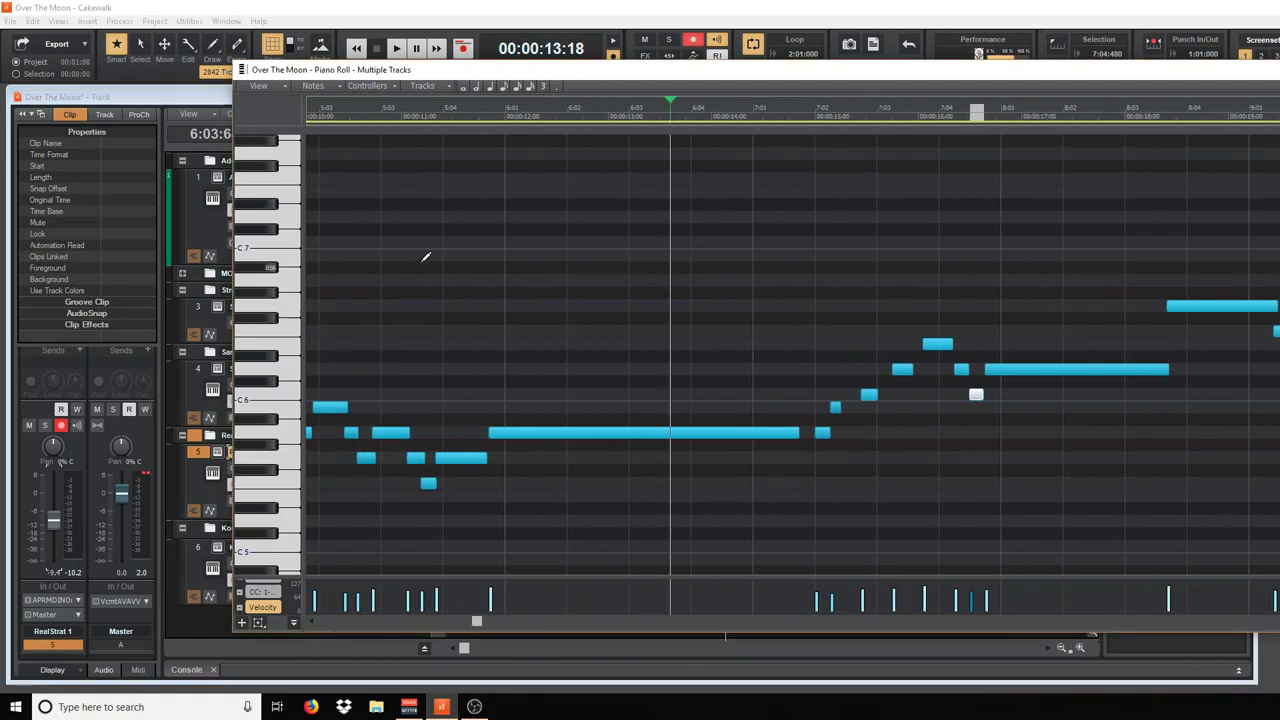
Return to the opening notes, move the Piano Roll window clear of the transport controls, and rewind the song
scroll(420, 254, left, 10)
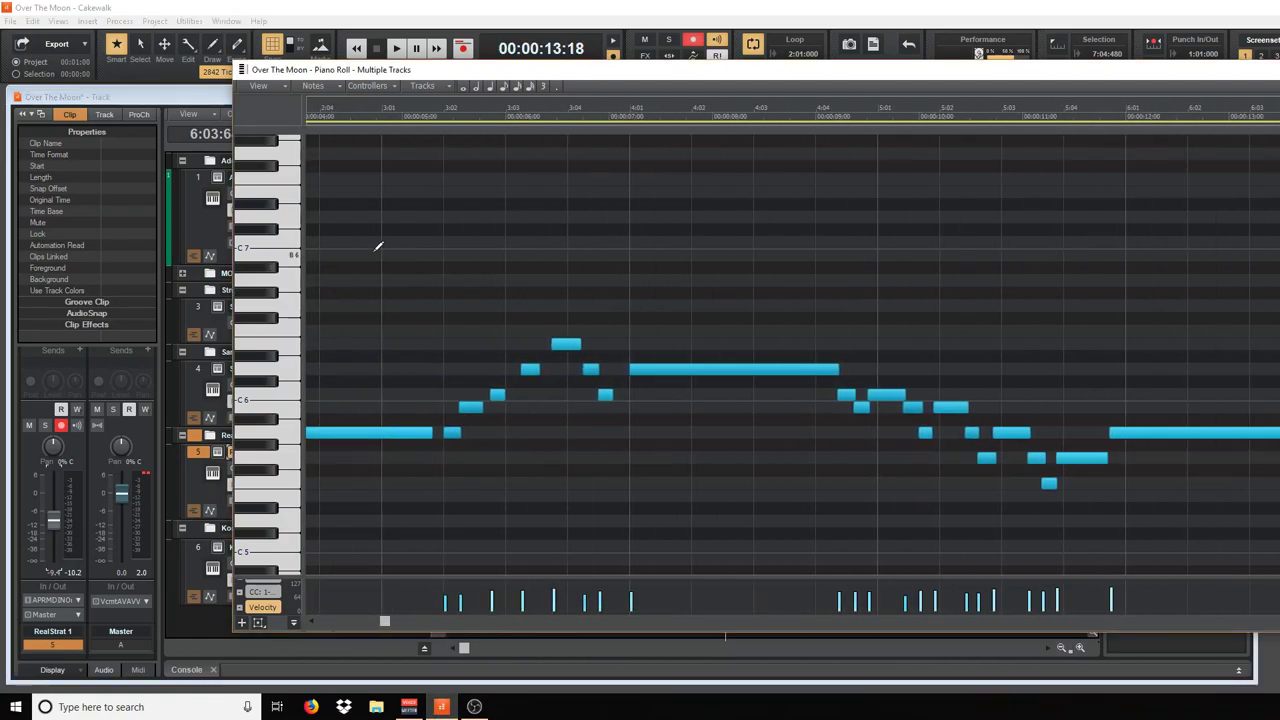
scroll(371, 245, left, 3)
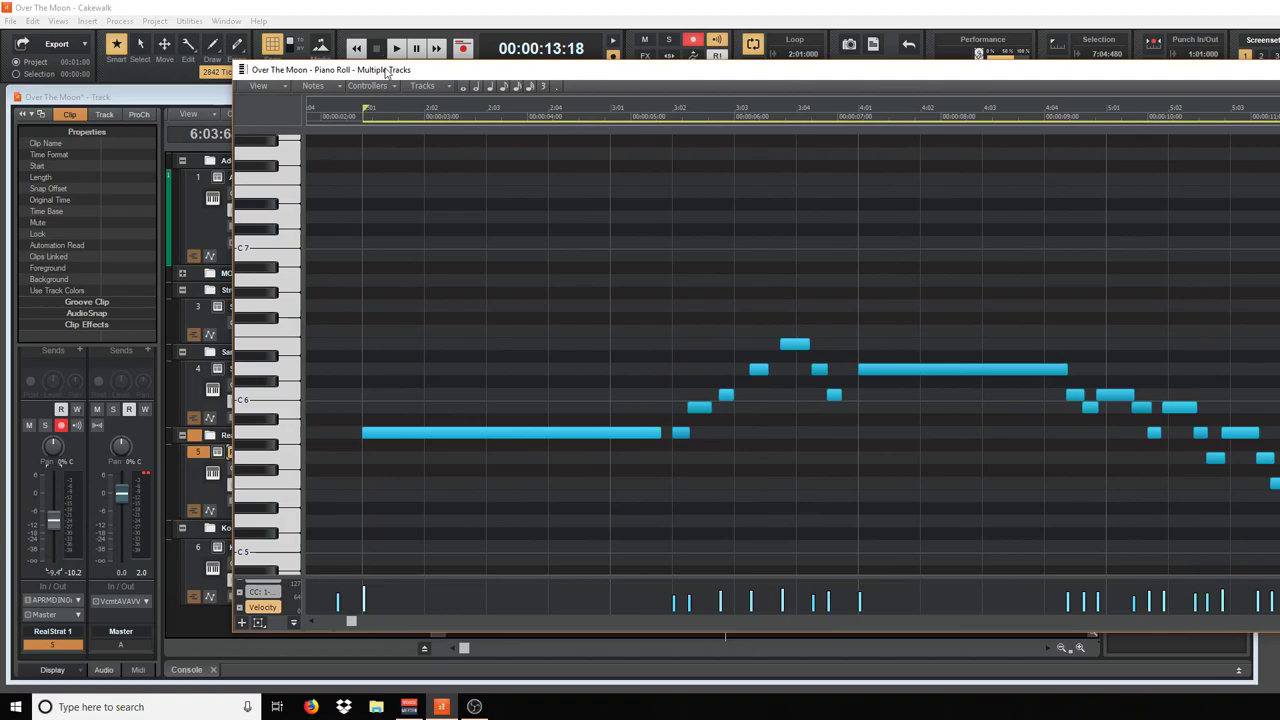
drag(386, 71, 336, 104)
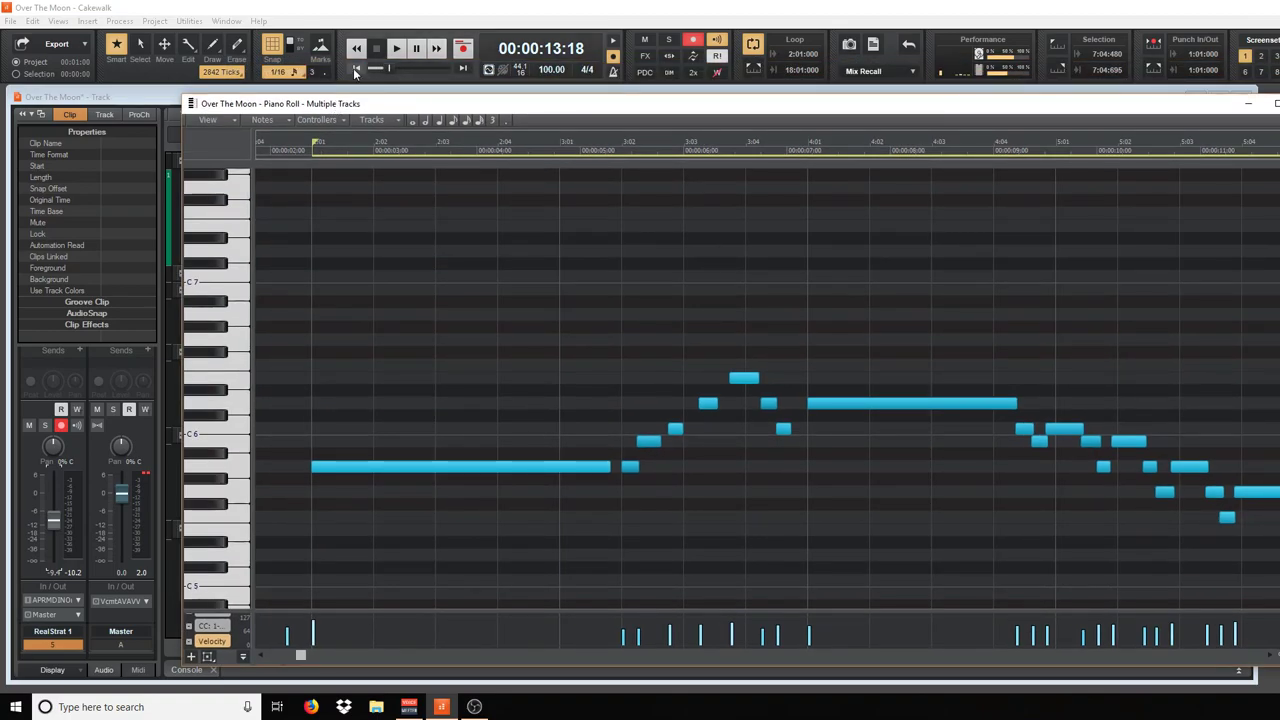
click(355, 68)
Play the opening phrase and lengthen measure 3's last C6 note to an eighth note ending at 4:01
click(277, 152)
key(space)
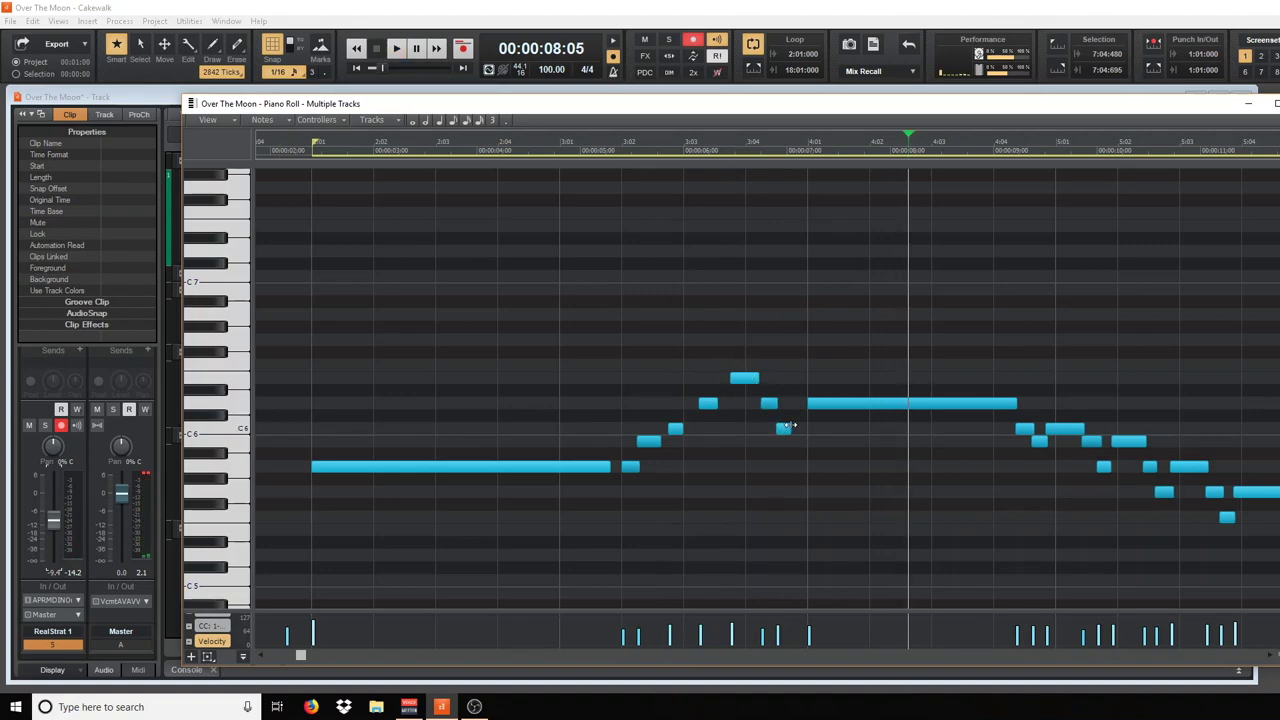
drag(790, 427, 808, 428)
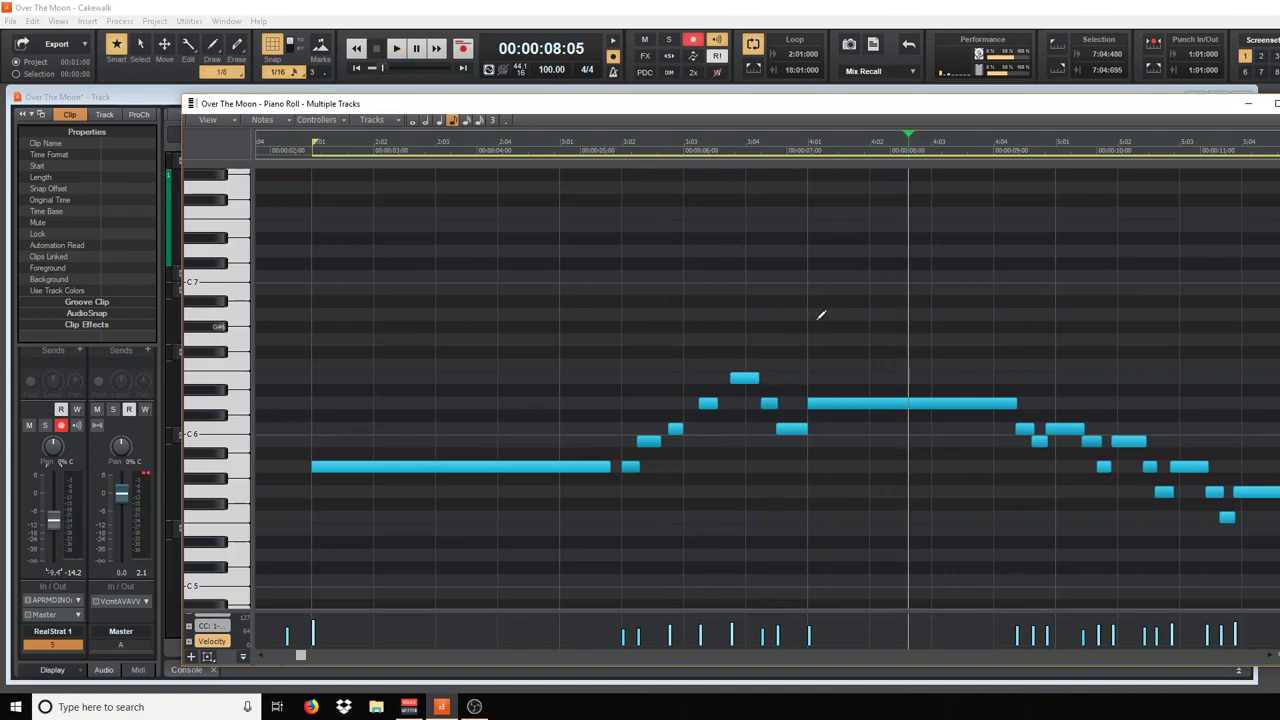
Play the solo from measure 3, then replay the song from measure 1 with the Piano Roll moved aside and bring the window back
click(569, 155)
key(space)
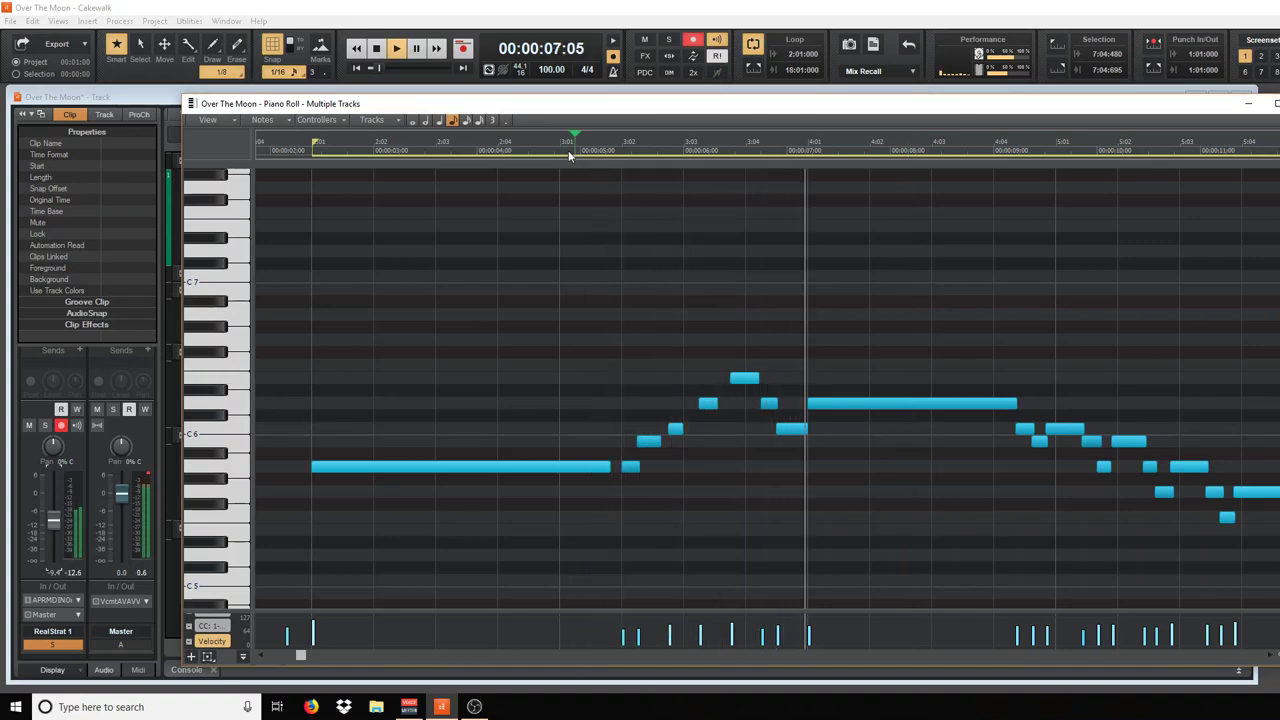
drag(430, 107, 404, 636)
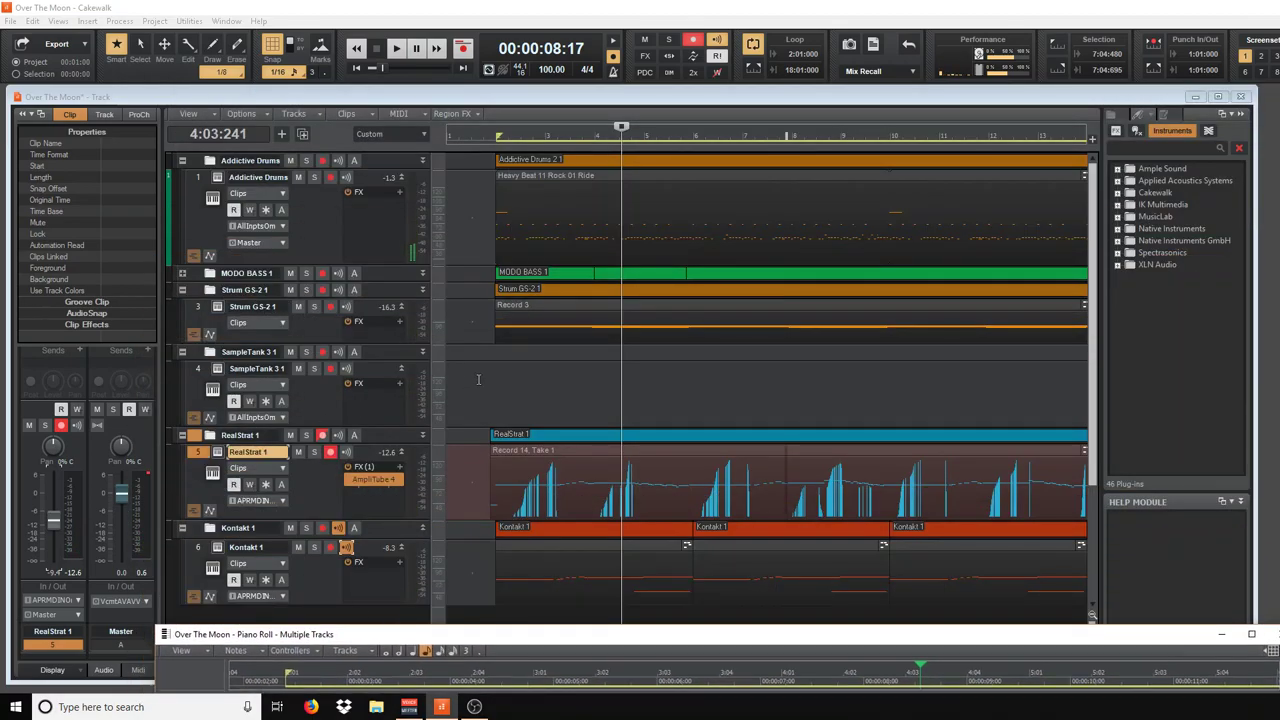
click(465, 145)
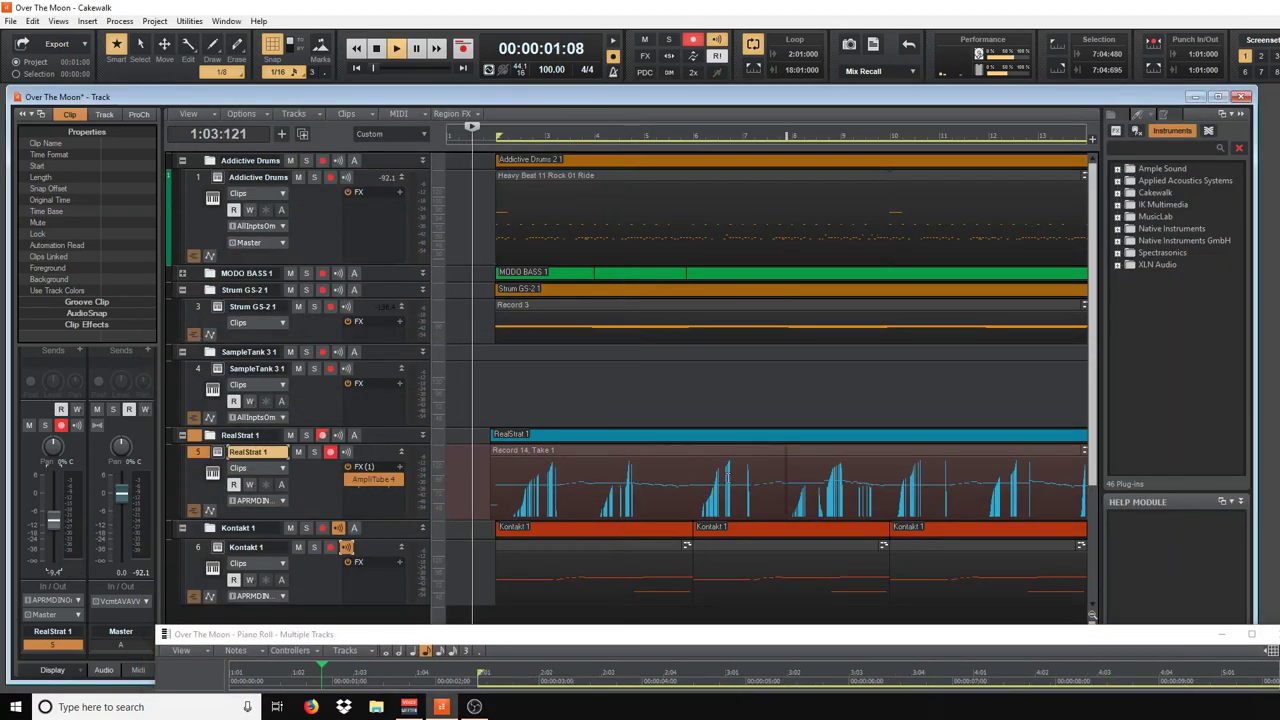
drag(740, 632, 786, 92)
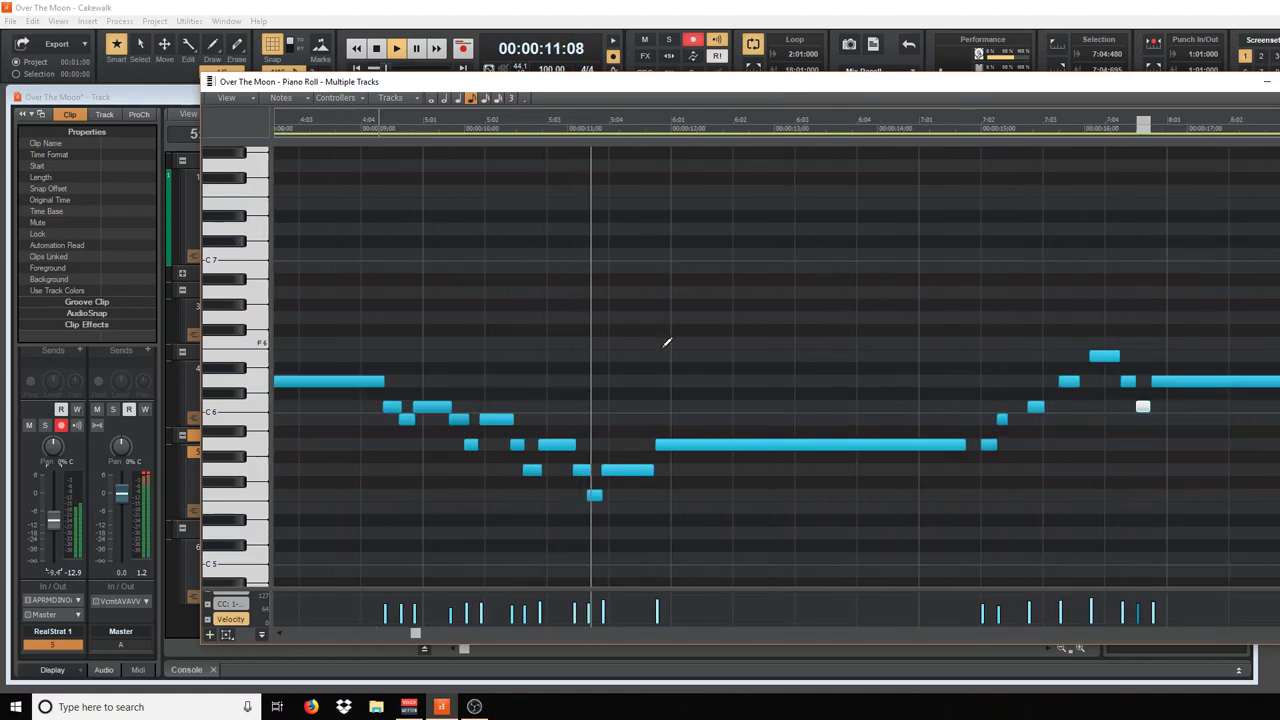
key(space)
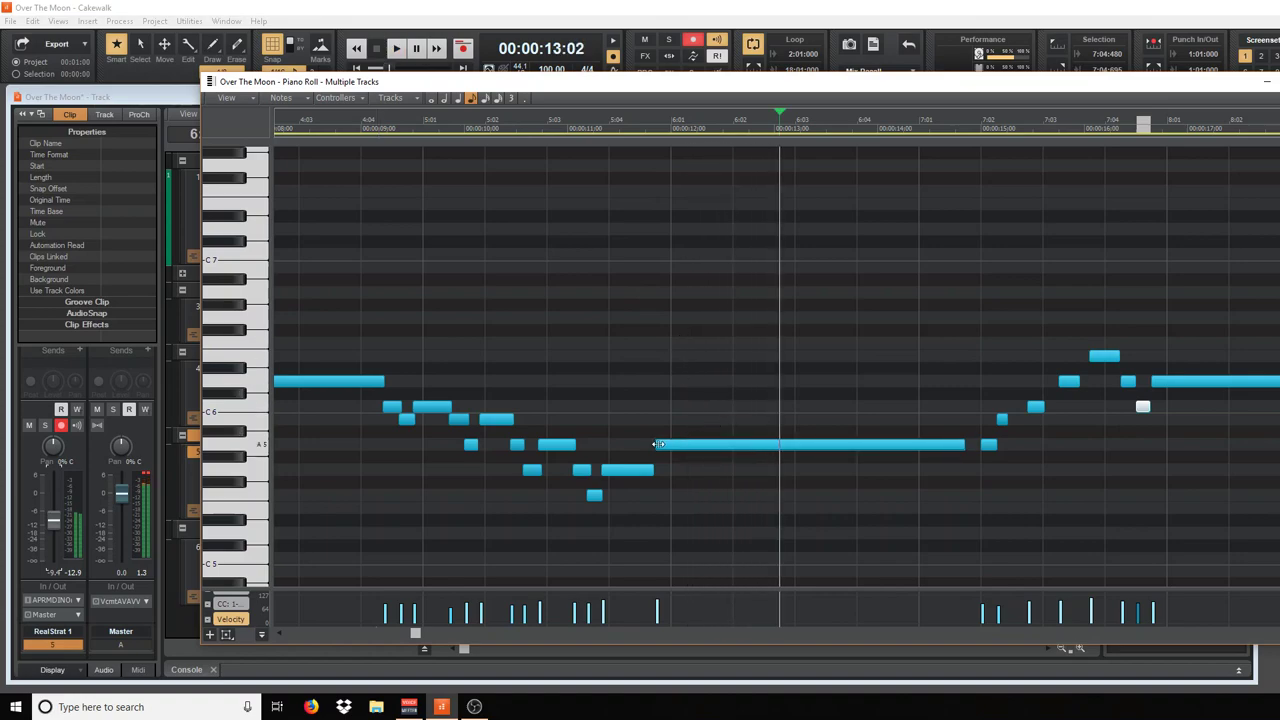
Trim the start of the long A5 note to 6:01 and play the solo back from measure 5
click(659, 444)
drag(659, 444, 661, 444)
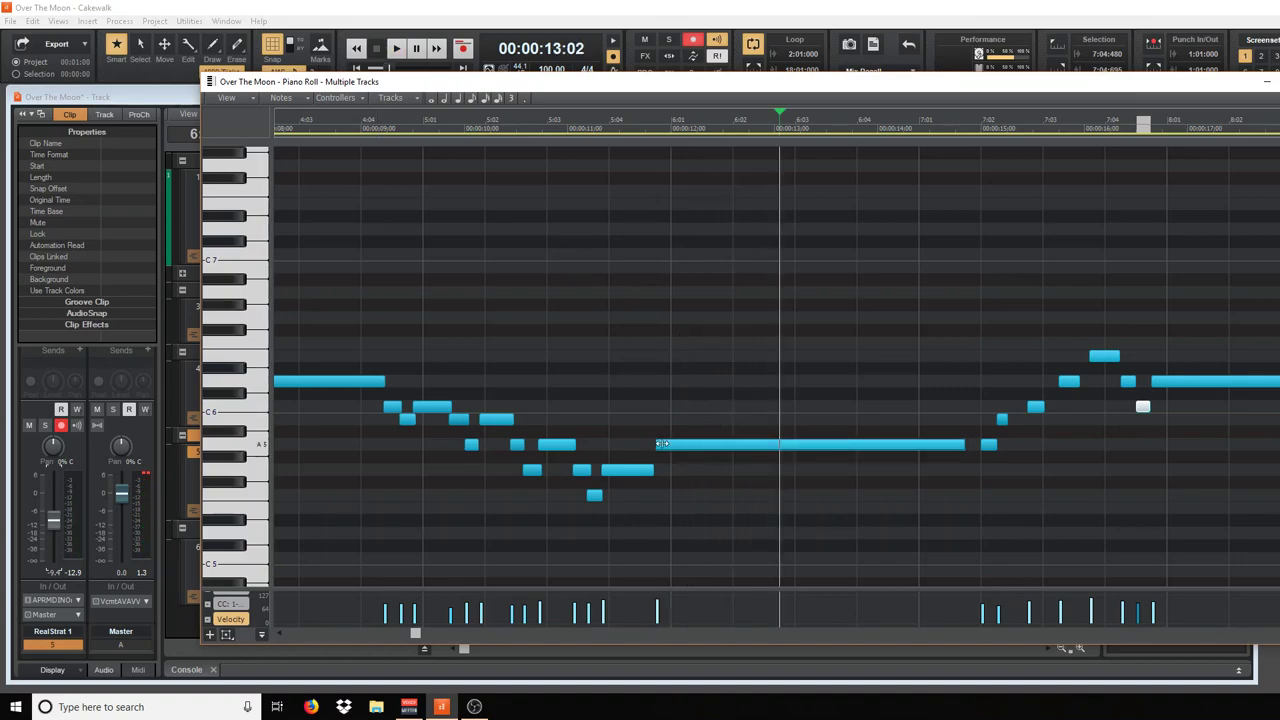
click(592, 127)
key(space)
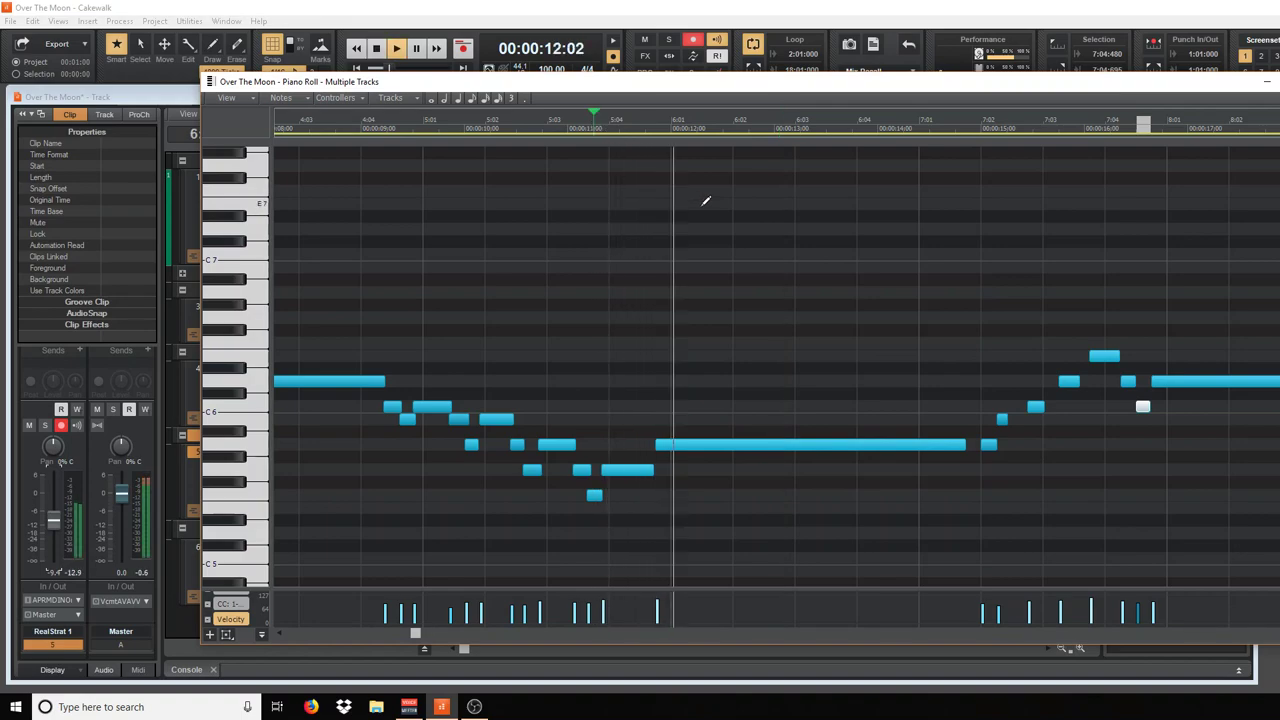
key(space)
drag(657, 444, 670, 469)
click(452, 127)
key(space)
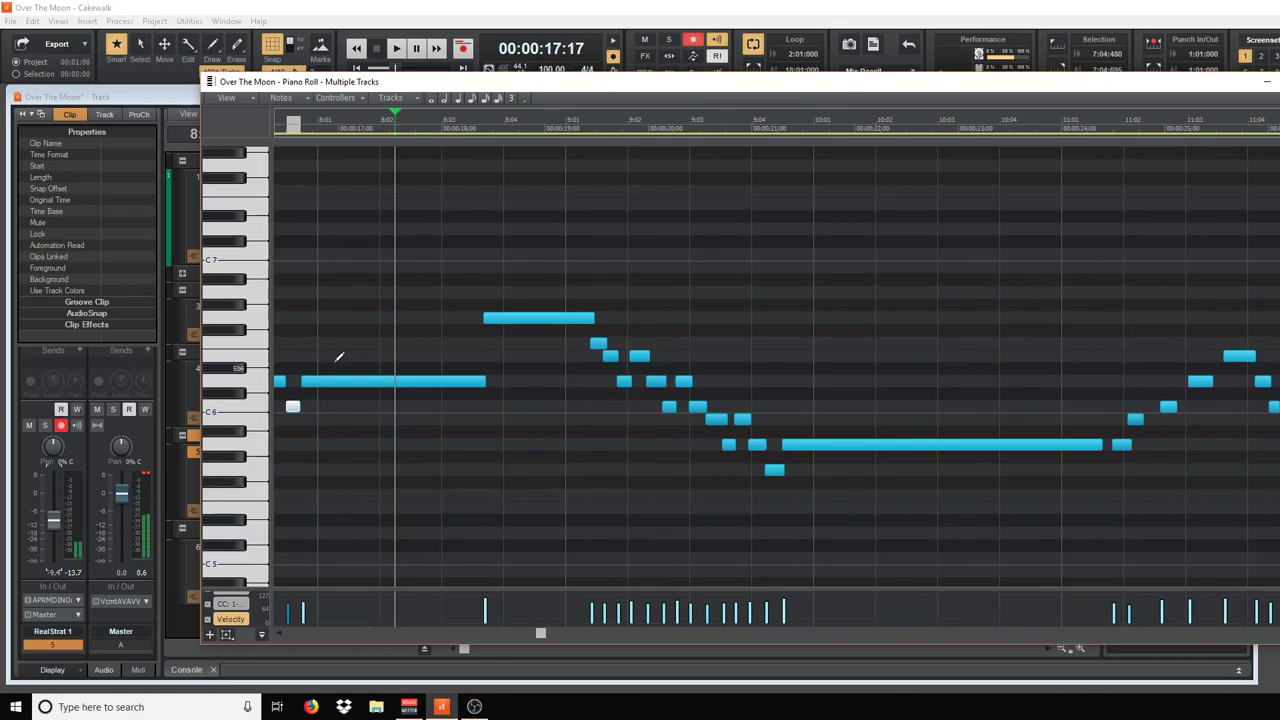
Shorten the last G5 note of measure 5 so it ends about a sixteenth note before 6:01
drag(538, 637, 411, 642)
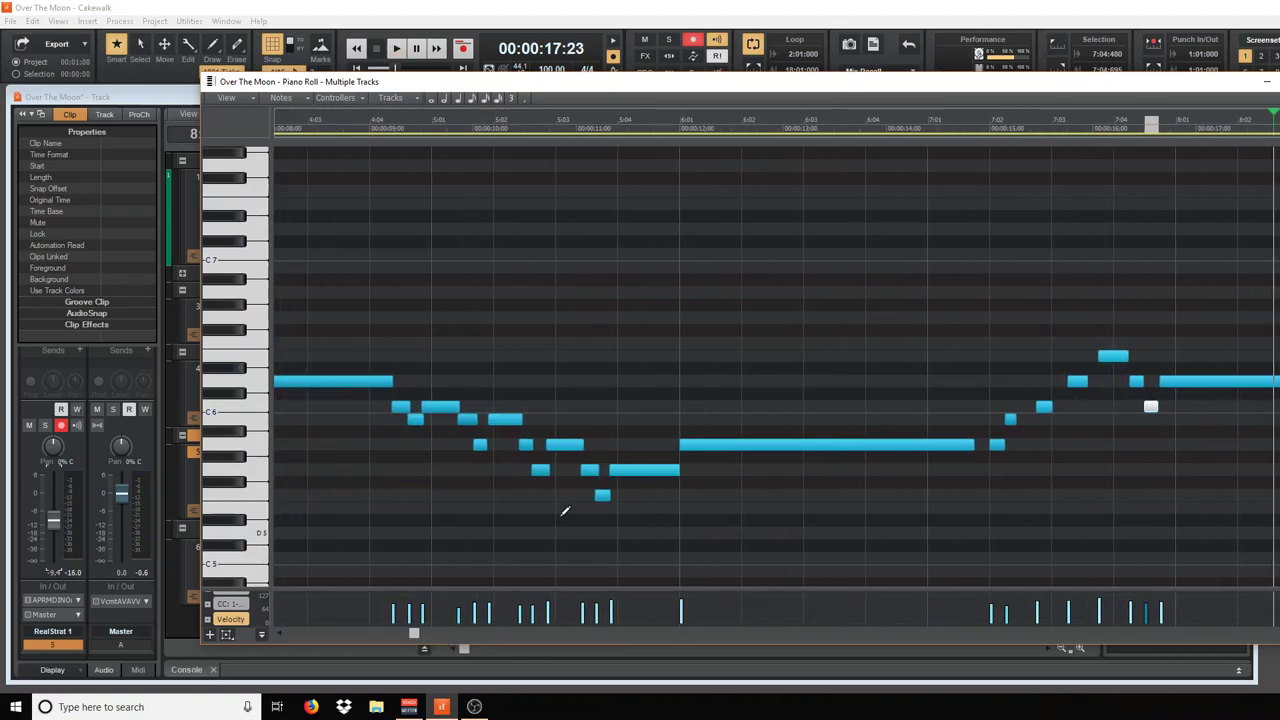
drag(676, 472, 664, 472)
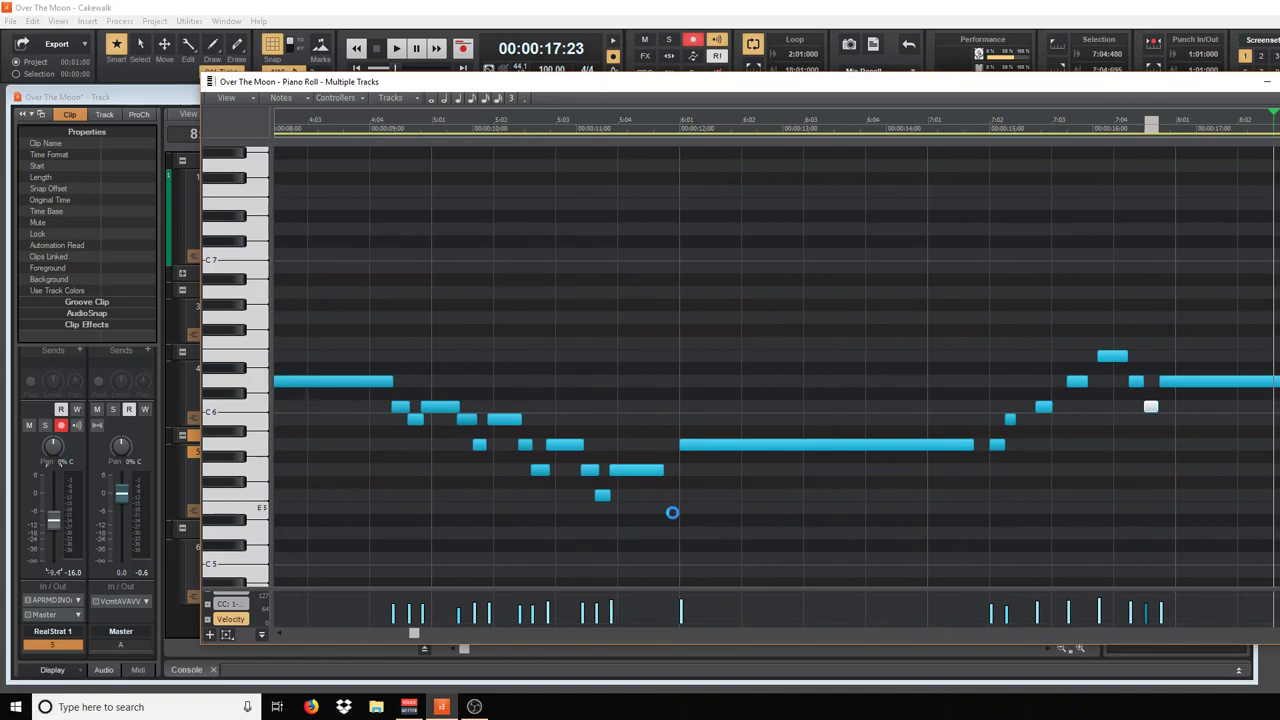
scroll(671, 512, down, 2)
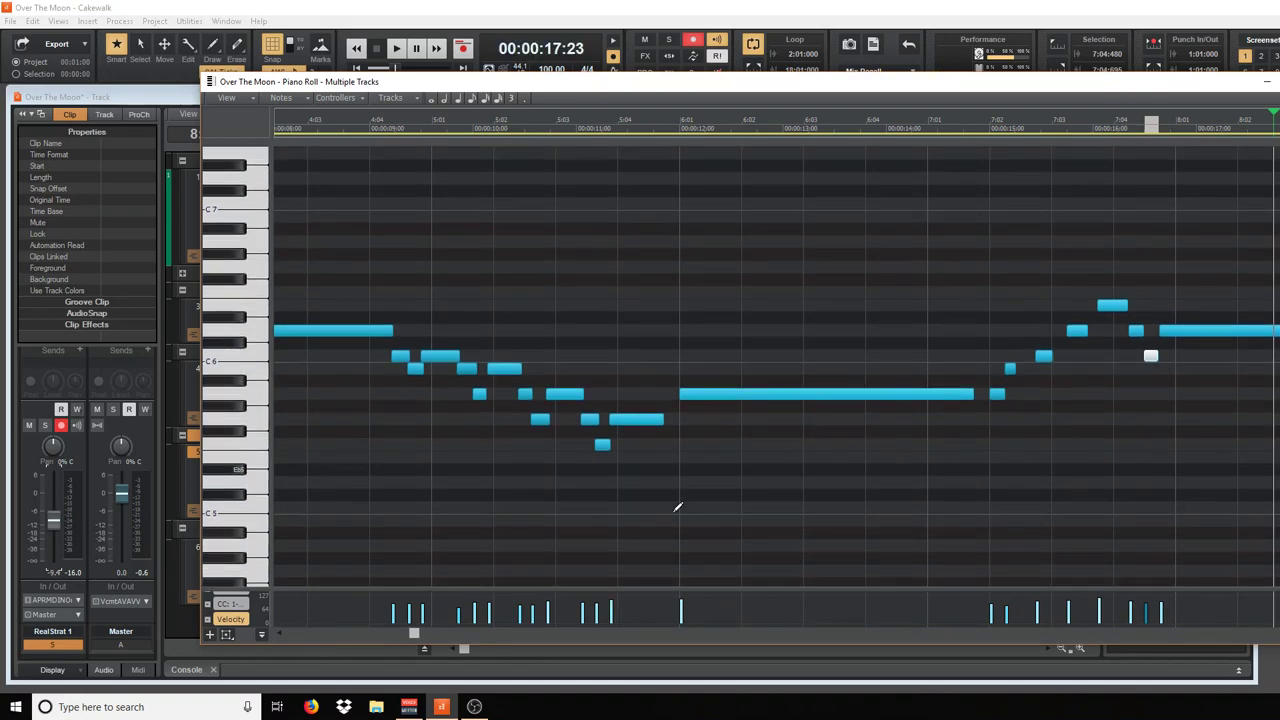
Replay the transition from measure 5 into the long A5 note and check the lower pitches for stray notes
drag(387, 81, 352, 75)
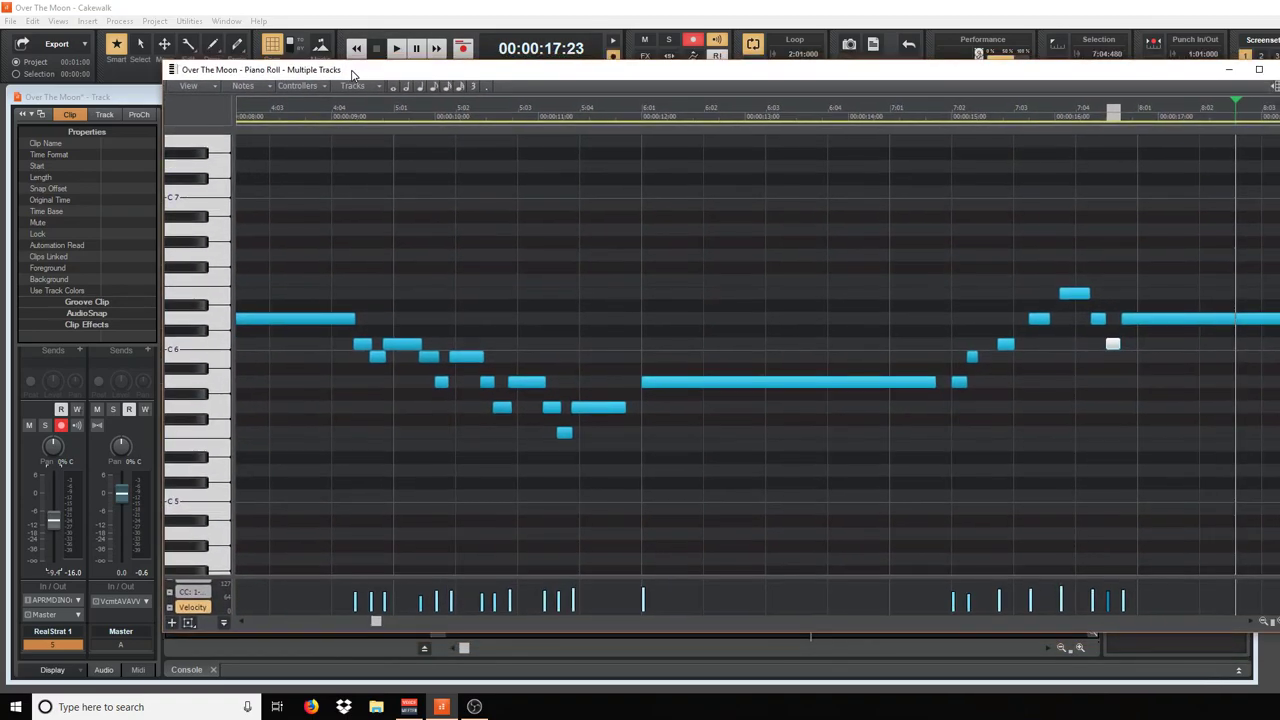
click(544, 112)
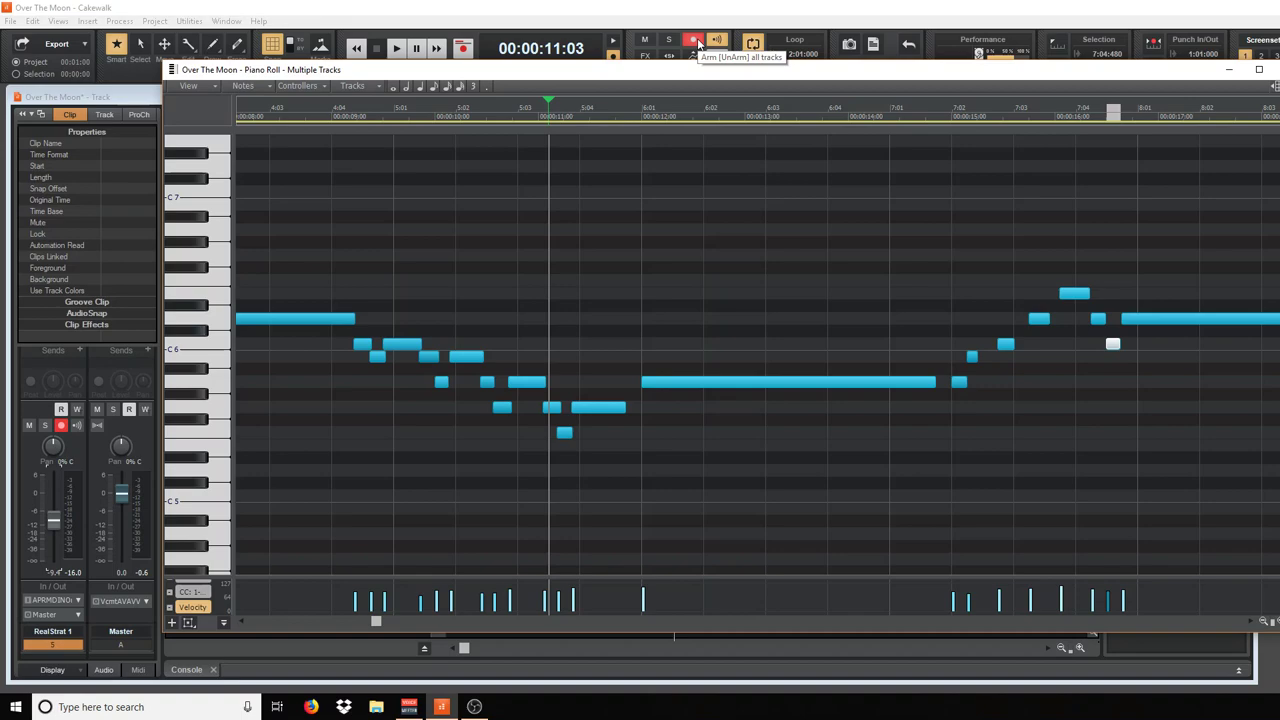
key(space)
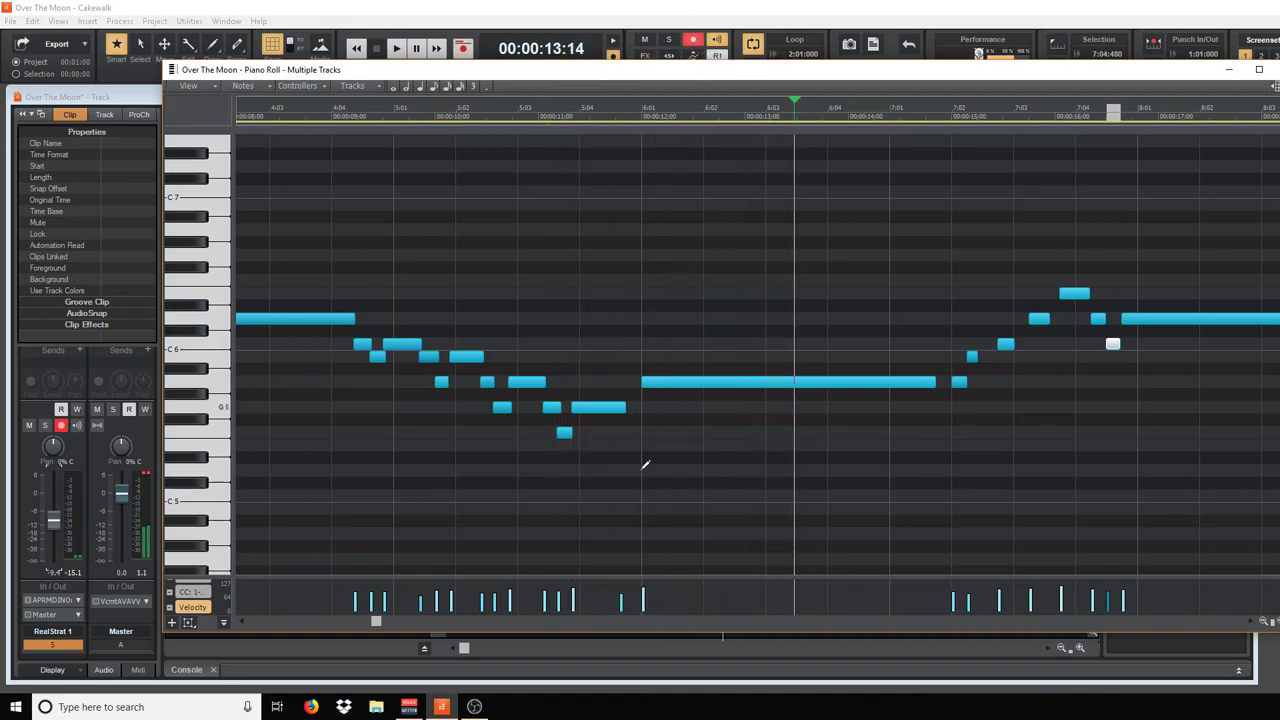
scroll(640, 460, down, 6)
scroll(640, 457, up, 6)
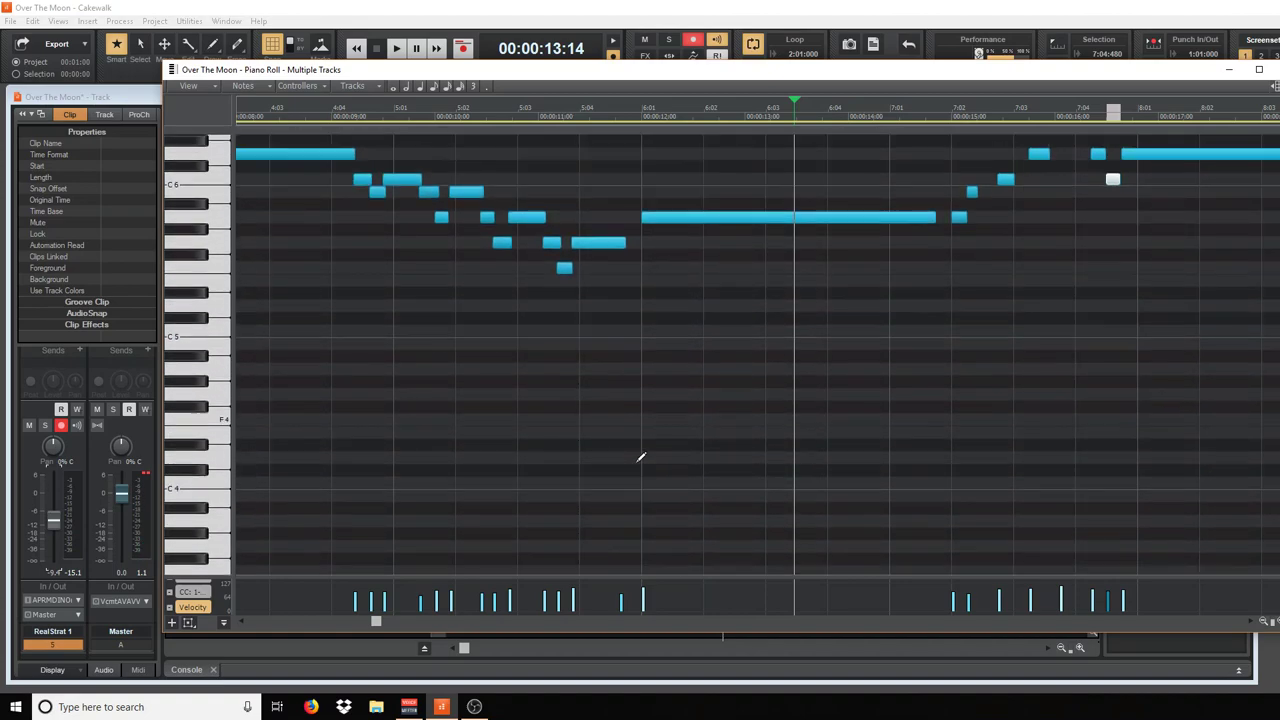
click(517, 110)
key(space)
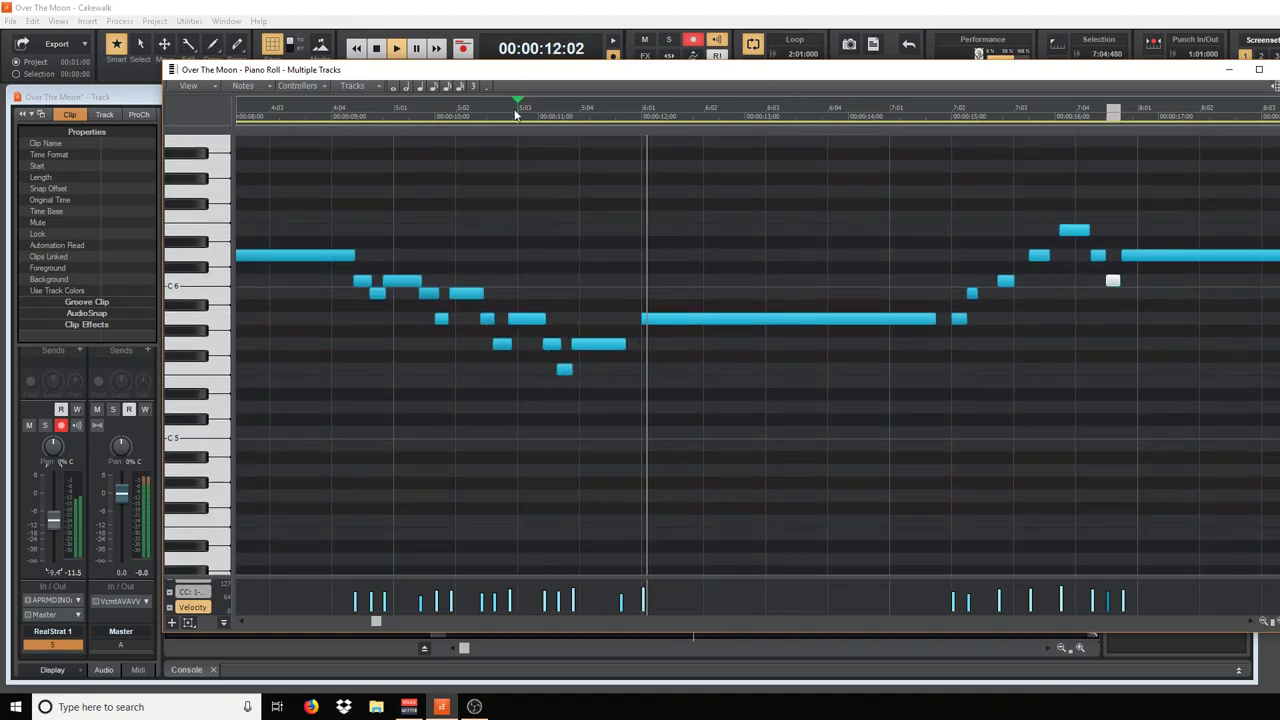
key(space)
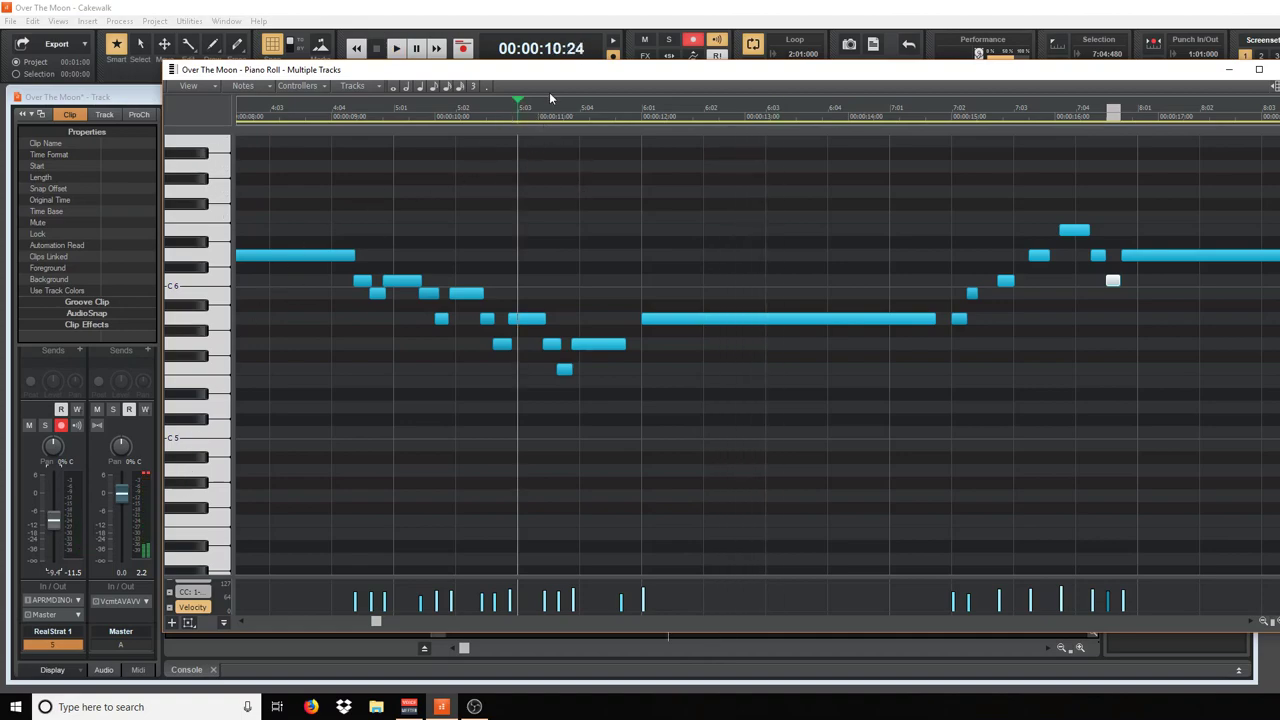
Move the Piano Roll clear of the track list, solo RealStrat 1 and play the passage from 5:03
drag(561, 79, 789, 88)
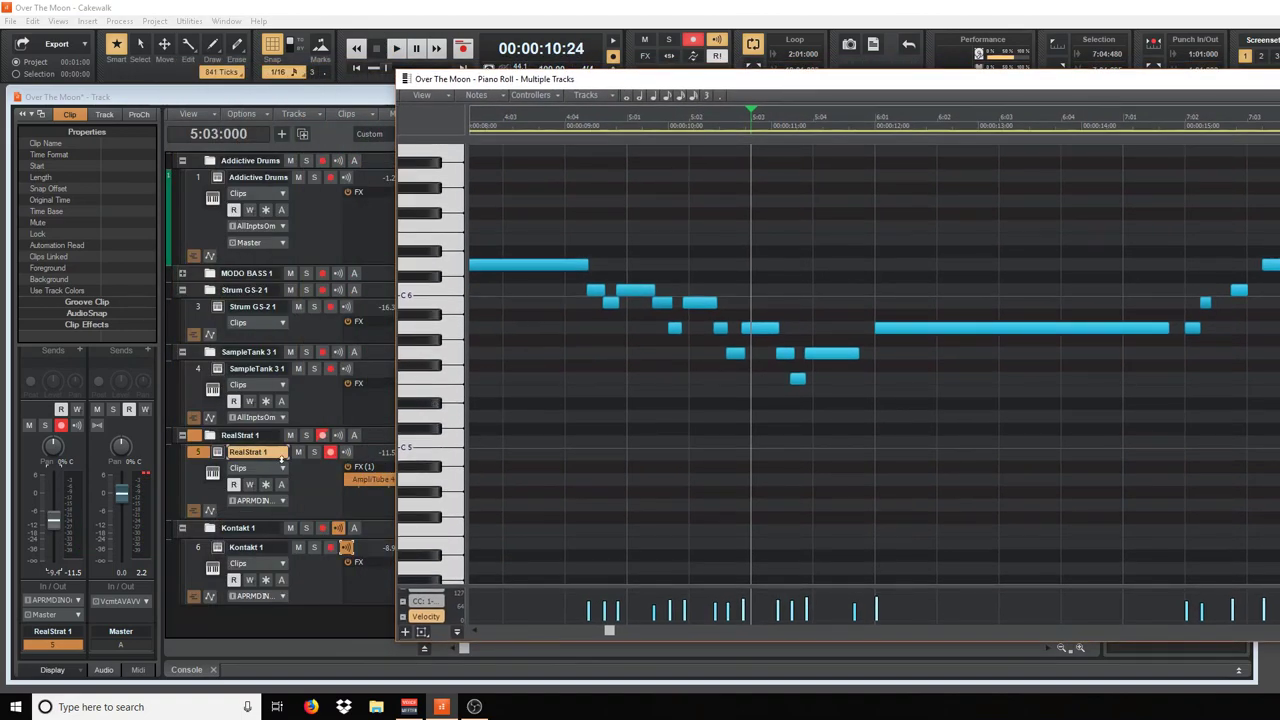
click(313, 452)
key(space)
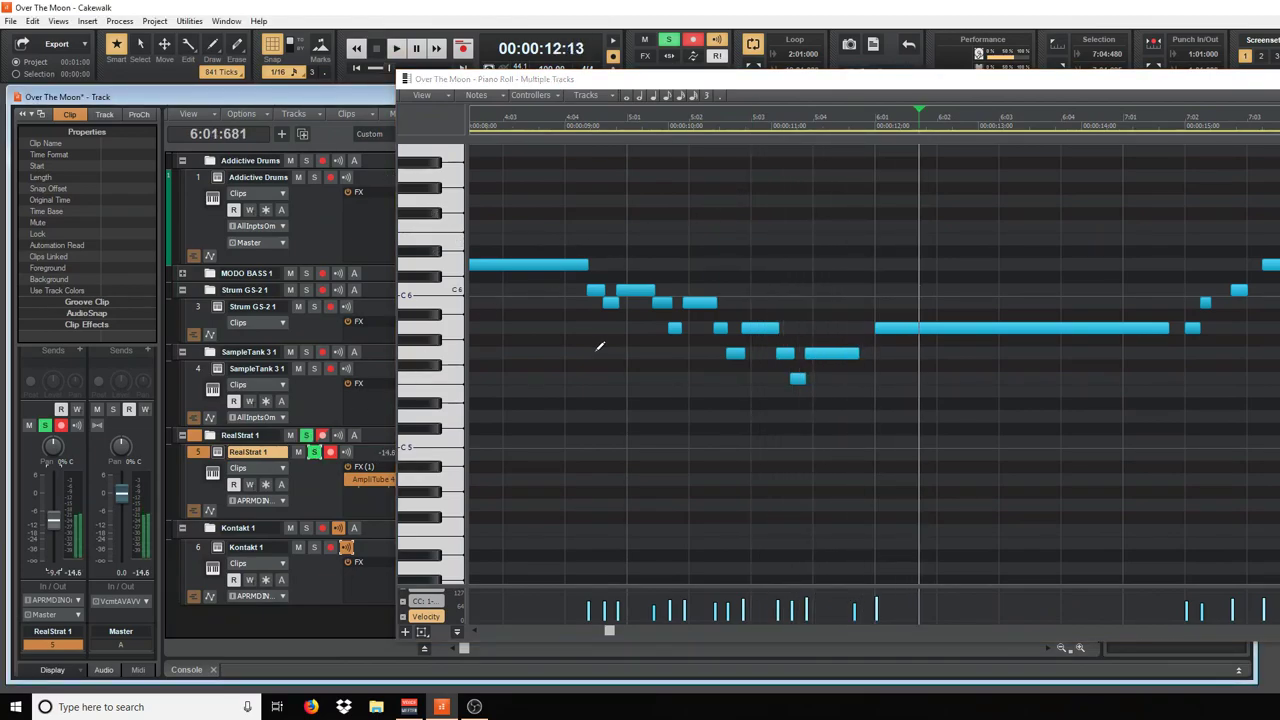
Replay the soloed passage from 5:02 and delete the stray C3 note around 6:01
scroll(946, 437, down, 3)
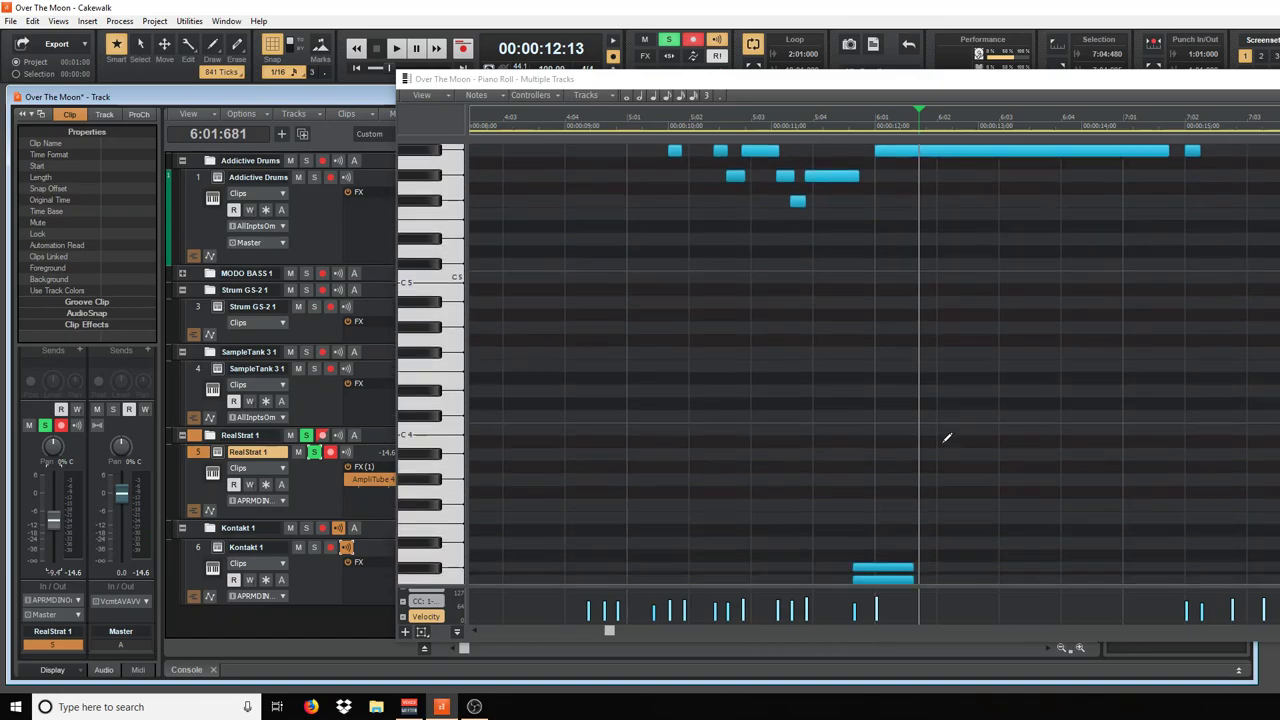
scroll(913, 397, up, 1)
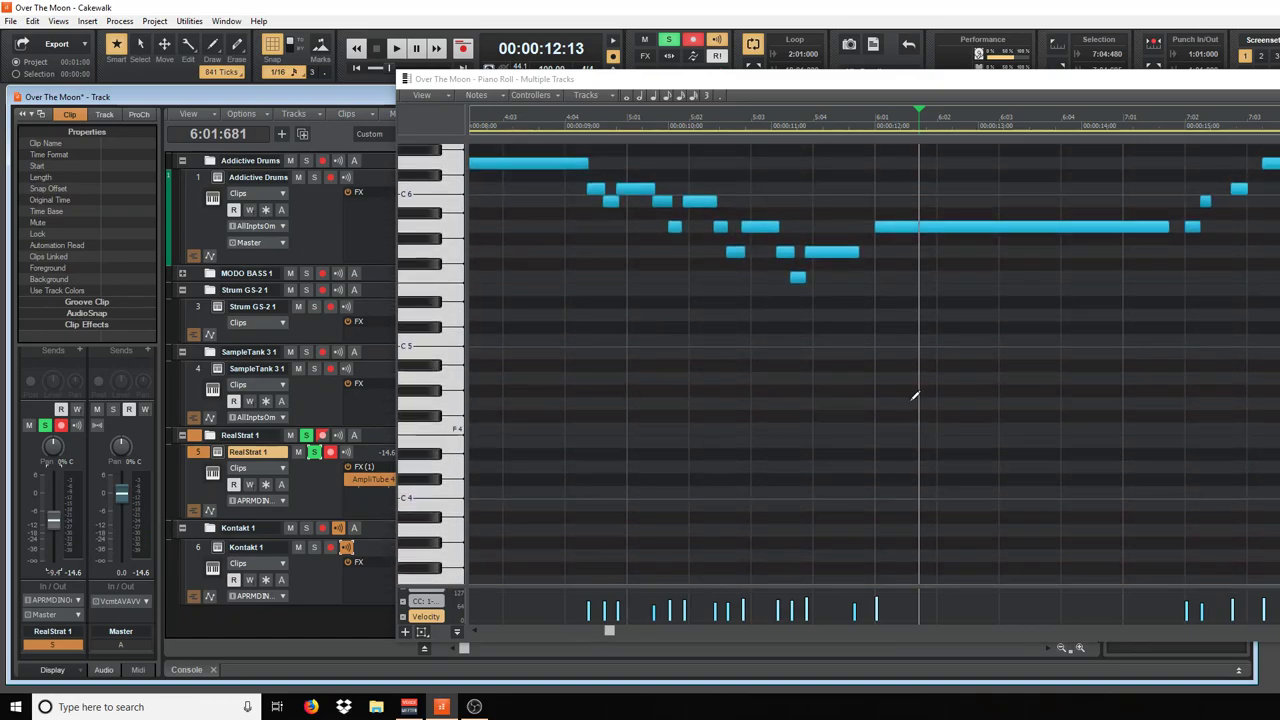
click(690, 122)
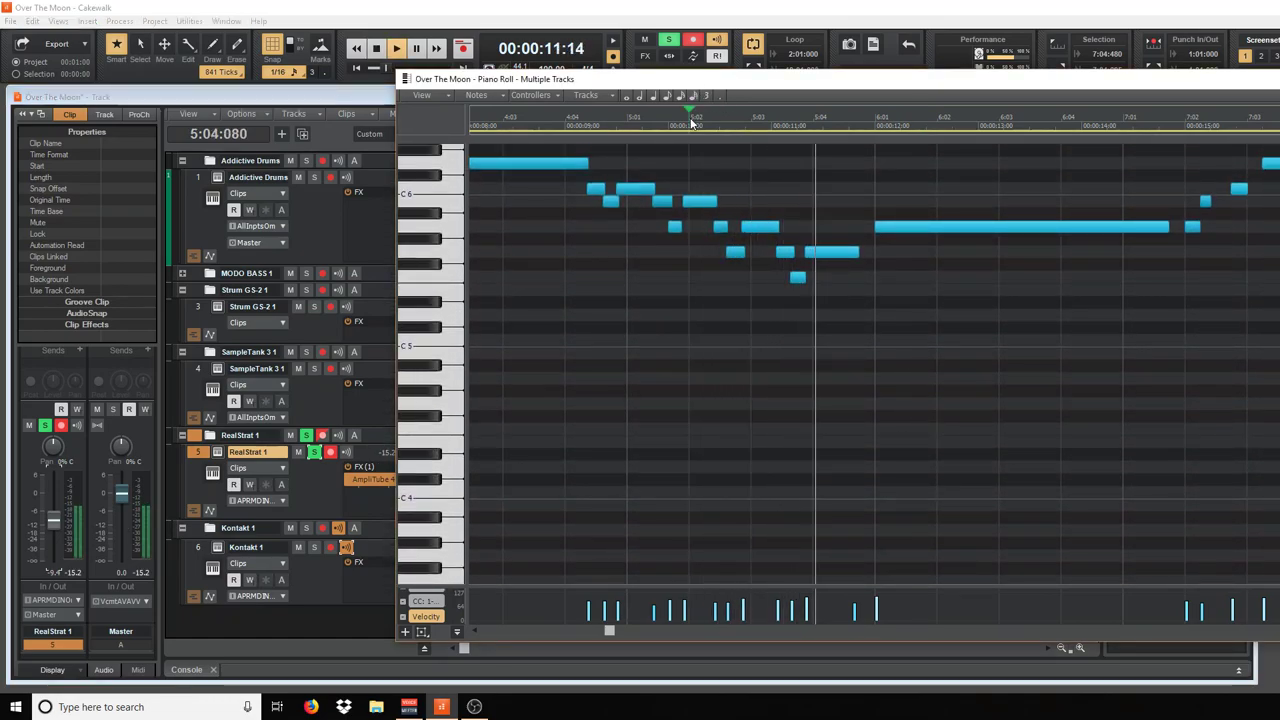
scroll(938, 263, down, 1)
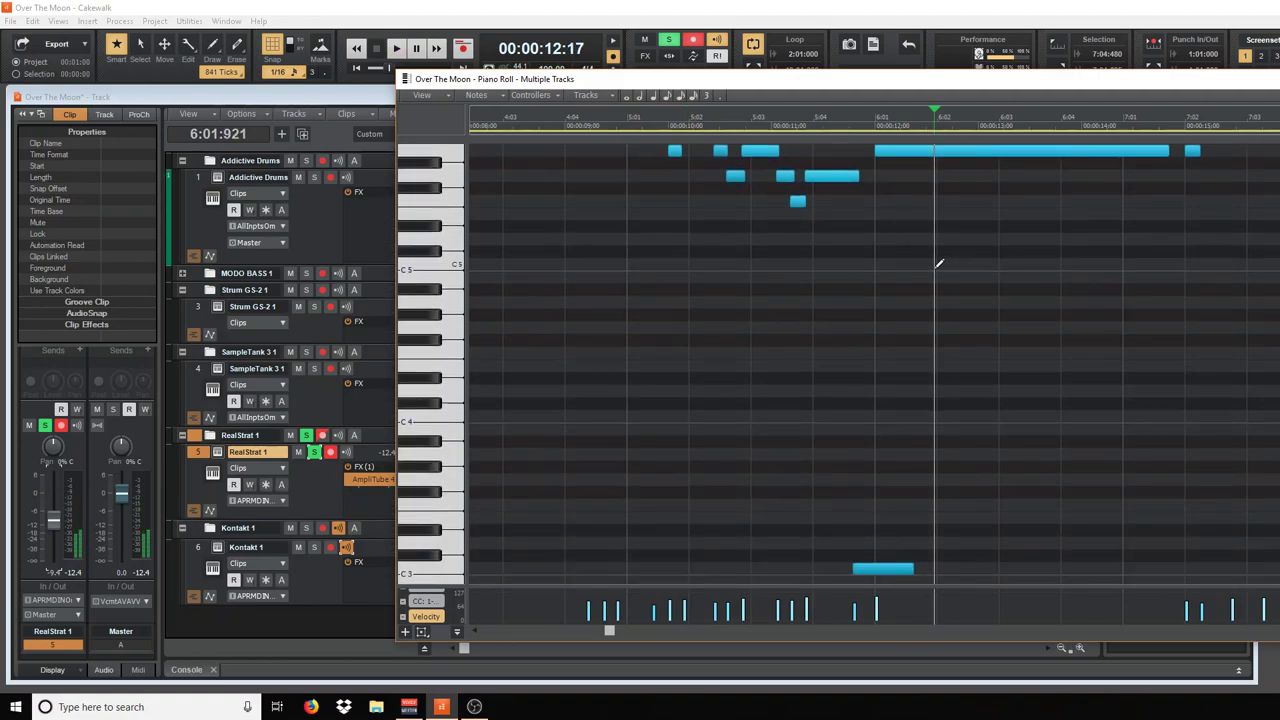
scroll(938, 263, down, 1)
click(455, 545)
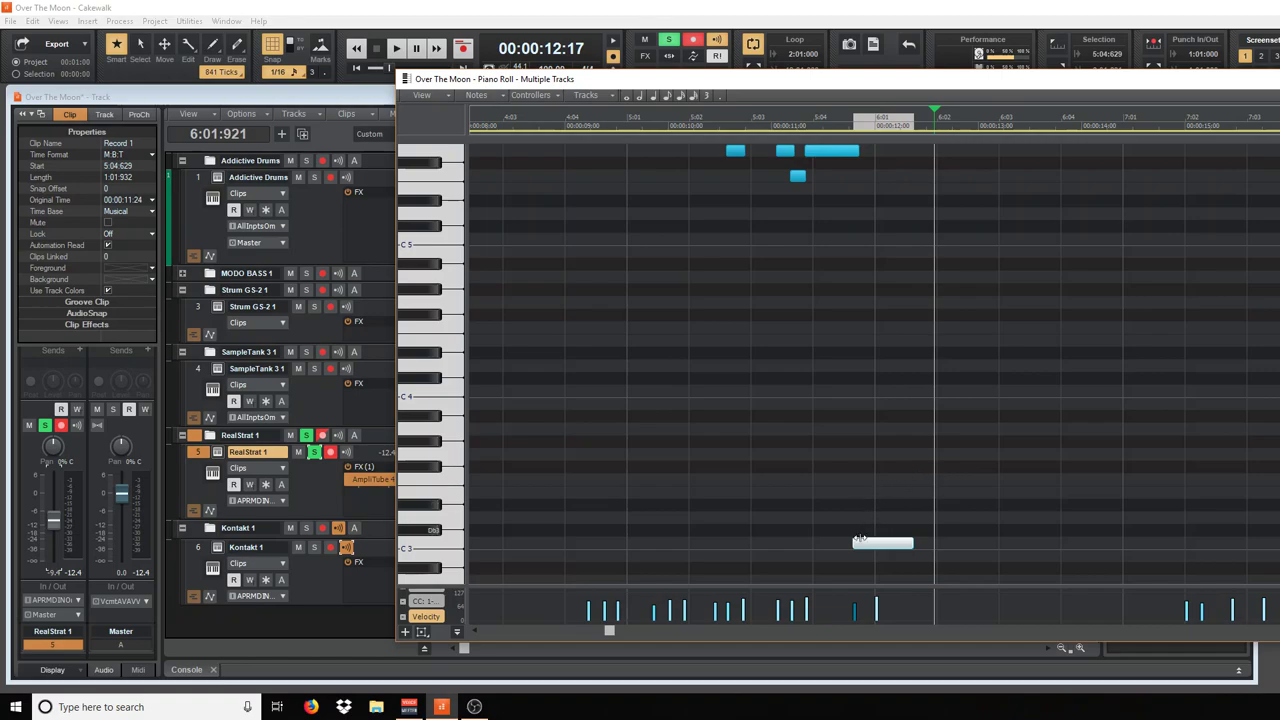
key(Delete)
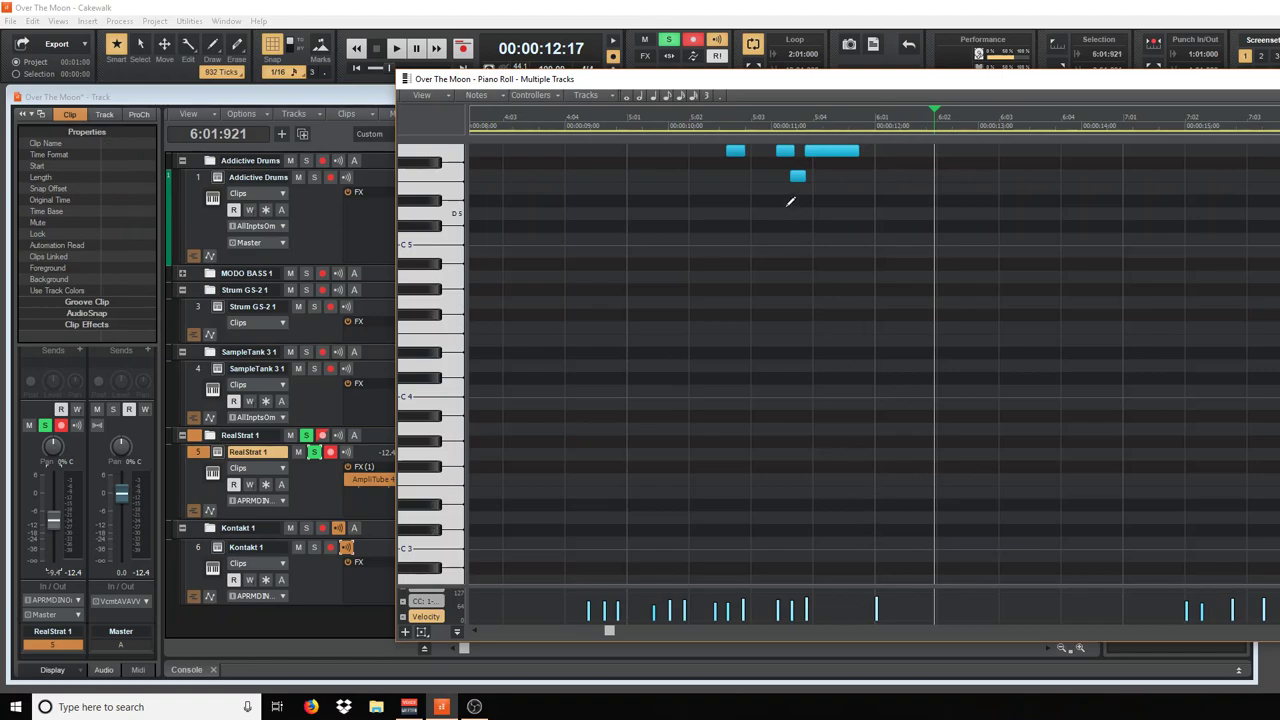
scroll(785, 224, up, 6)
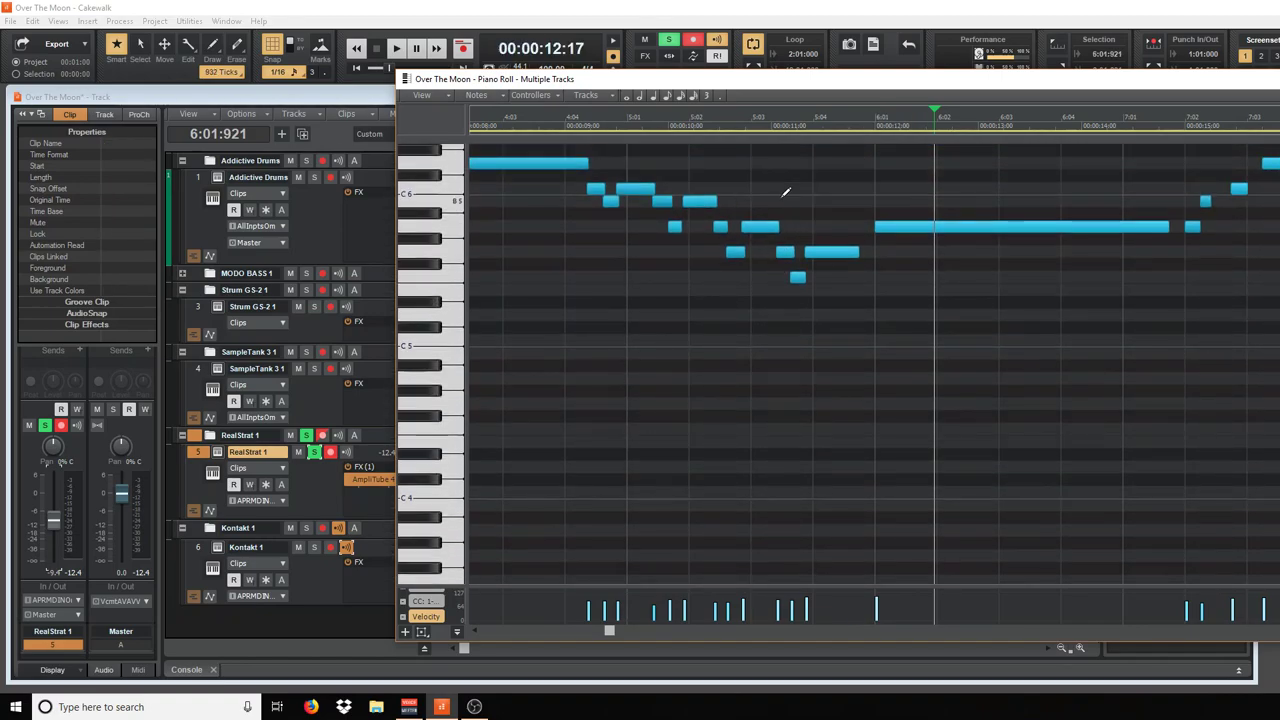
Play the solo again from 5:02 and delete the stray C2 note spanning 6:01
click(706, 127)
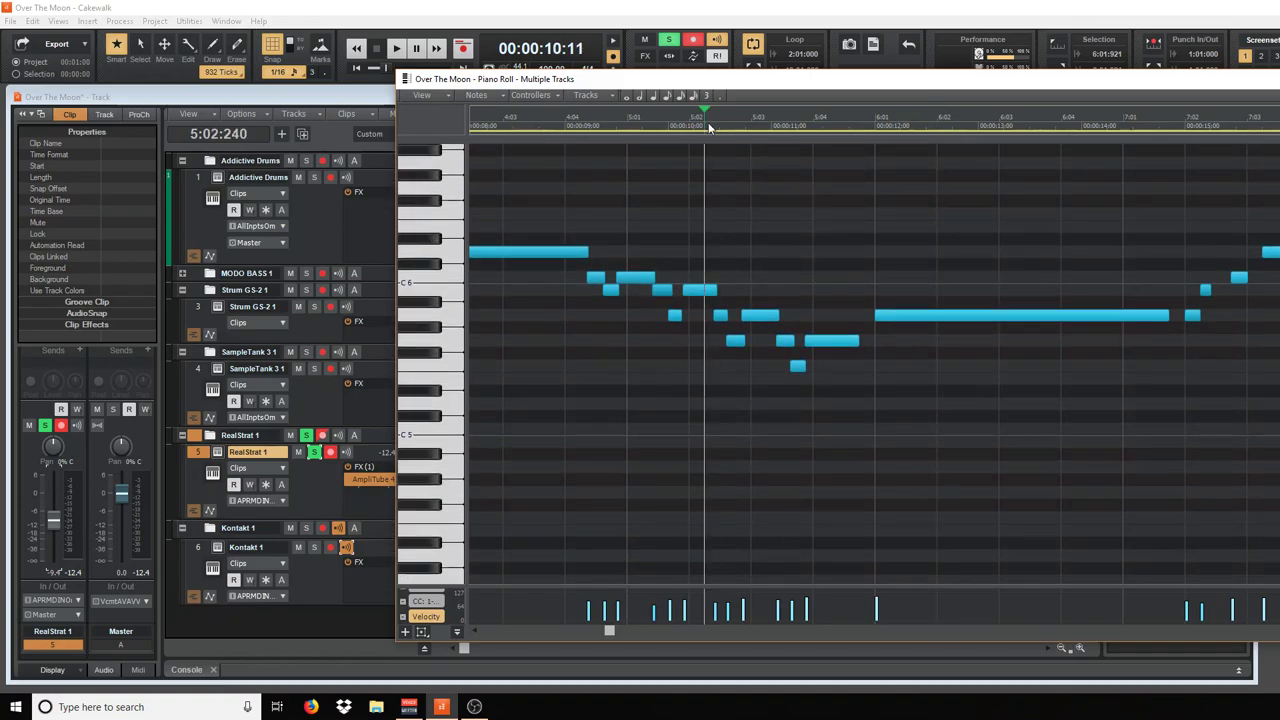
key(space)
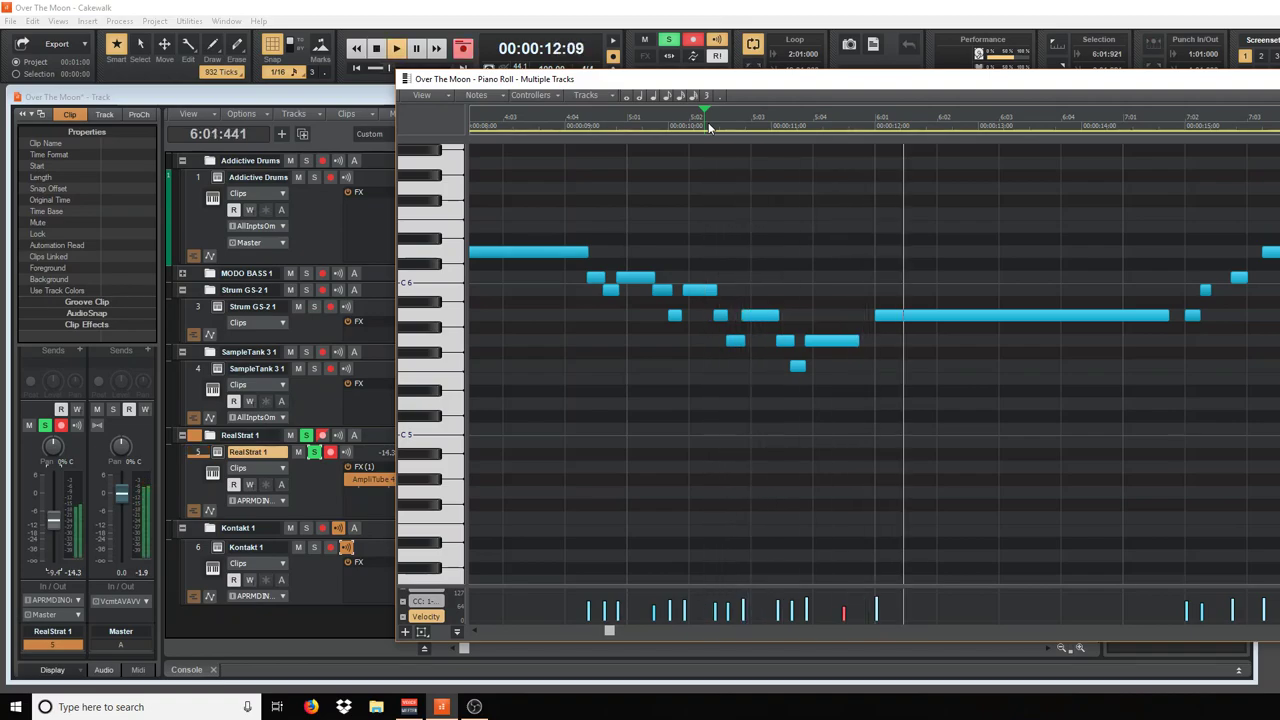
scroll(771, 343, down, 1)
scroll(871, 503, down, 8)
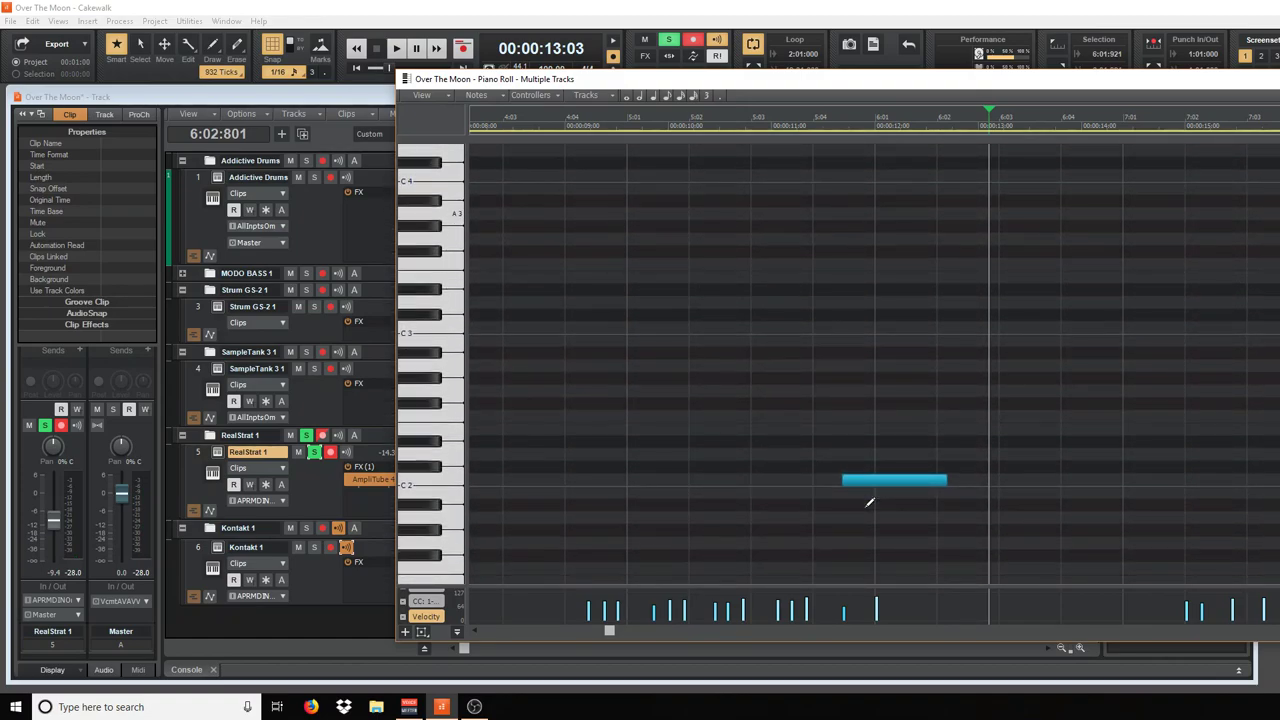
click(440, 485)
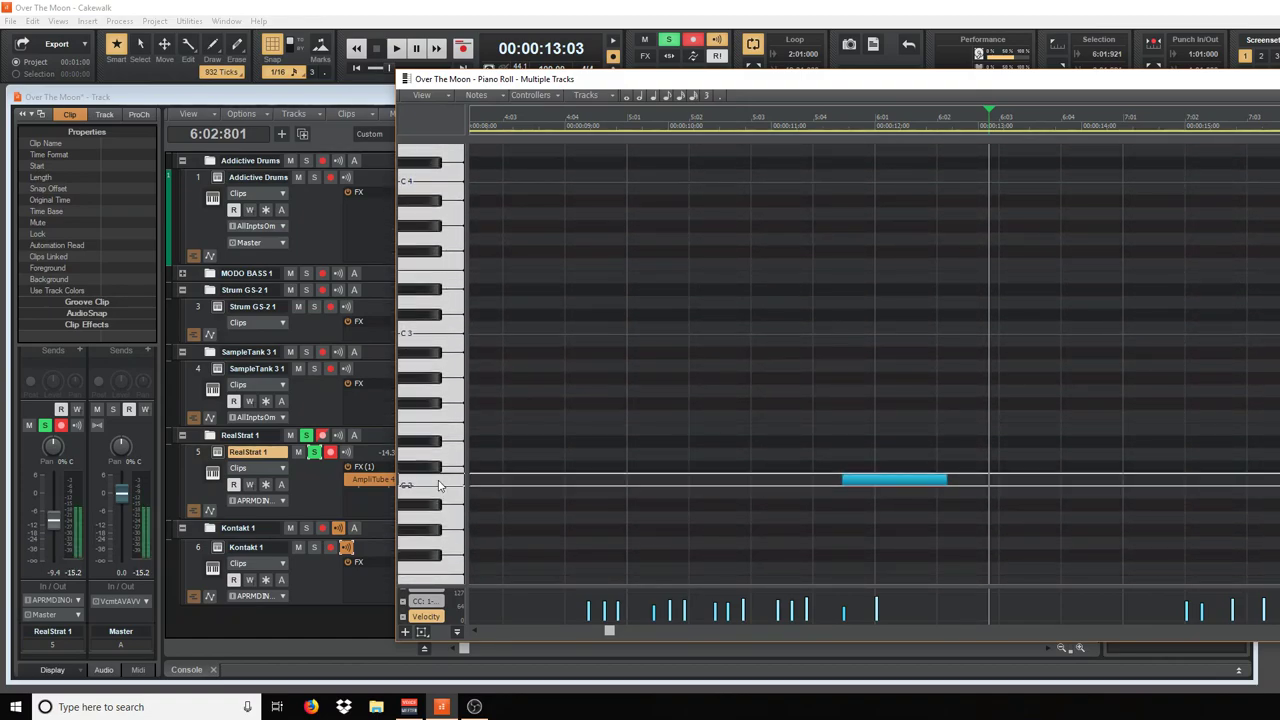
key(Delete)
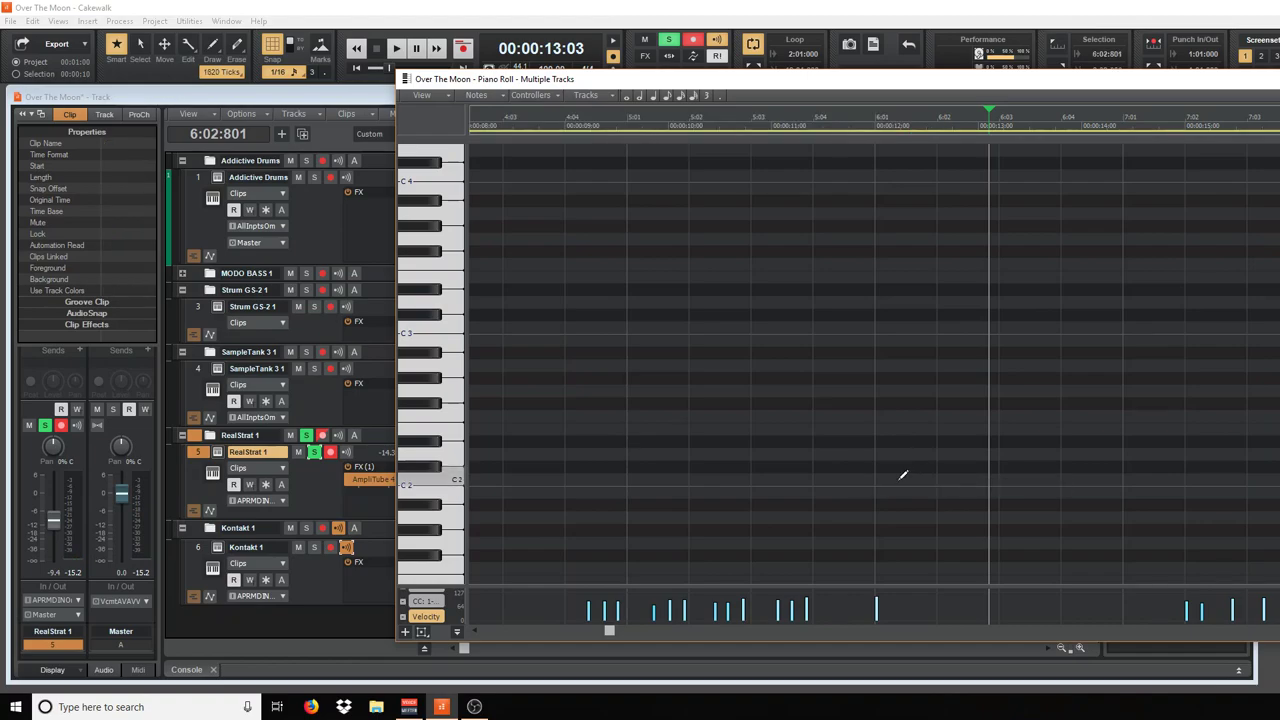
Turn on input echo for the RealStrat 1 track and replay the end of measure 5 from 5:02
click(344, 456)
click(346, 452)
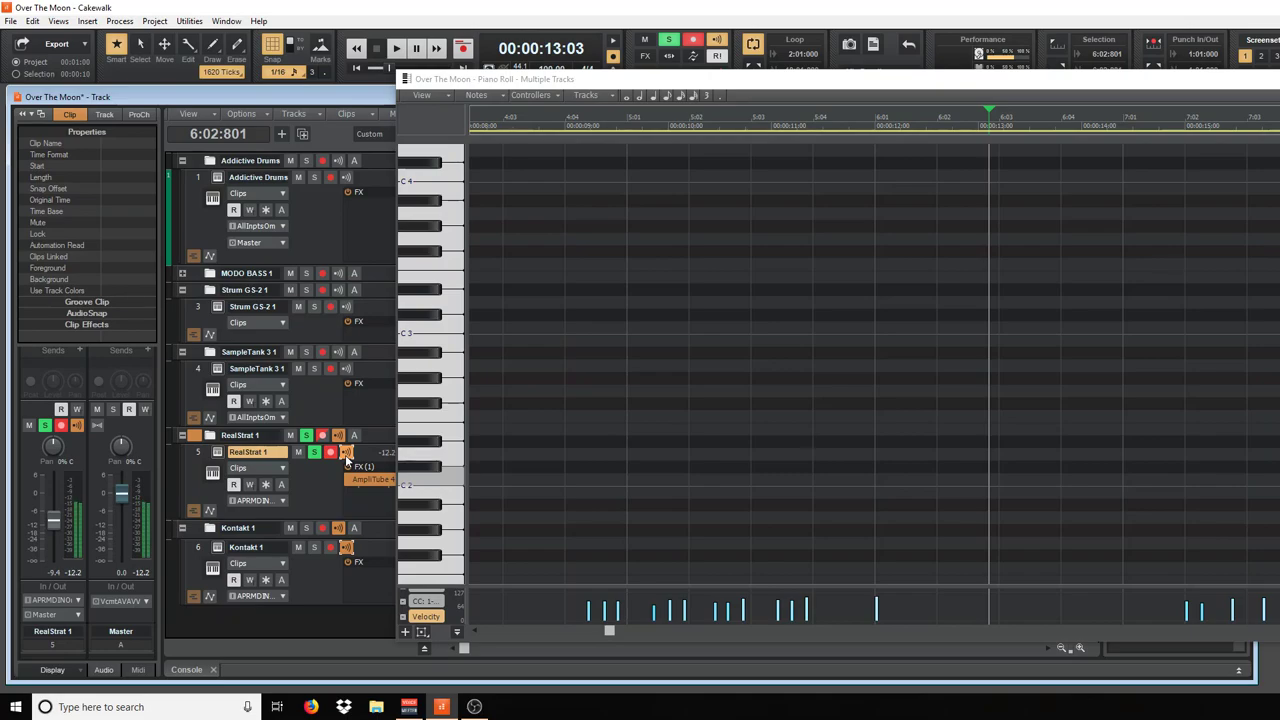
scroll(894, 470, up, 4)
scroll(893, 450, up, 5)
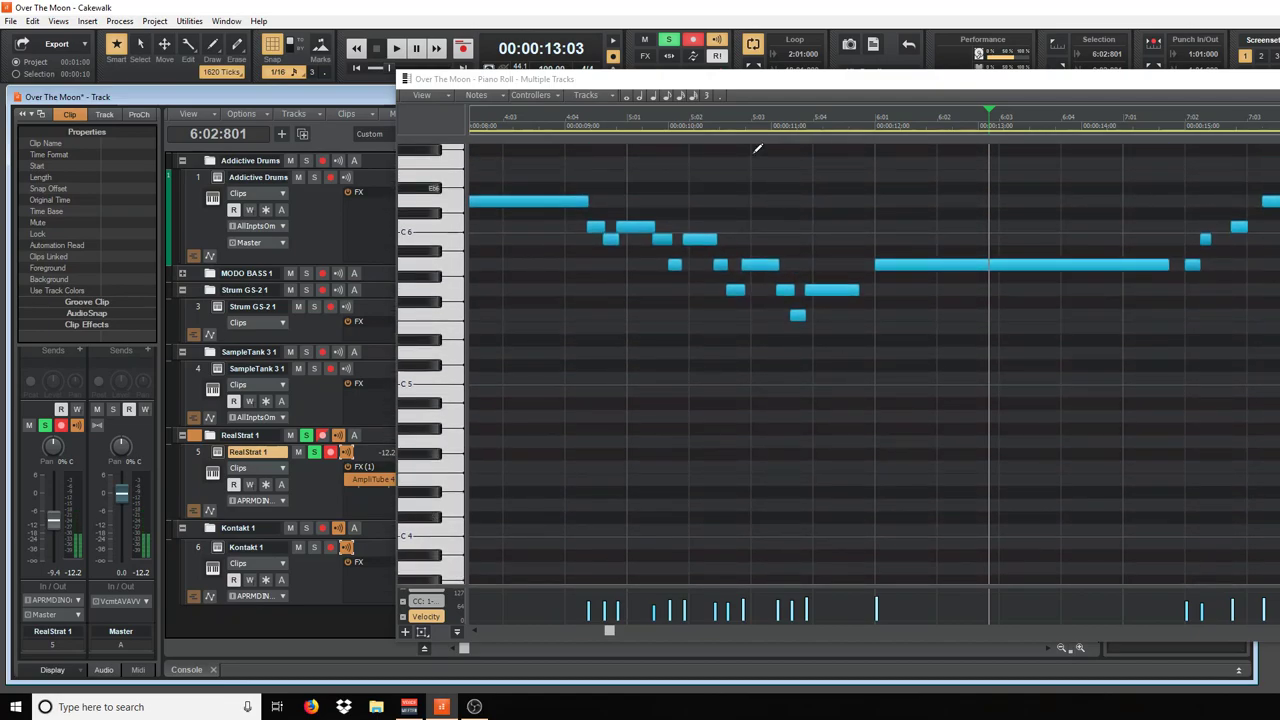
click(701, 127)
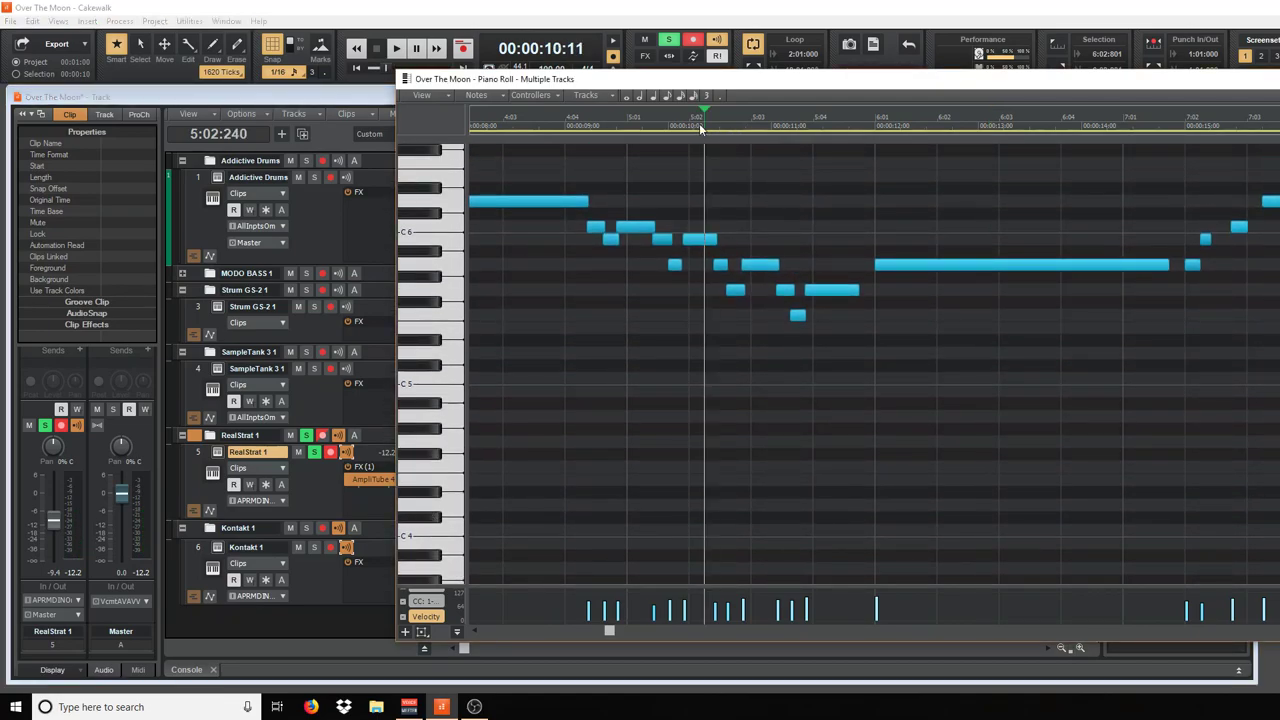
key(space)
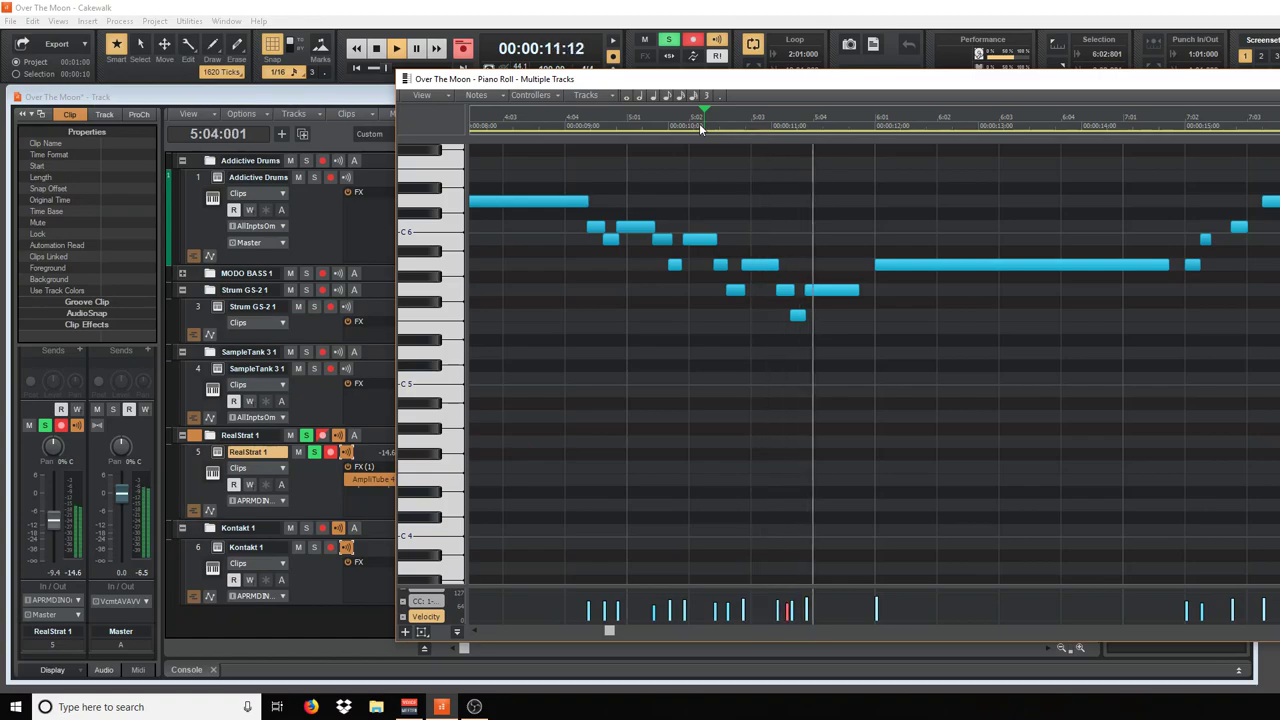
Stop the recording in measure 6 and undo the take just recorded on RealStrat 1
key(space)
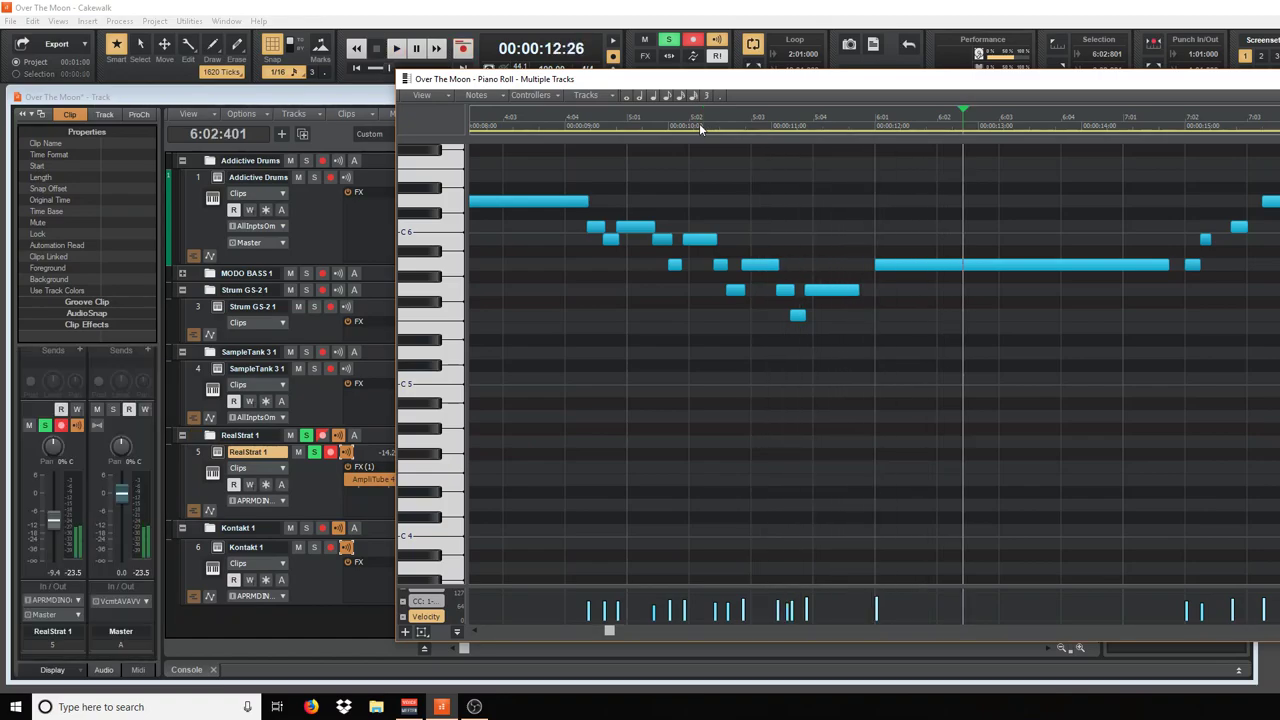
click(32, 21)
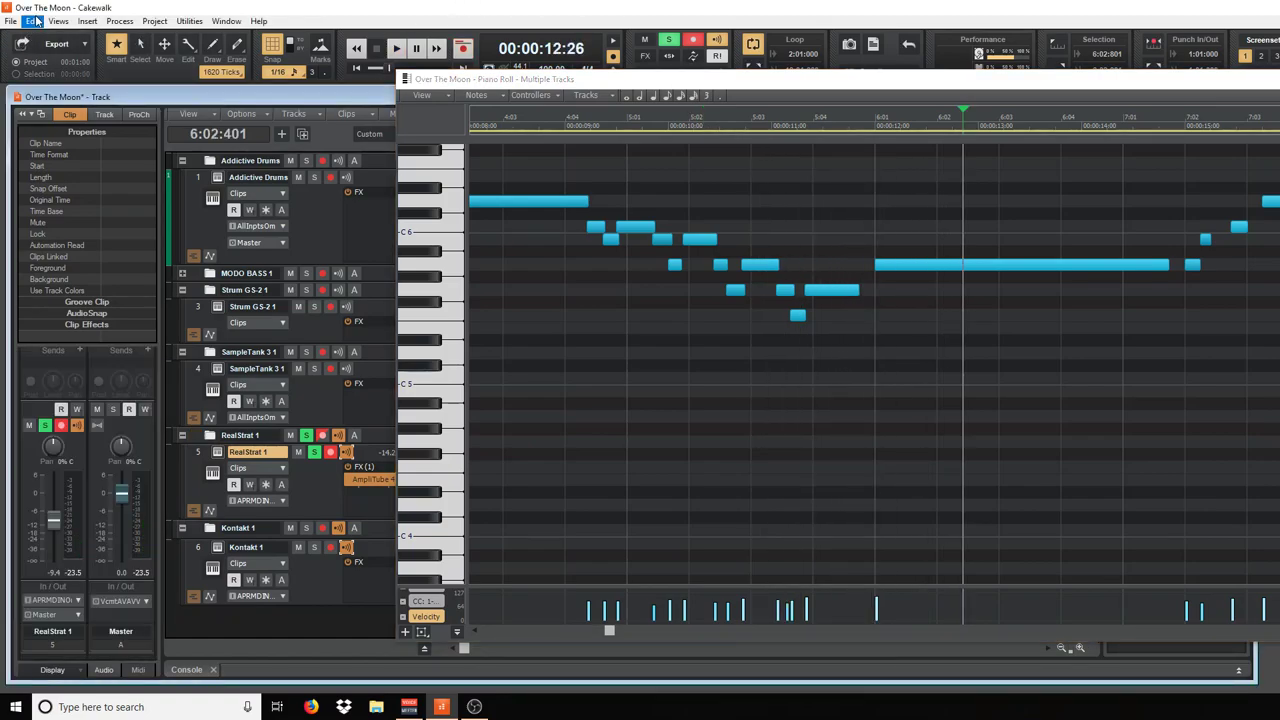
click(42, 36)
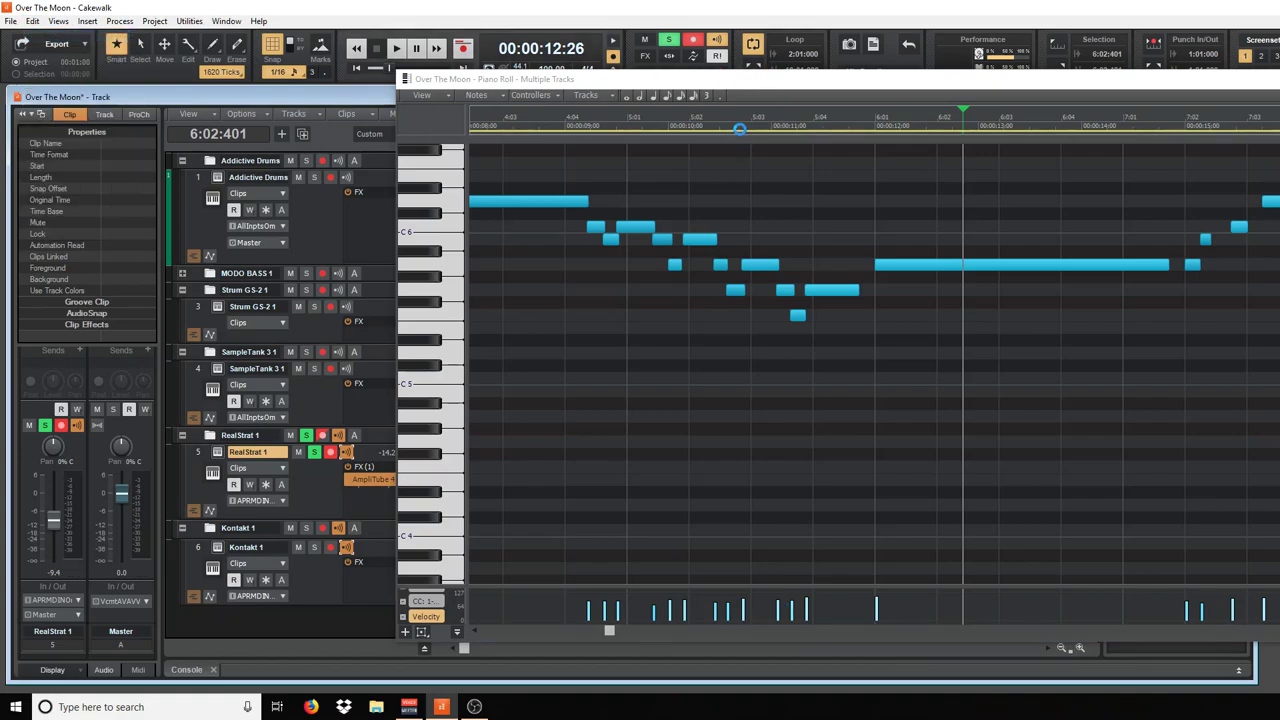
Record a new note around 5:04 on RealStrat 1, starting from 5:02:720
click(737, 120)
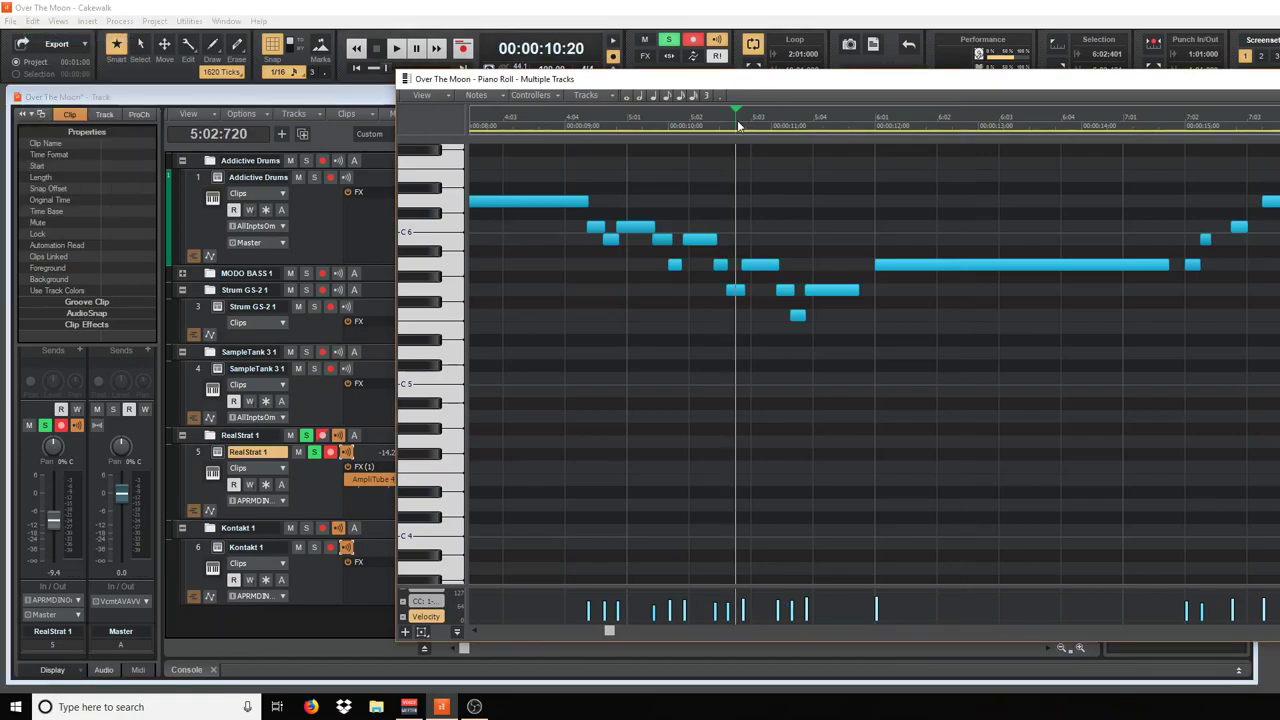
key(r)
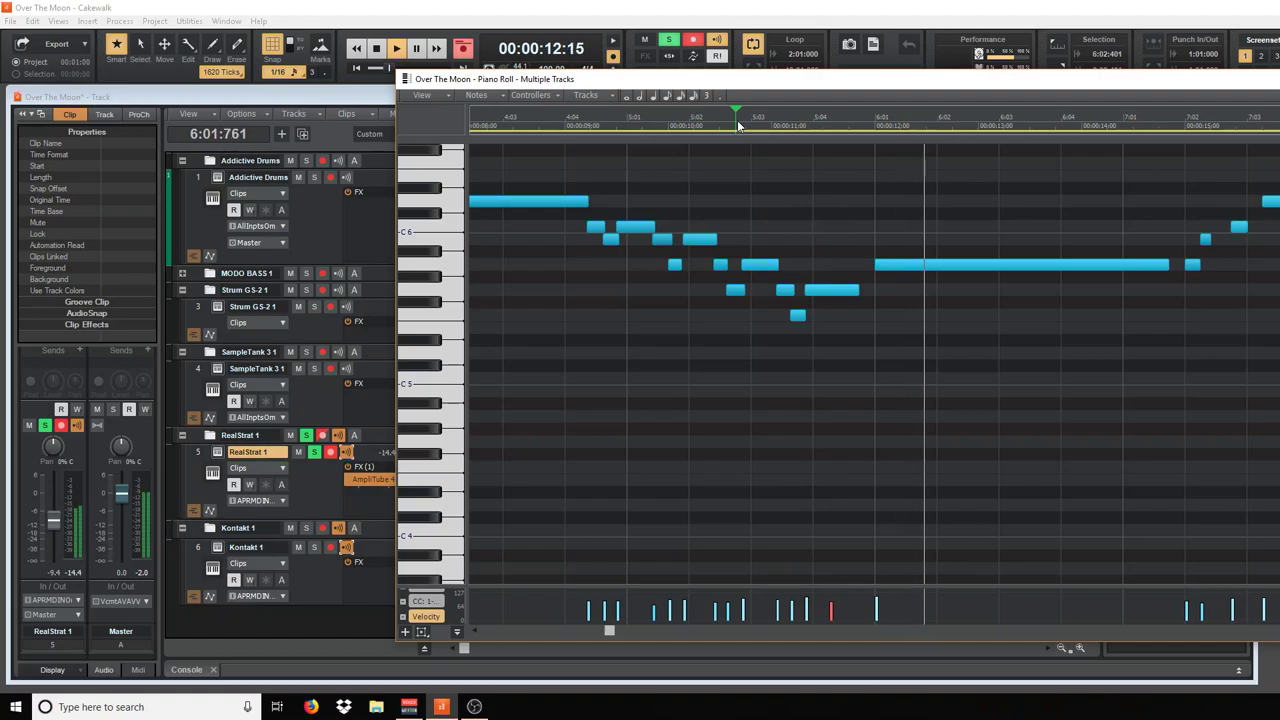
key(space)
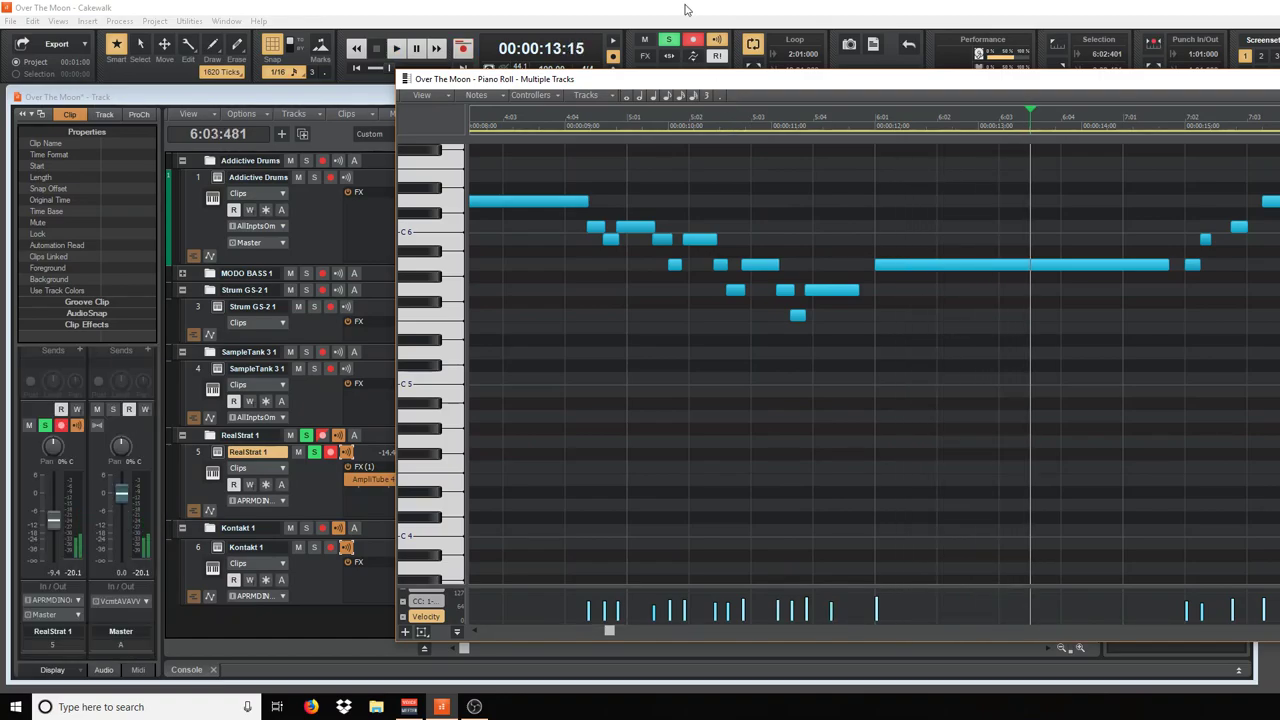
Unsolo RealStrat 1 and play the full mix from 4:04:240 through measure 9
click(316, 452)
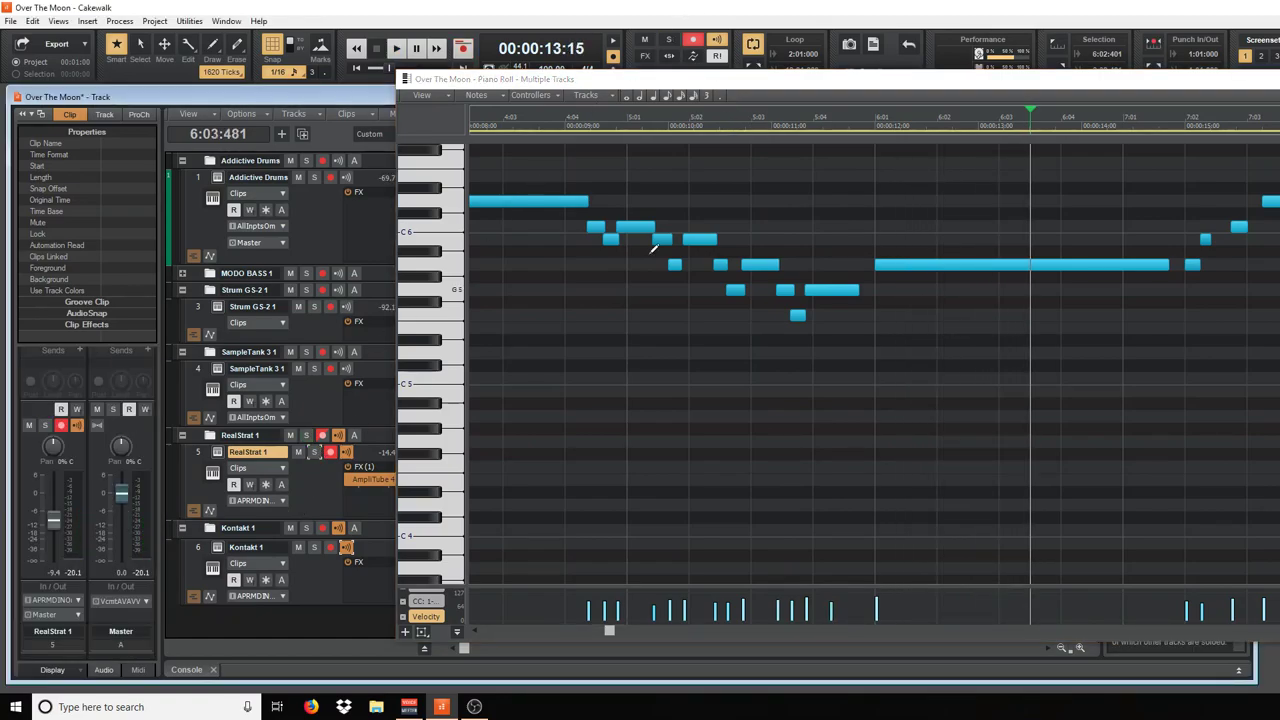
click(584, 127)
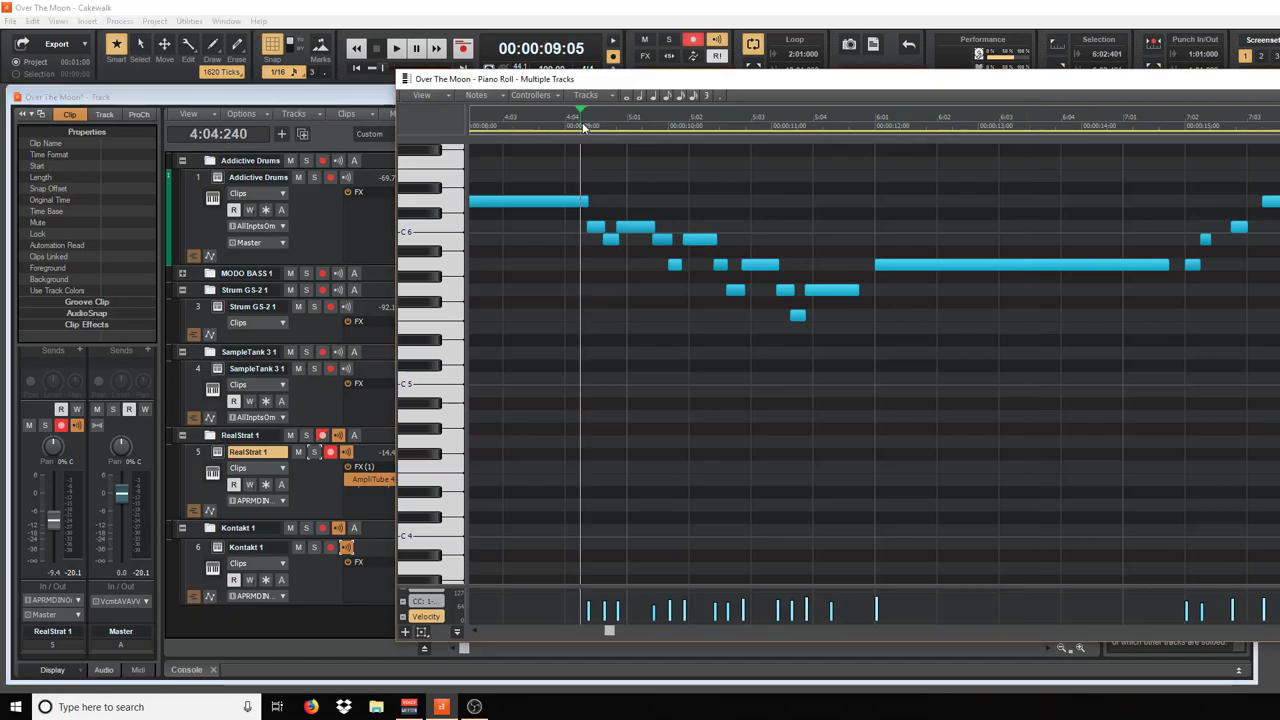
key(space)
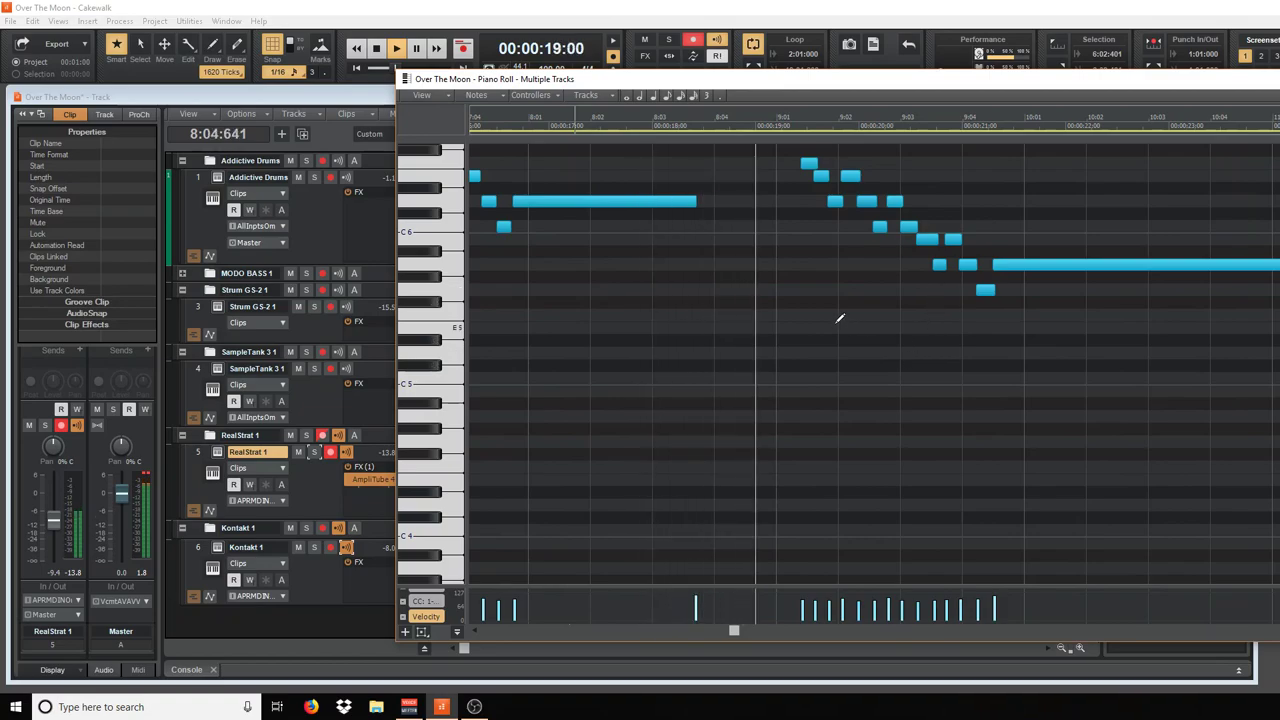
scroll(838, 320, up, 2)
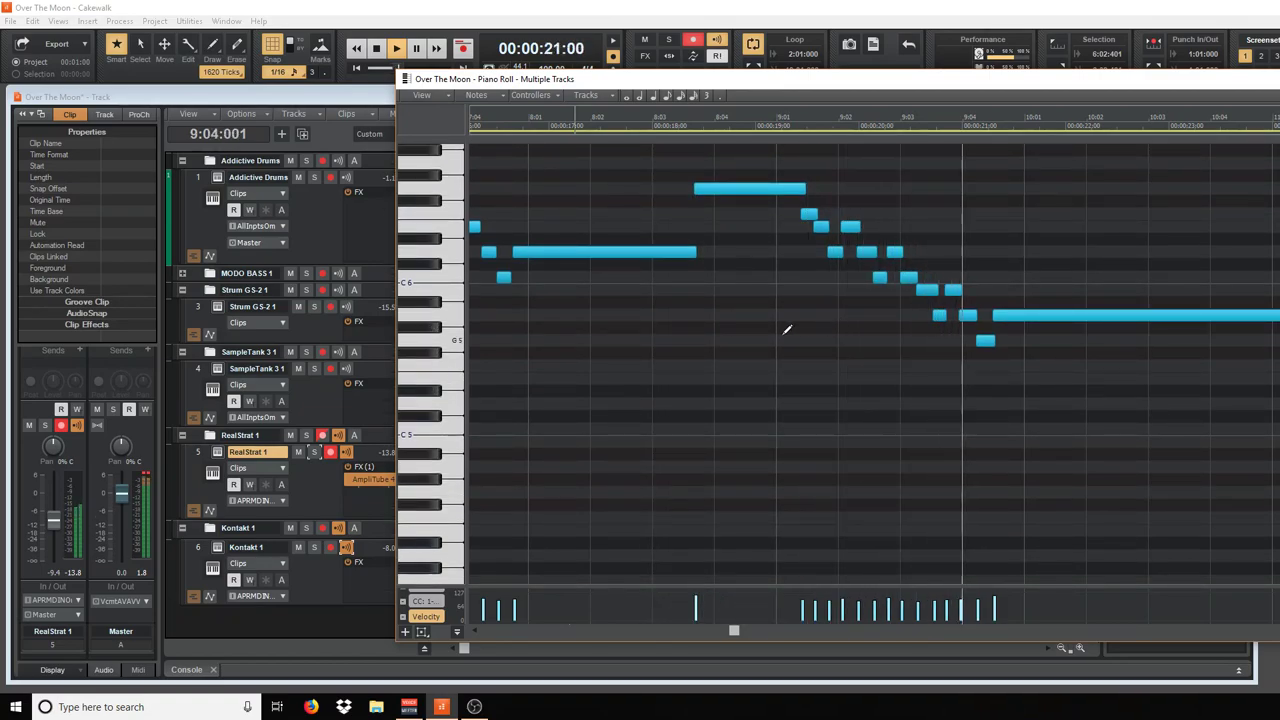
Adjust the RealStrat 1 volume fader against the mix, ending at -8.4, and stop playback in measure 11
click(62, 462)
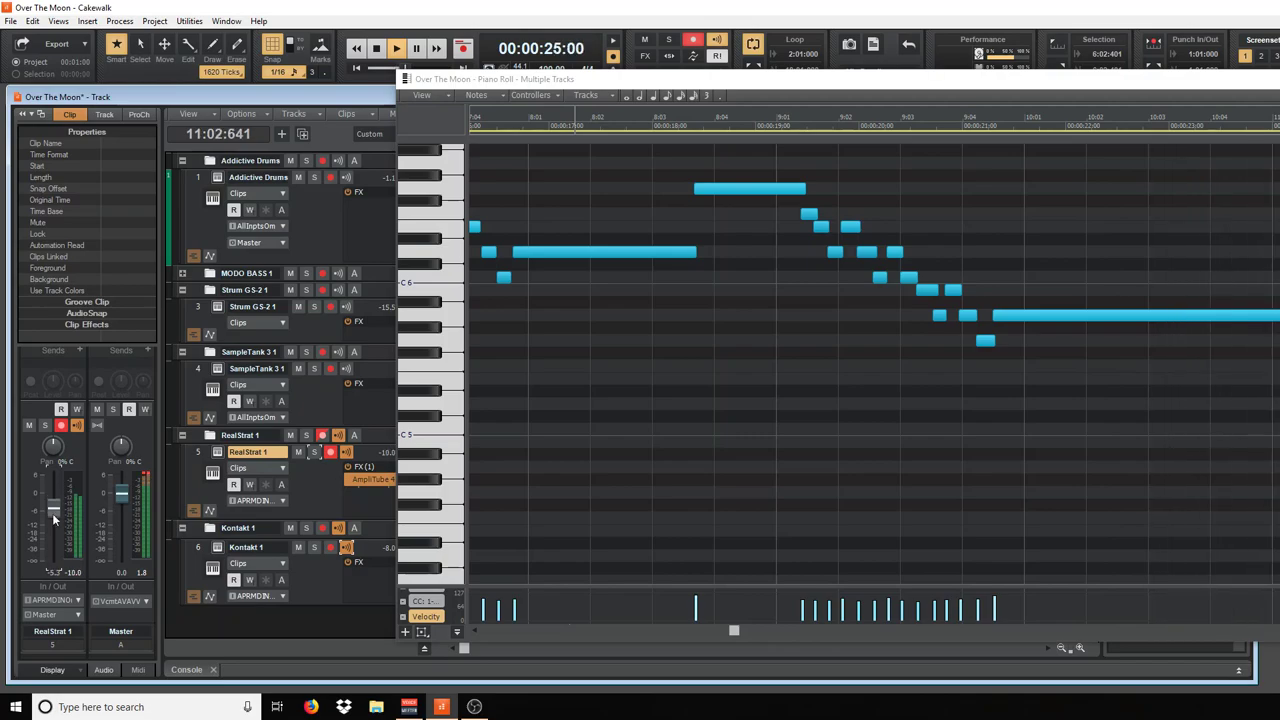
key(space)
drag(858, 630, 820, 630)
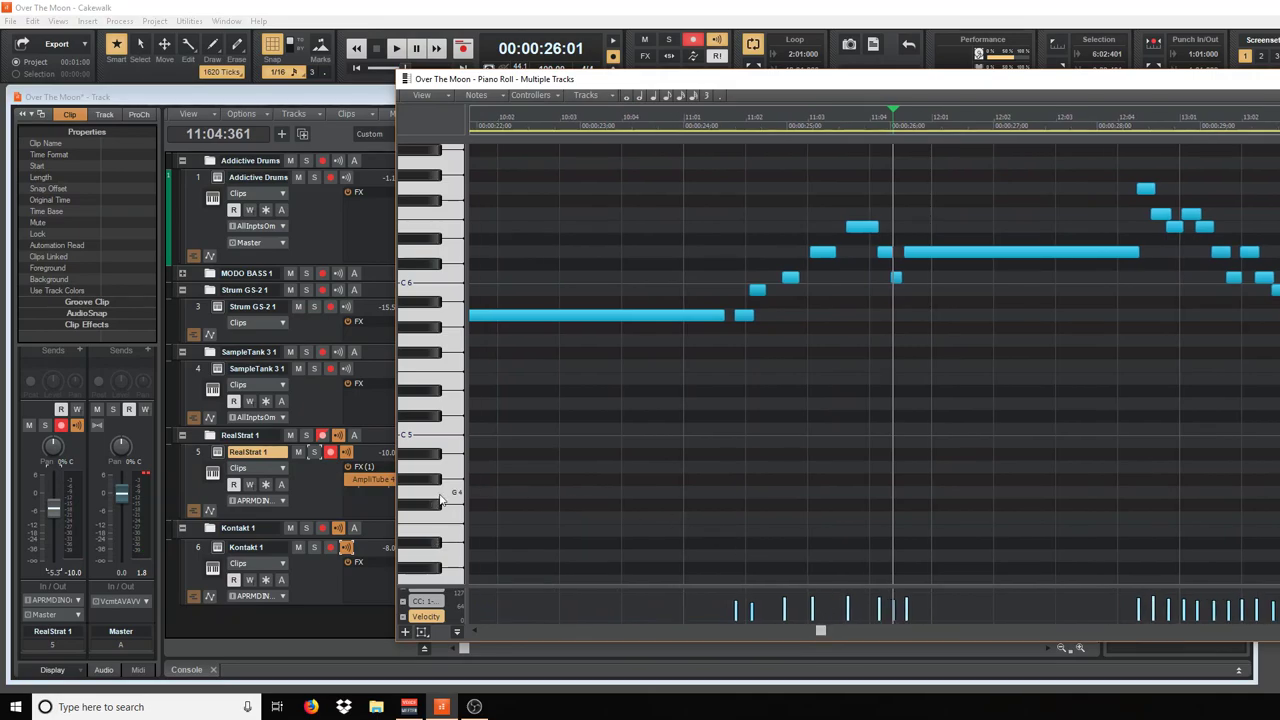
click(55, 510)
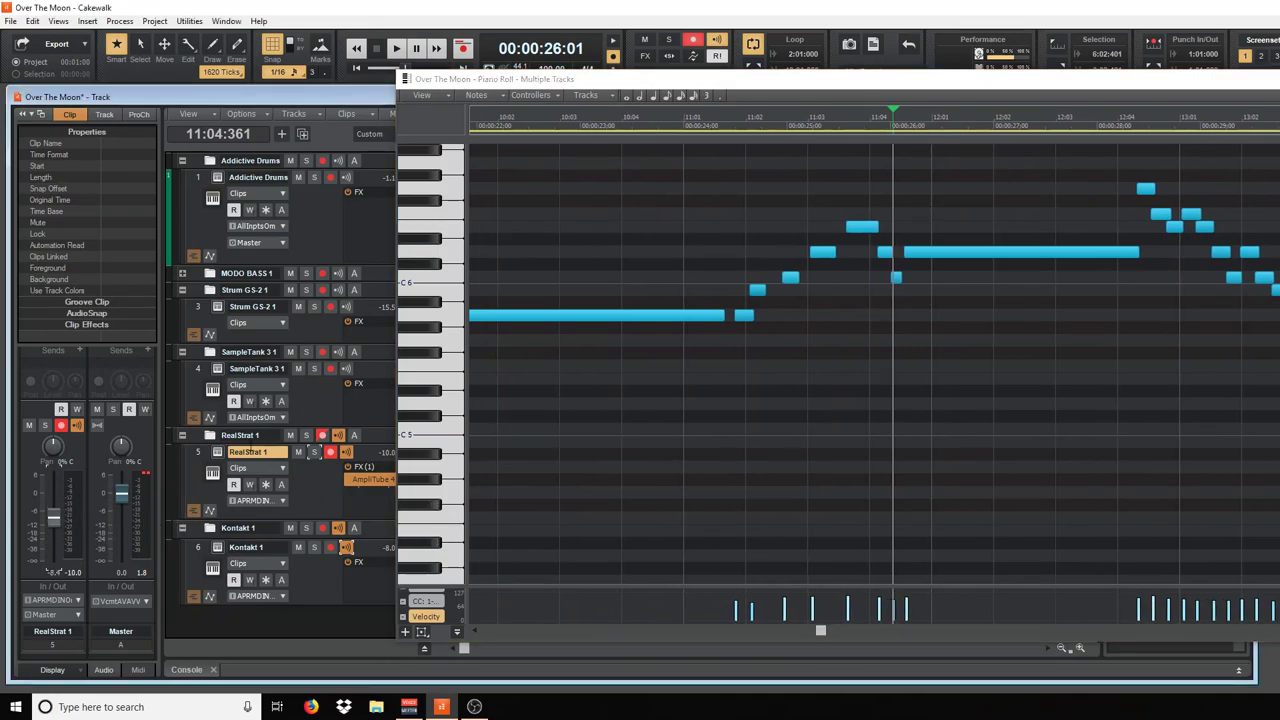
Shift the rising phrase's notes slightly later, from the A5 note at 11:02 to the short C6 note at 11:04:480 and the long D6
drag(741, 316, 763, 290)
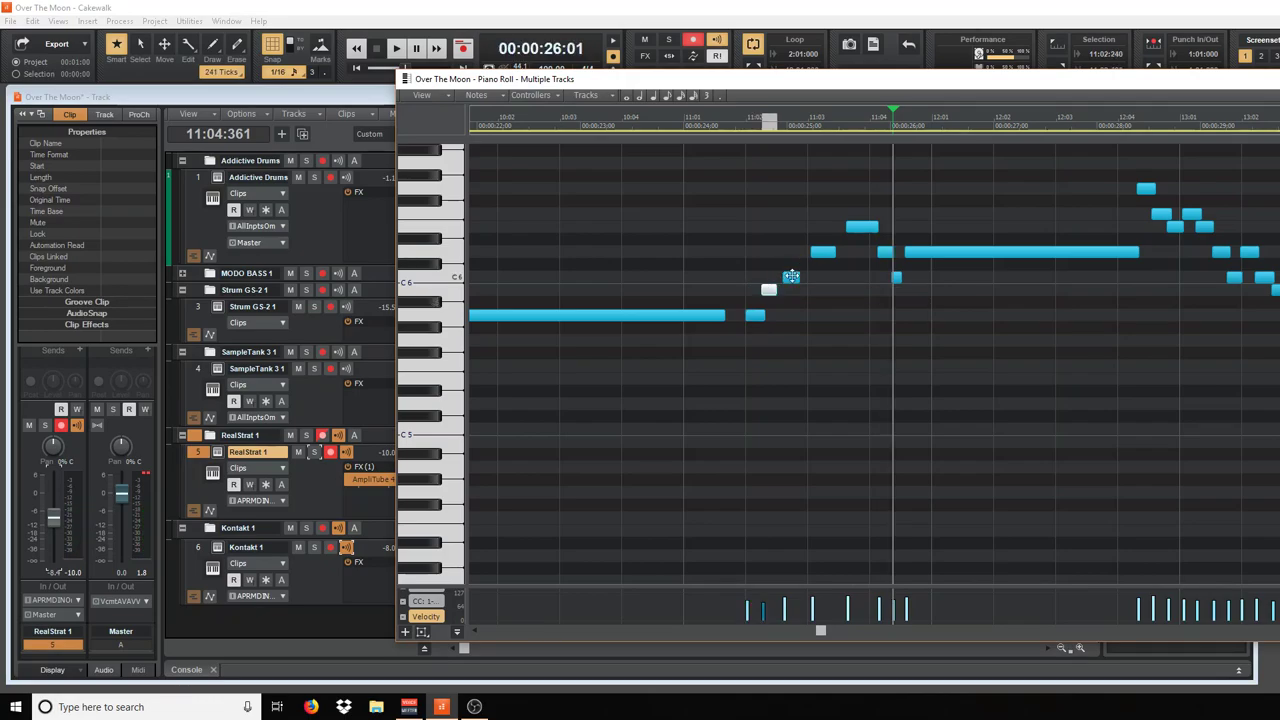
click(792, 278)
drag(822, 255, 930, 256)
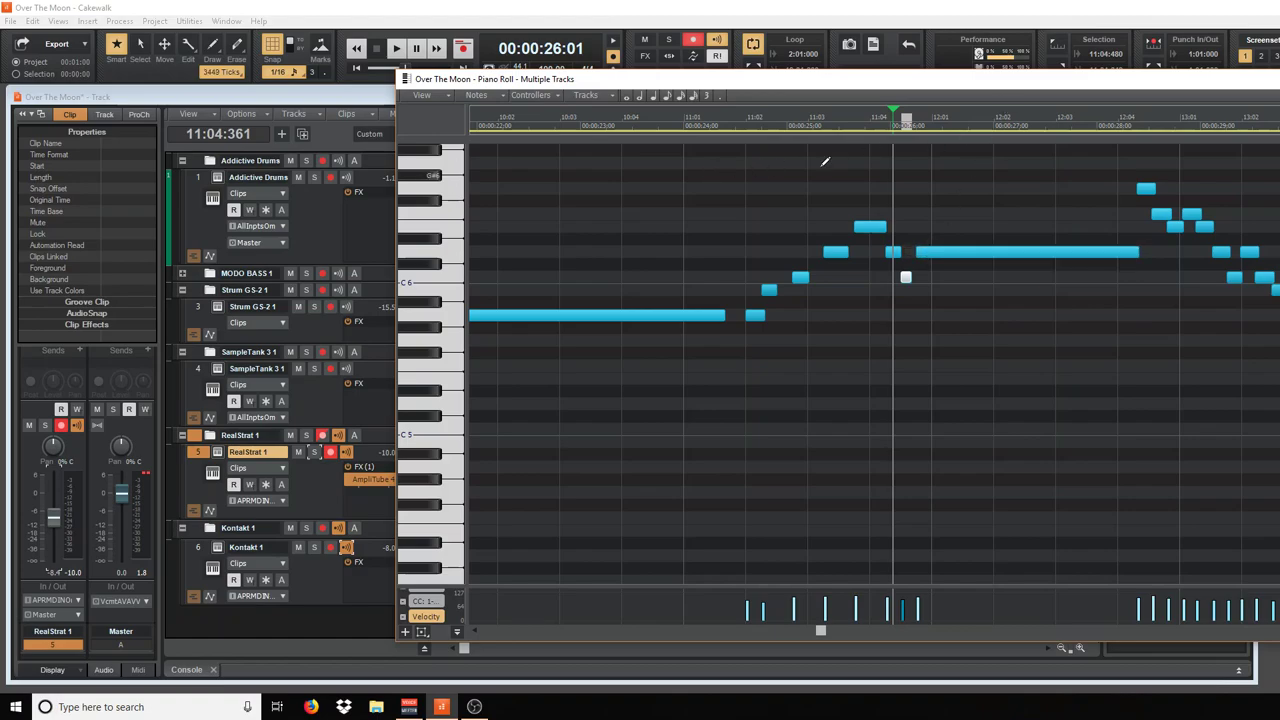
Trim the start of the long D6 note to 12:01 and lengthen the C6 note at 11:04:480 to meet it, replaying the passage
click(664, 124)
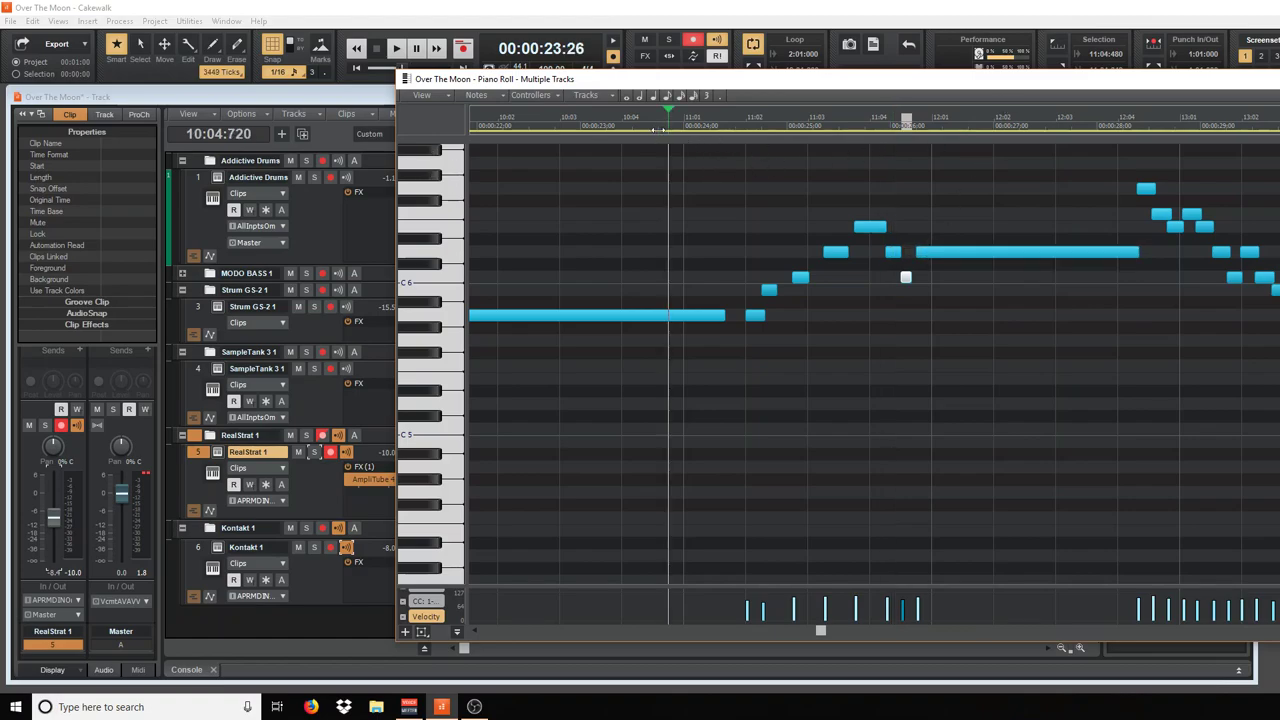
key(space)
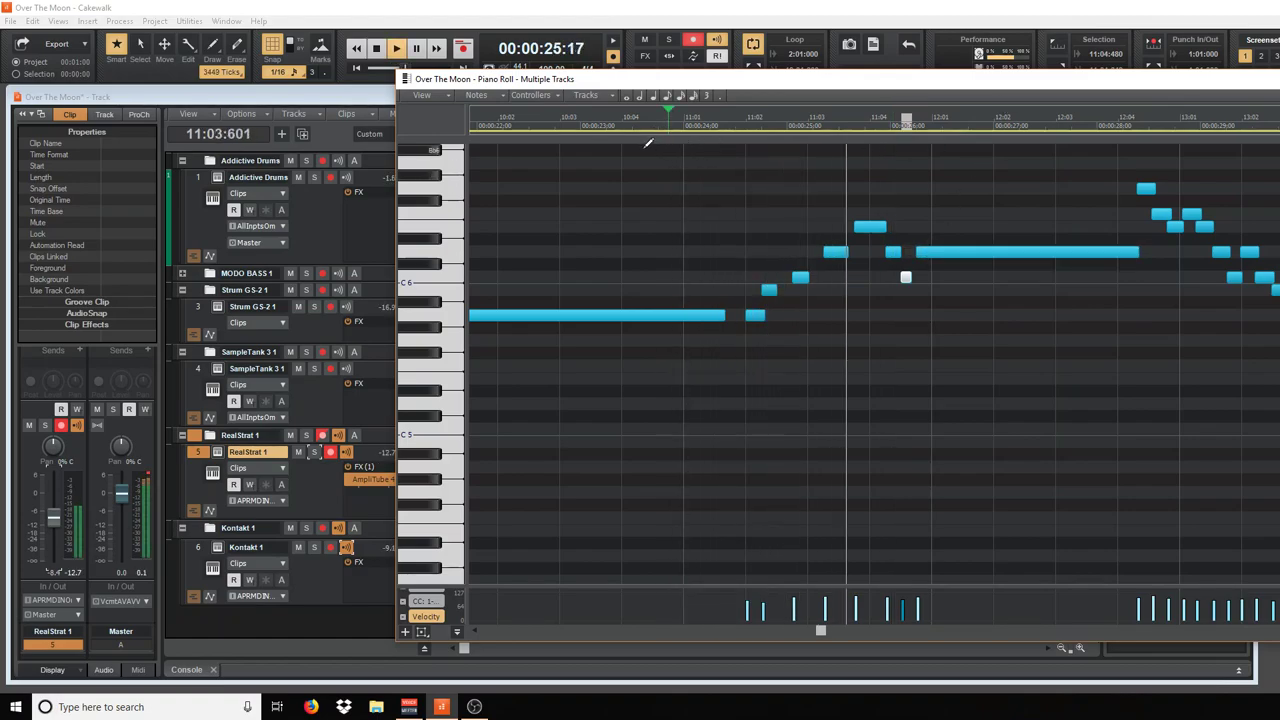
drag(924, 252, 932, 254)
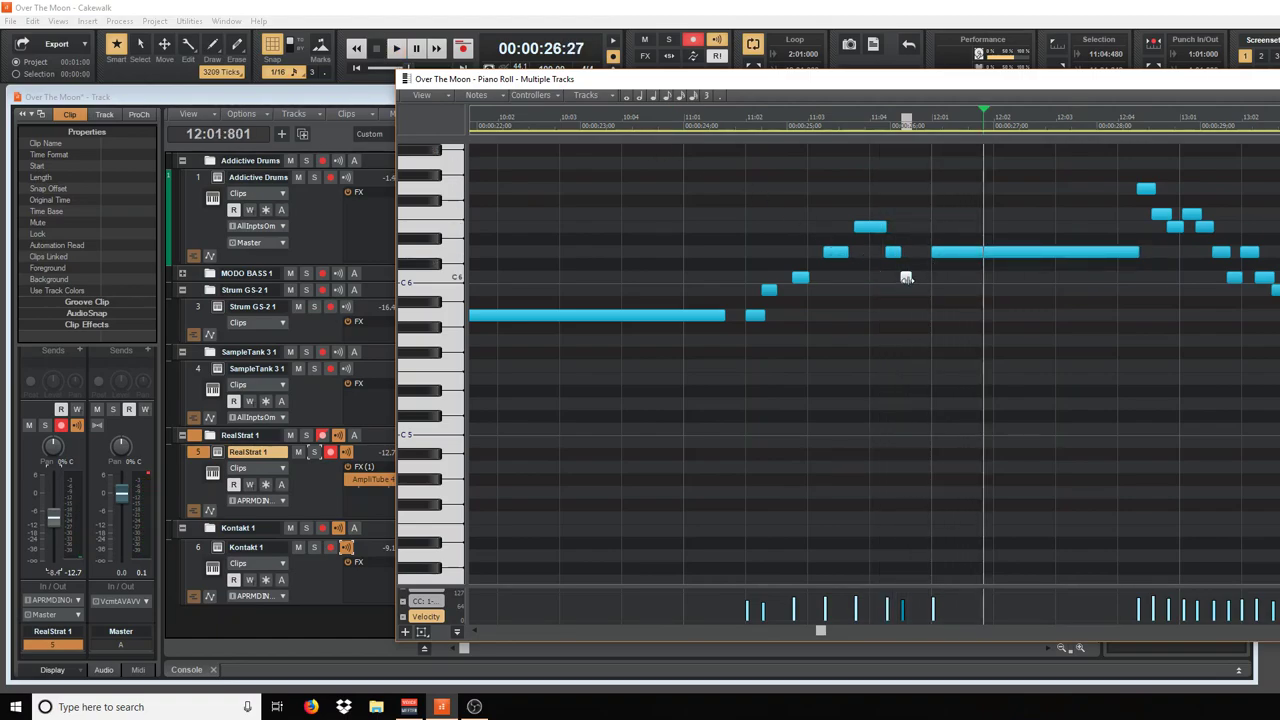
click(813, 122)
key(space)
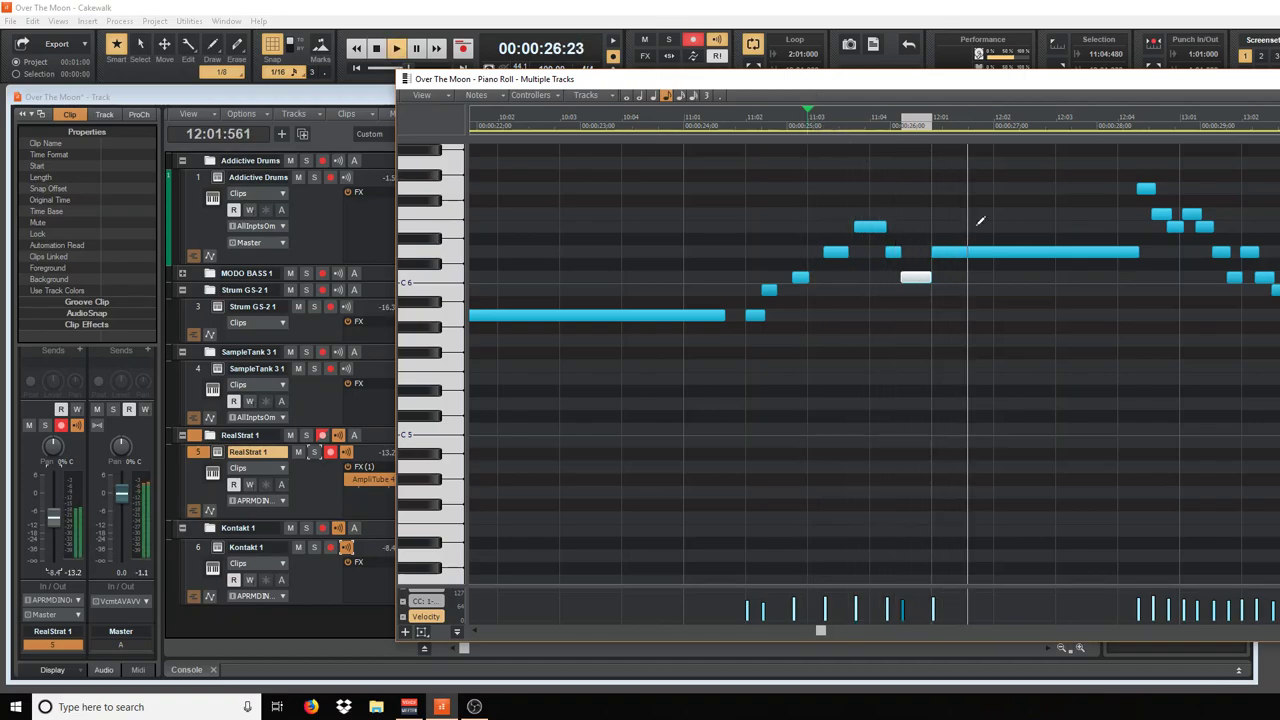
Raise the RealStrat 1 volume to -5.1 against the mix
click(63, 519)
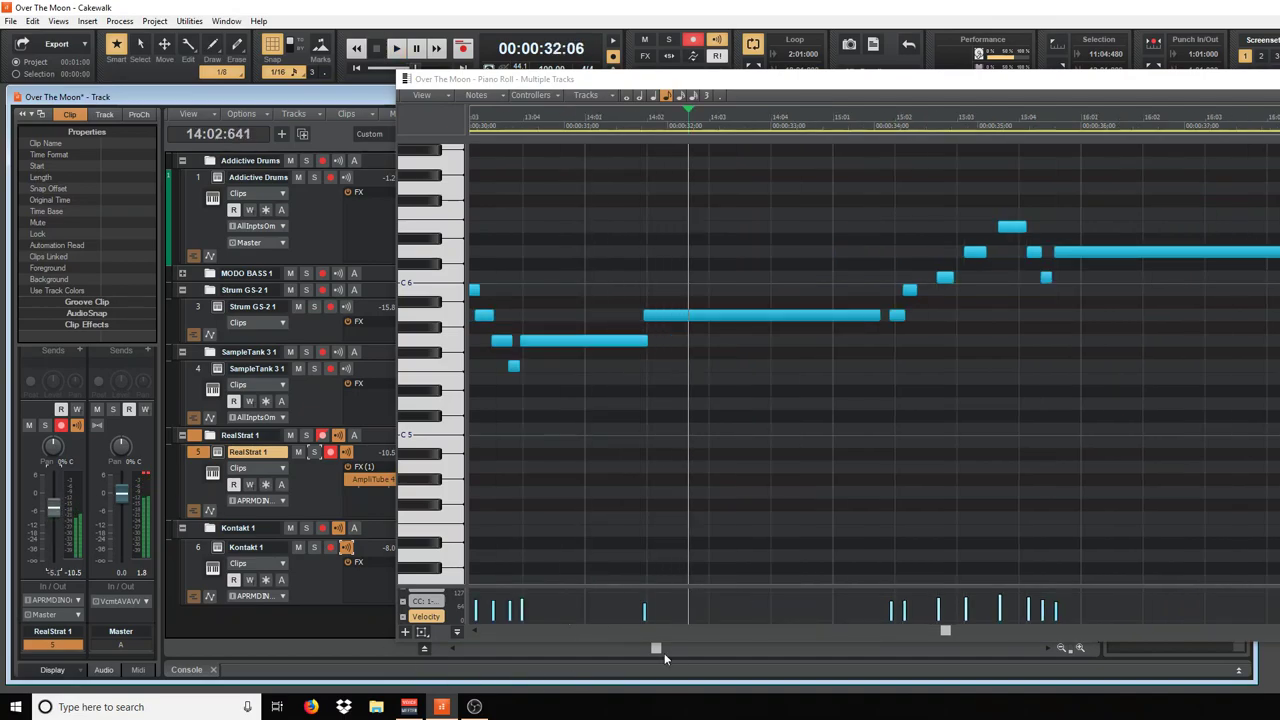
drag(662, 648, 623, 650)
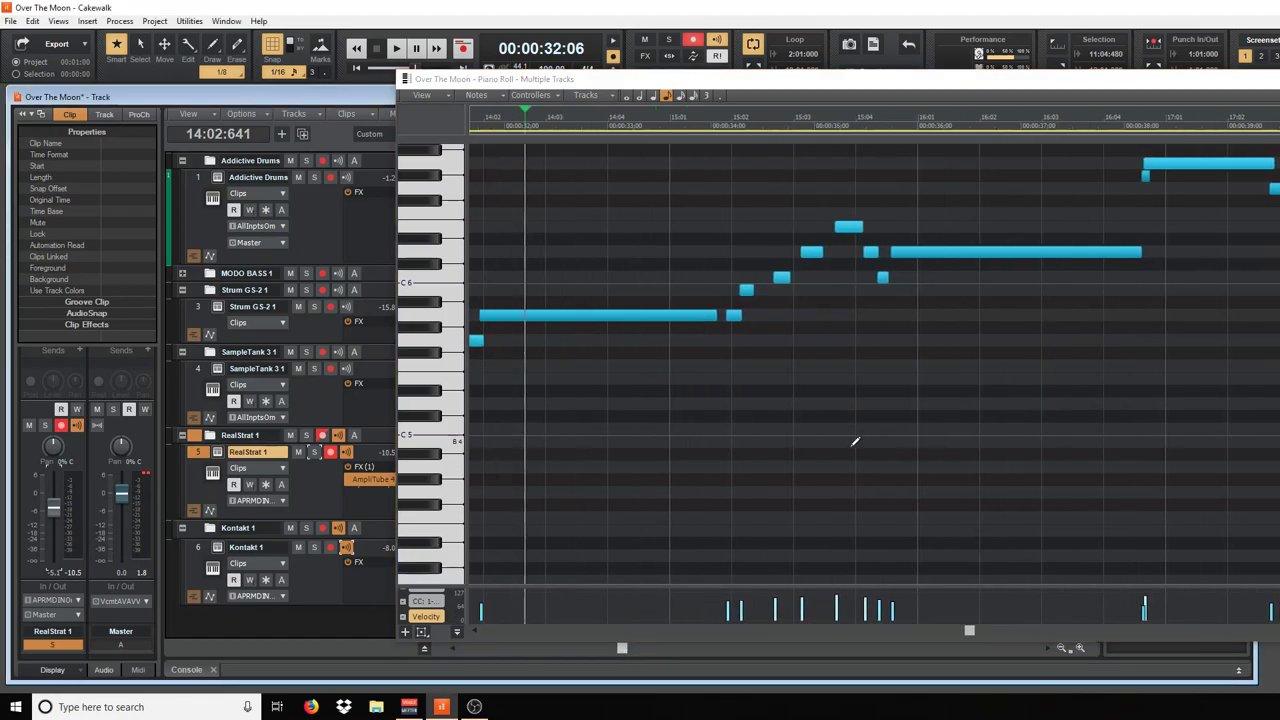
Play the solo from just after 12:03 and shorten the long G5 note at 13:03:917 to end at 14:01
scroll(760, 388, left, 8)
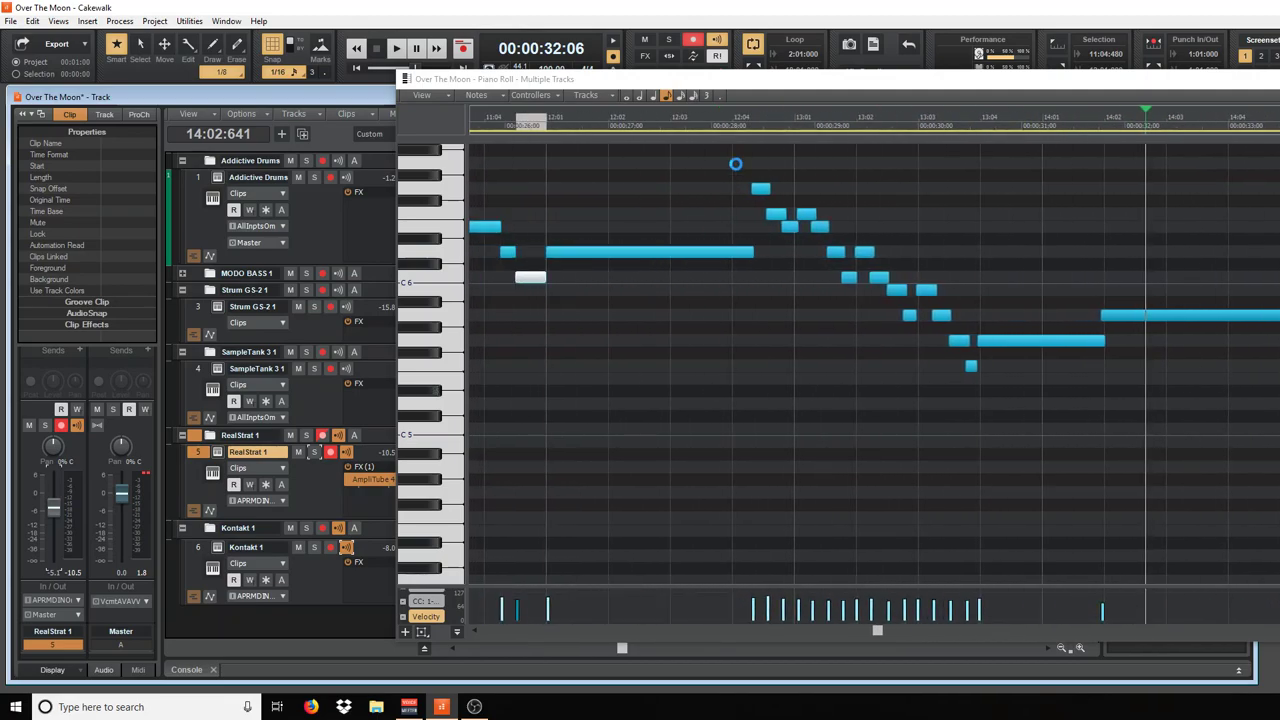
click(680, 122)
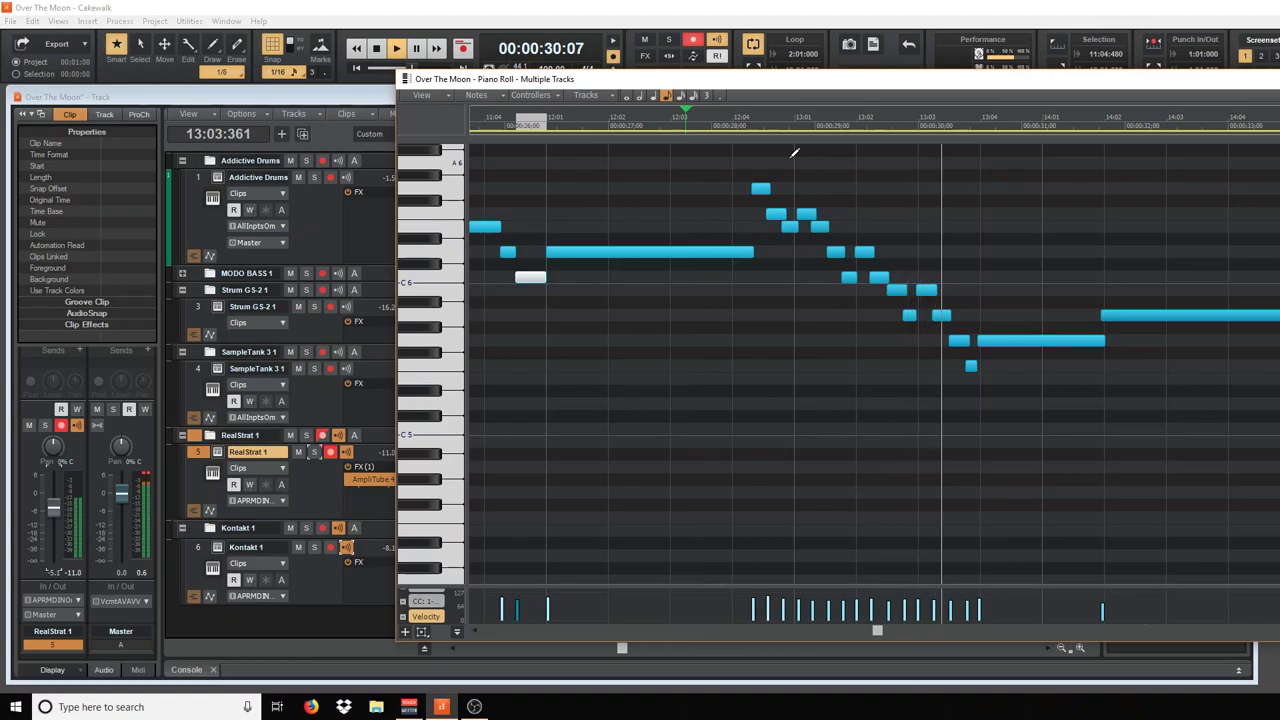
click(1030, 342)
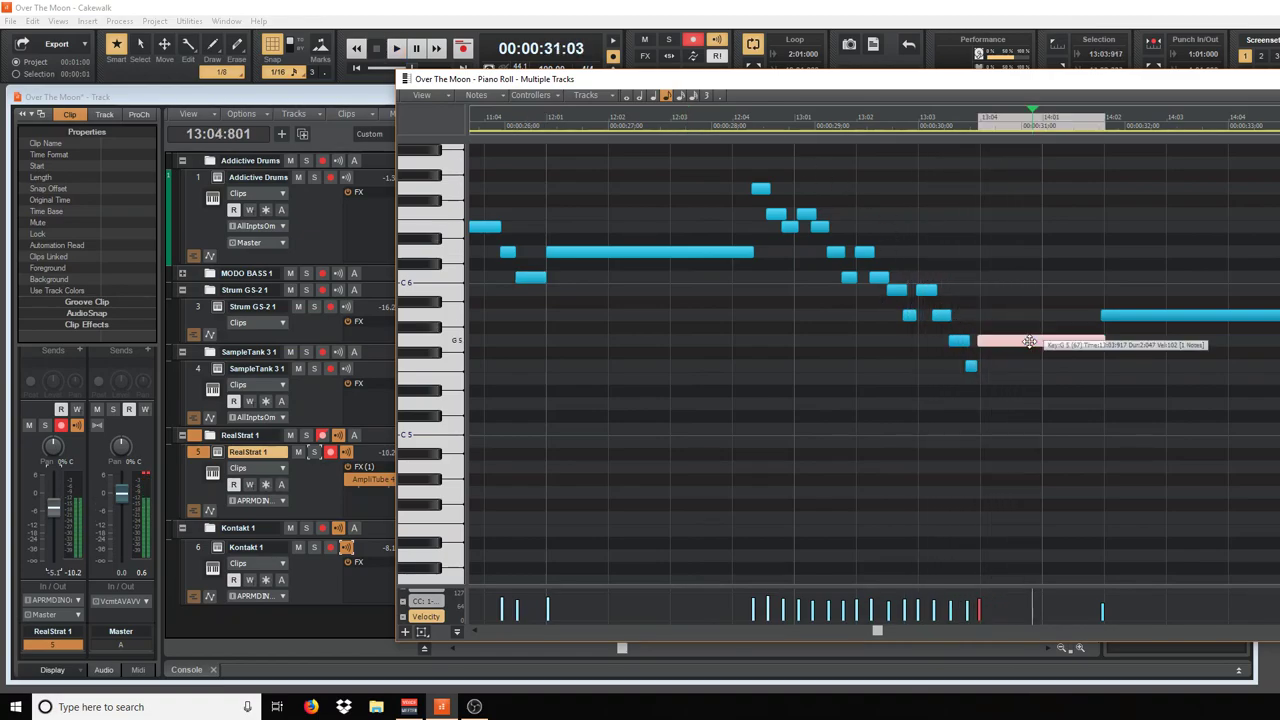
mouse_move(1030, 342)
mouse_down()
mouse_move(1043, 330)
mouse_move(1093, 342)
mouse_move(1043, 342)
mouse_up()
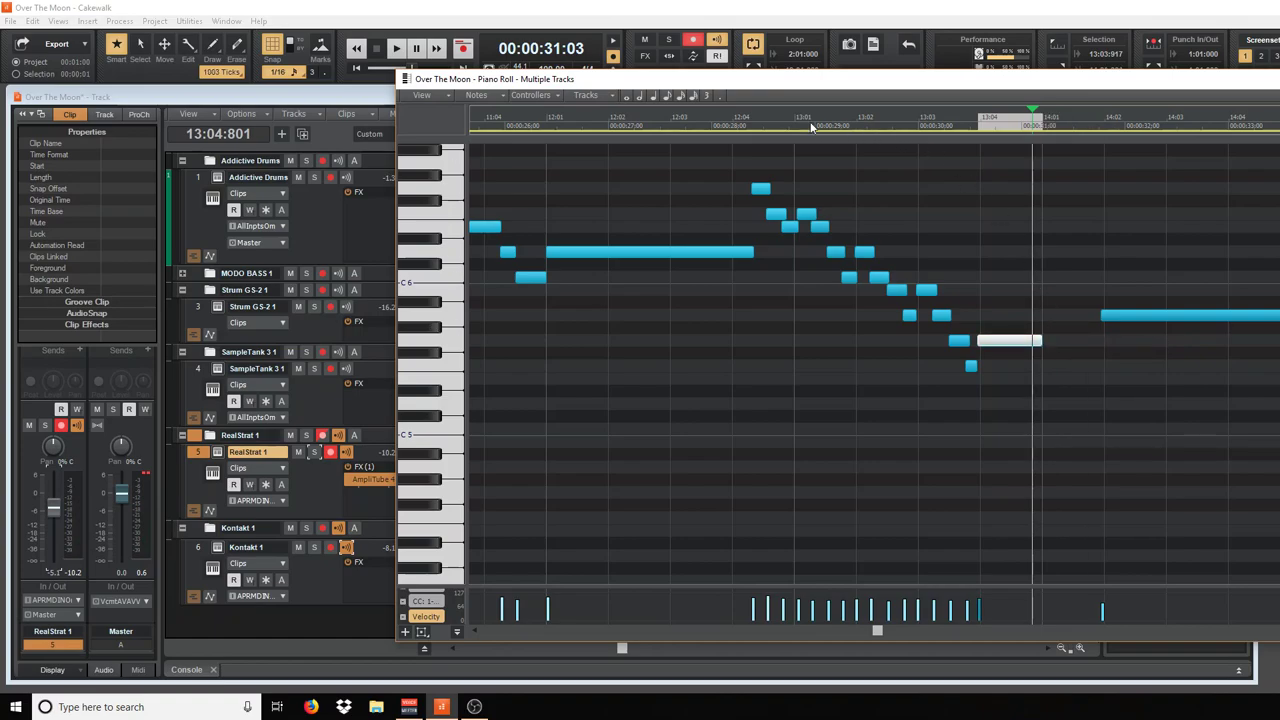
Replay the run from about 12:04 and extend the start of the following long A5 note back to 14:01
click(744, 114)
key(space)
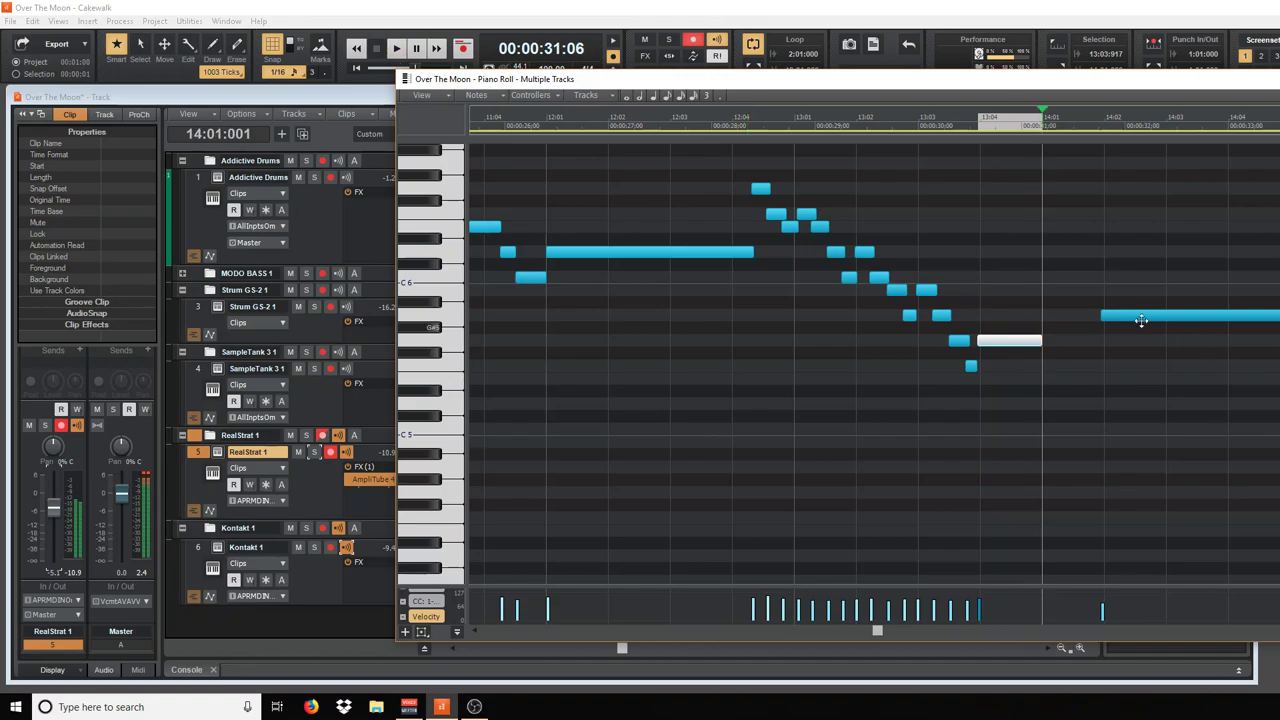
drag(1105, 315, 1047, 320)
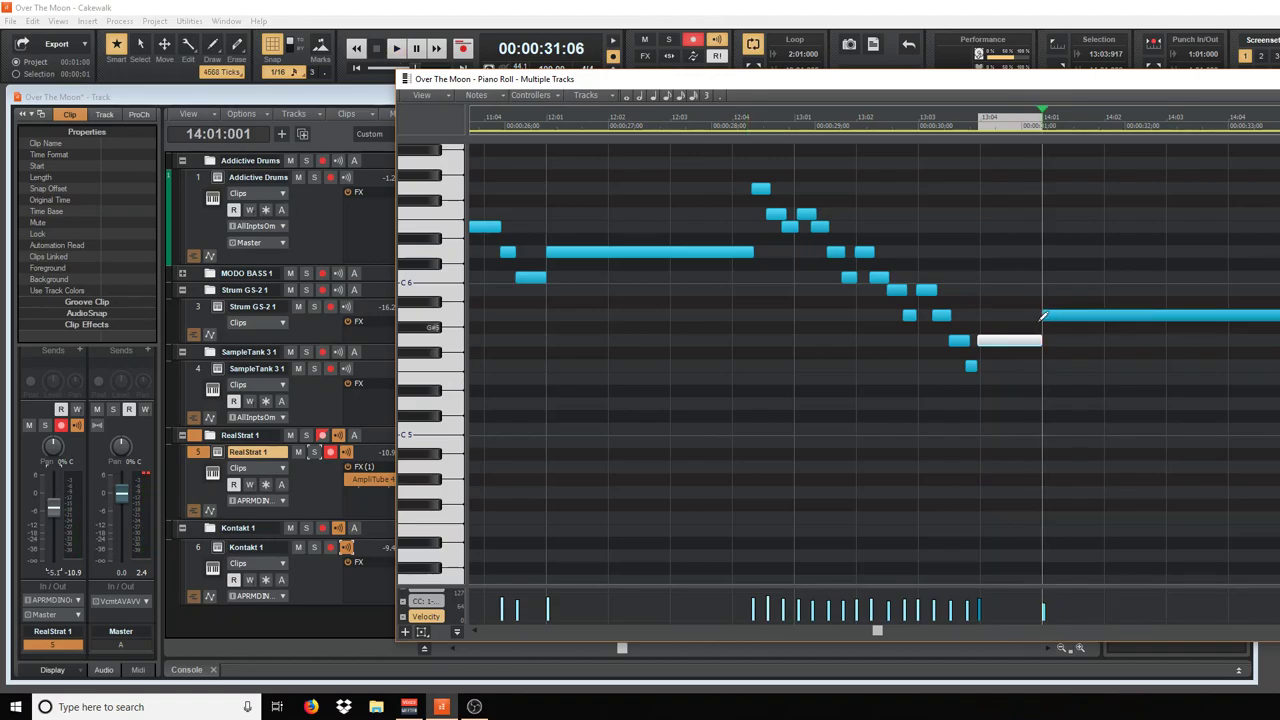
Record a new note shortly after 13:04, starting from 13:01:480, and replay the passage from just before 12:04
click(819, 131)
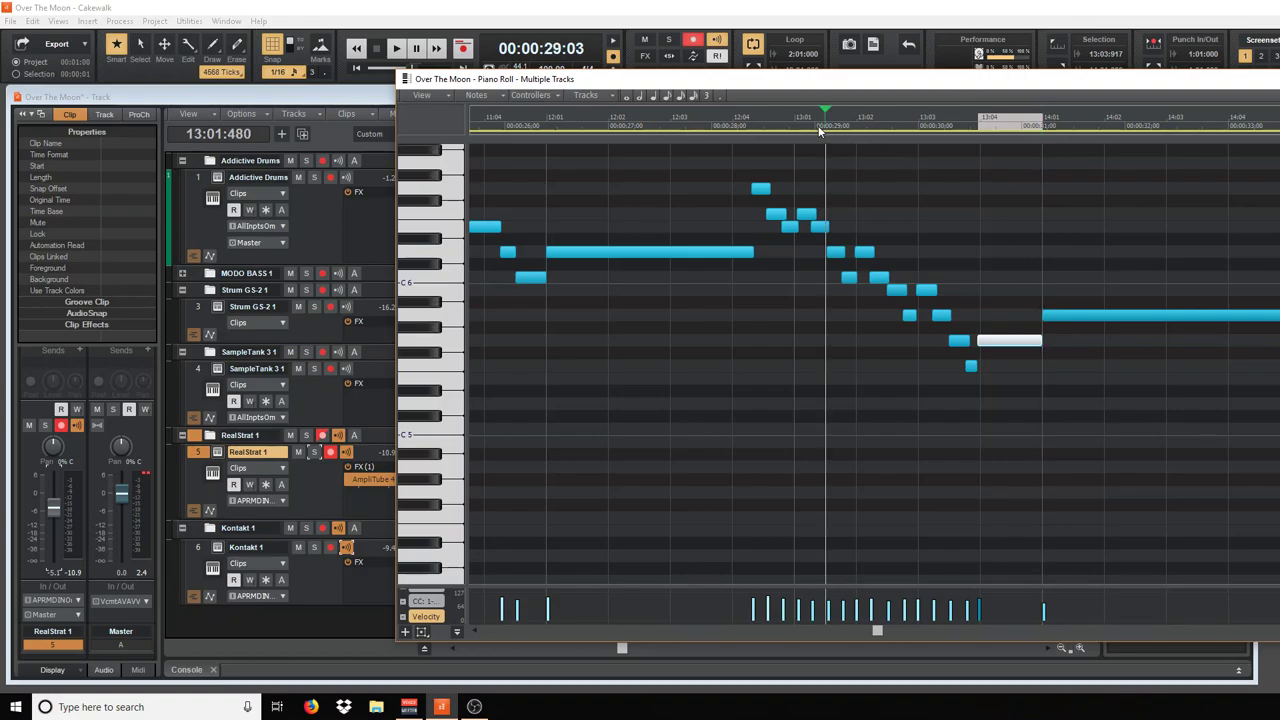
key(space)
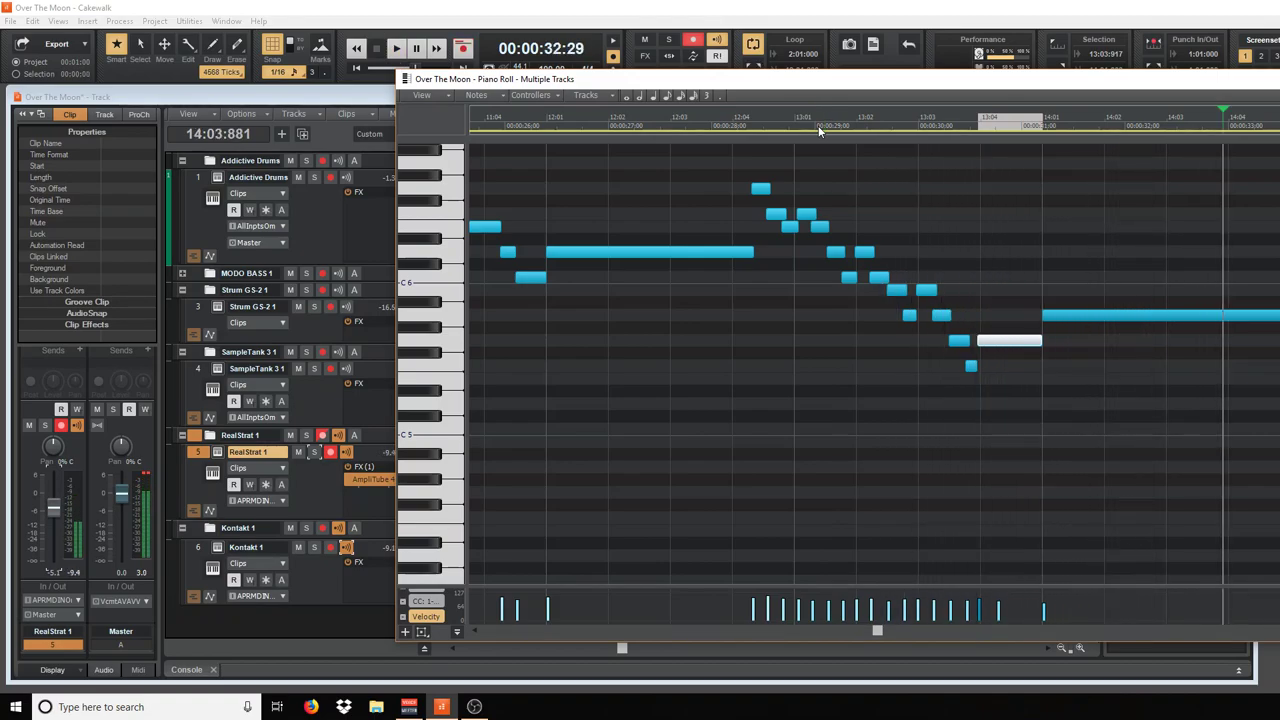
click(721, 114)
key(space)
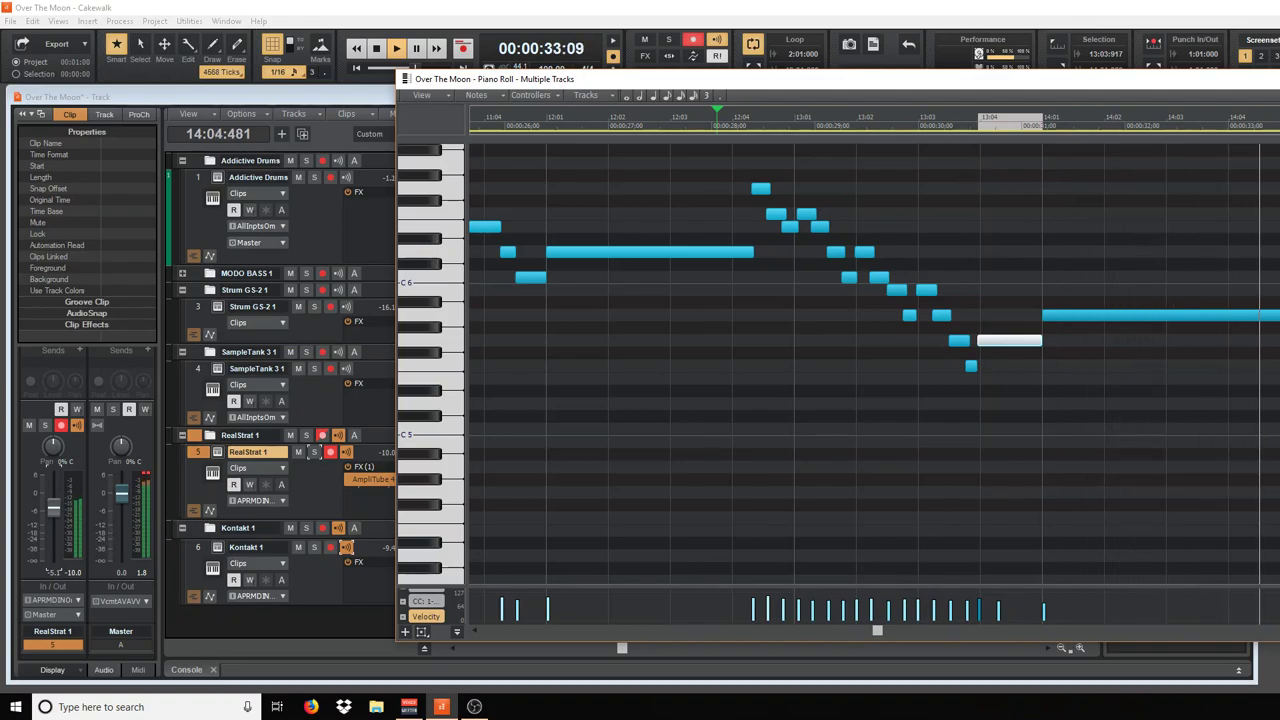
key(space)
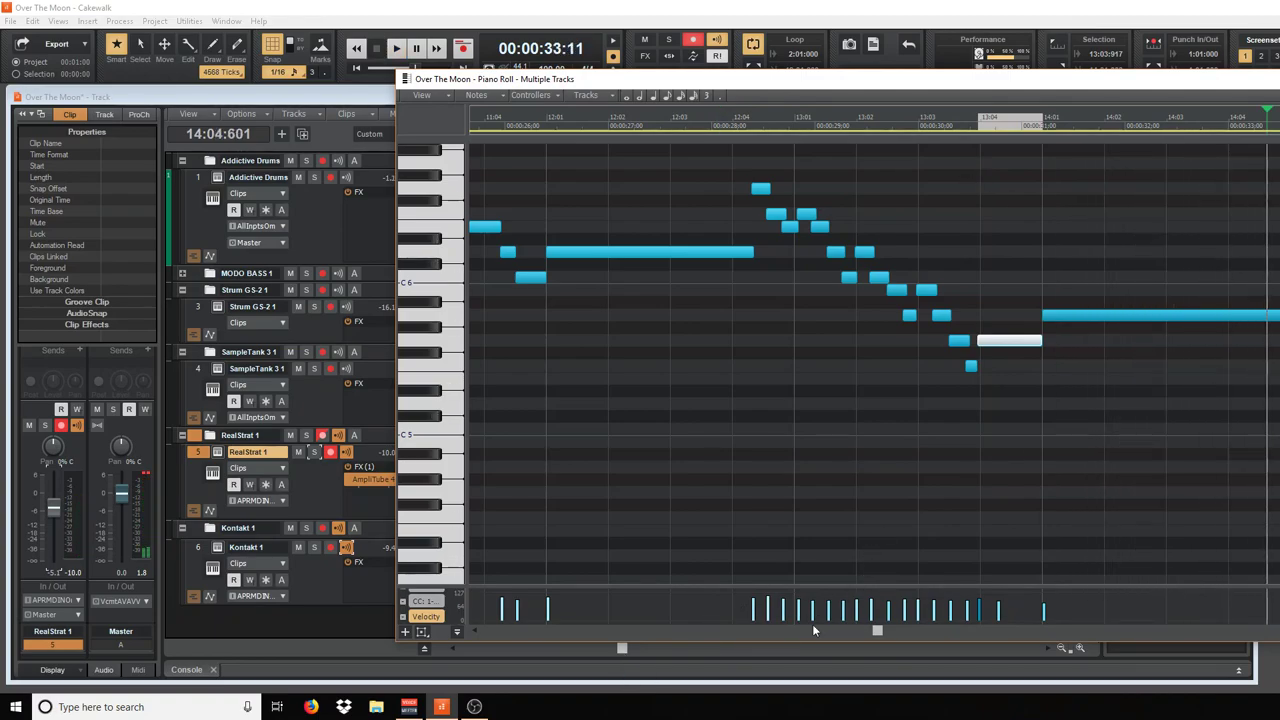
Move the short A5 note after the long A5 to start at 15:02 and the following B5 to 15:02:240
scroll(1014, 380, up, 1)
scroll(991, 391, right, 3)
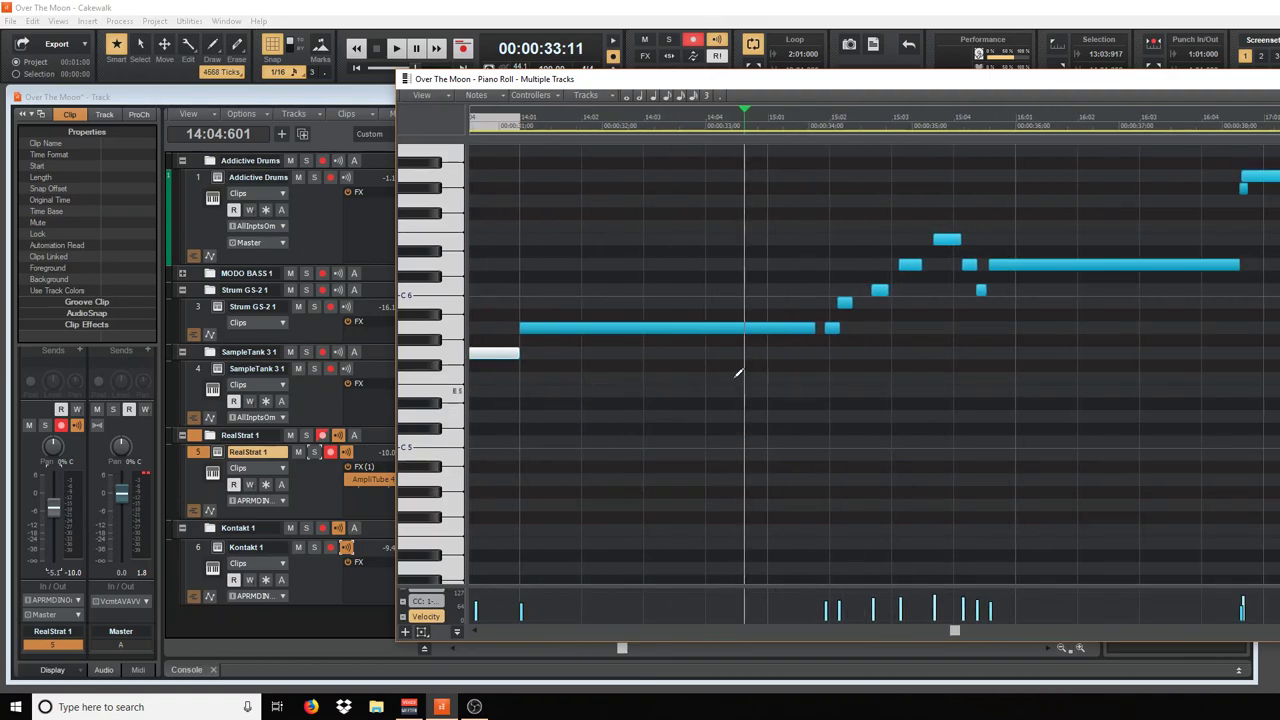
click(831, 328)
drag(844, 302, 848, 303)
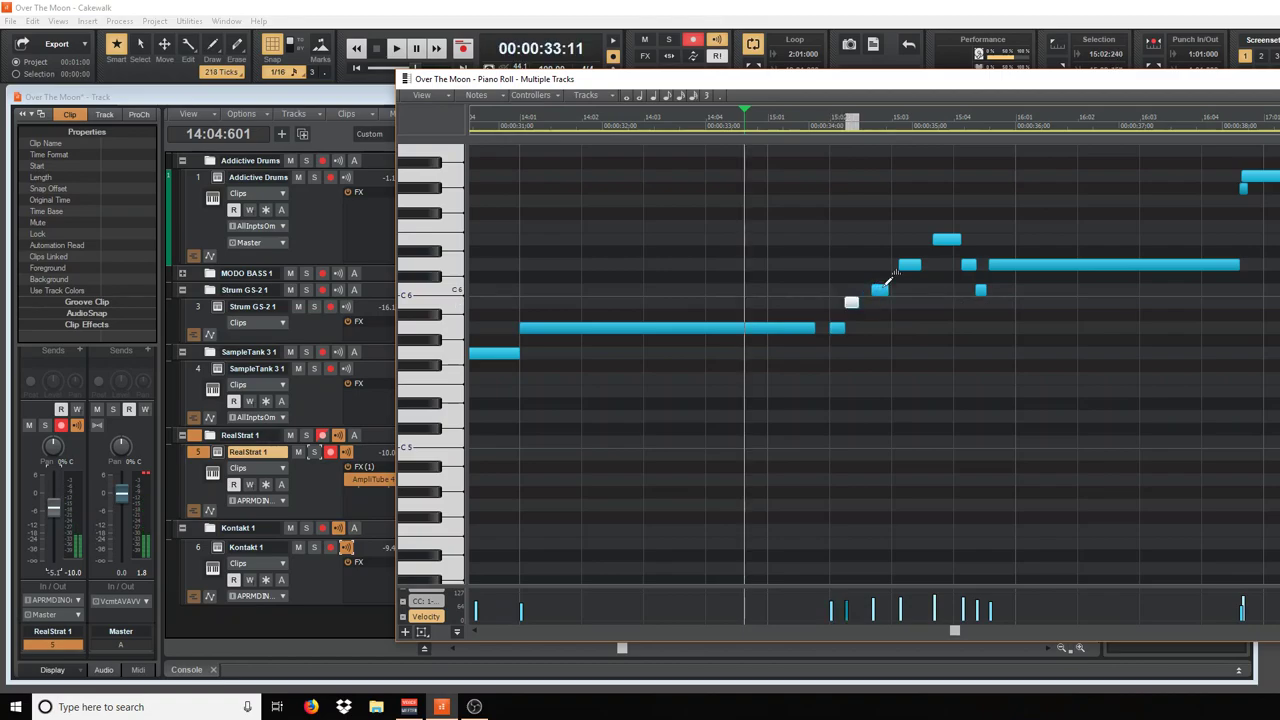
Shift the run's next four notes slightly later, stretch the closing C6 from 15:04:480 to 16:01 and start the long D6 there
click(879, 289)
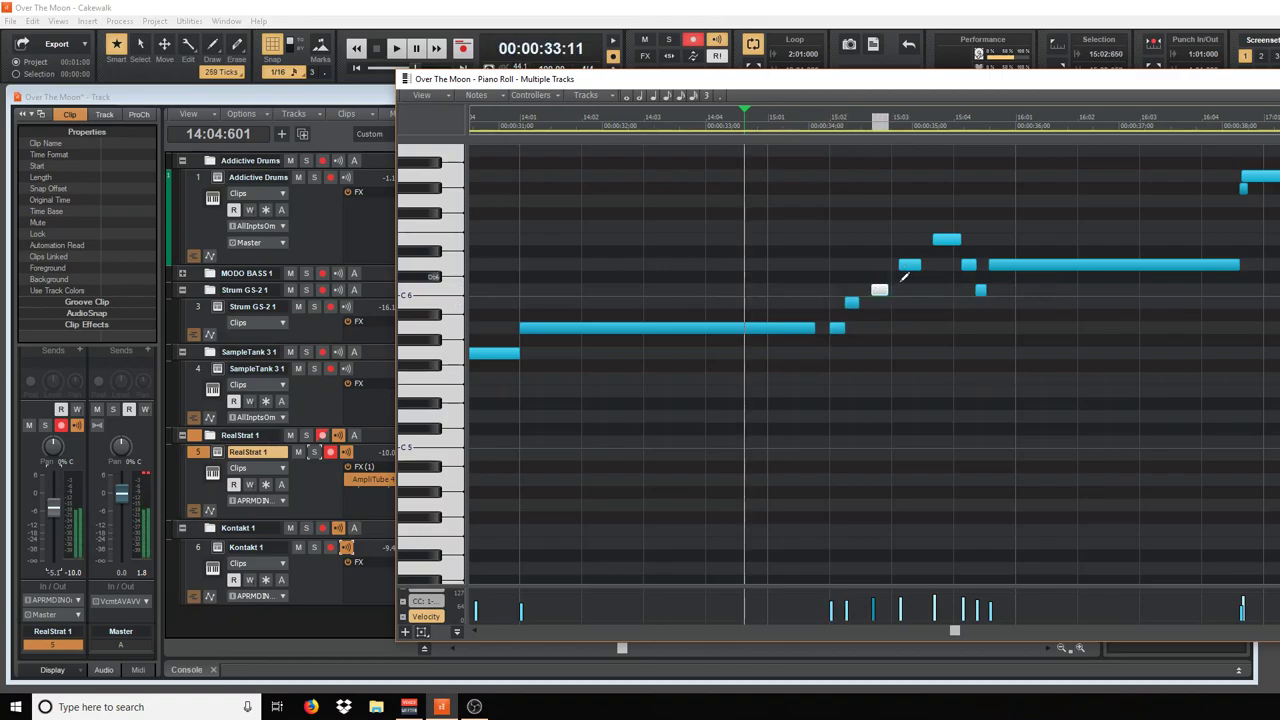
click(879, 289)
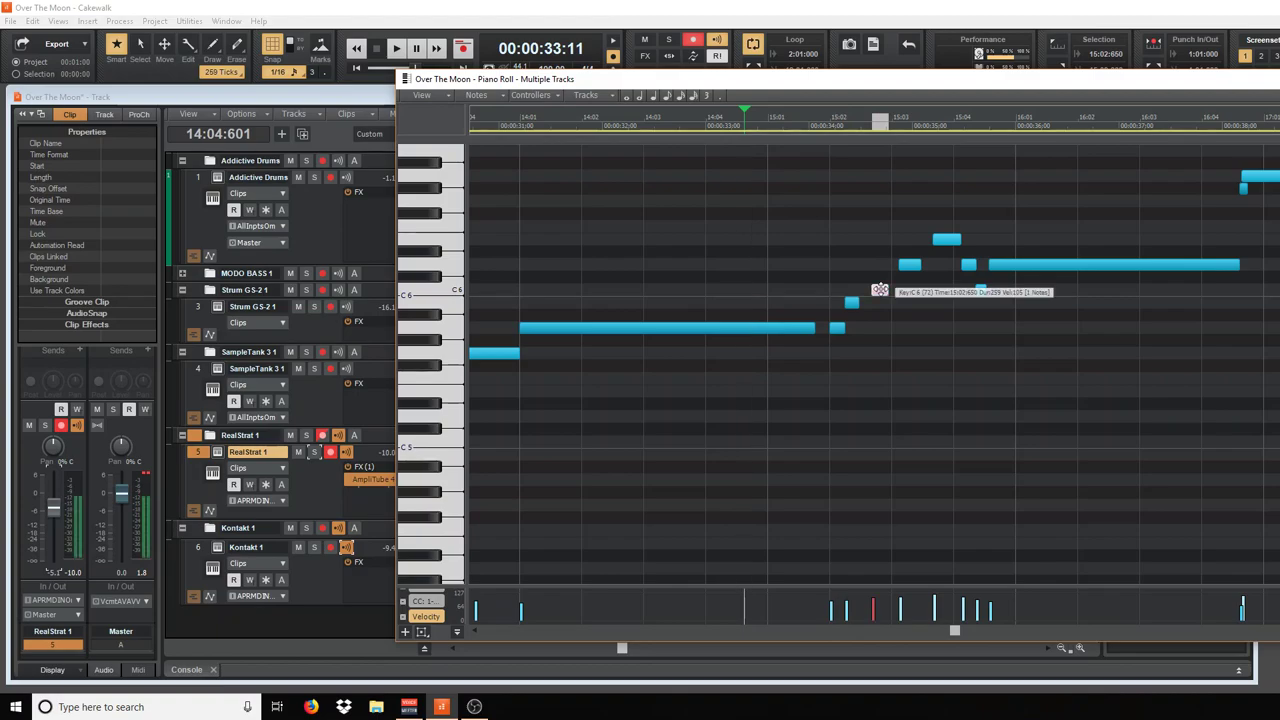
drag(879, 289, 971, 267)
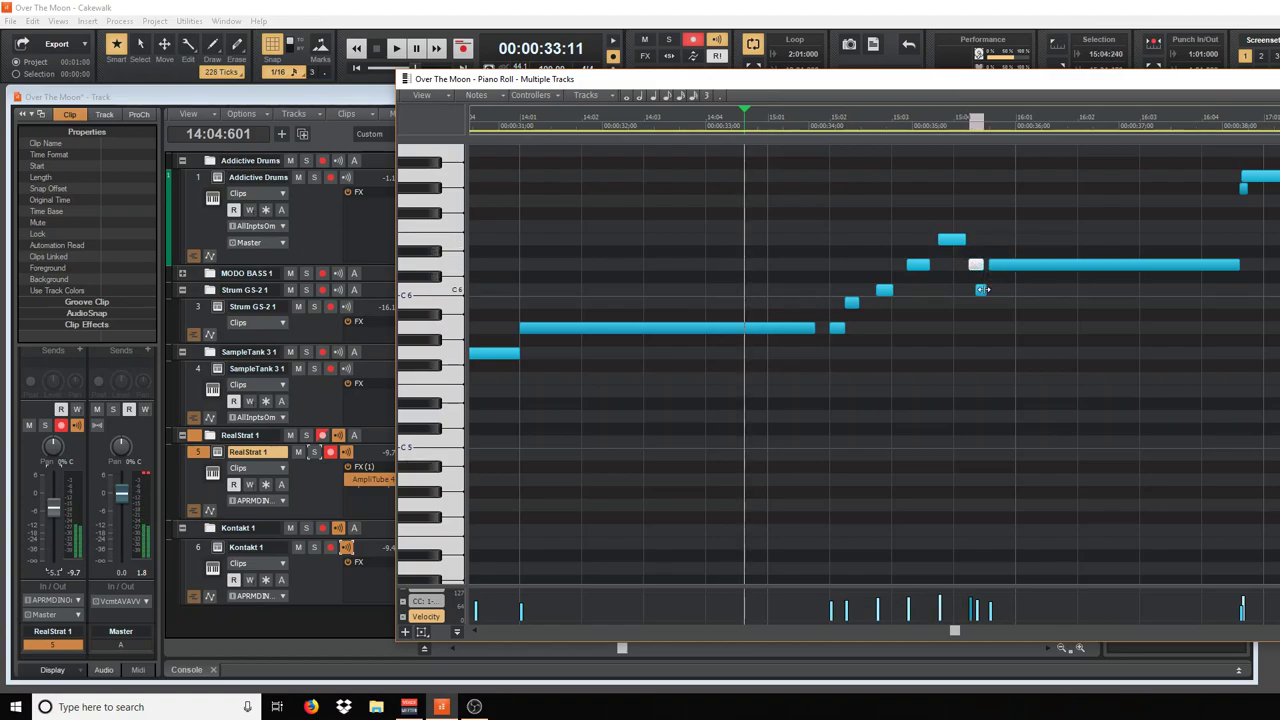
drag(981, 289, 1012, 290)
click(1070, 243)
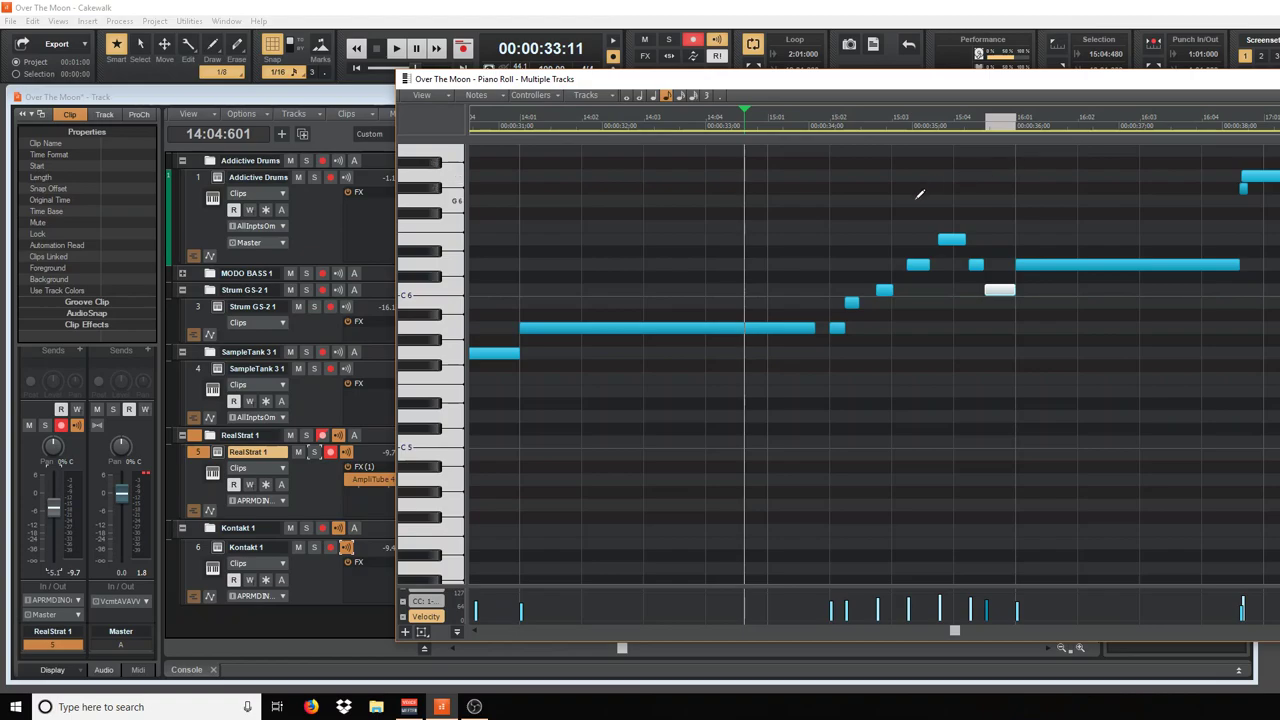
Play the song, close the Piano Roll and listen to the edited solo in the Track view
key(space)
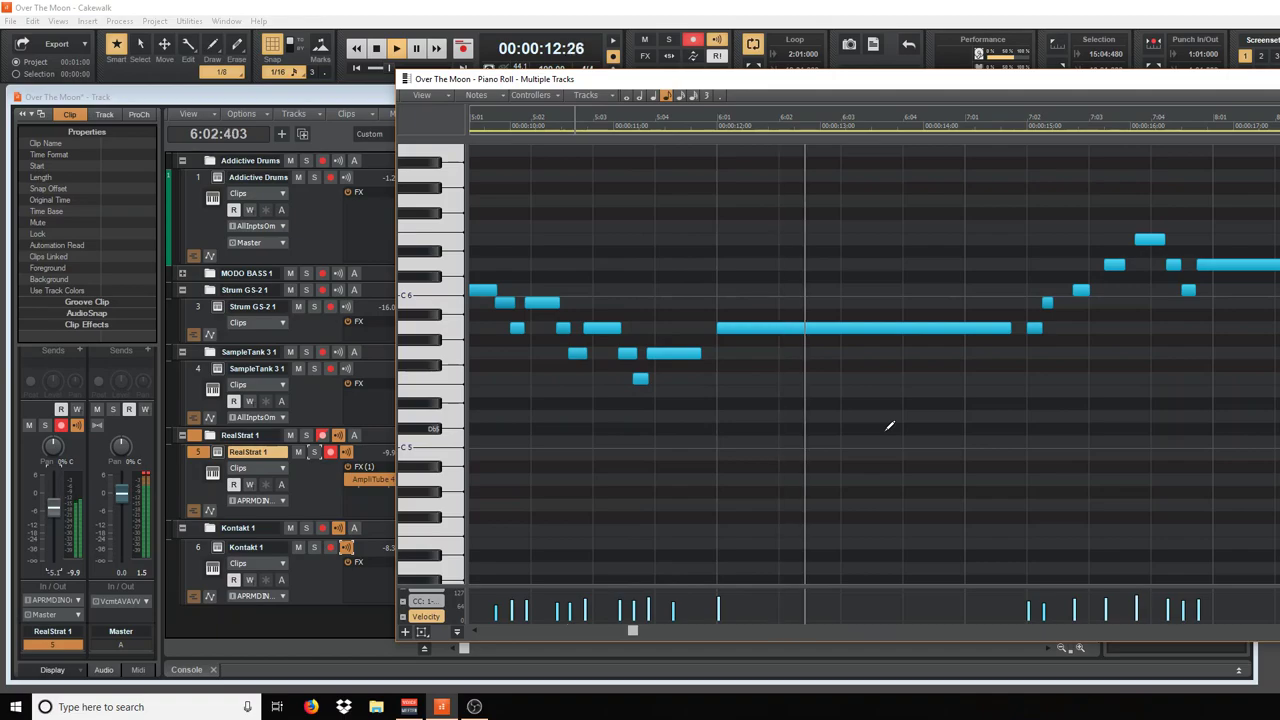
scroll(907, 425, down, 2)
scroll(915, 440, up, 4)
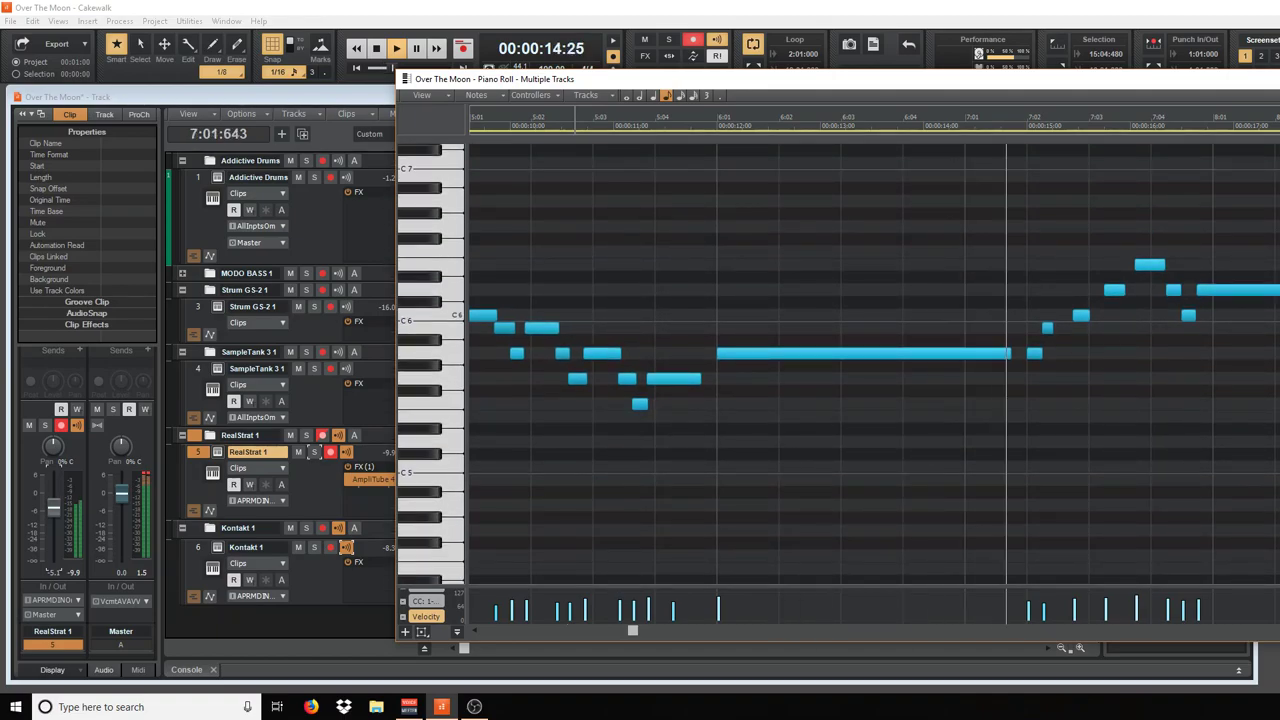
key(ctrl+F4)
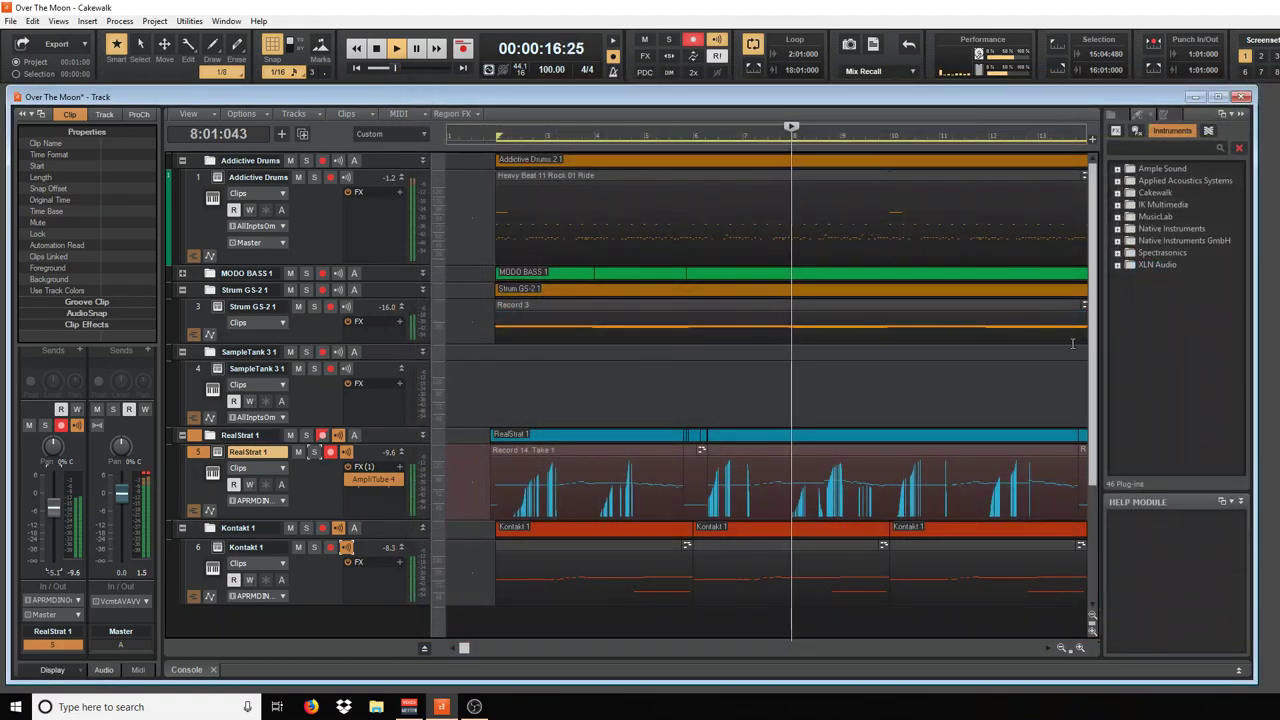
scroll(930, 384, down, 2)
scroll(930, 384, up, 2)
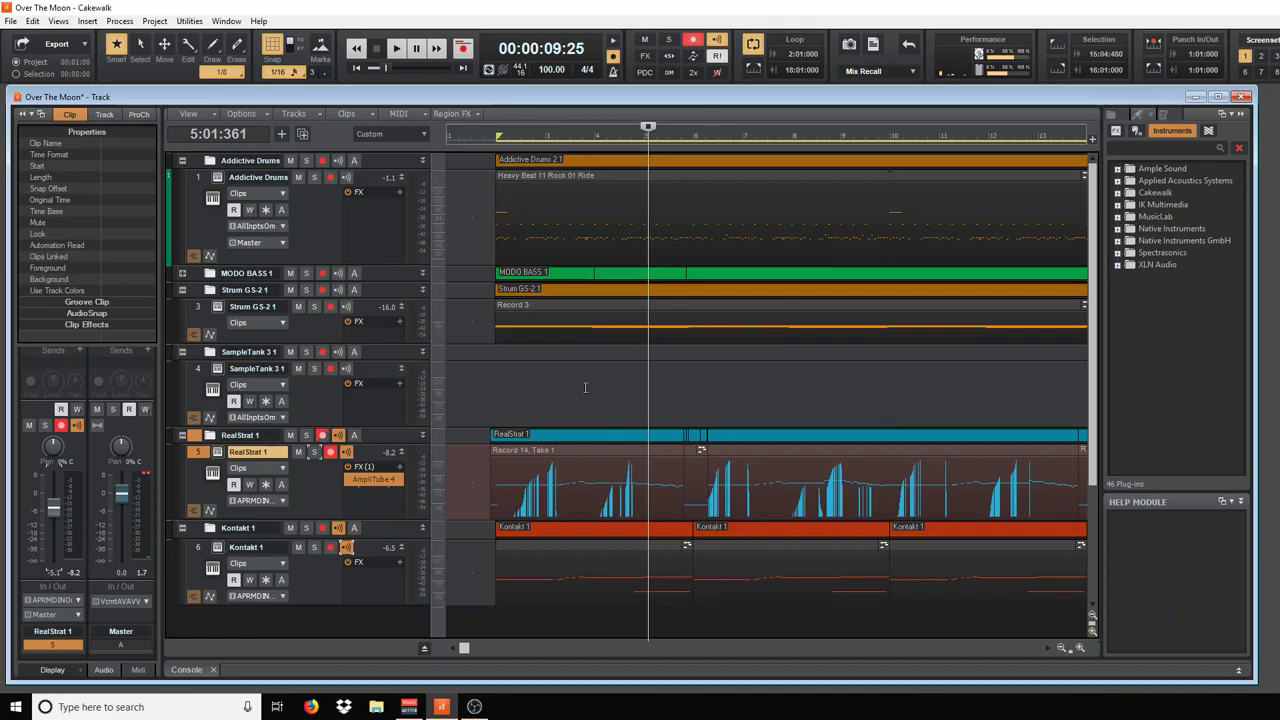
Narrow the track pane, turn off Kontakt 1's input echo, and open the RealStrat instrument window over the clips area
drag(433, 423, 384, 427)
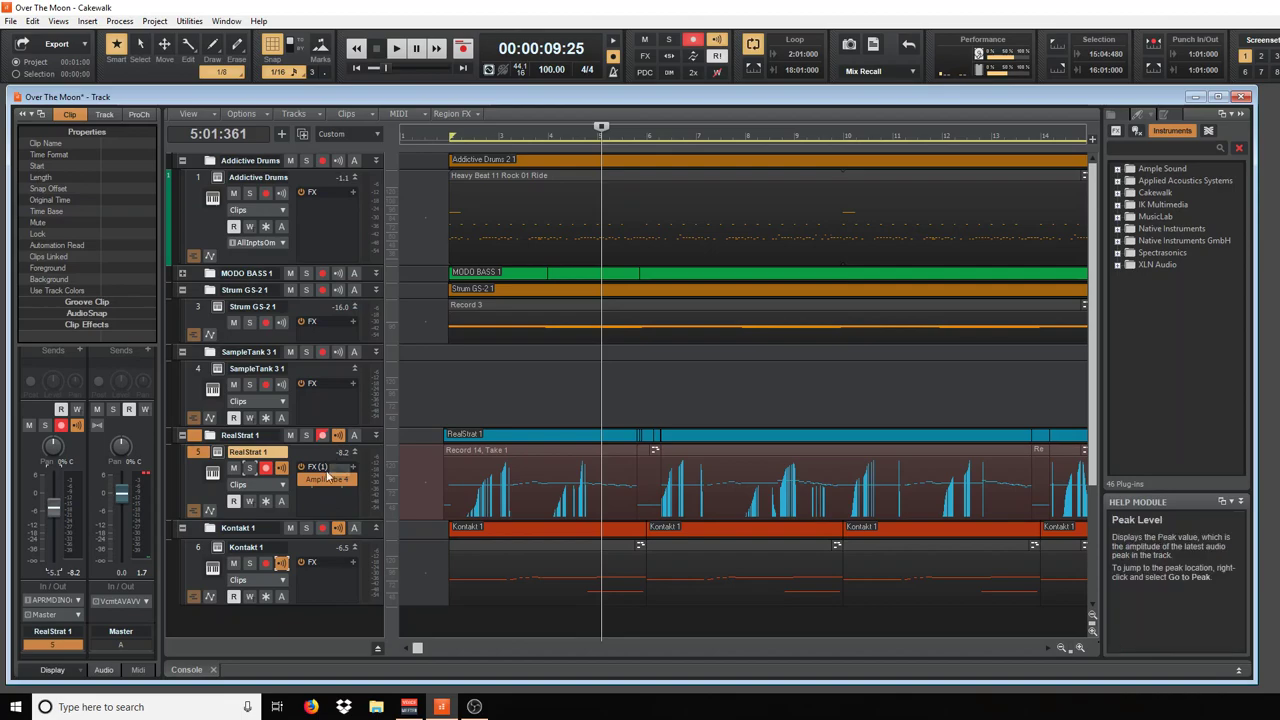
click(338, 528)
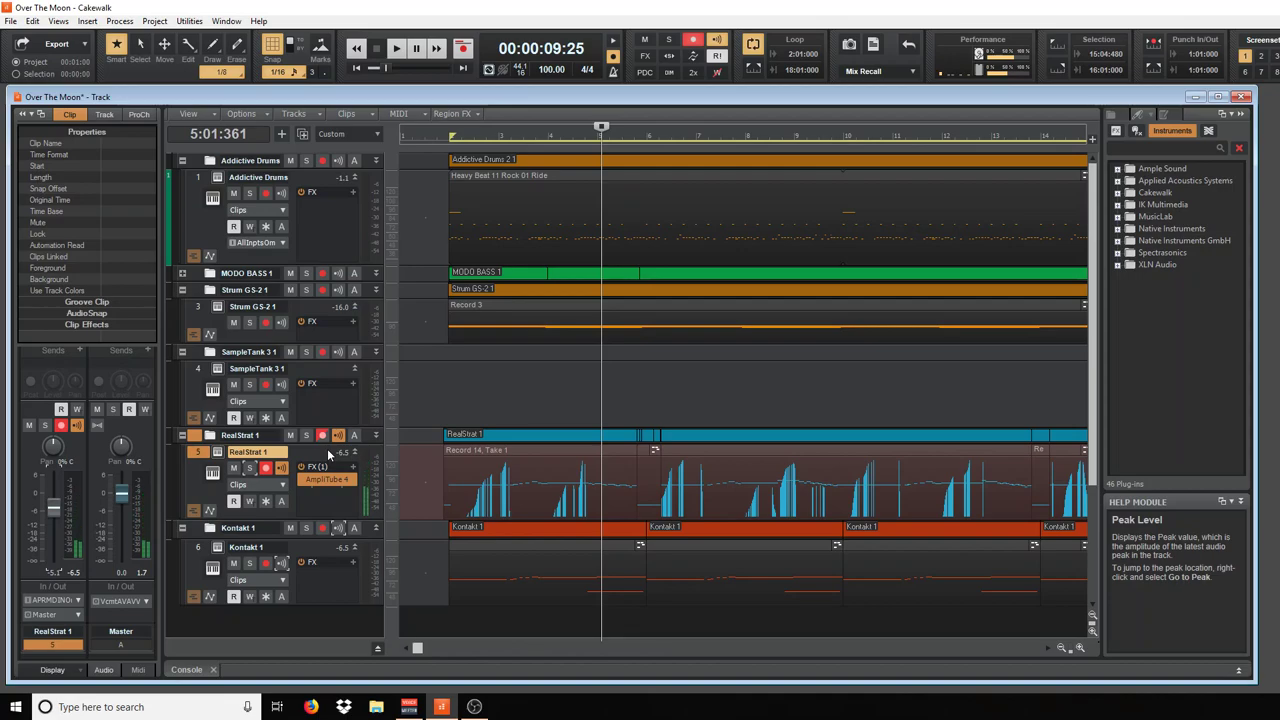
click(212, 471)
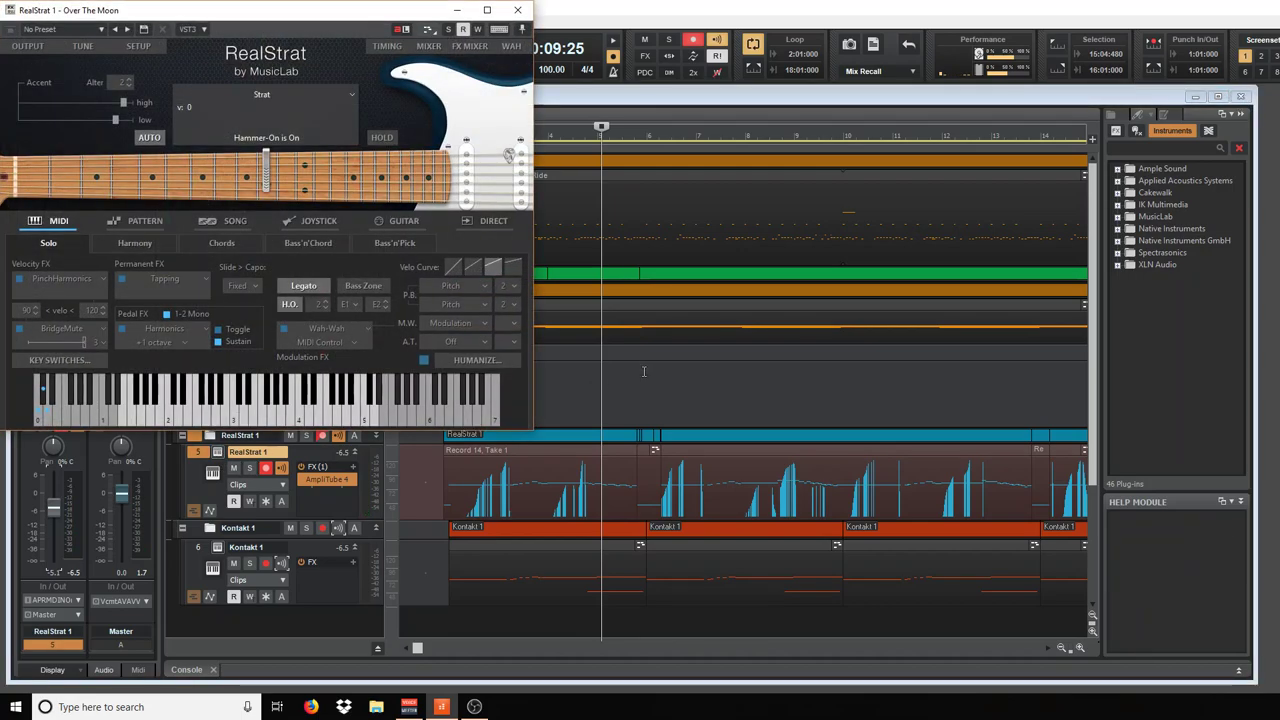
drag(322, 14, 790, 73)
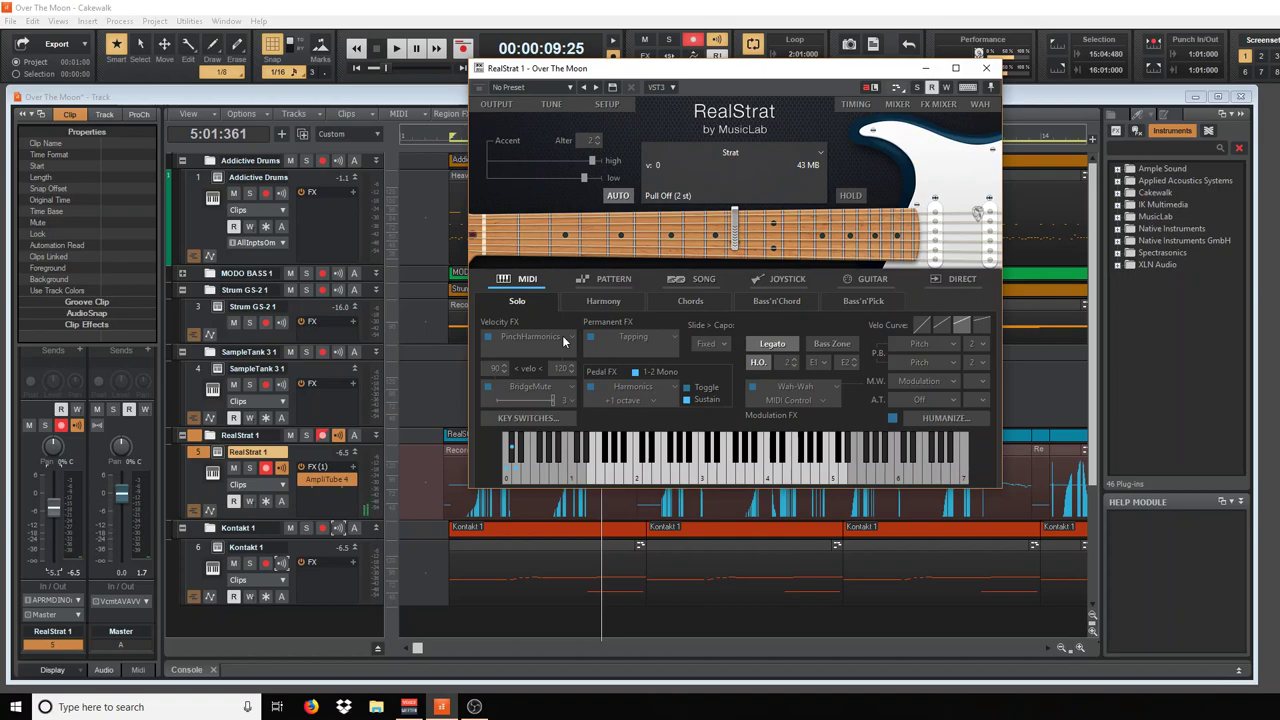
Assign RealStrat's second pitch-bend (P.B.) function to Slide with a range of 12, keeping the first on Pitch
click(955, 364)
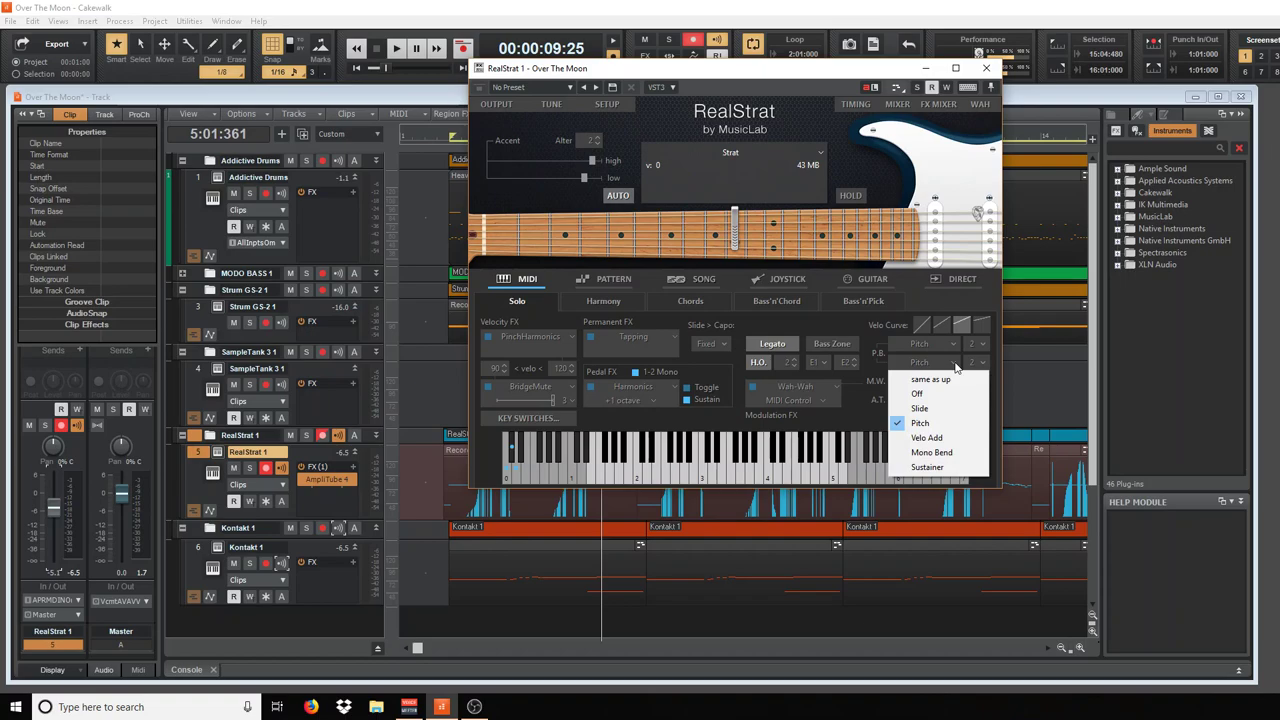
click(933, 409)
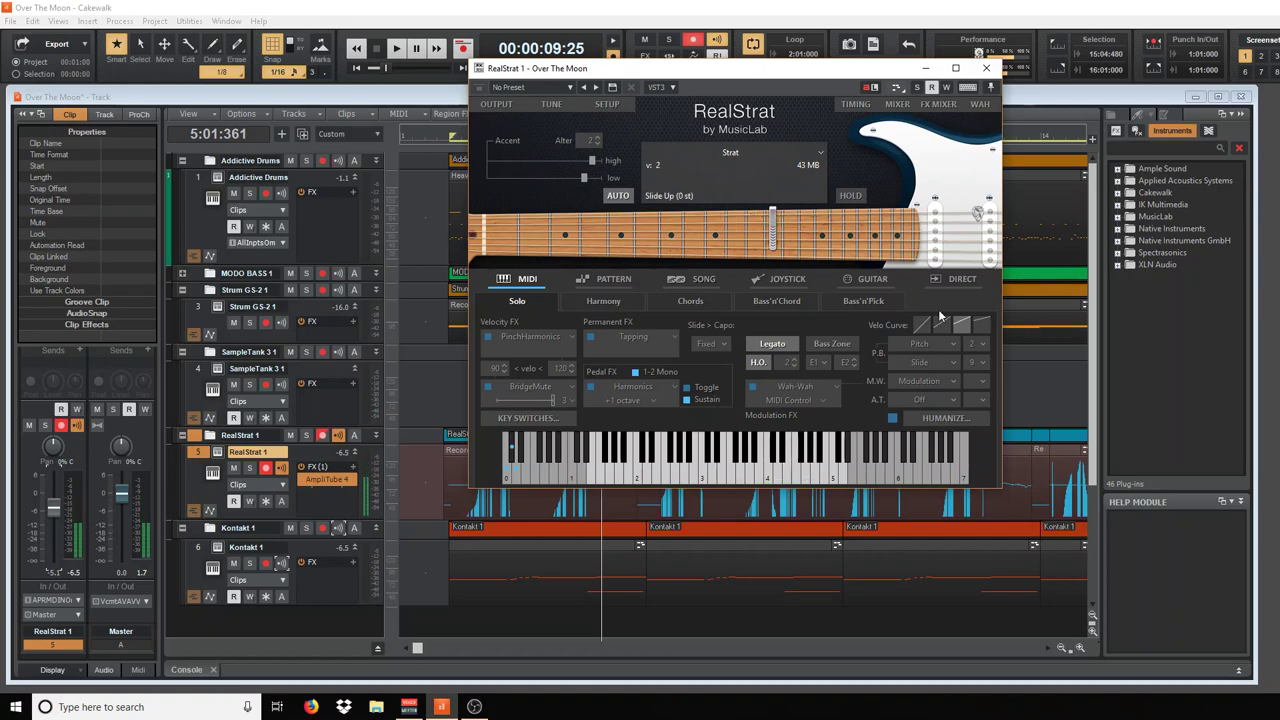
click(982, 365)
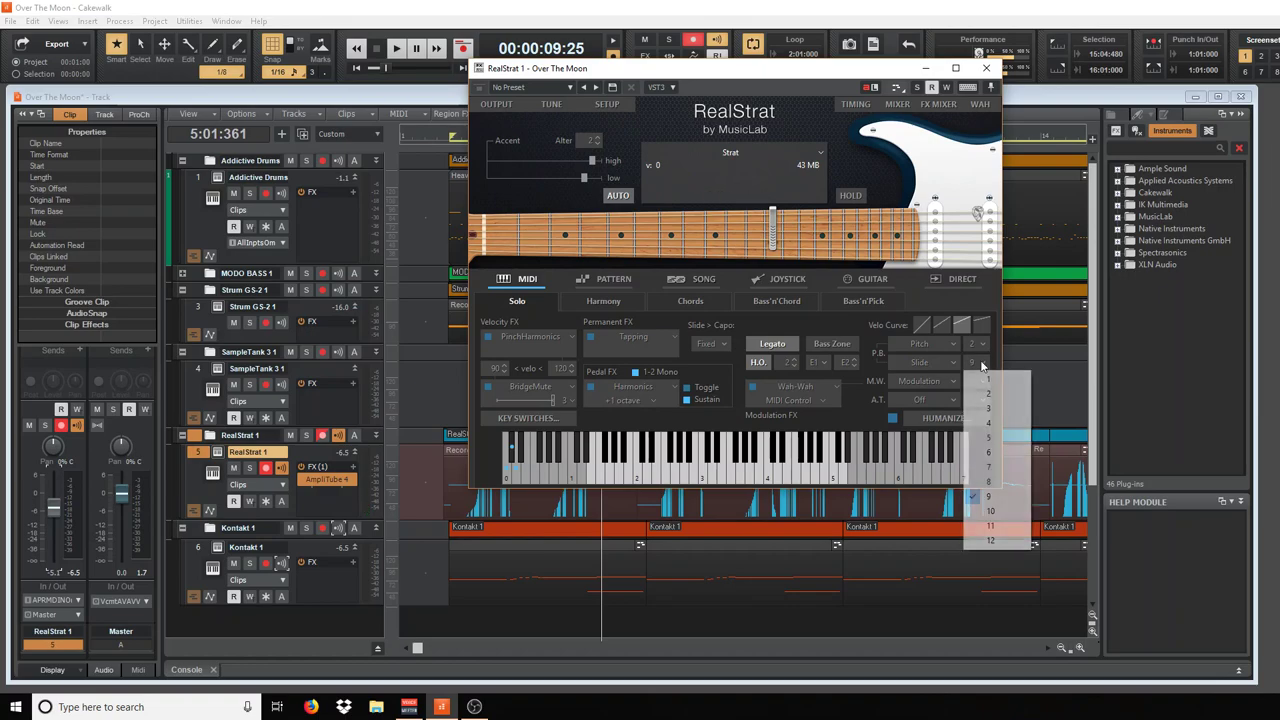
click(990, 540)
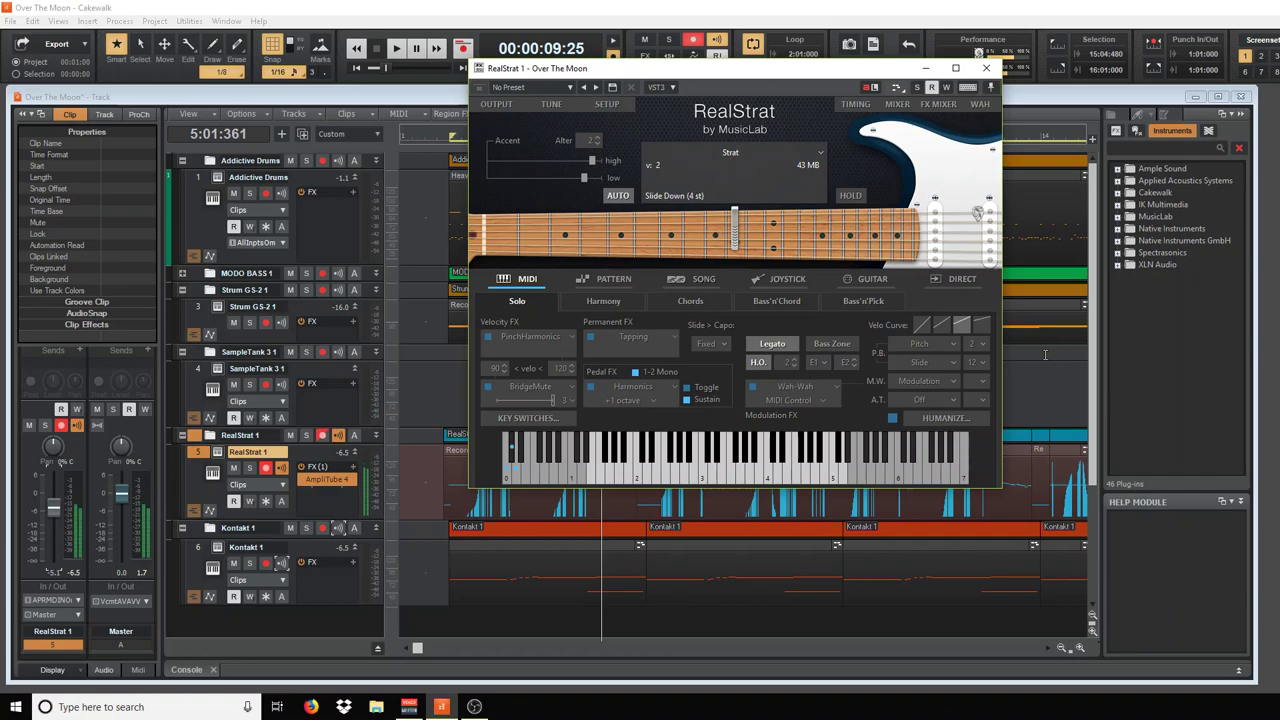
click(953, 347)
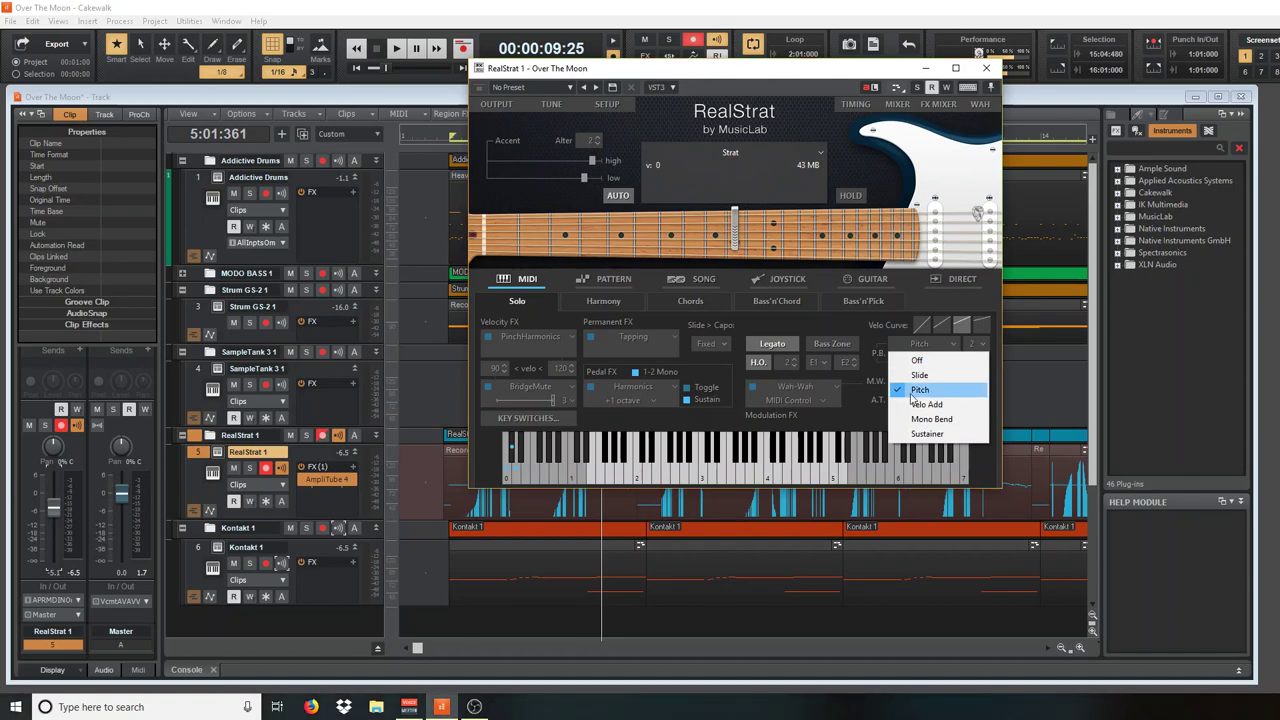
click(1030, 408)
click(1030, 408)
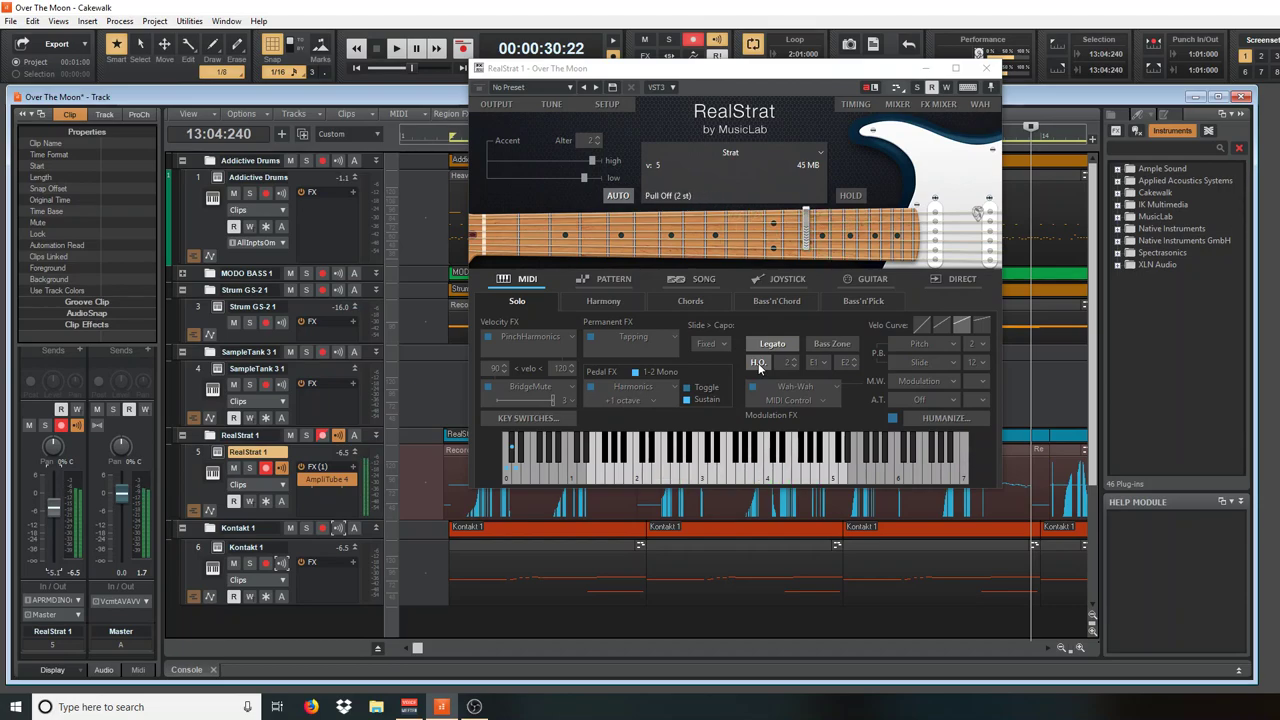
Examine RealStrat's key-switch list, Setup and Tune settings, and its settings and manual options
click(767, 345)
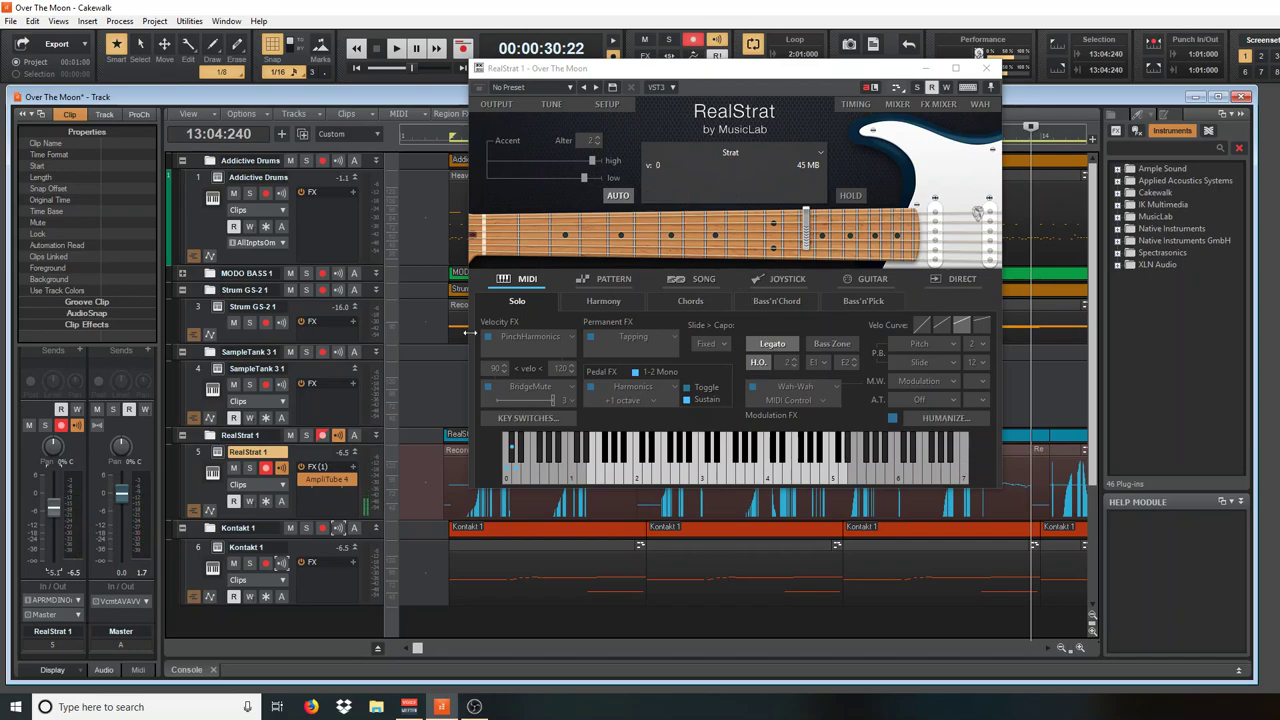
click(565, 420)
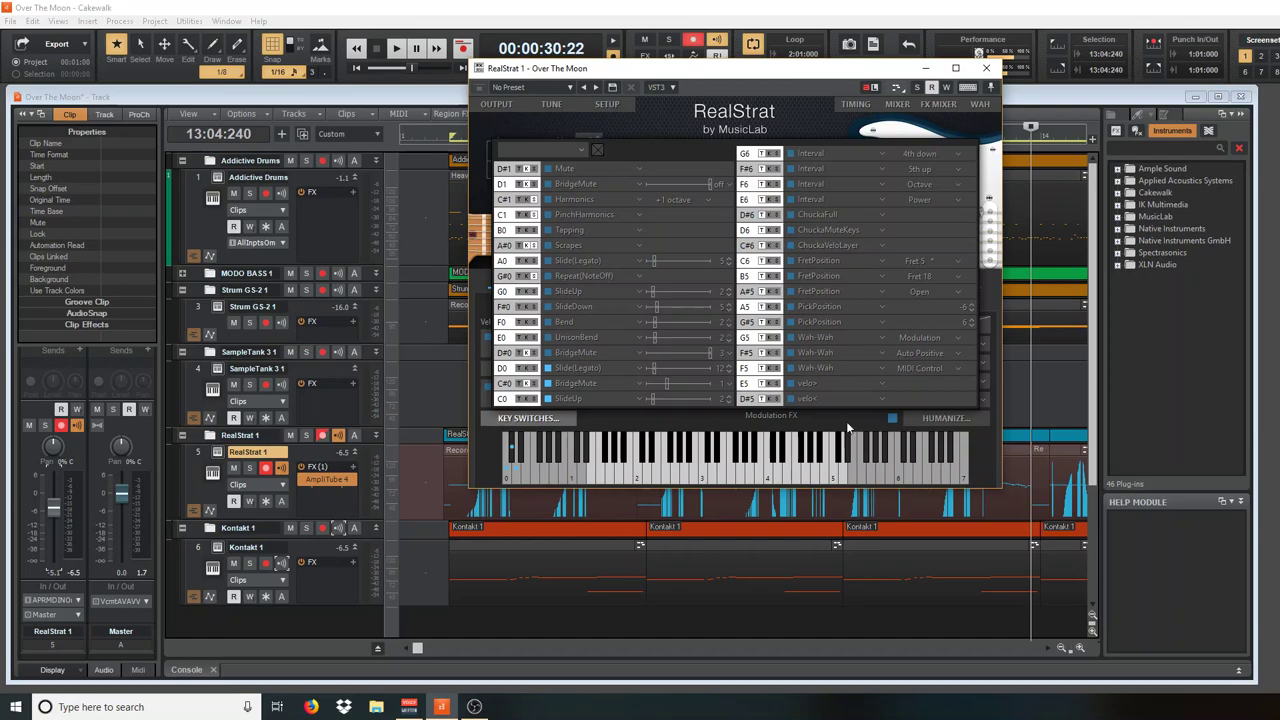
click(719, 141)
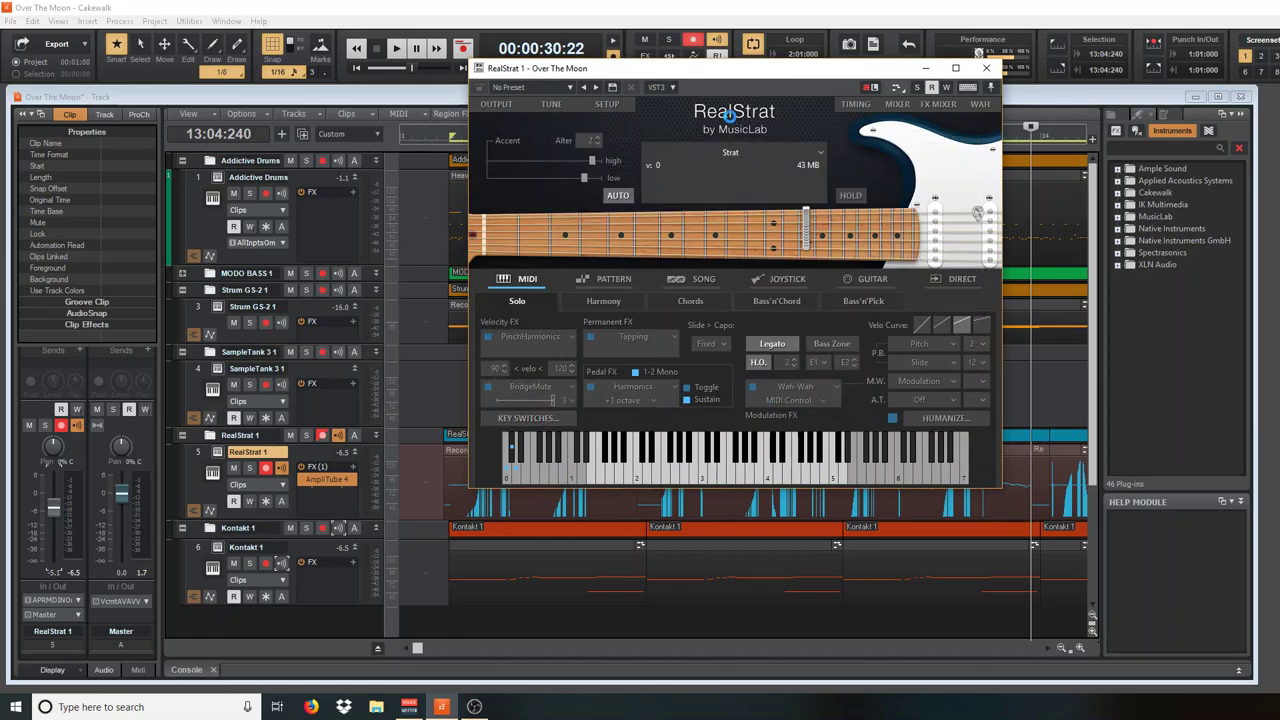
click(515, 419)
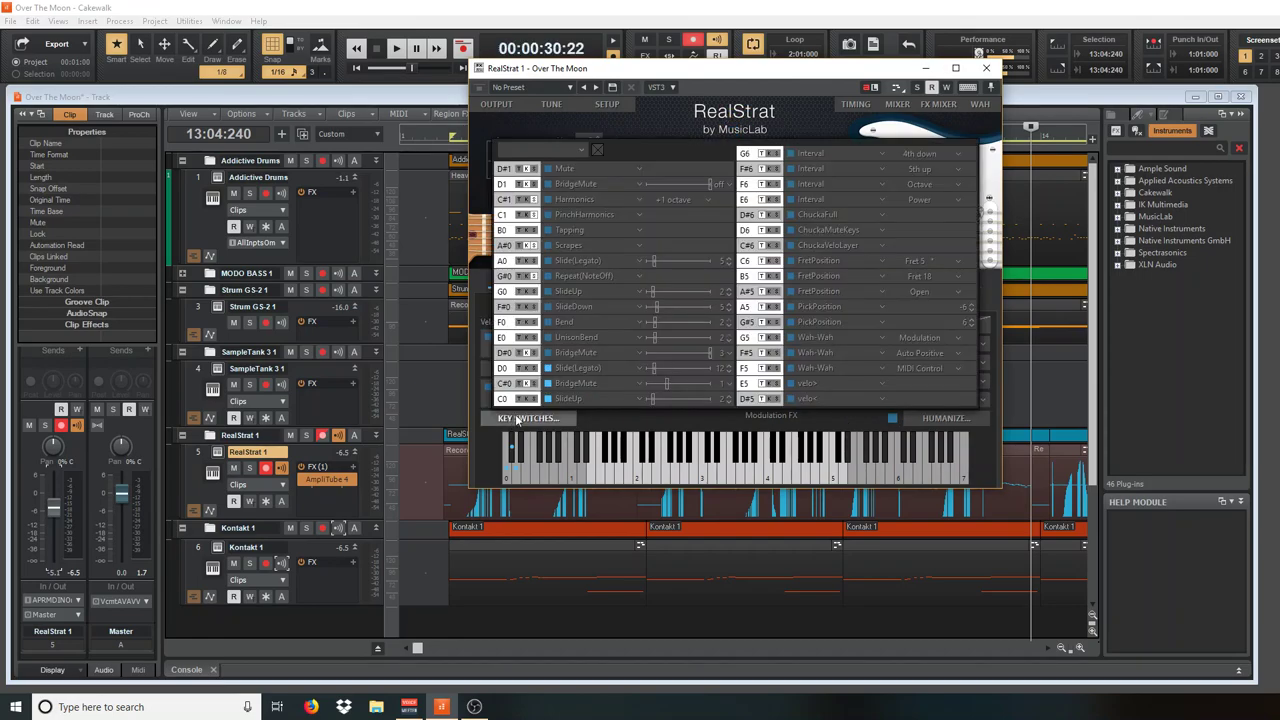
click(614, 105)
click(614, 105)
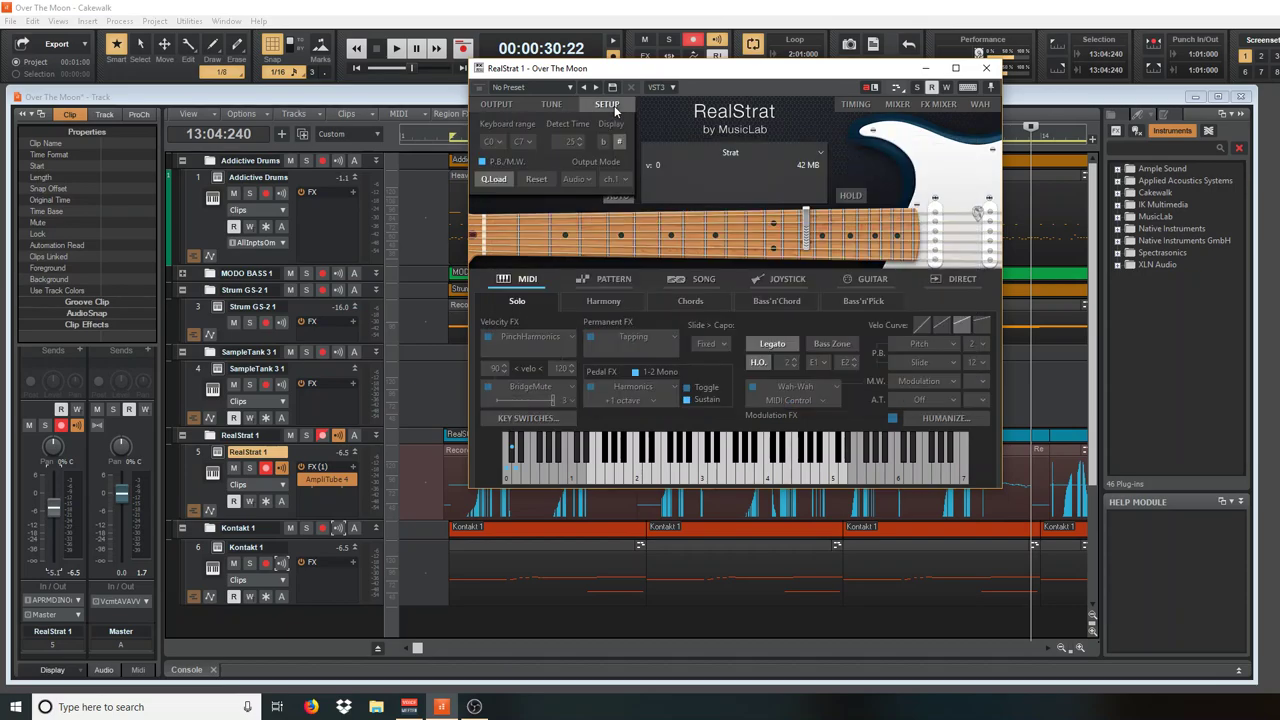
click(706, 128)
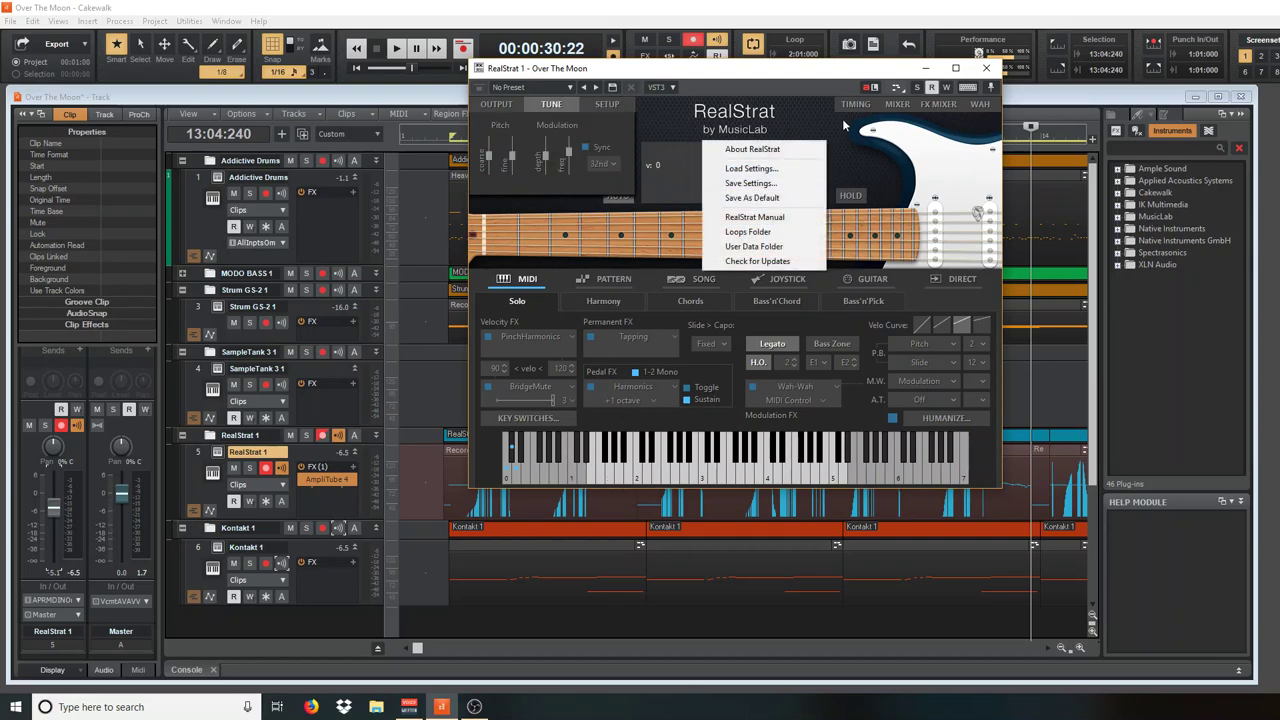
click(784, 112)
click(731, 152)
click(742, 123)
click(742, 123)
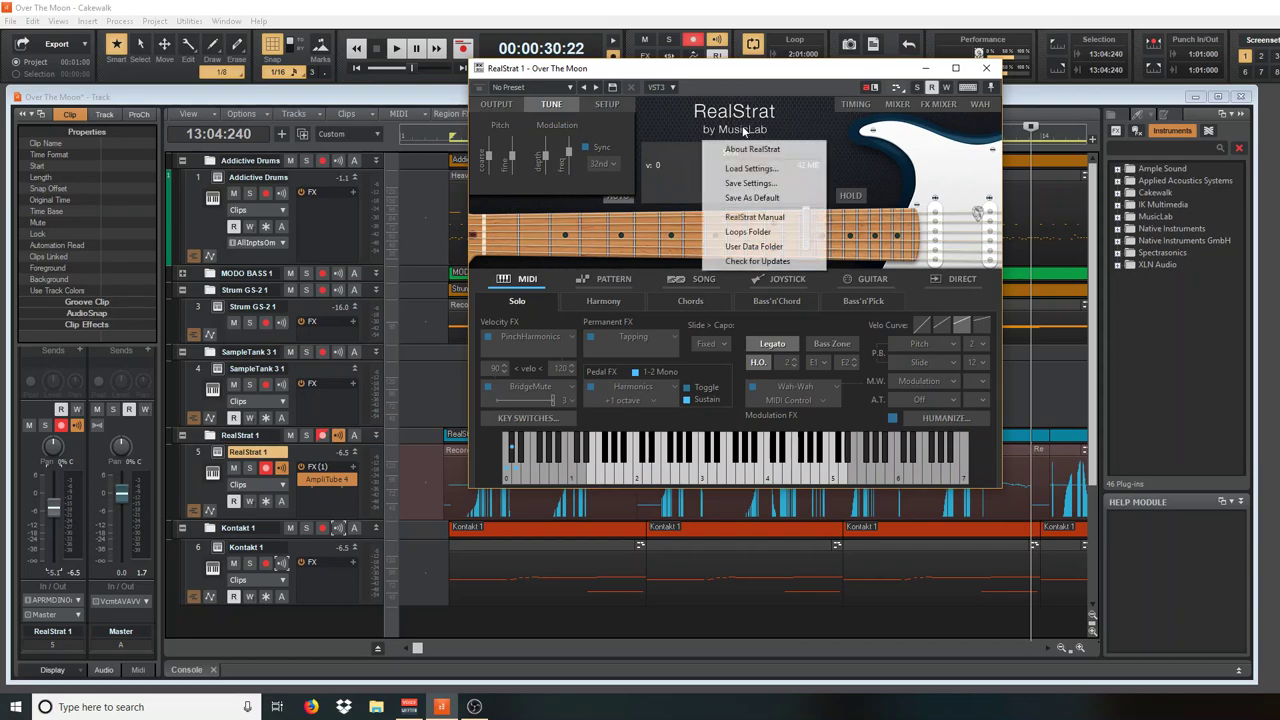
Open the key-switch list and audition the C0 SlideUp key switch on RealStrat's virtual keyboard
click(545, 419)
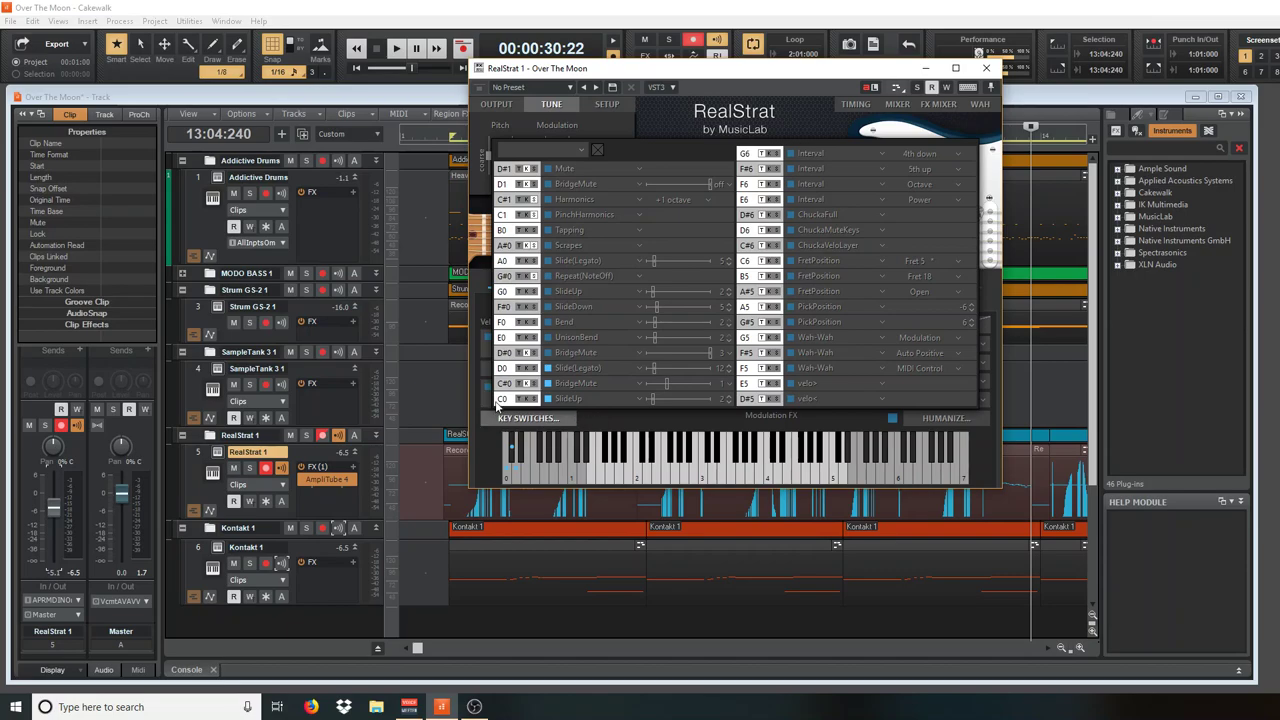
click(510, 446)
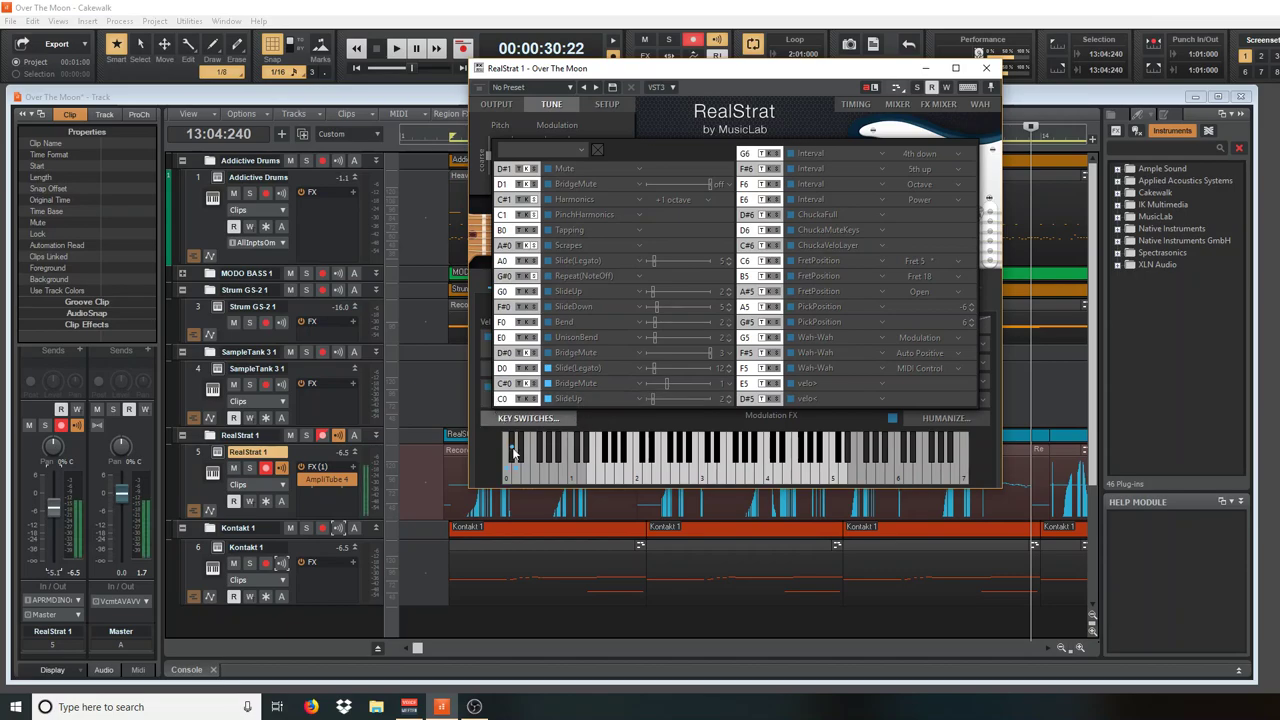
click(515, 481)
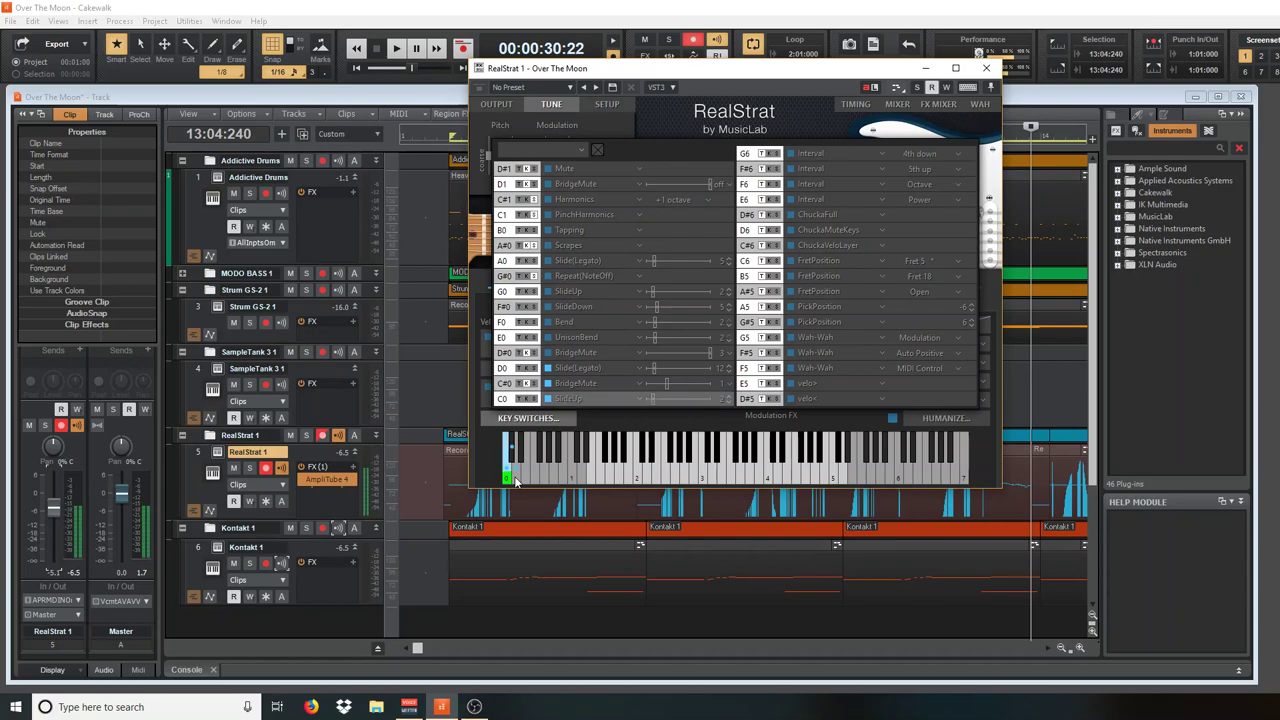
click(530, 404)
Examine RealStrat's FX Mixer, Mixer and Timing settings, and reopen the key-switch list
click(942, 120)
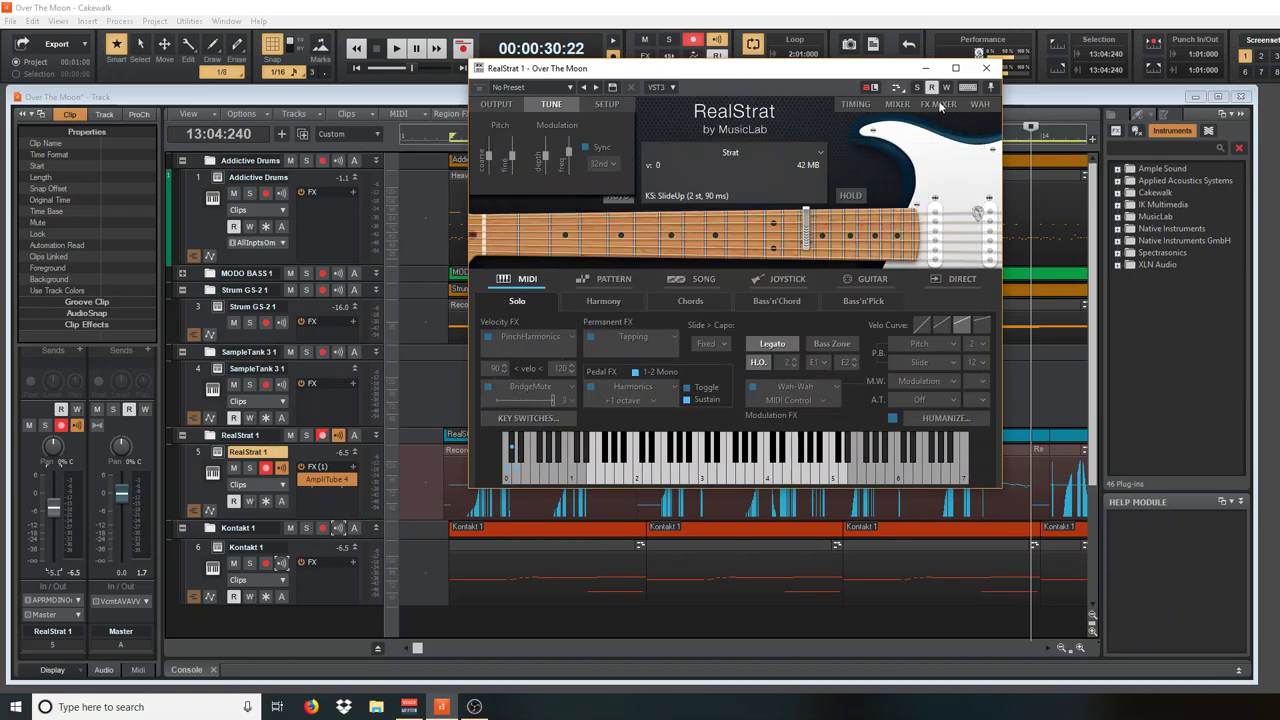
click(940, 106)
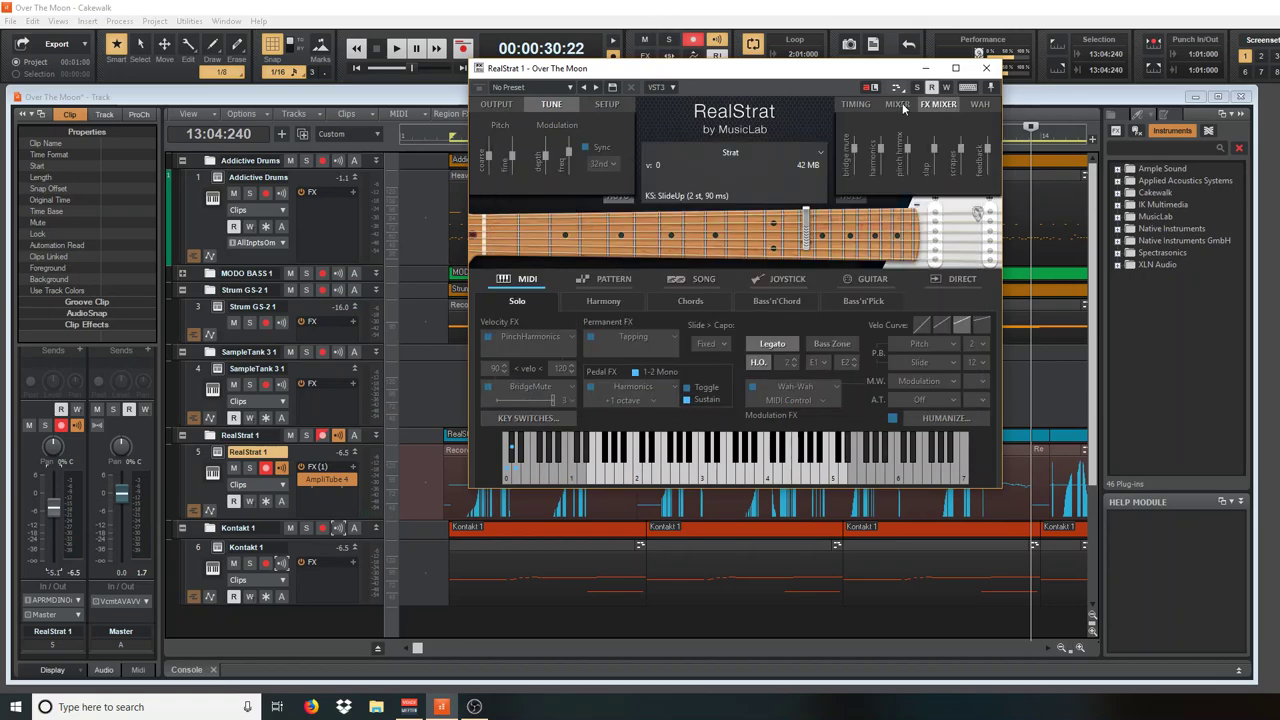
click(899, 105)
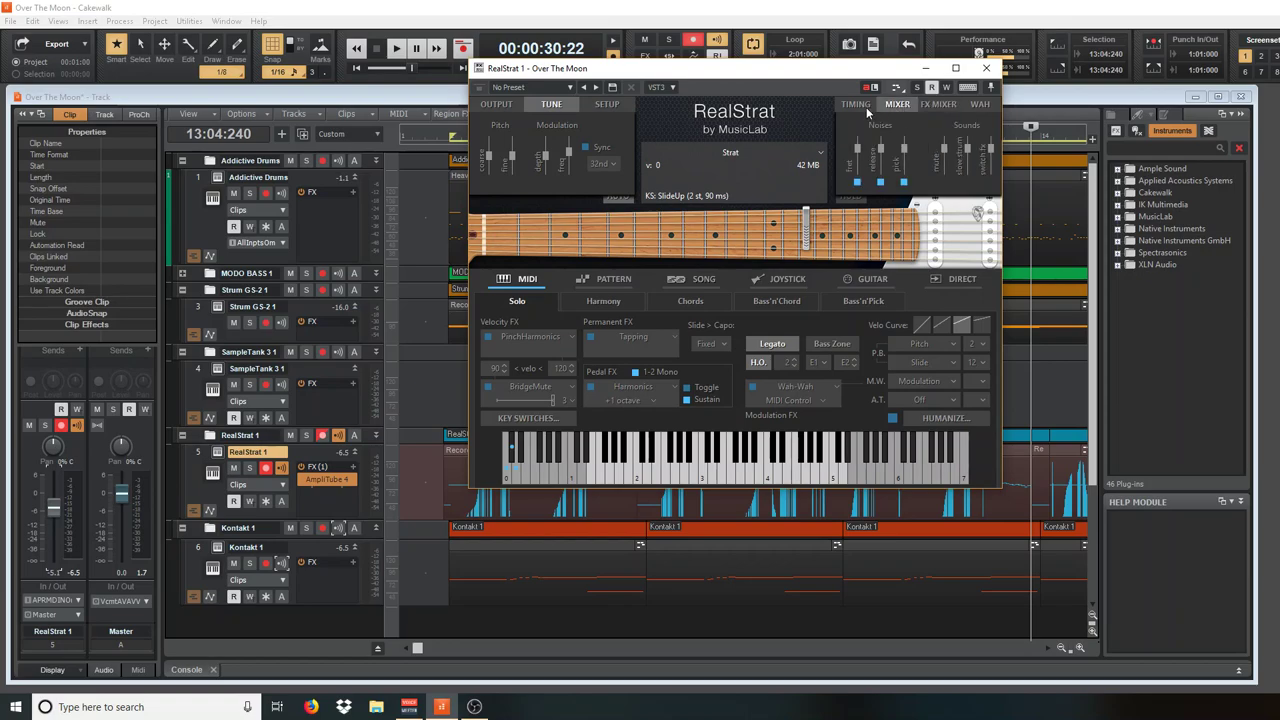
click(864, 106)
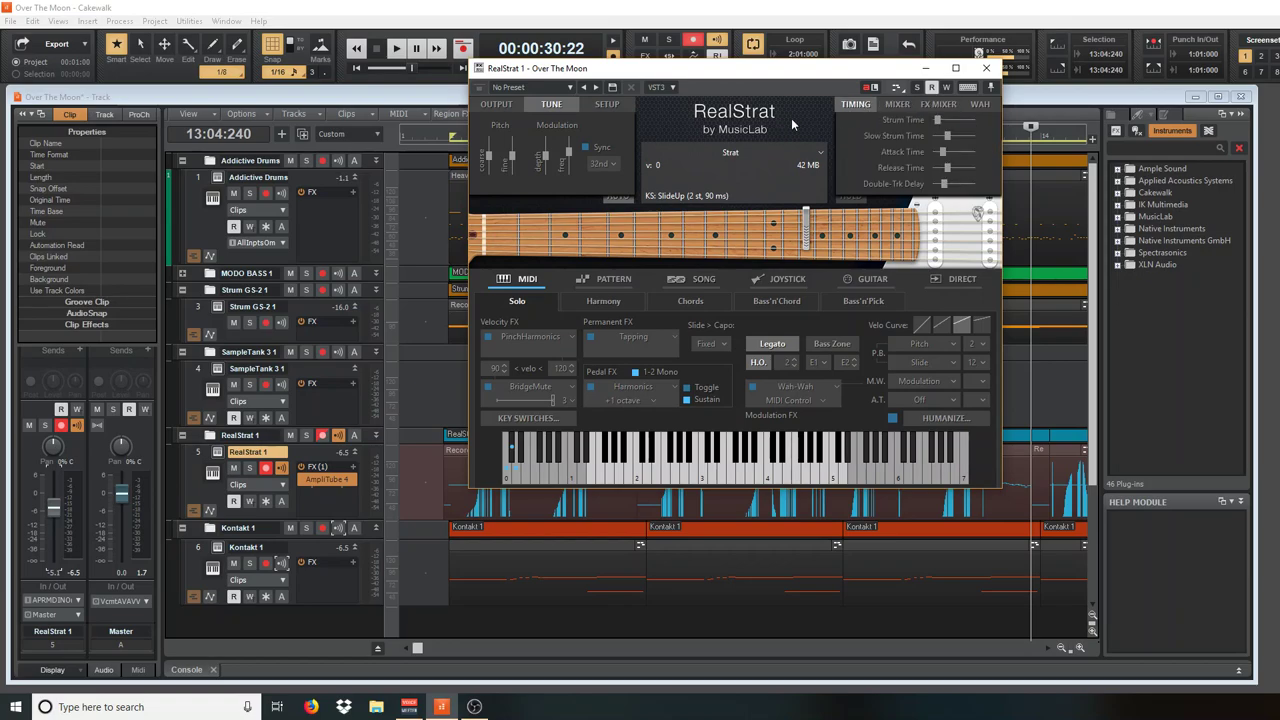
click(527, 419)
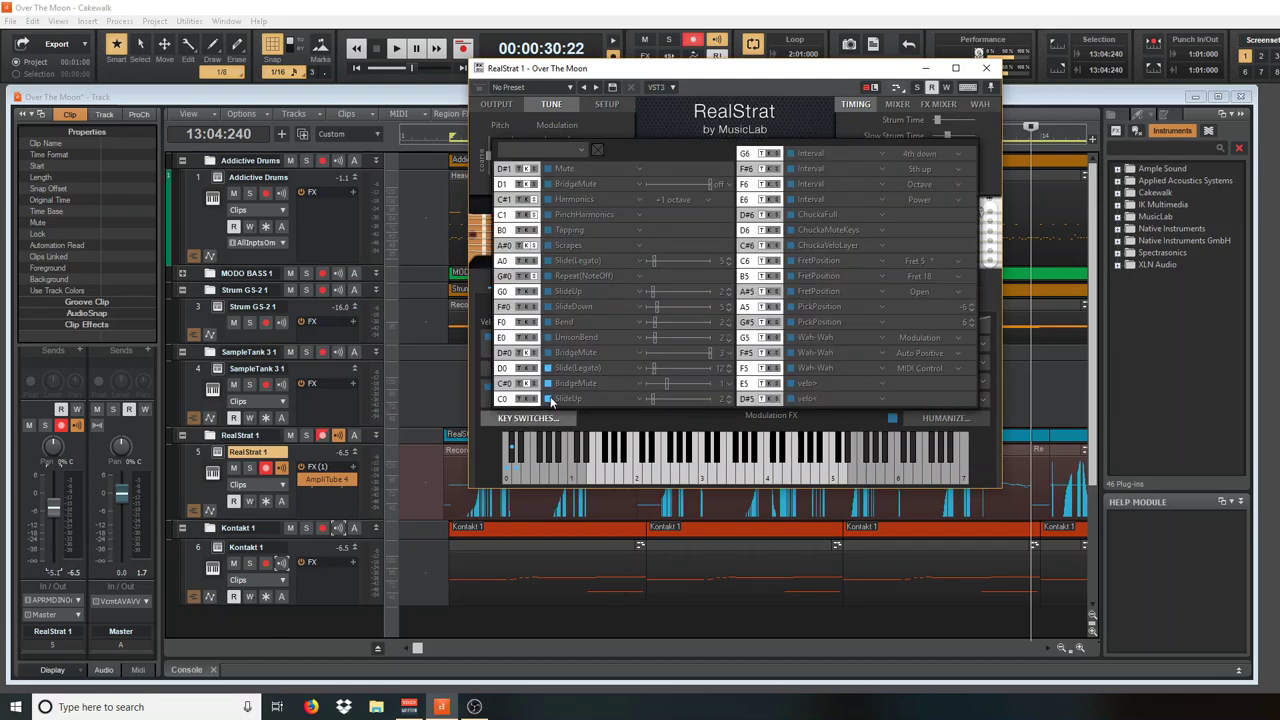
Try the different mode options of the C0 SlideUp key switch
click(527, 400)
click(527, 400)
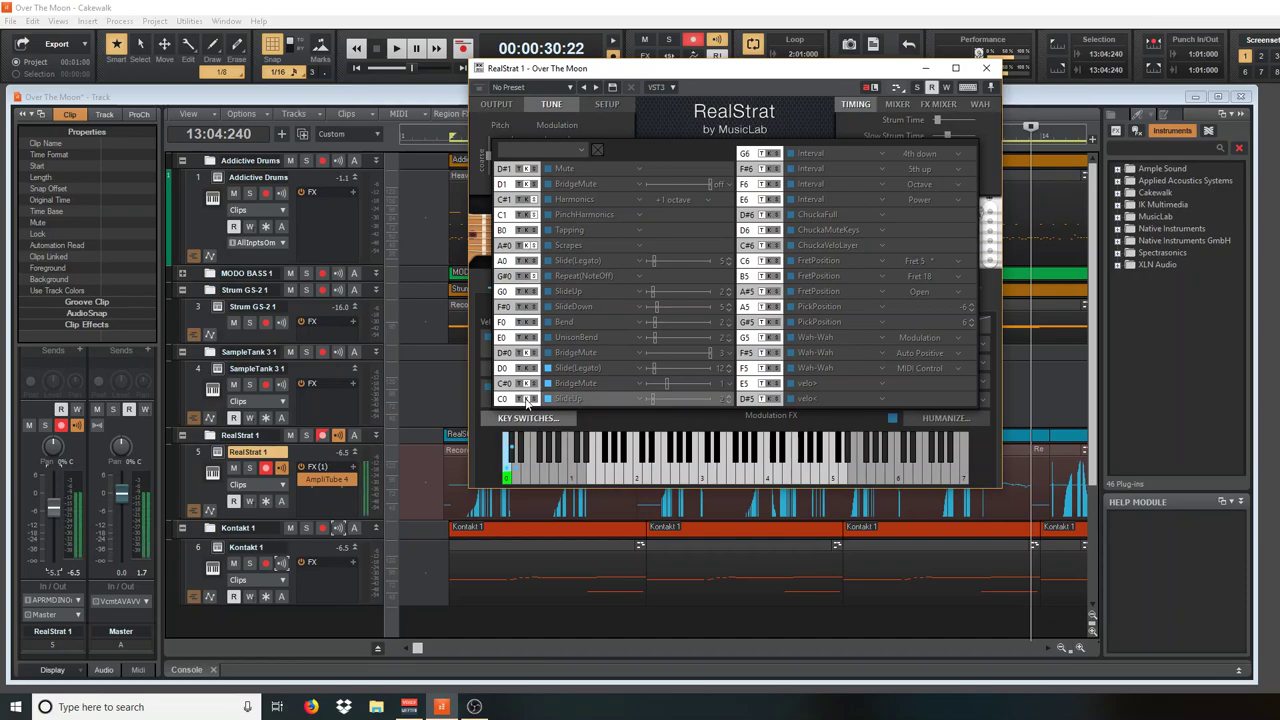
click(527, 400)
click(521, 401)
click(520, 402)
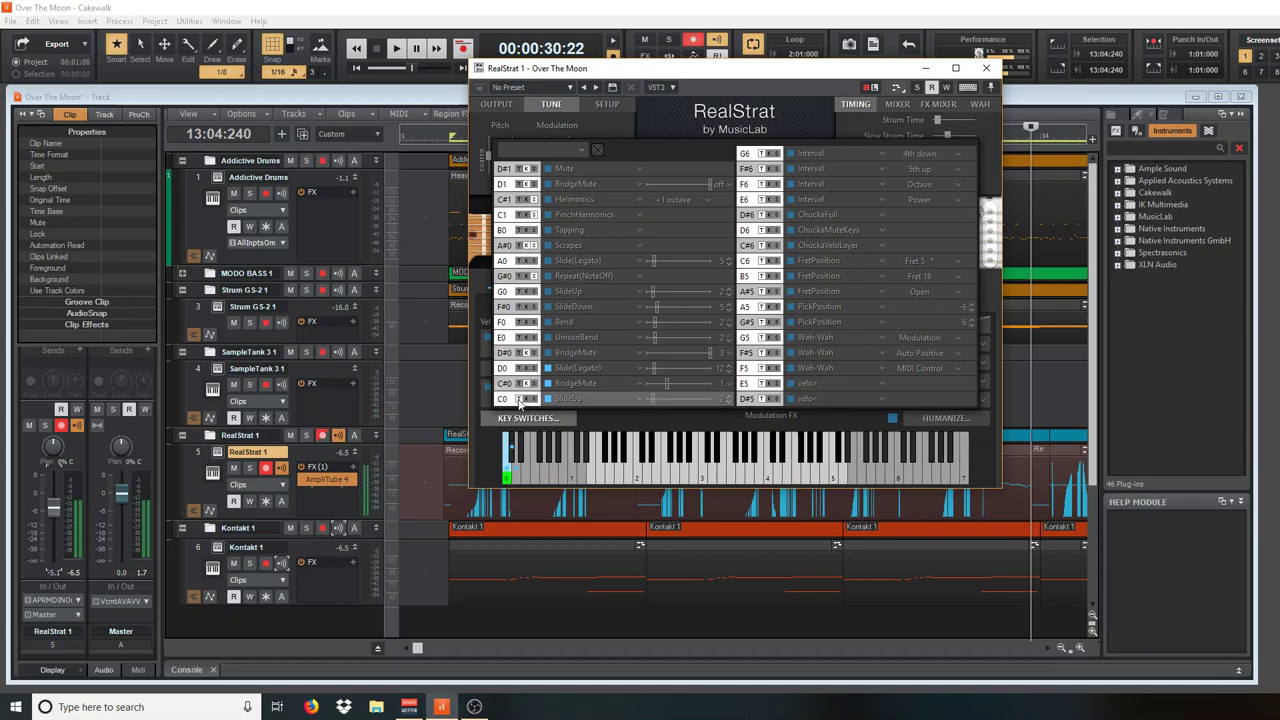
click(537, 400)
click(537, 400)
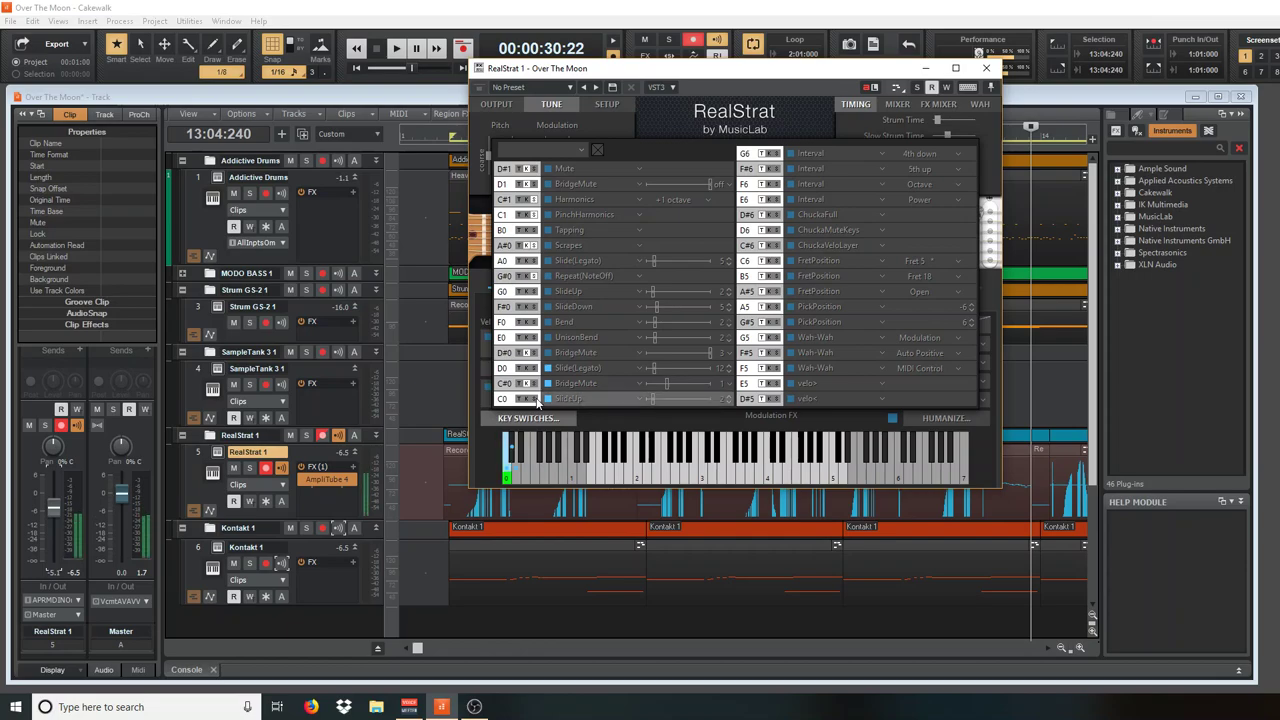
click(537, 400)
Audition the C#0, D0 and D#0 key switches on RealStrat's virtual keyboard
click(513, 460)
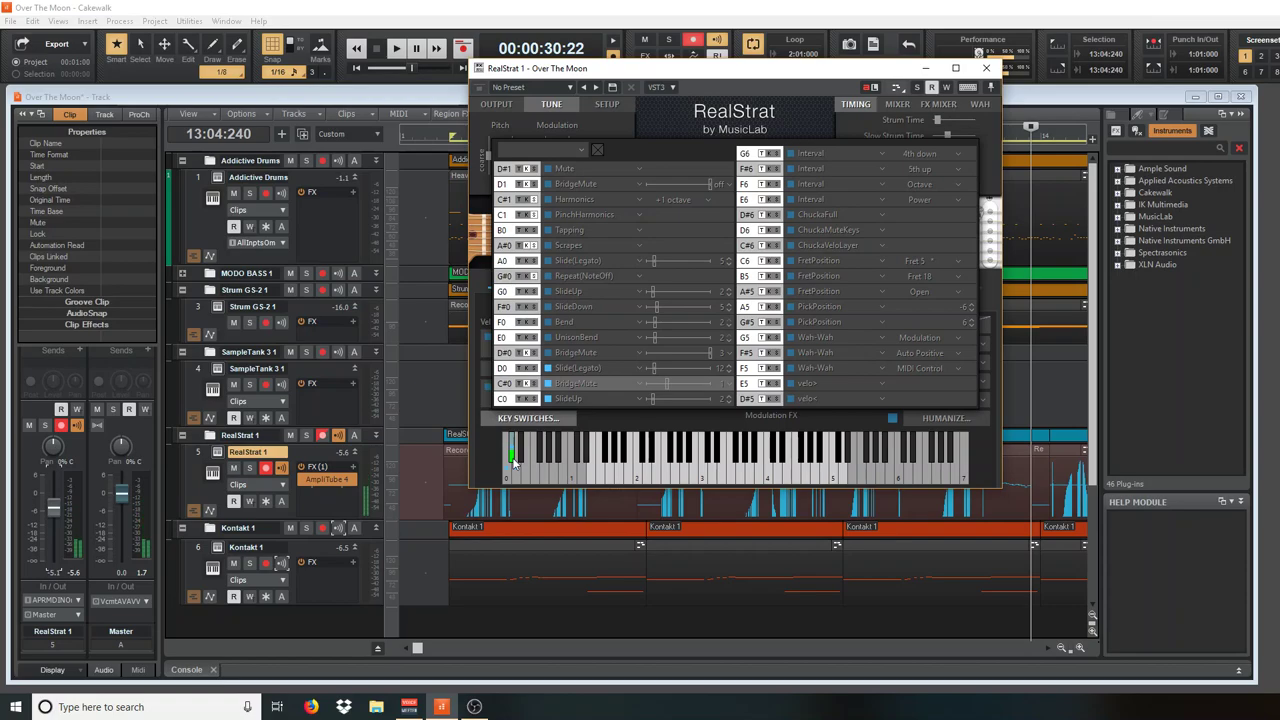
click(515, 474)
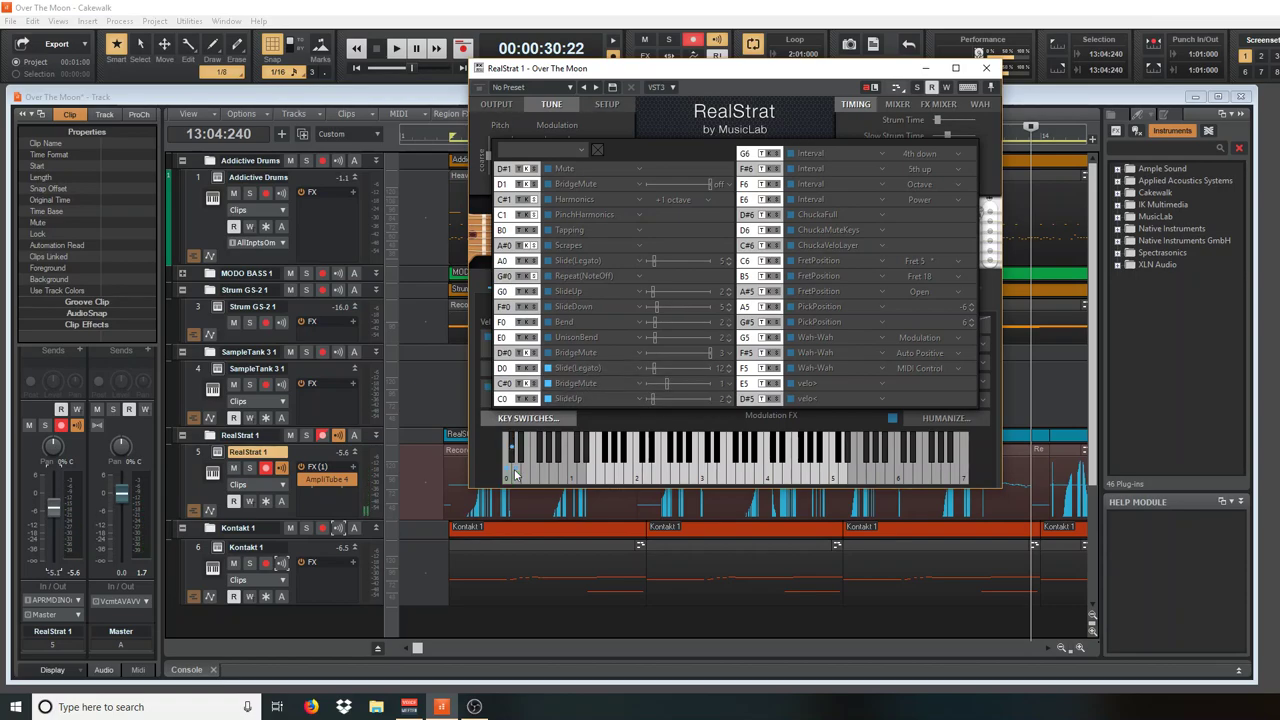
click(522, 456)
click(527, 307)
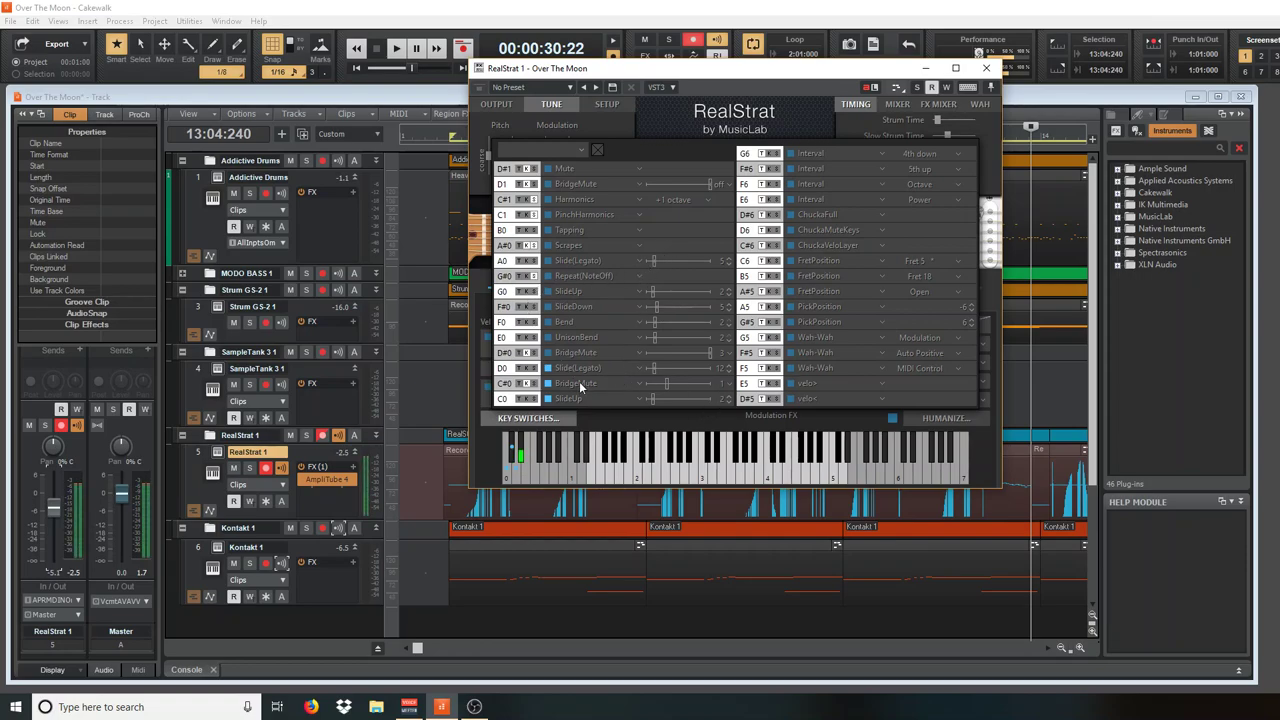
Assign Trill to the D#0 key switch with an interval of 2, and enable it
click(532, 353)
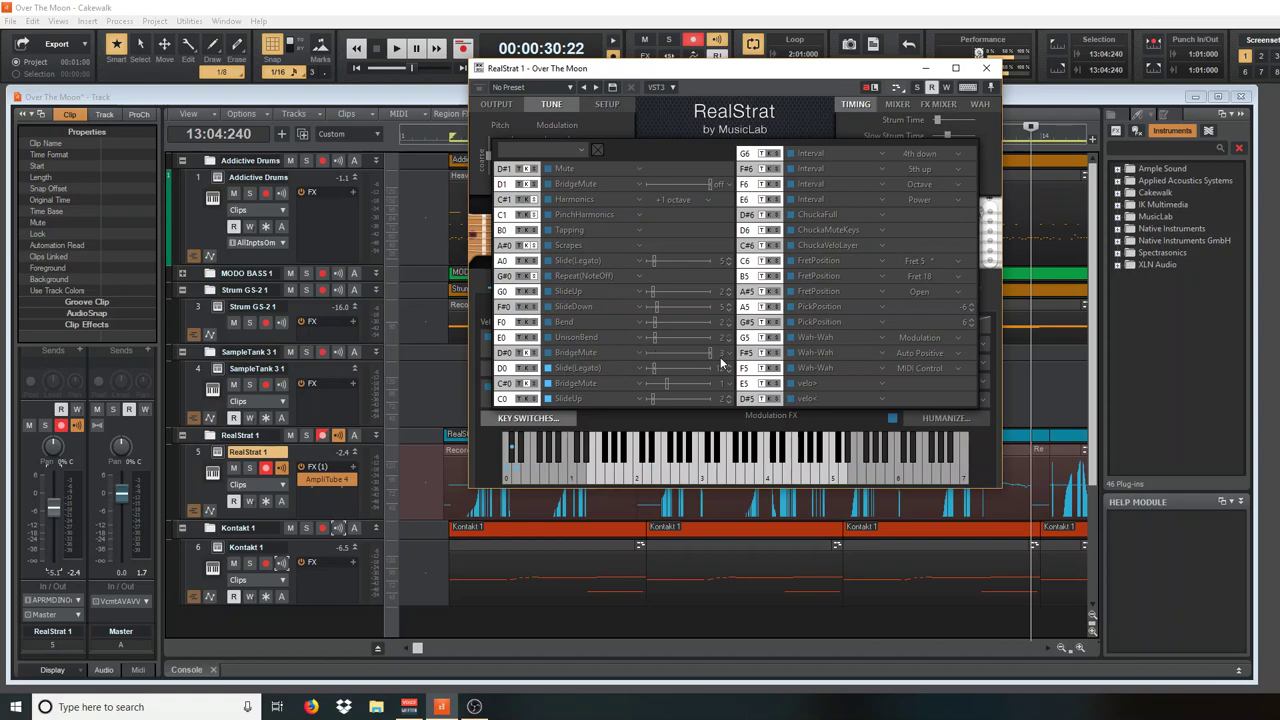
click(639, 352)
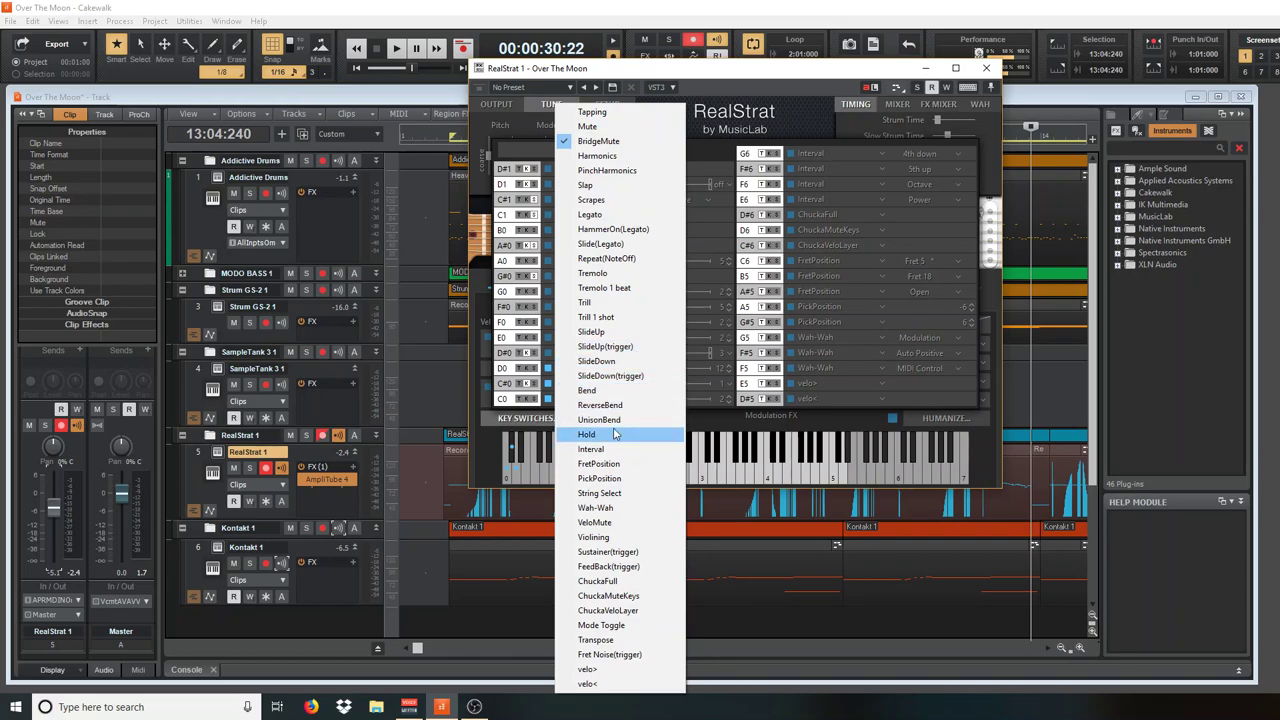
click(604, 306)
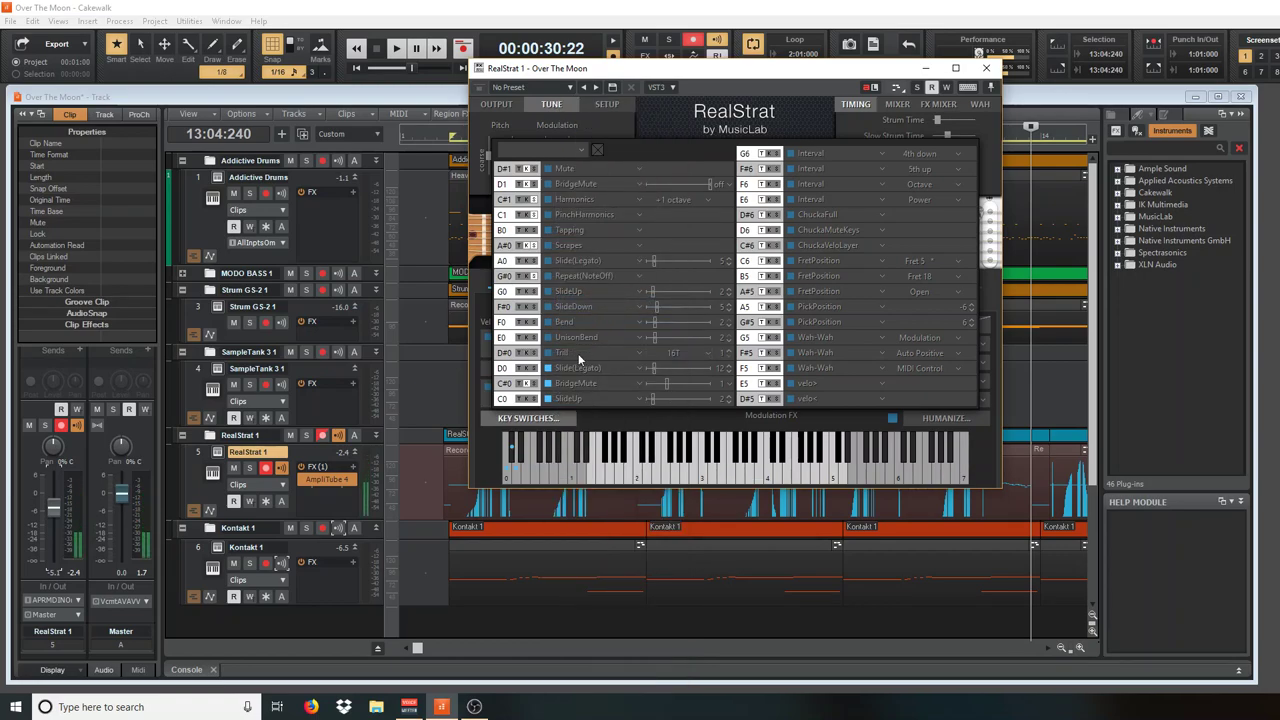
click(549, 353)
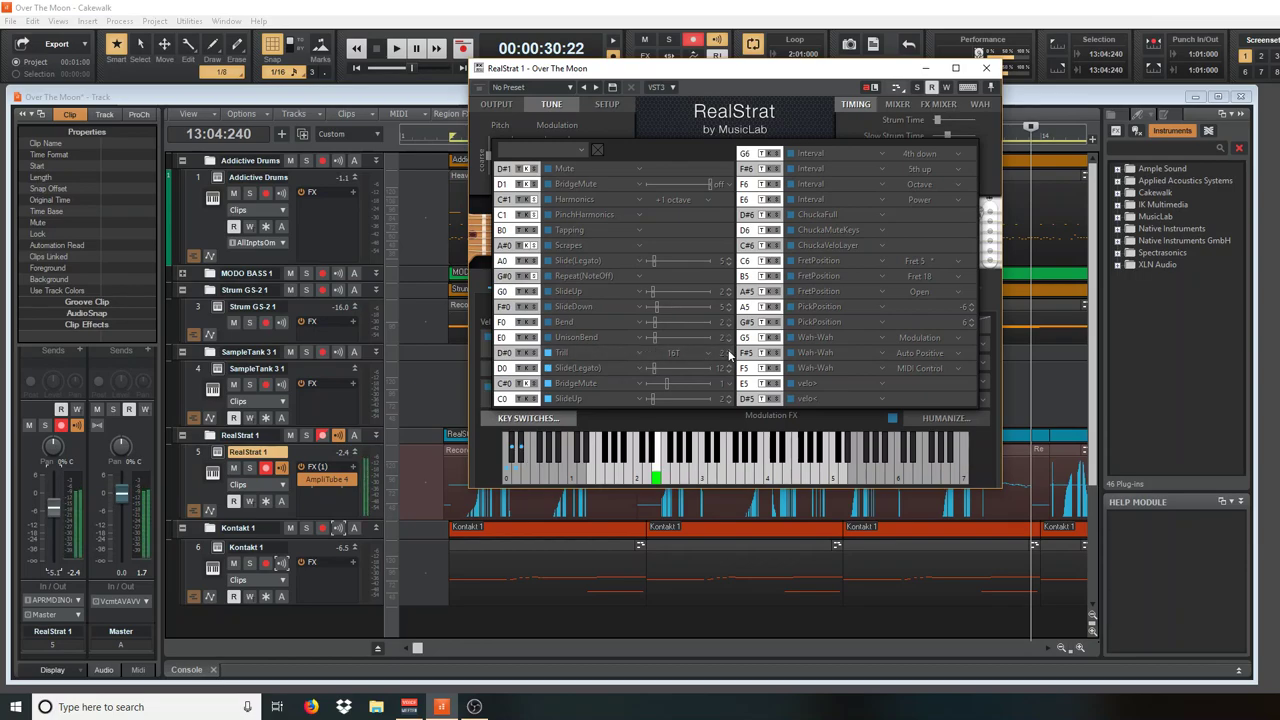
Compare 16th, 16T and 32nd rates for the D#0 Trill key switch, ending on 16T
click(675, 354)
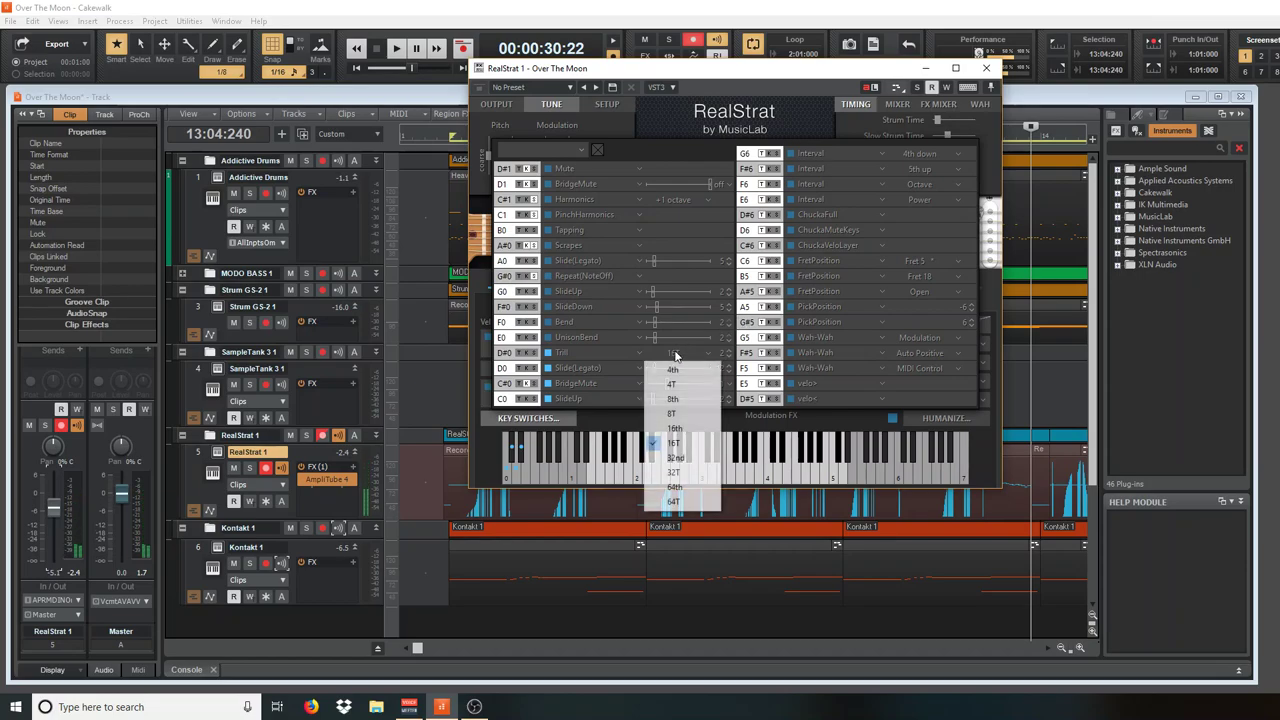
click(675, 430)
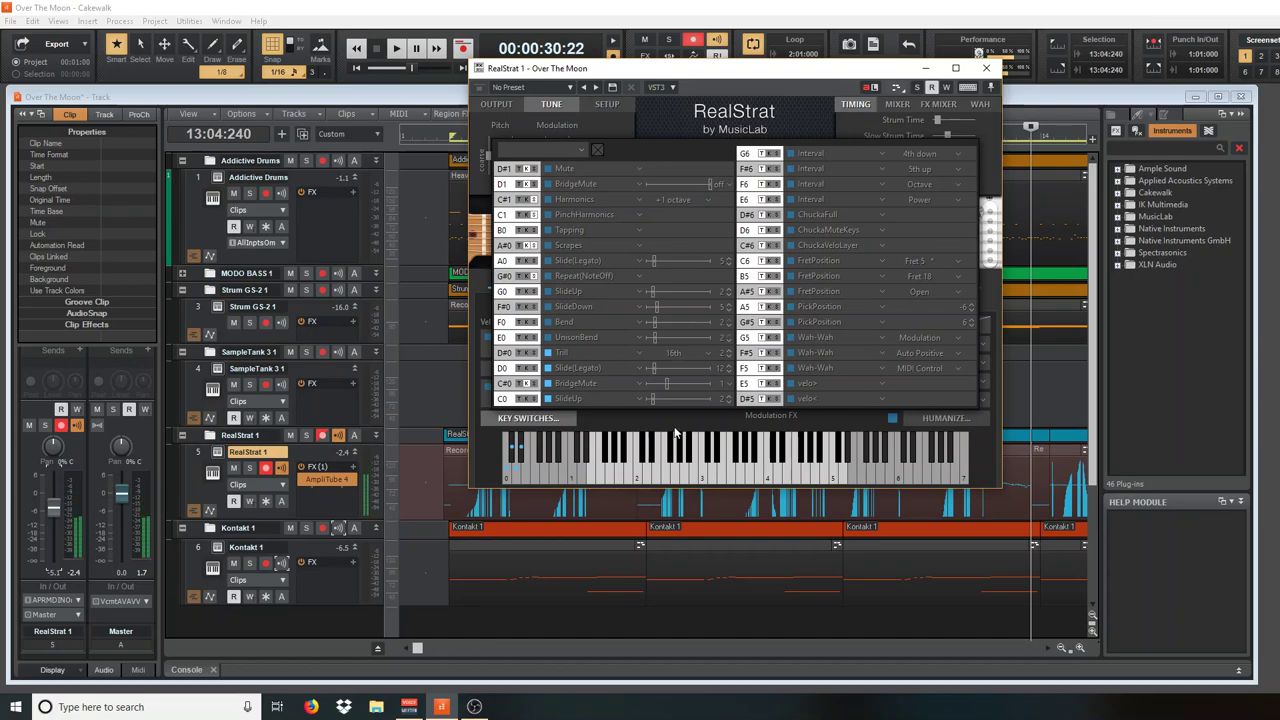
click(709, 354)
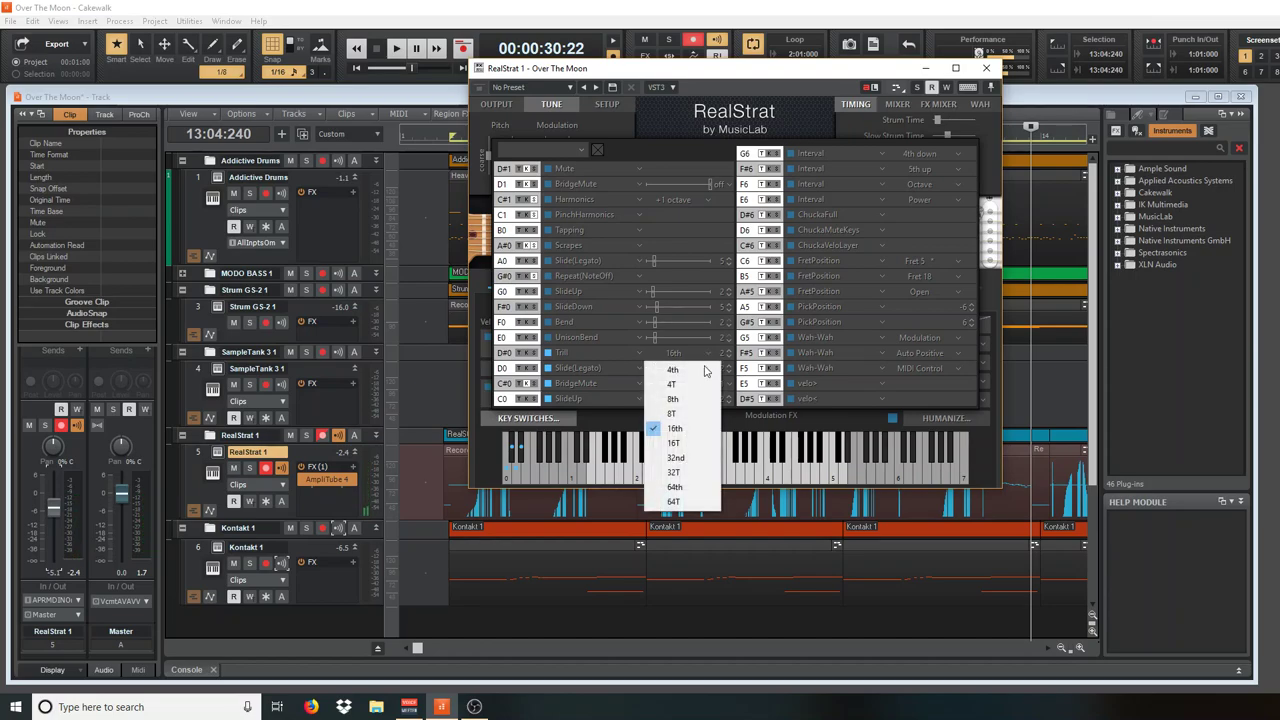
click(675, 444)
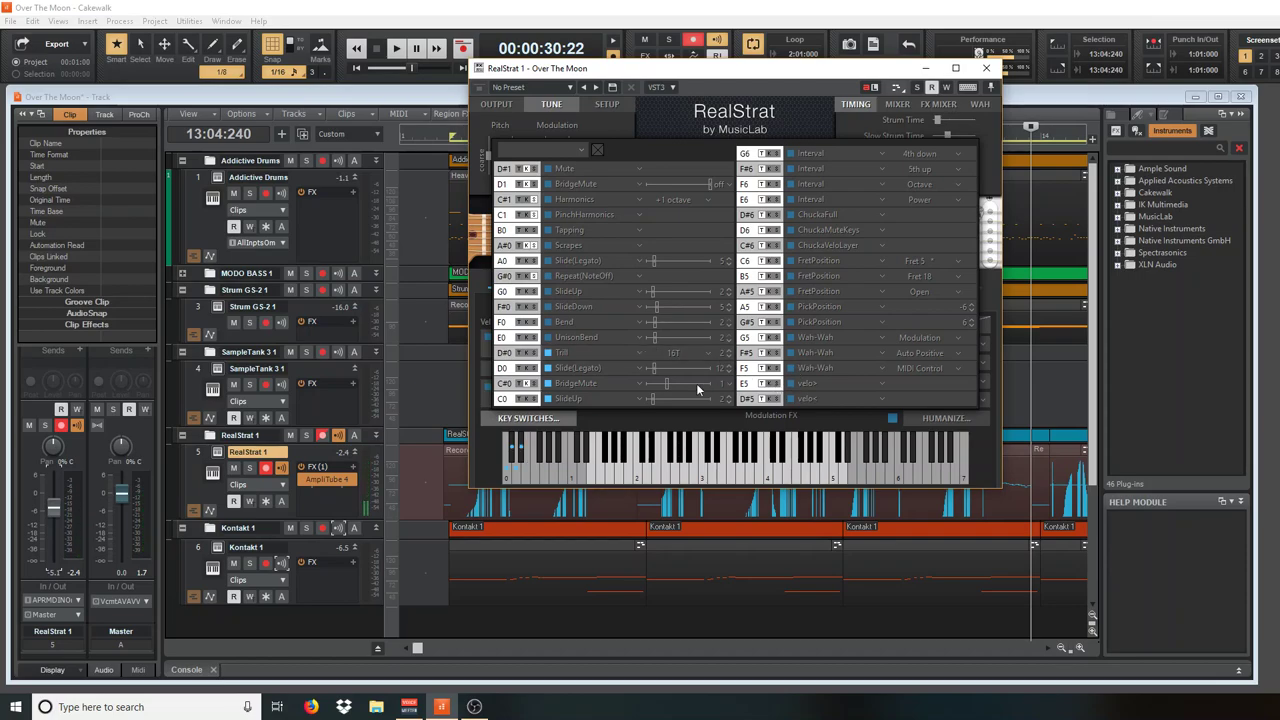
click(642, 352)
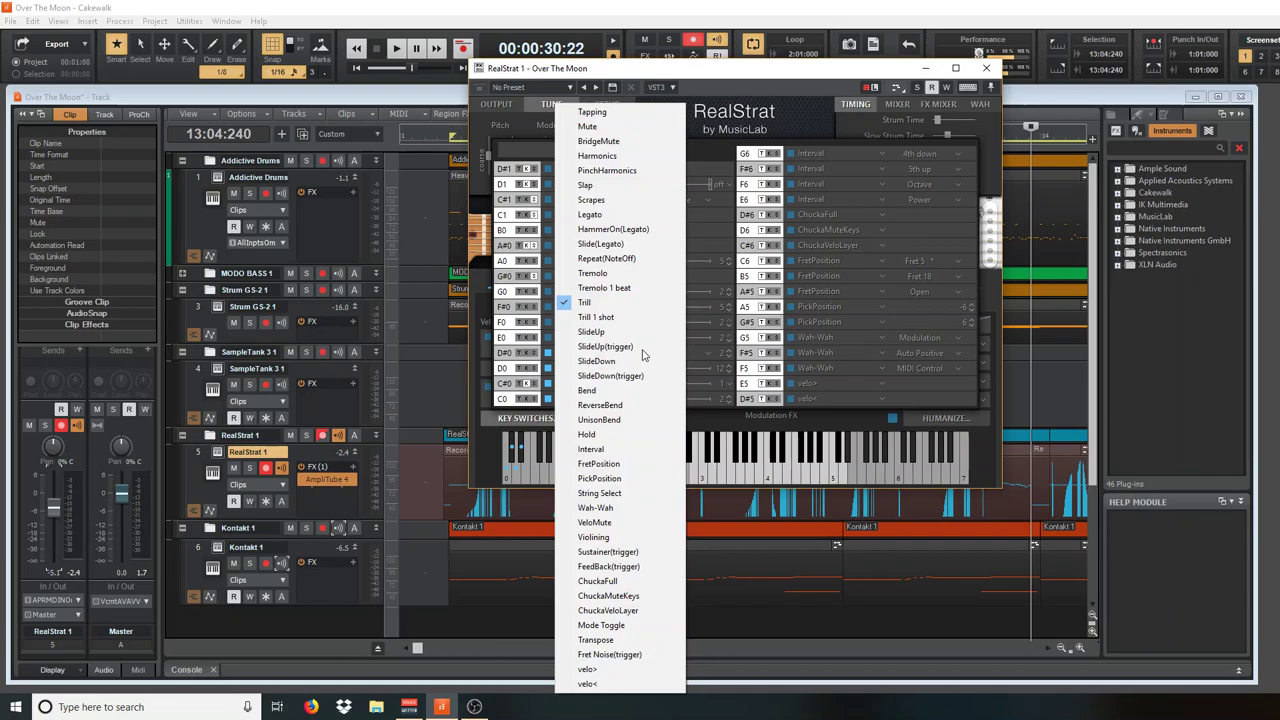
click(701, 351)
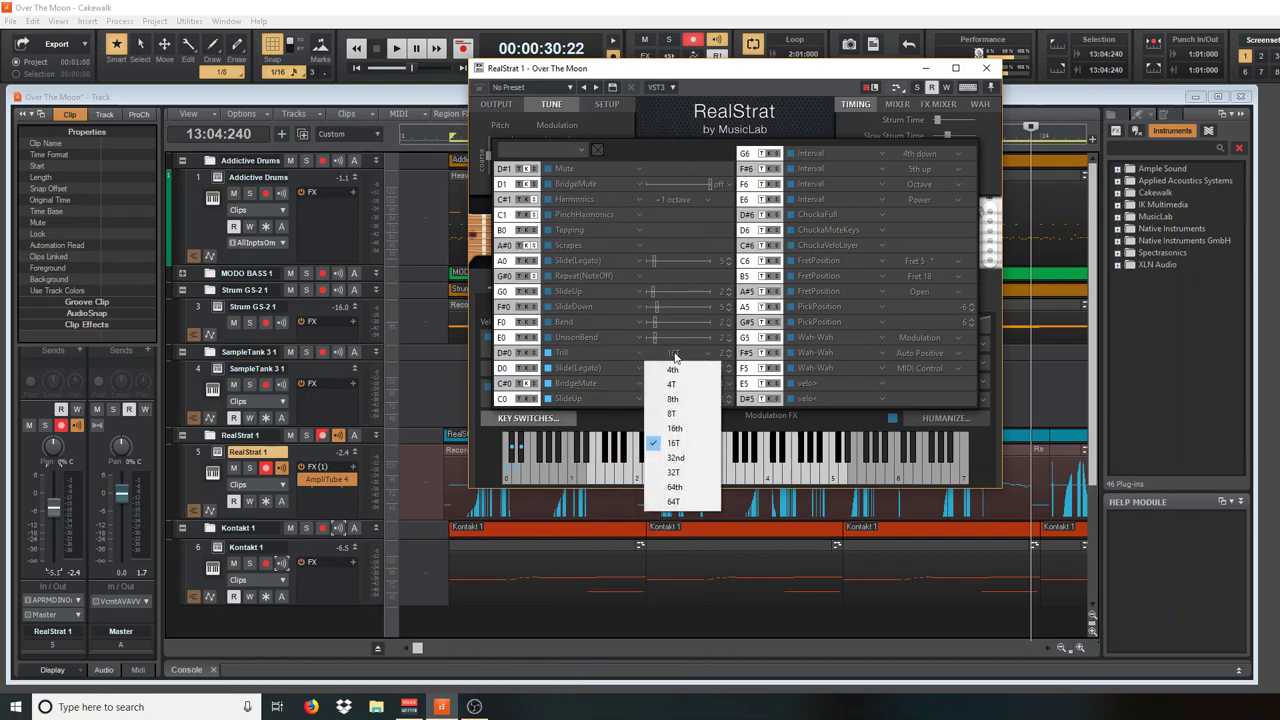
click(680, 457)
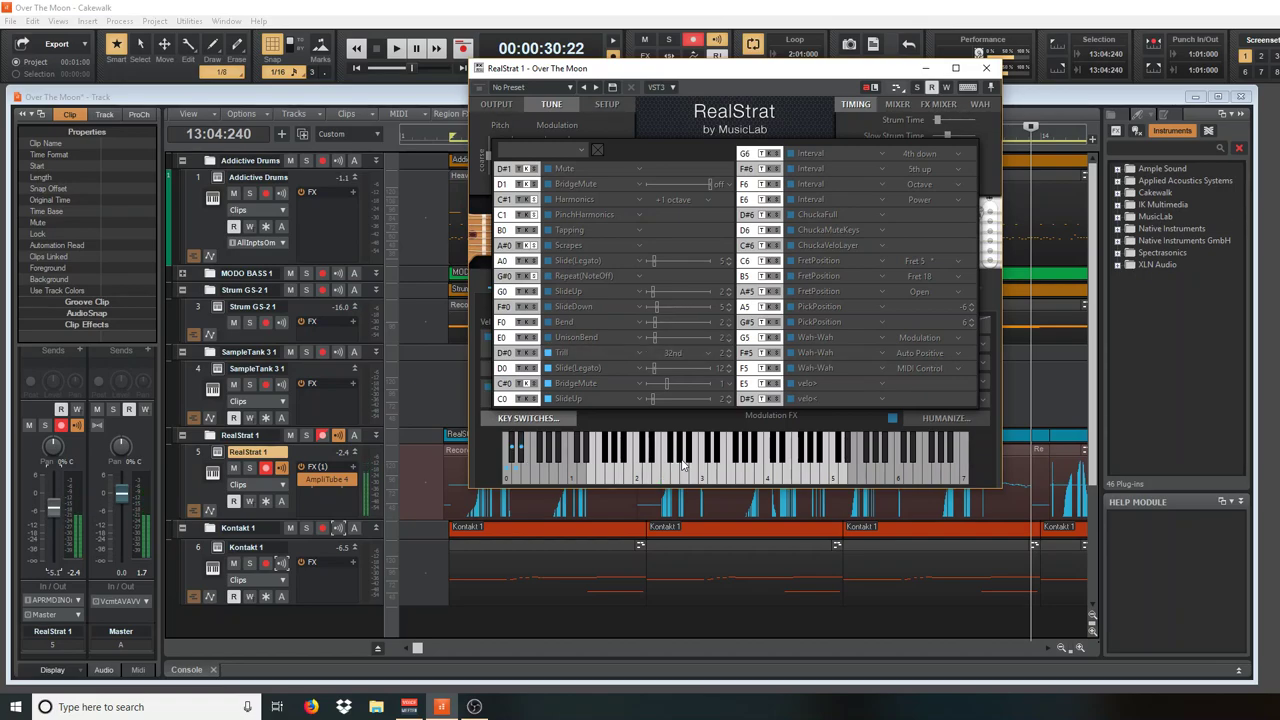
click(715, 355)
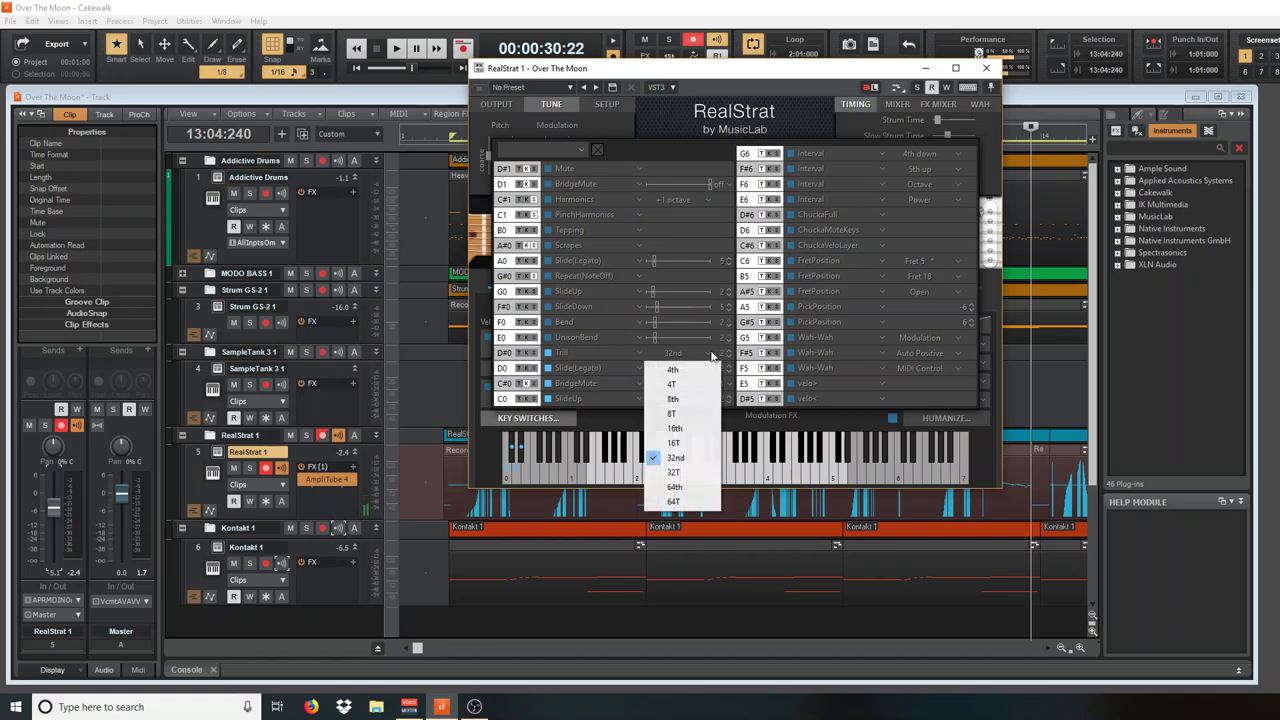
click(673, 443)
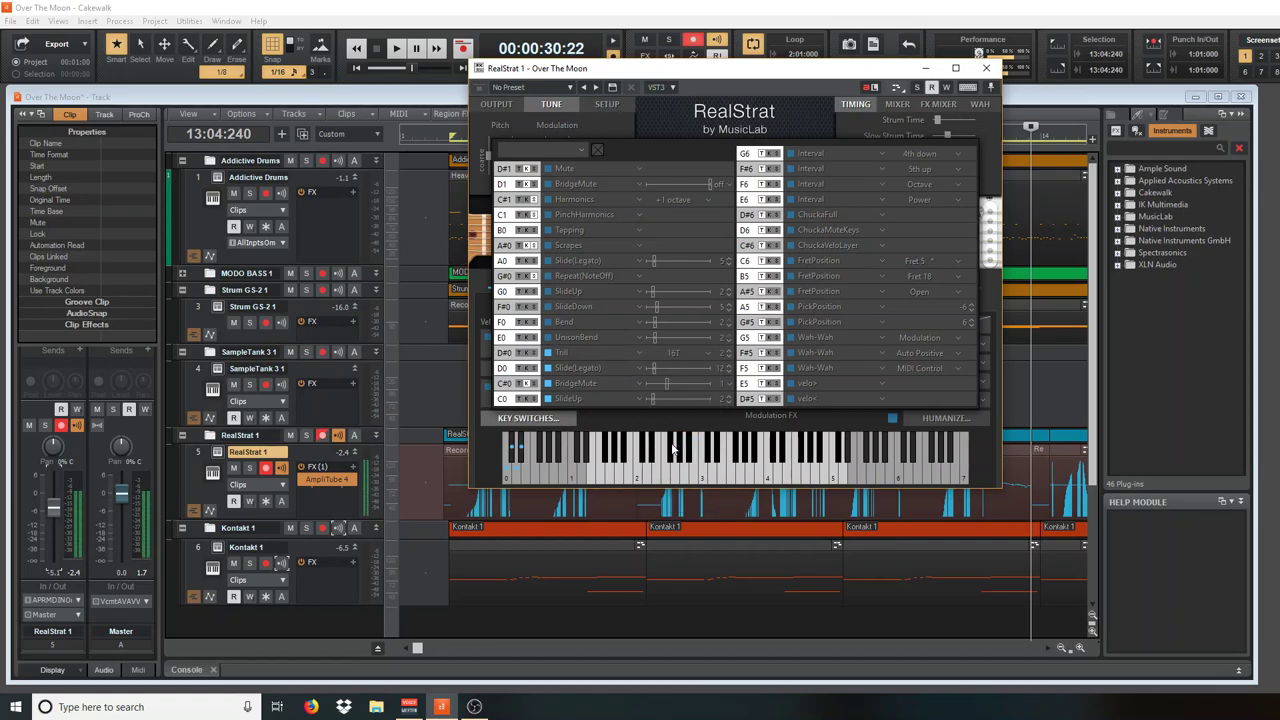
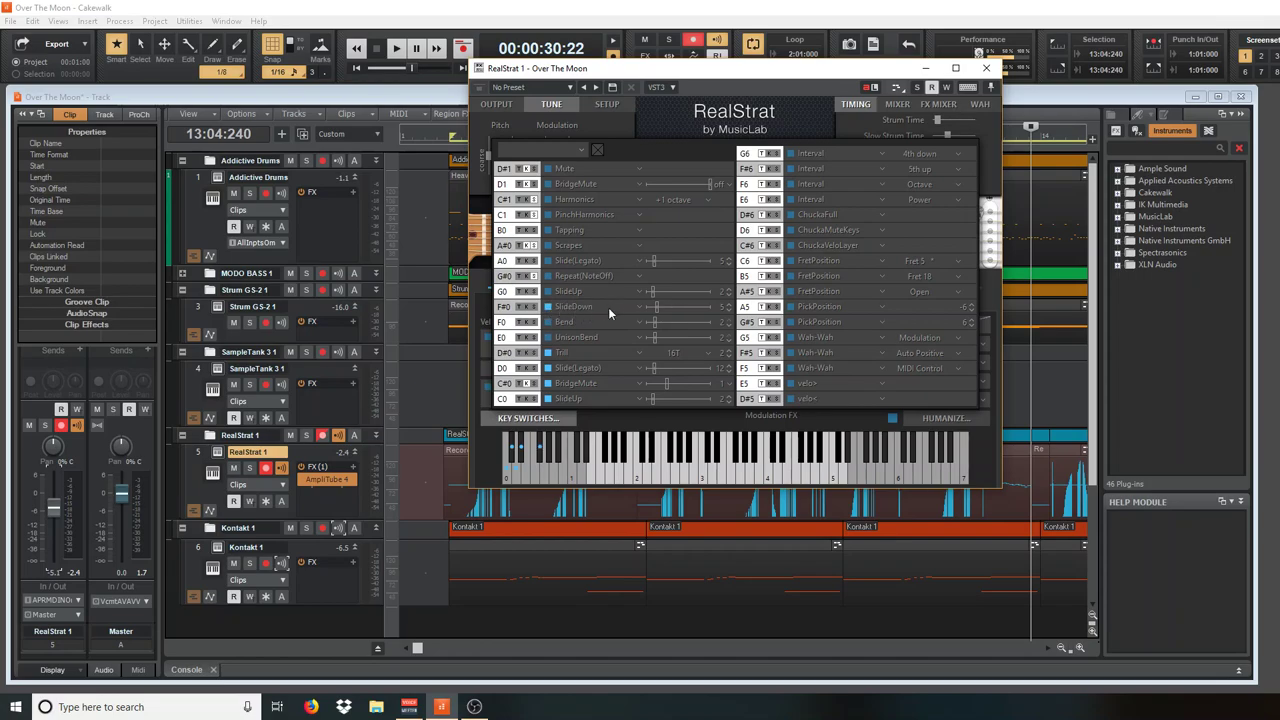
Assign UnisonBend to the F#0 key switch
click(641, 306)
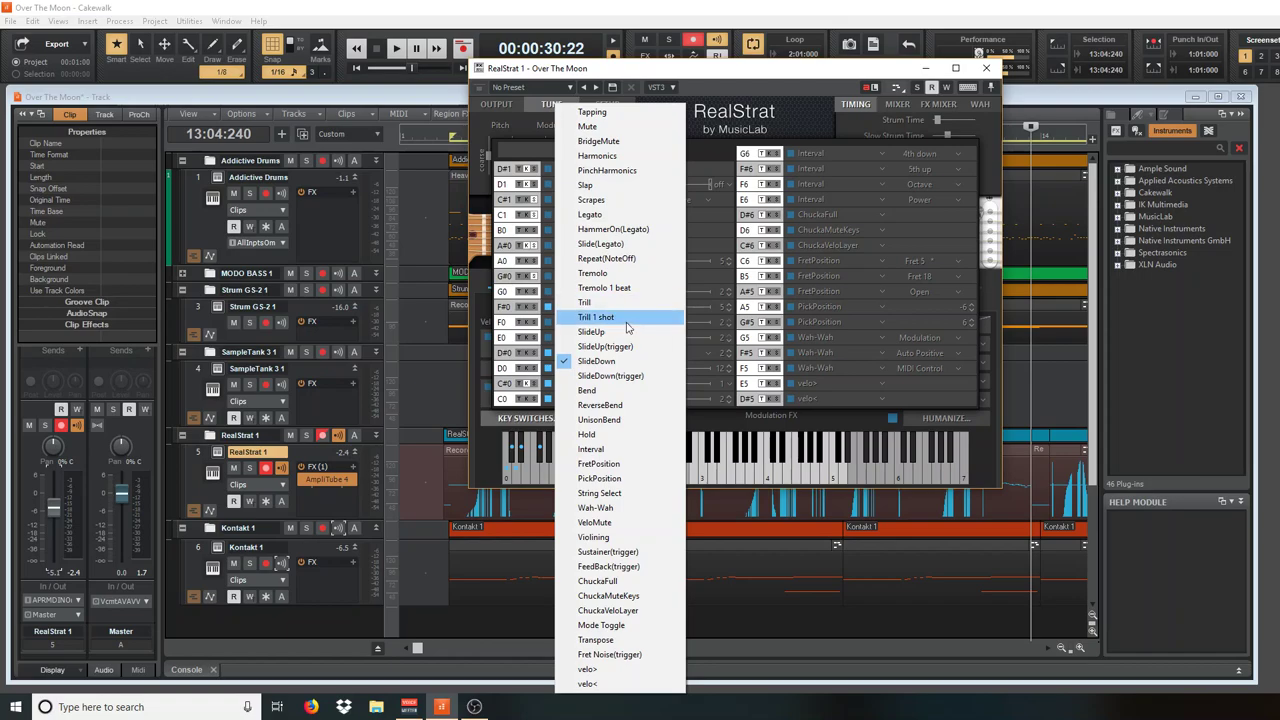
click(590, 419)
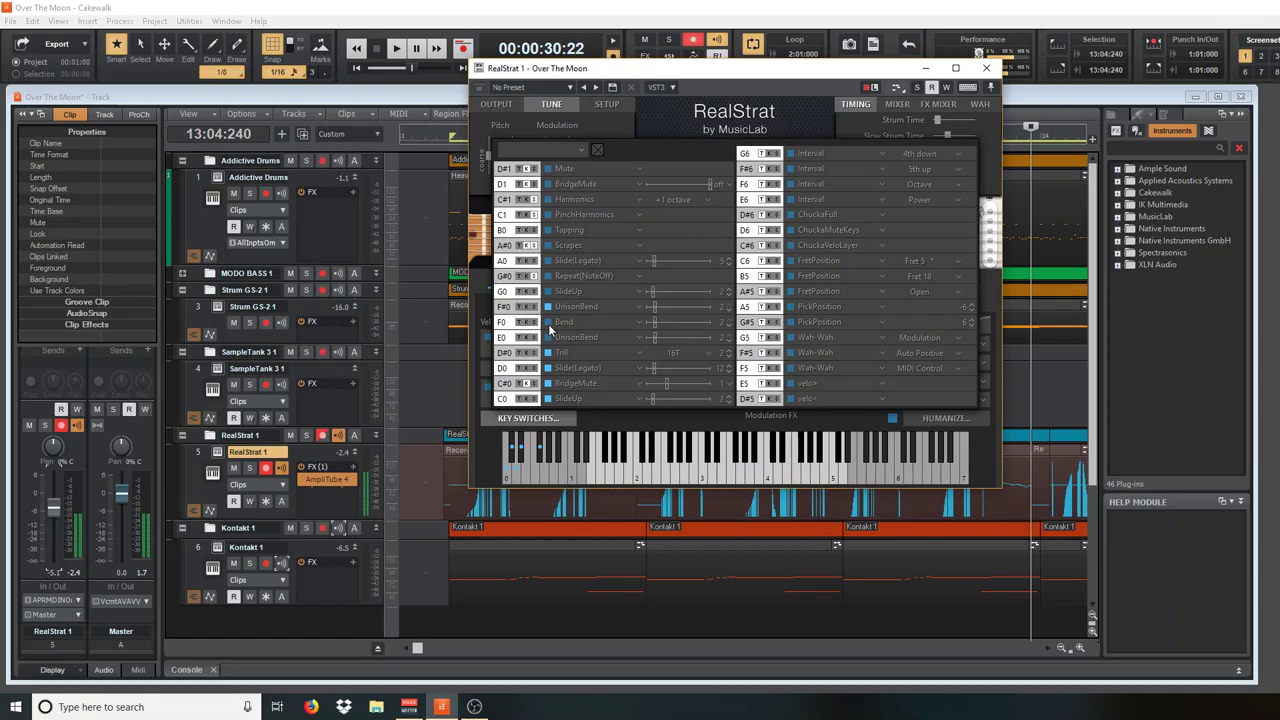
Assign SlideUp to the E0 key switch, enable it, and set its range to 6 after stopping playback
click(638, 340)
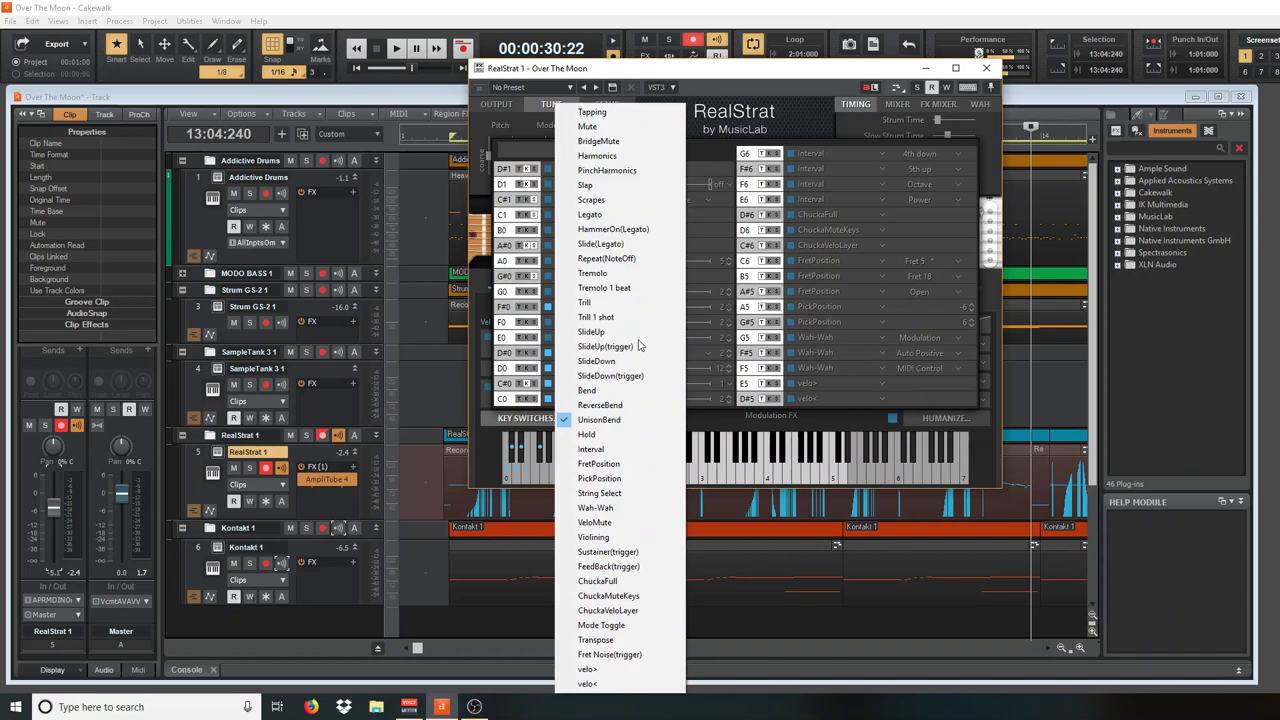
click(598, 332)
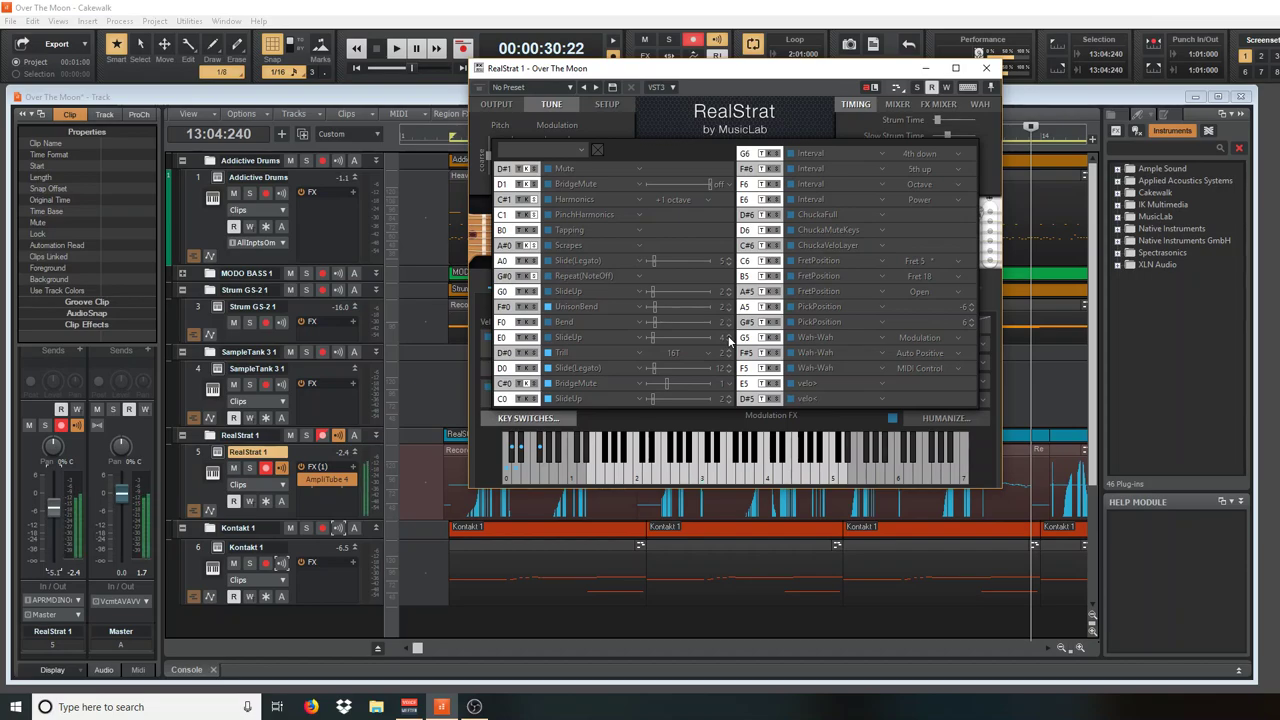
click(551, 340)
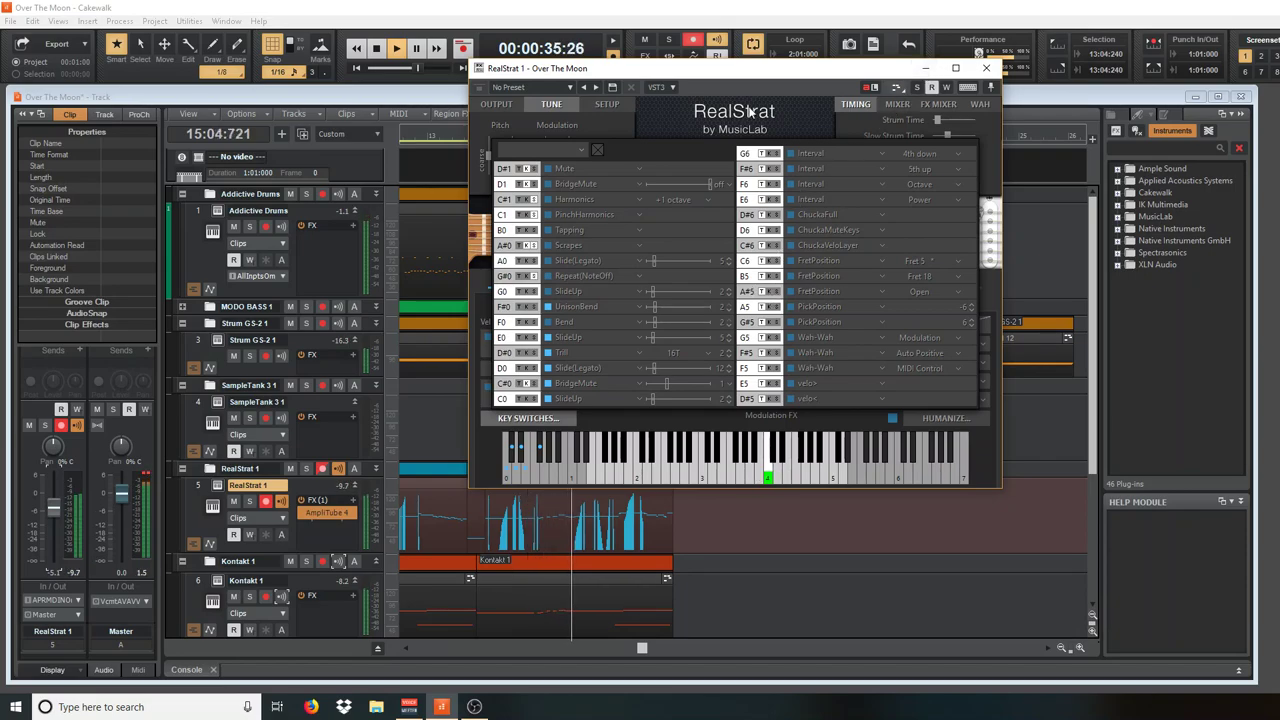
click(378, 49)
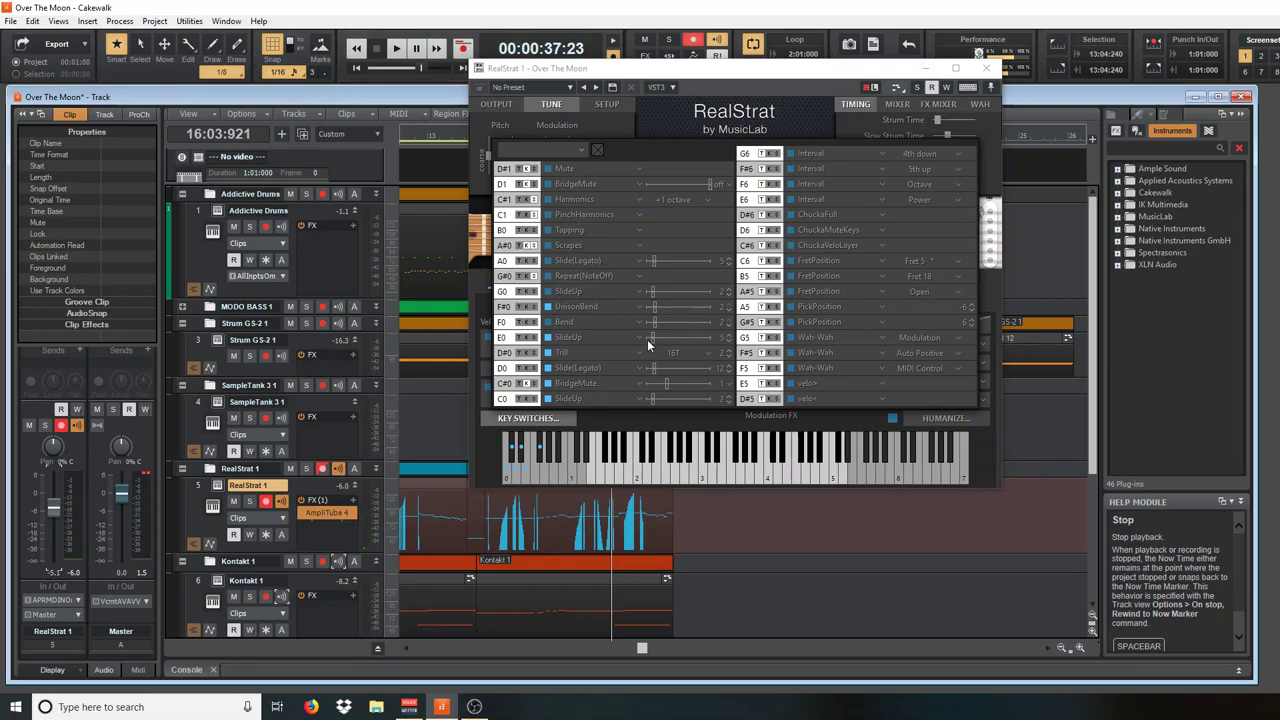
click(727, 338)
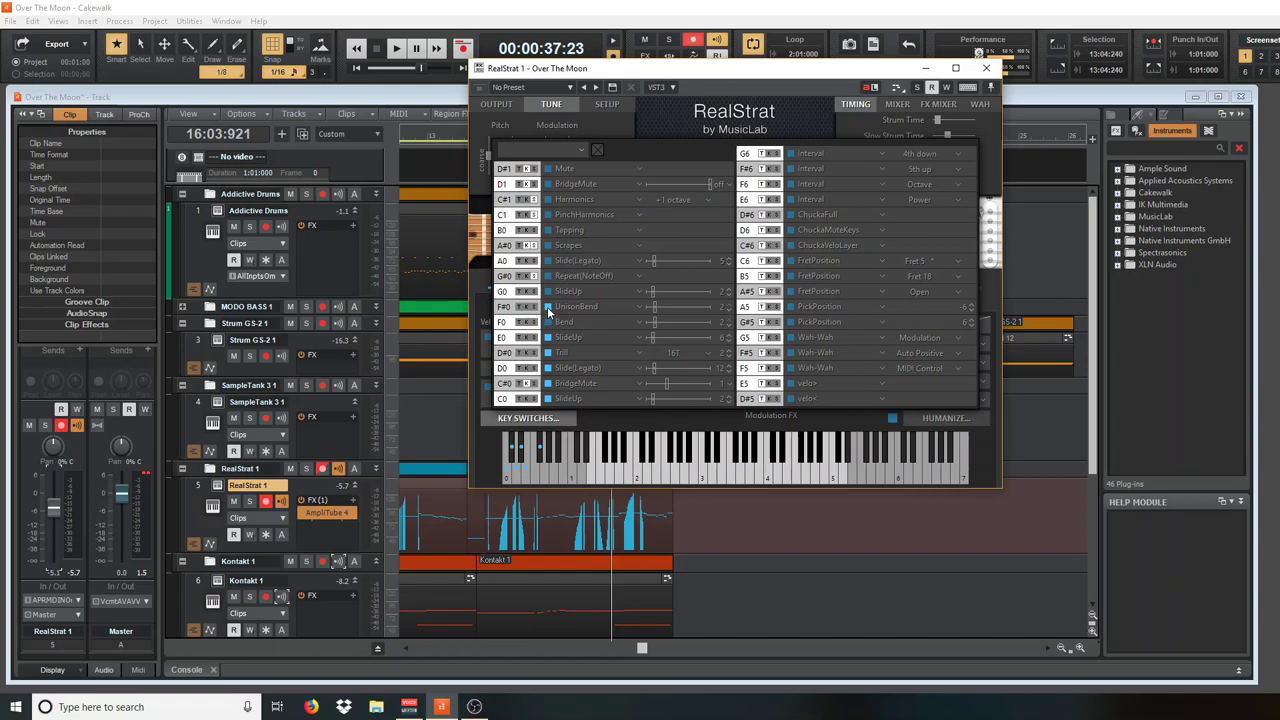
Assign UnisonBend to the F0 key switch and Violining to the F#0 key switch
click(640, 323)
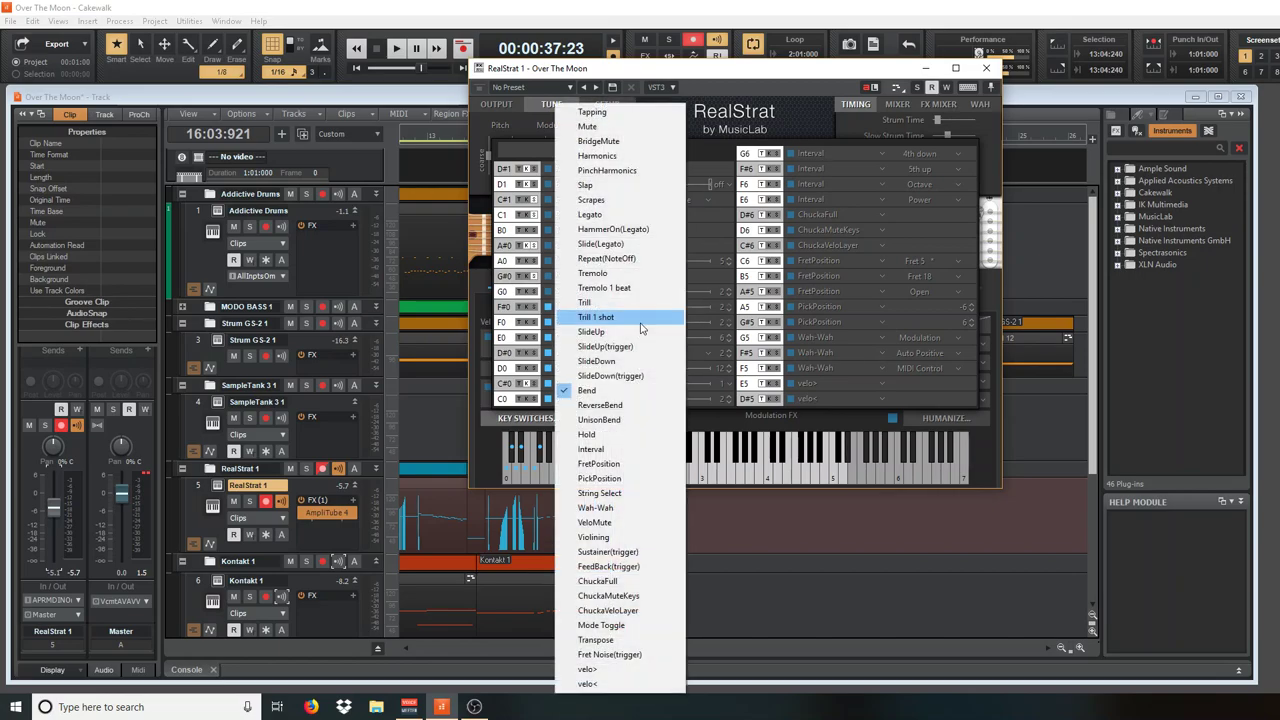
click(601, 419)
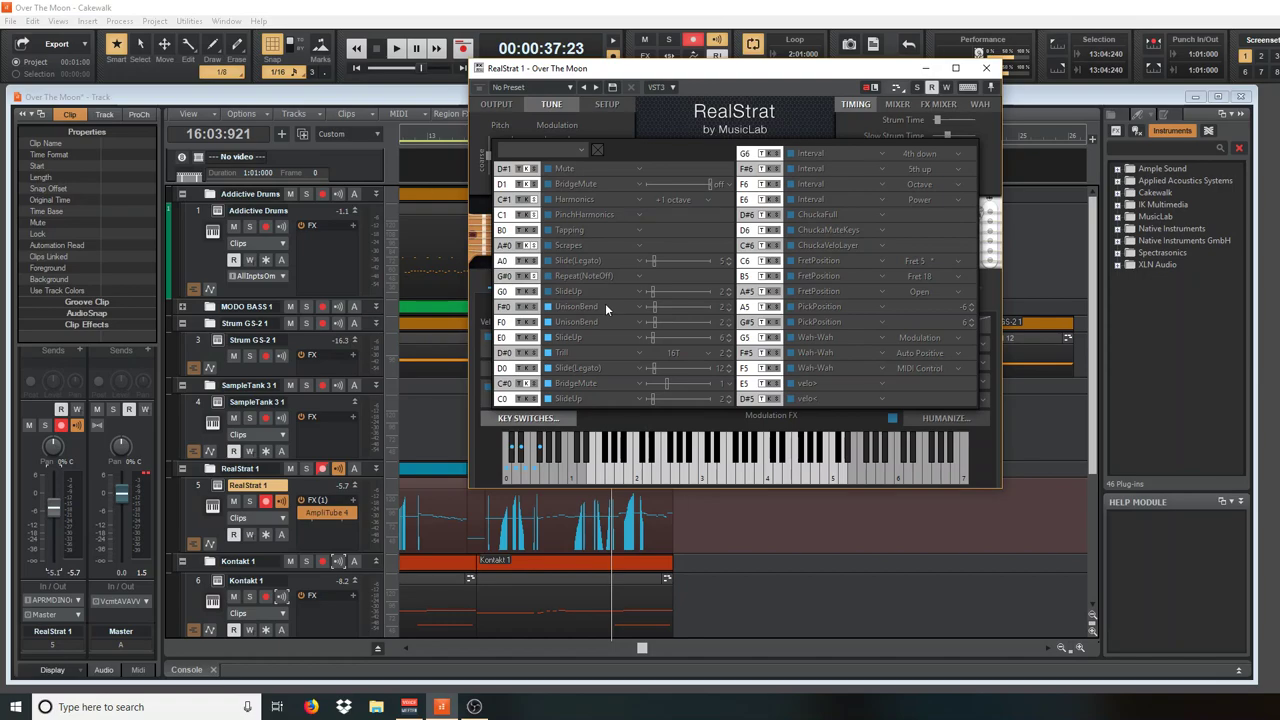
click(552, 308)
click(638, 306)
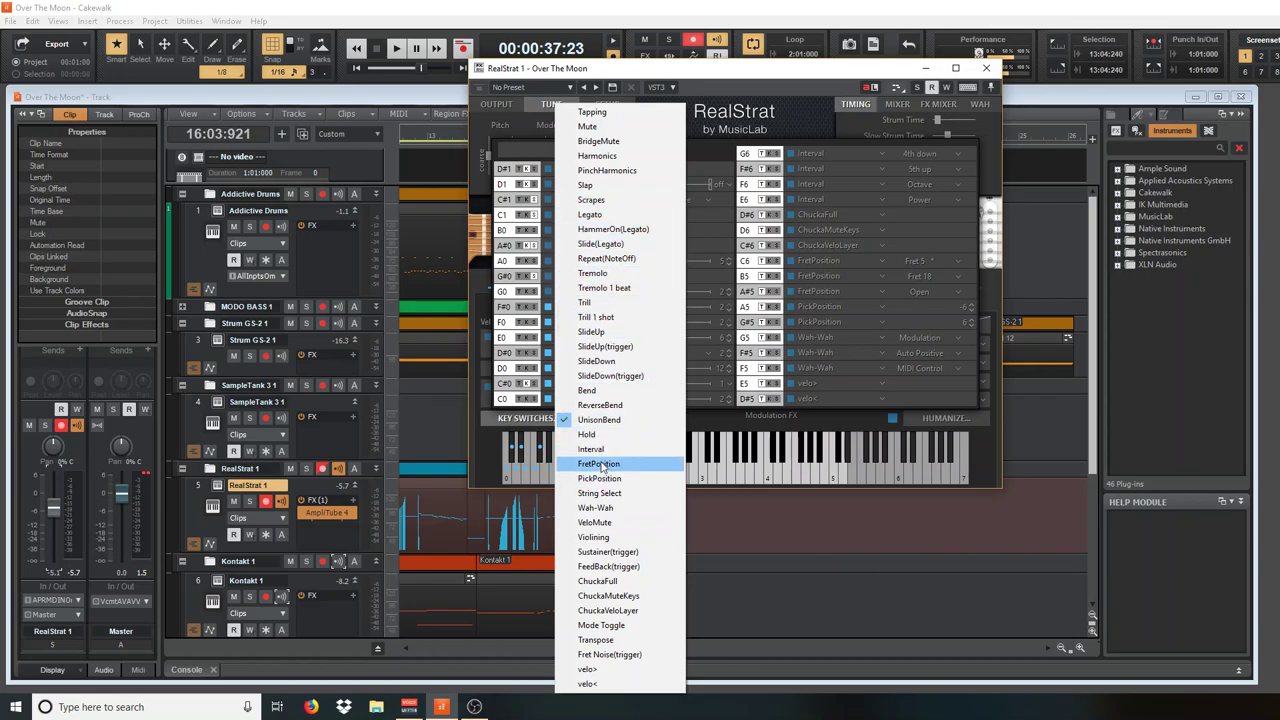
click(596, 538)
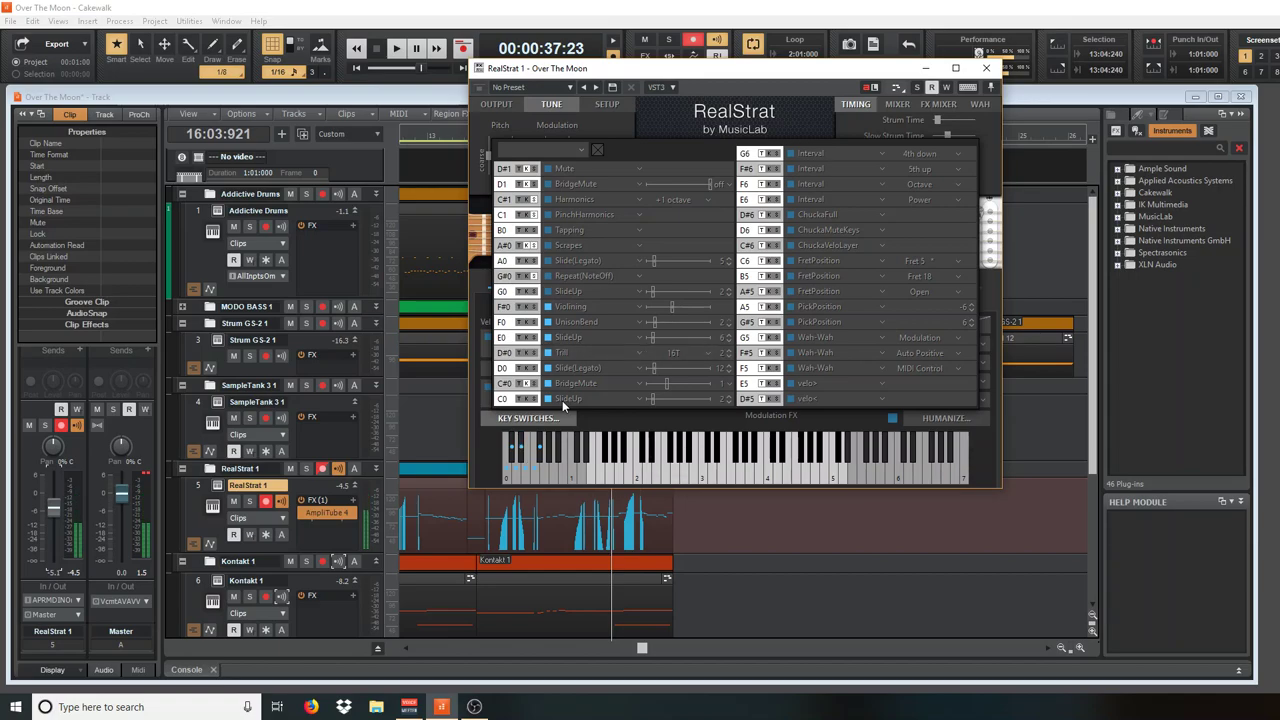
Try a 32T rate for the D#0 Trill key switch, and settle on 32nd
click(674, 353)
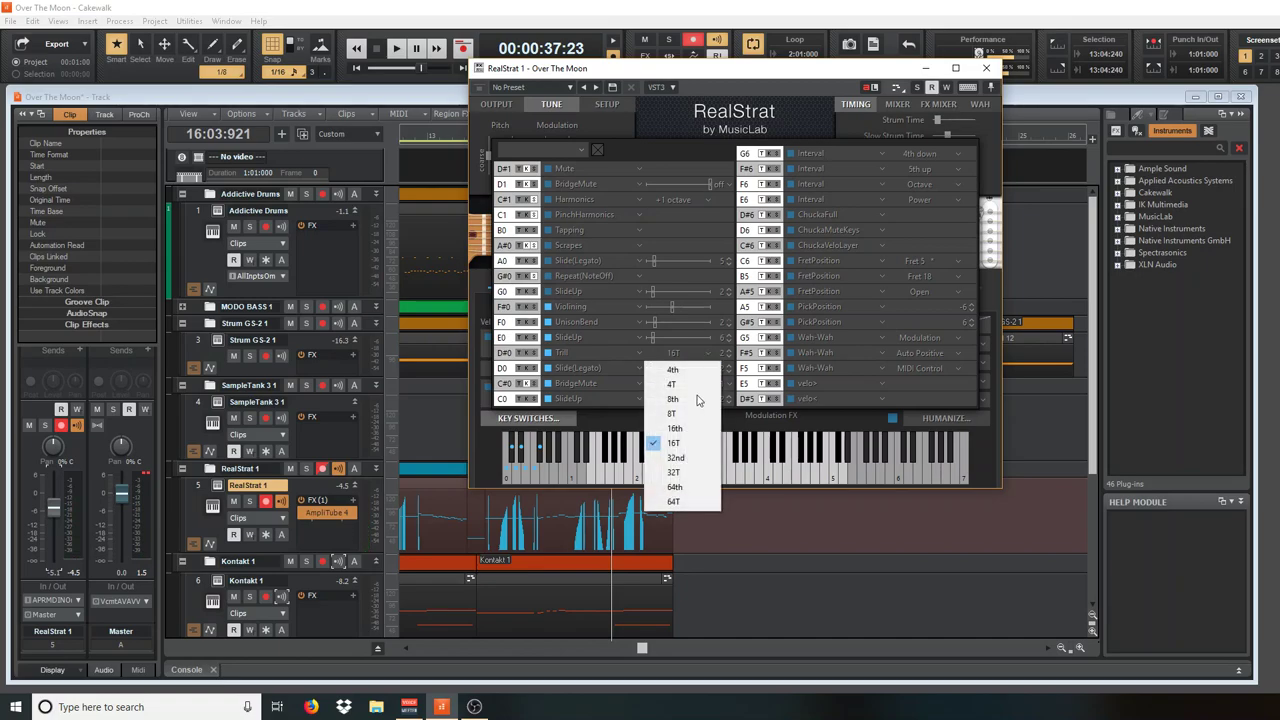
click(676, 472)
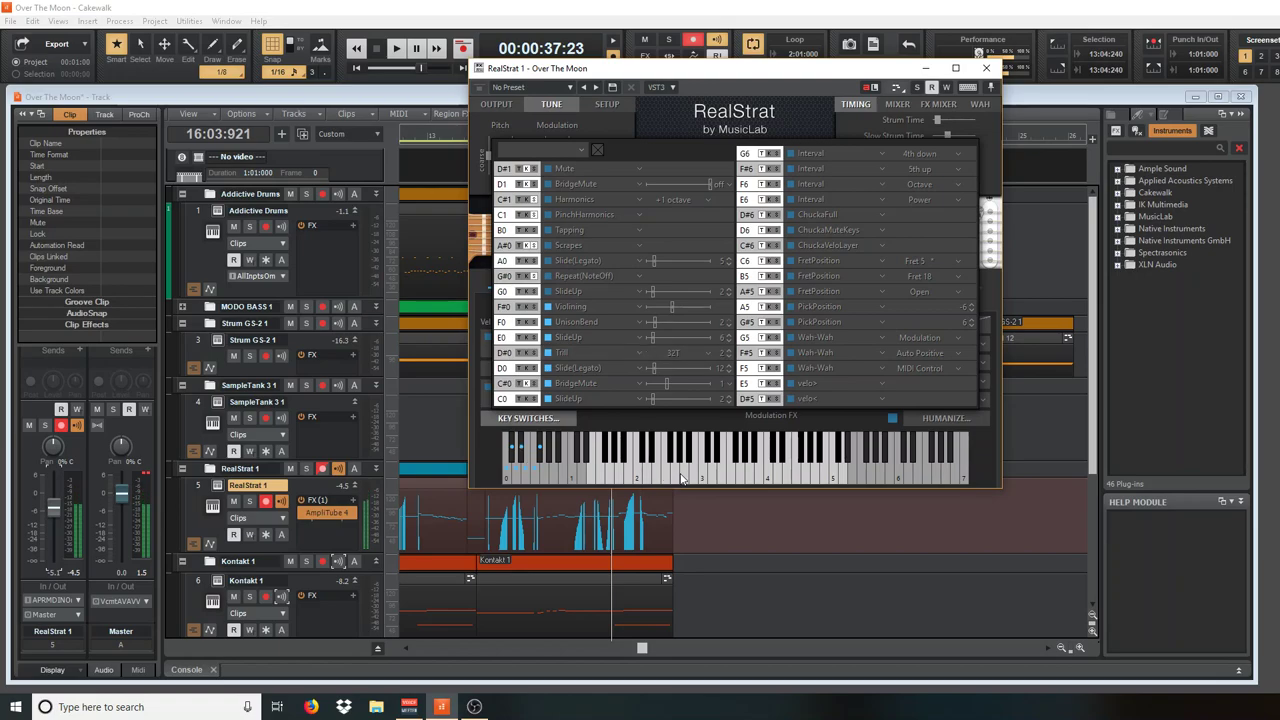
click(706, 352)
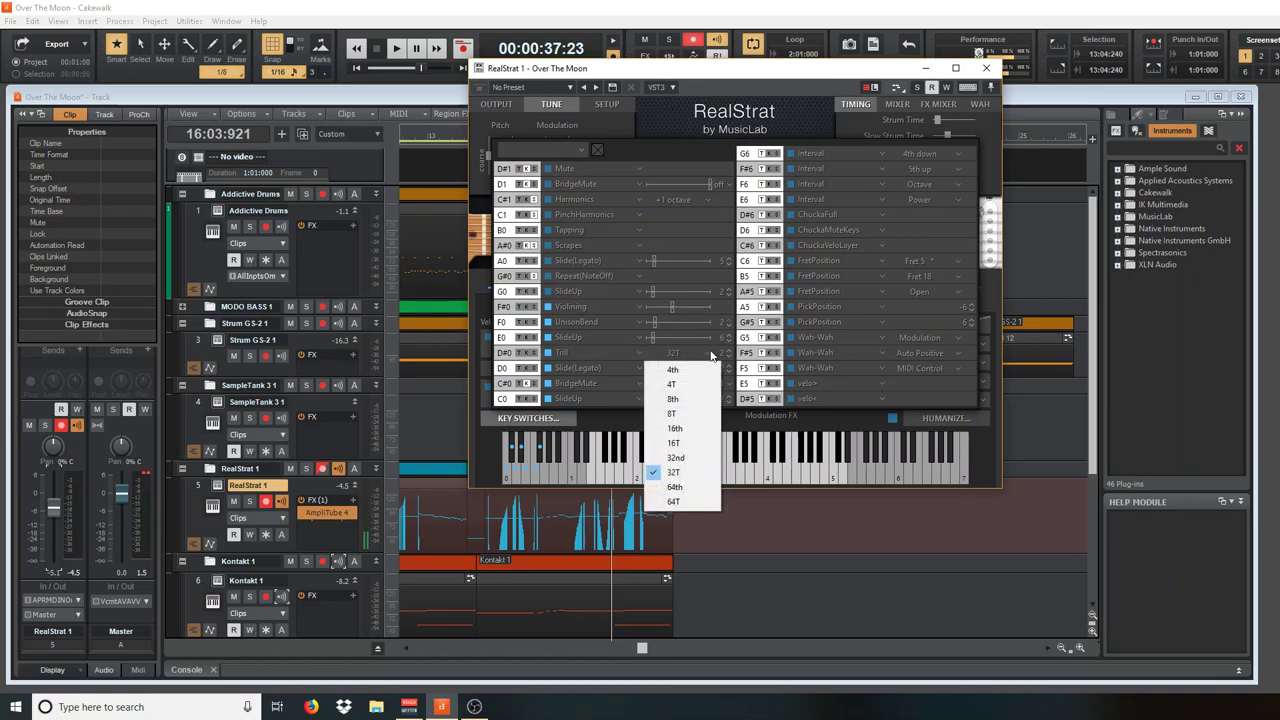
click(674, 457)
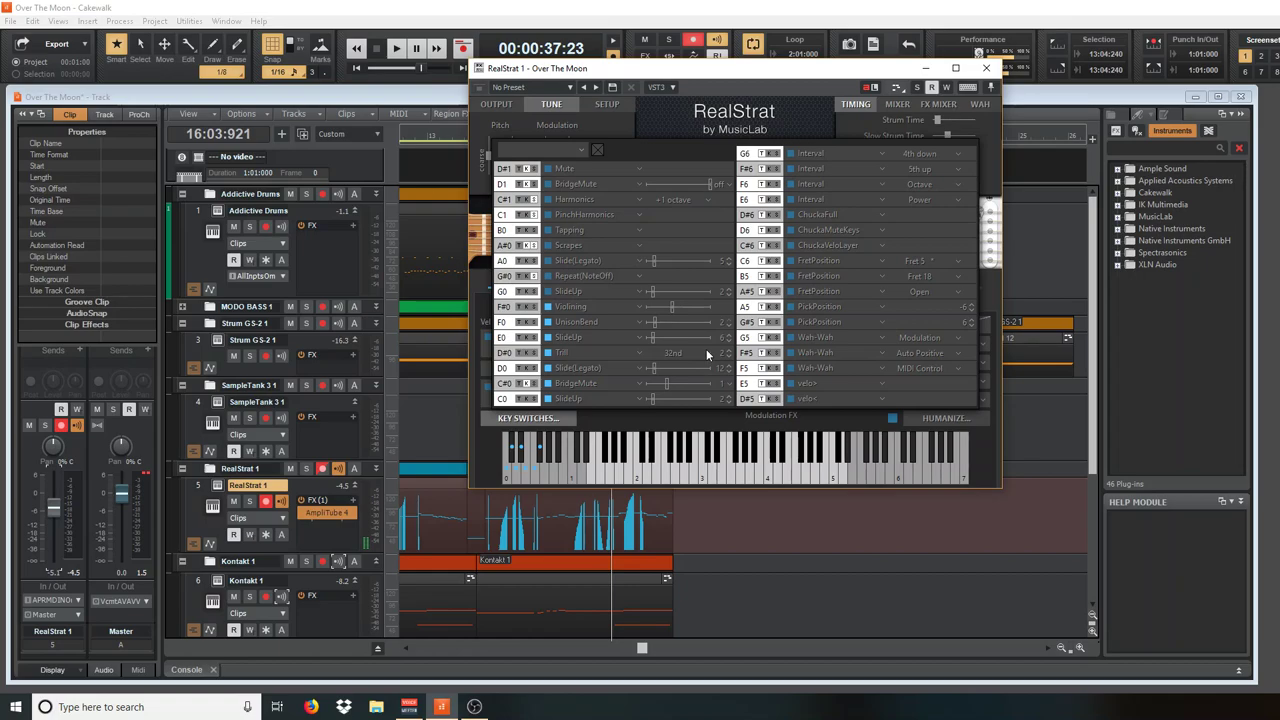
Set the D#0 Trill rate to 16T and assign Harmonics to the G#0 key switch
scroll(706, 353, down, 1)
click(642, 273)
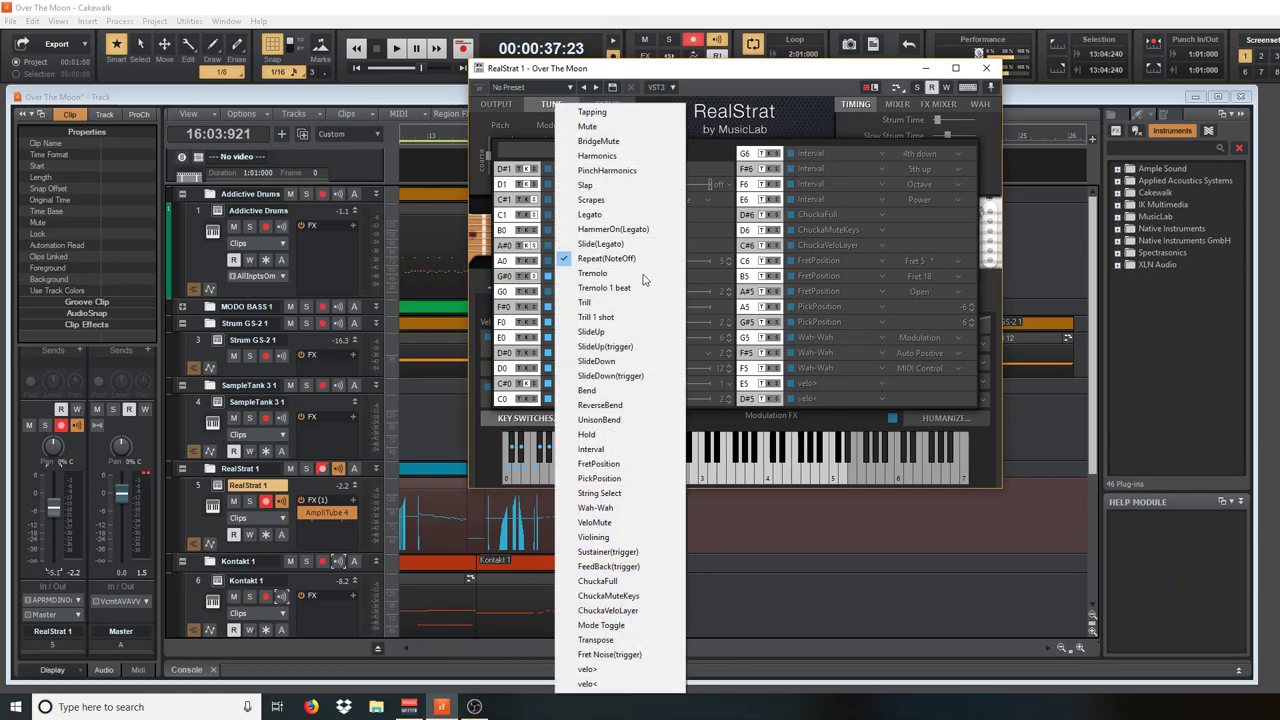
click(601, 157)
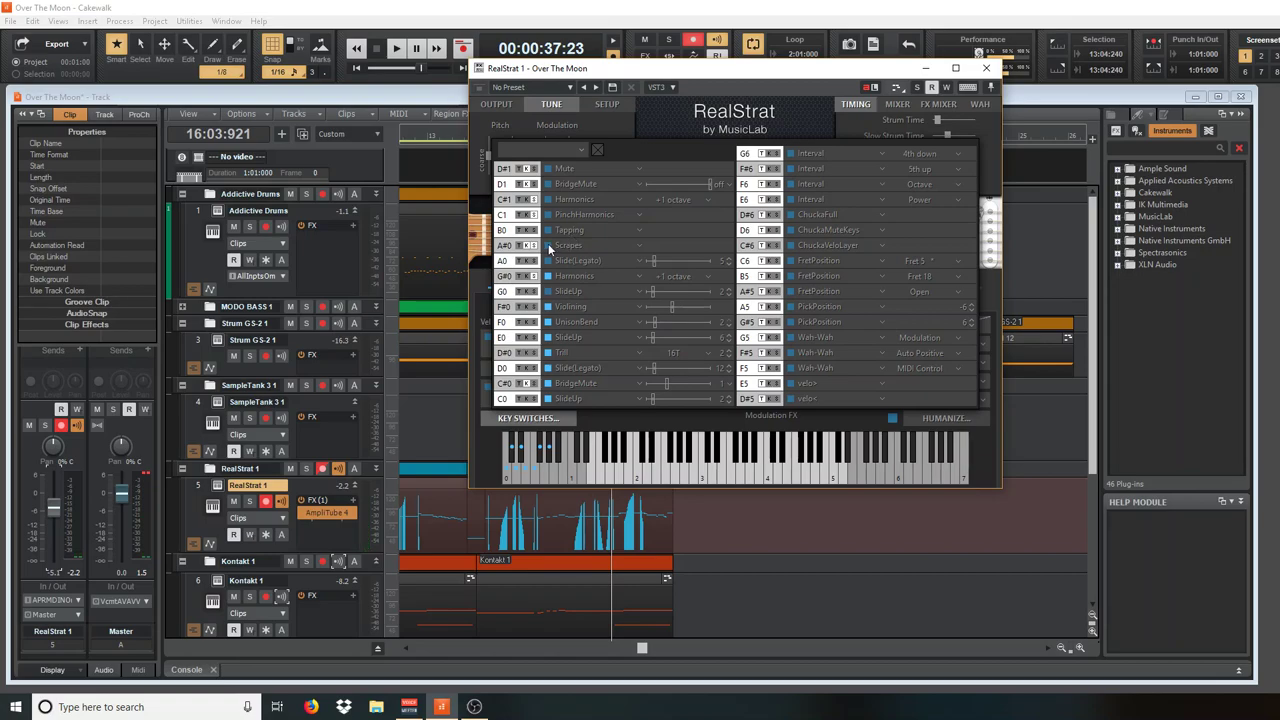
Enable the Scrapes articulation on the A#0 key switch and close the key switch list
click(638, 245)
click(706, 231)
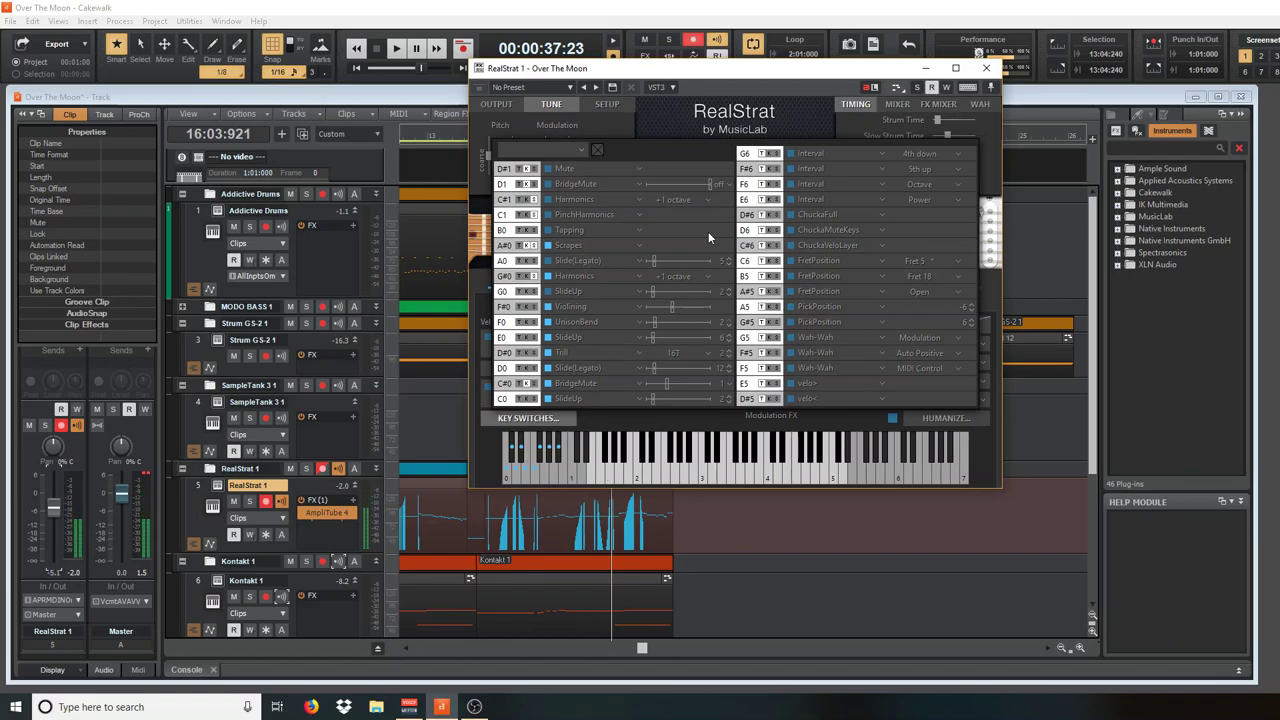
click(816, 119)
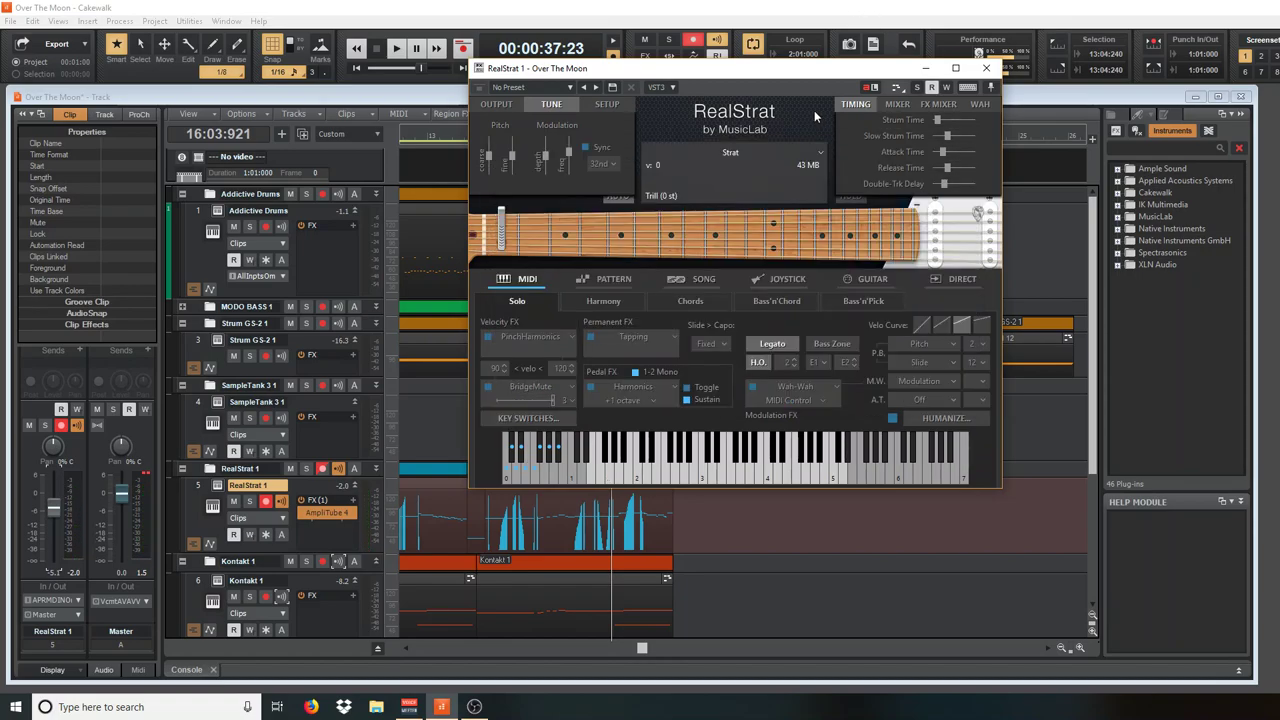
Save the current RealStrat settings, including the customized key switches, as the default
click(732, 151)
click(732, 151)
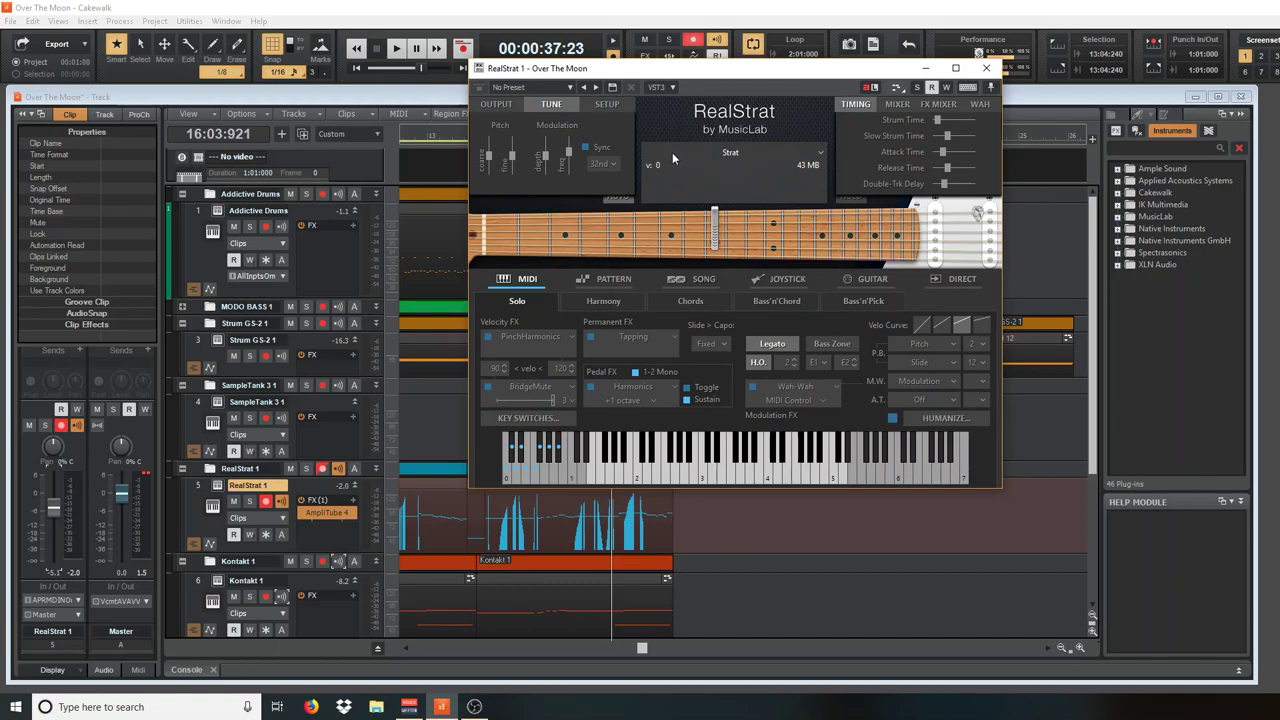
click(728, 150)
click(738, 110)
click(731, 113)
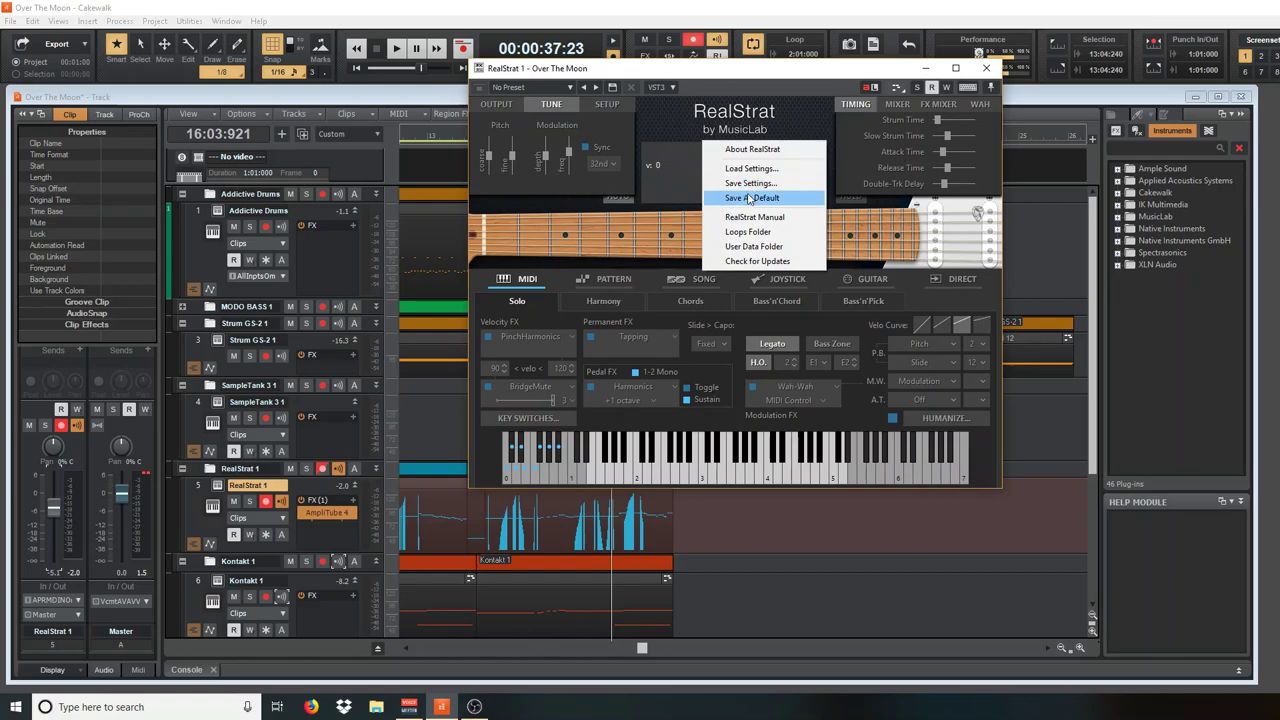
click(750, 198)
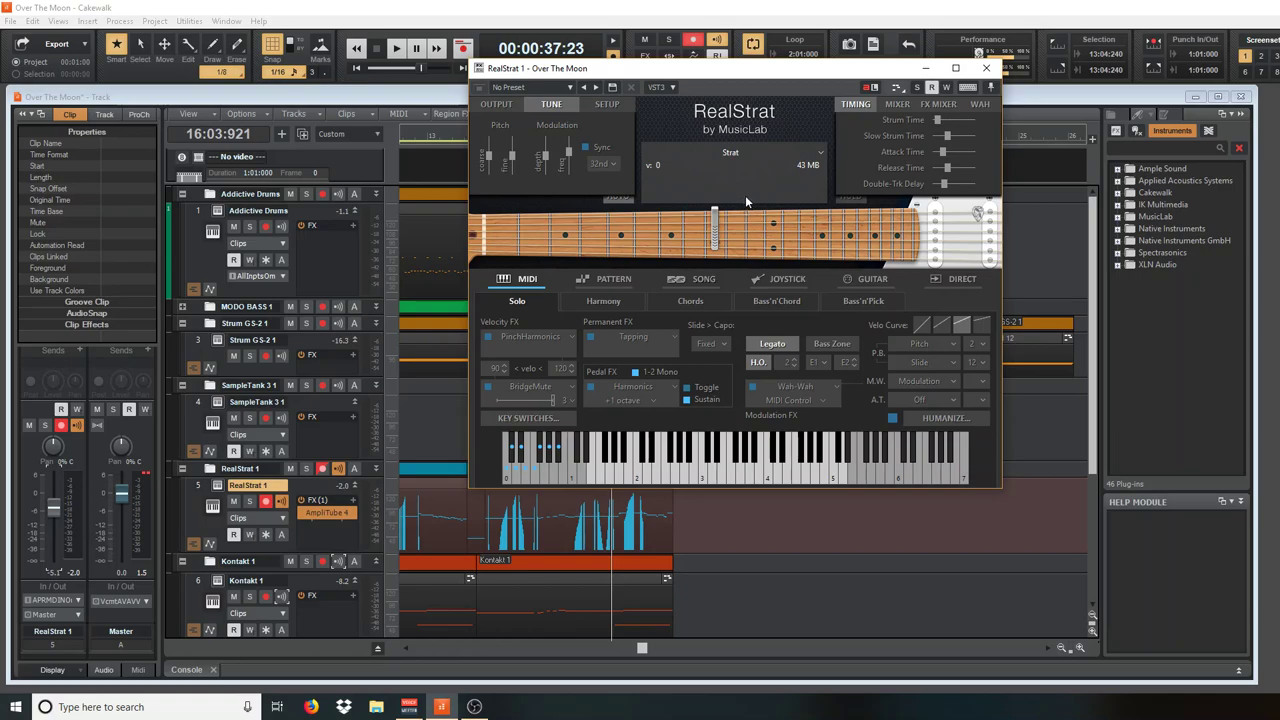
Open the RealStrat key switch list once more, close it, and minimize the instrument window
click(528, 419)
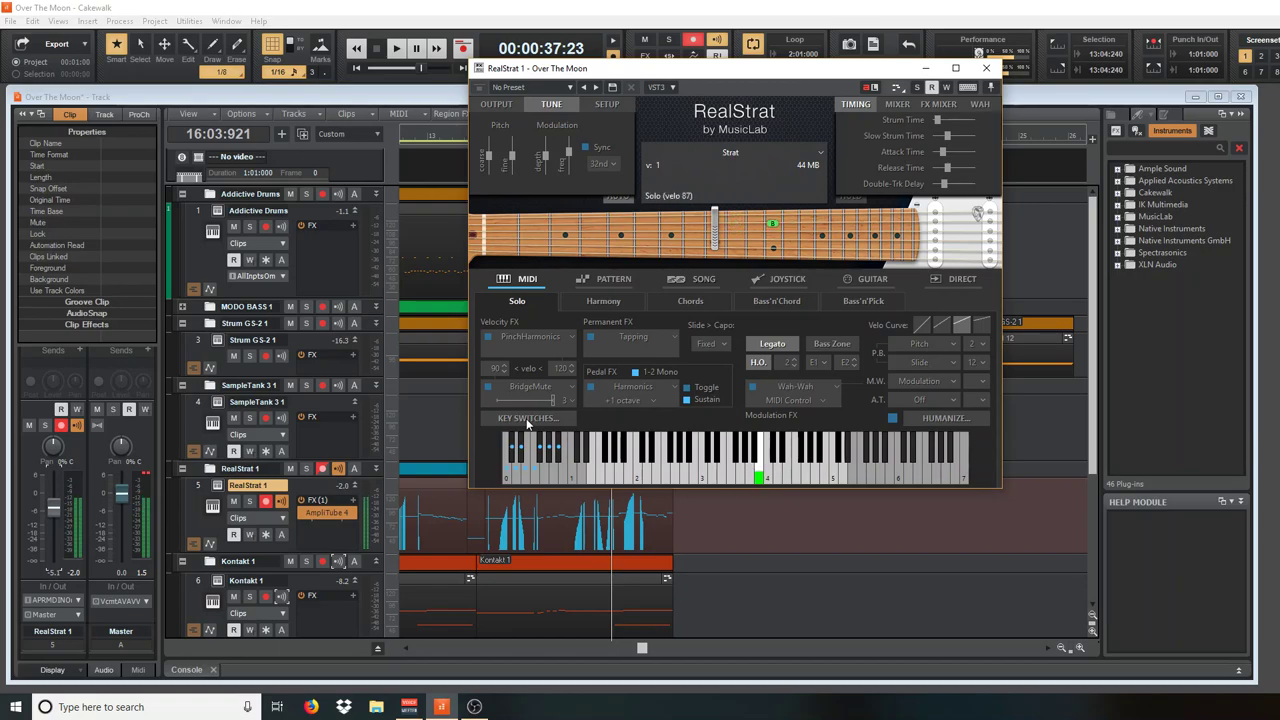
click(526, 418)
click(925, 68)
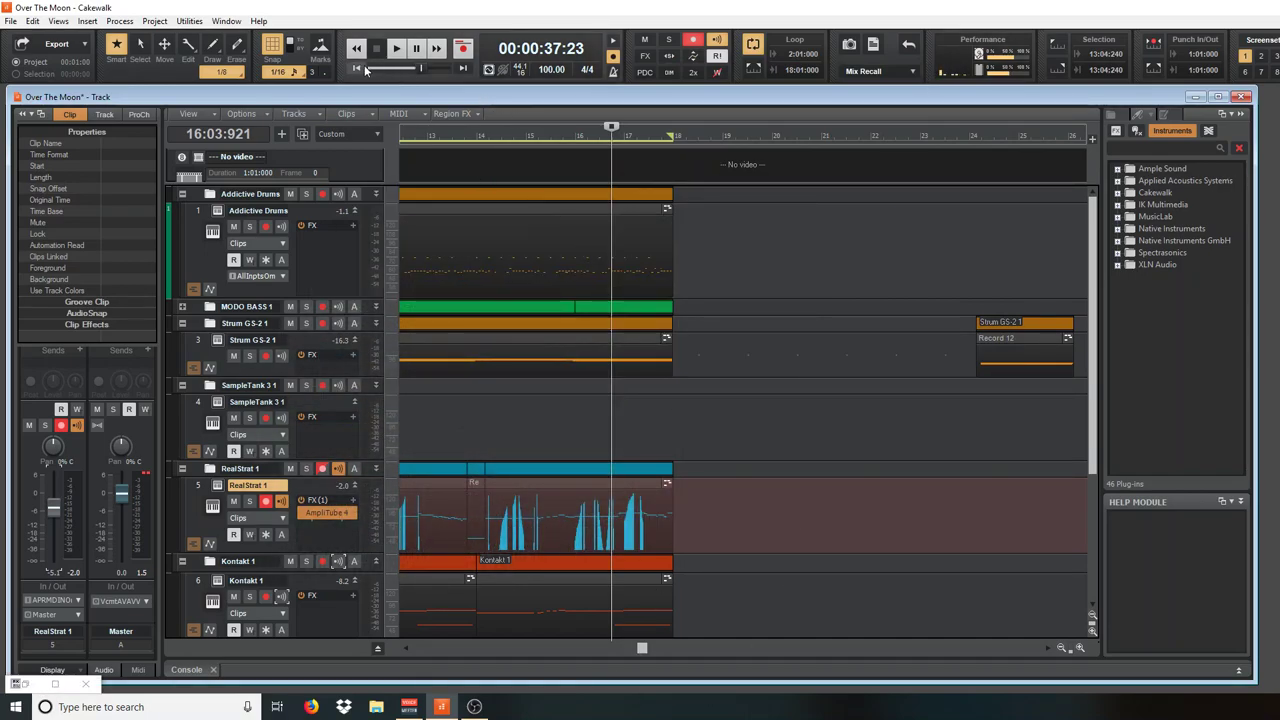
Play the arrangement from the start of the song, replay it from the beginning, and place the playhead in measure 8
click(362, 67)
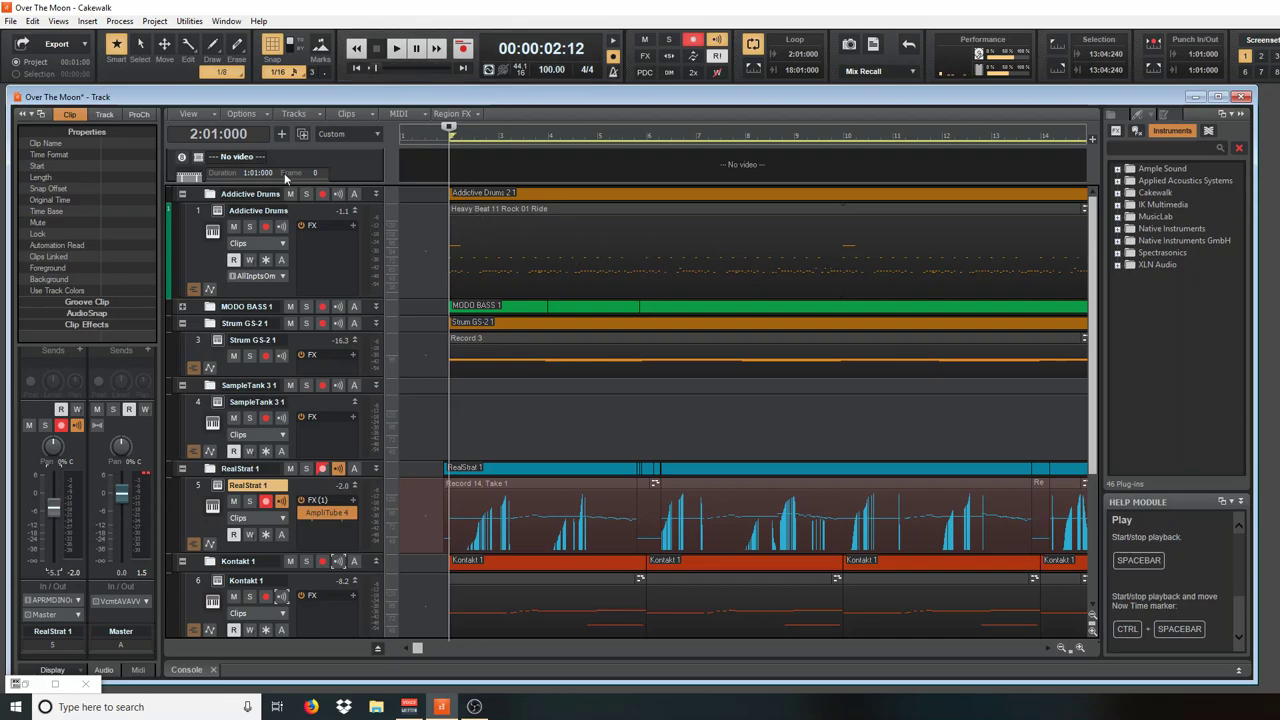
click(396, 52)
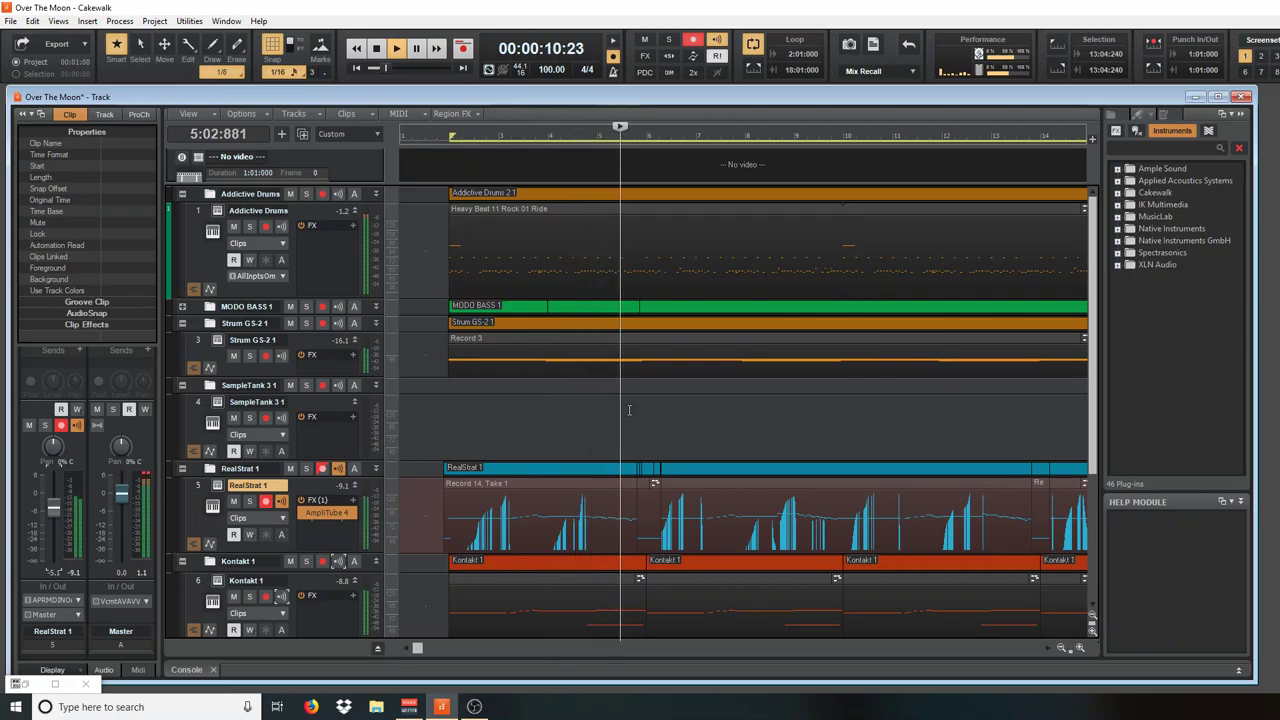
key(space)
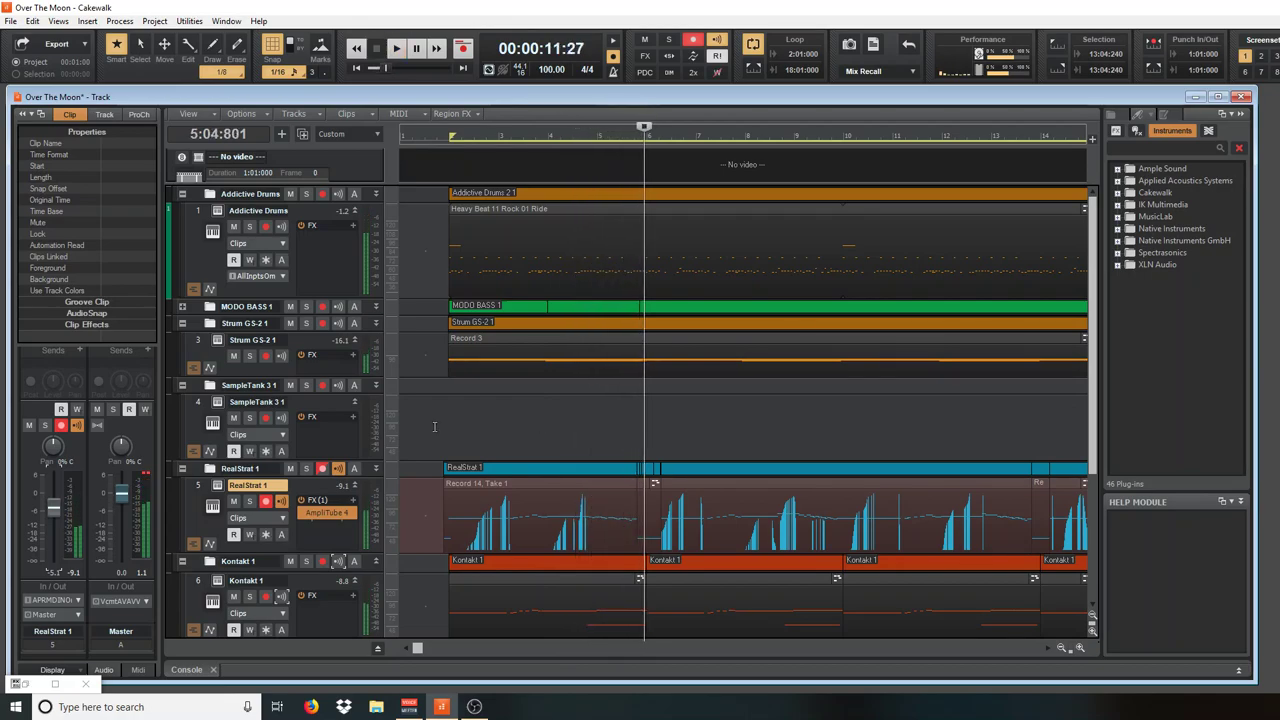
click(434, 427)
key(space)
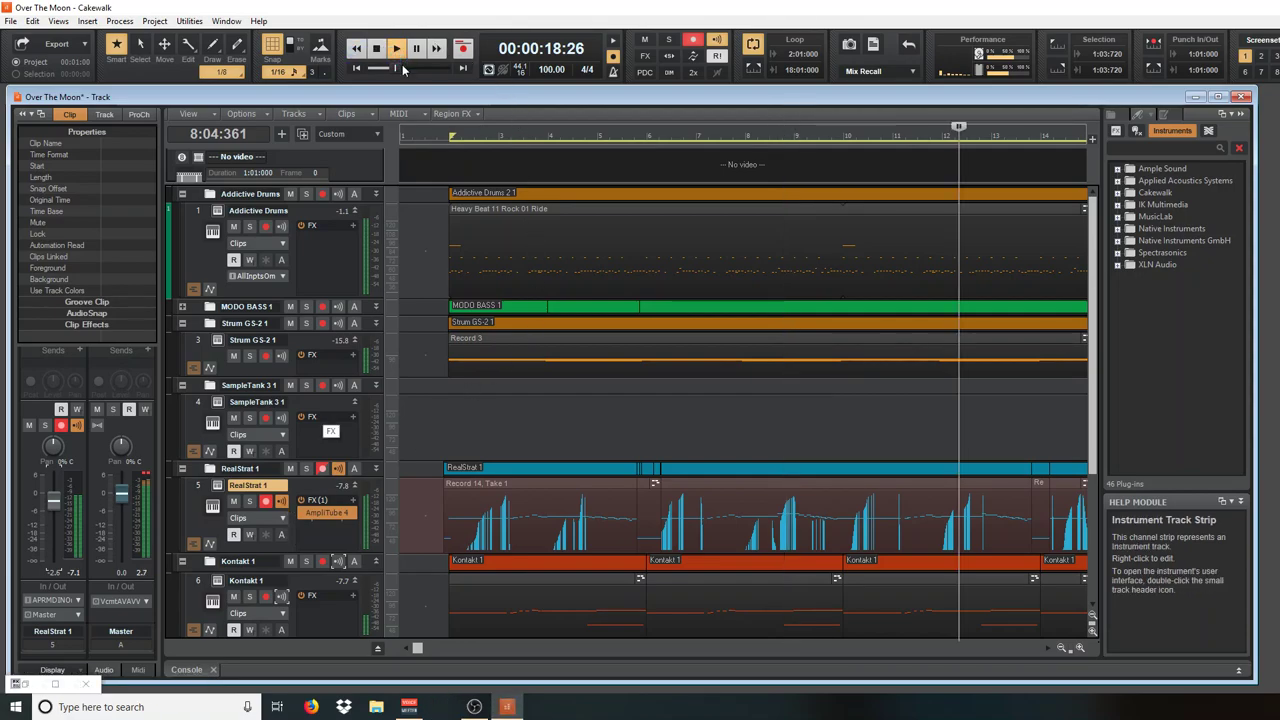
drag(401, 66, 408, 66)
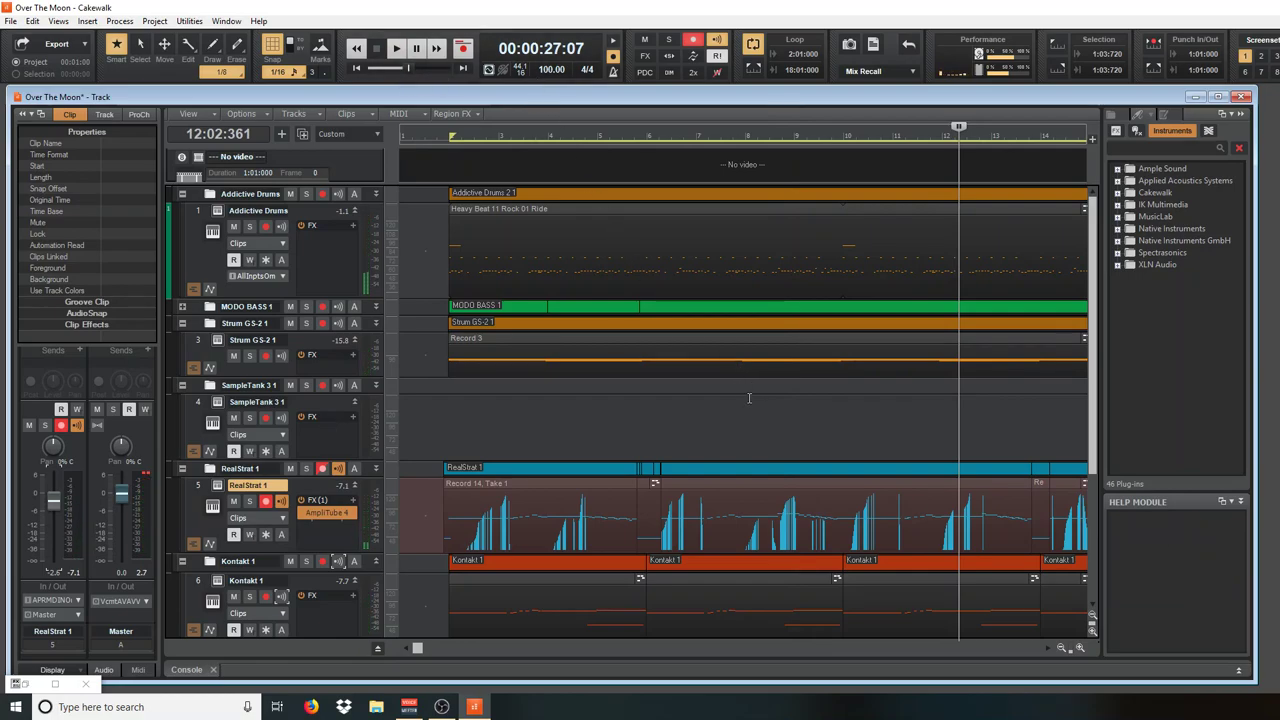
click(749, 397)
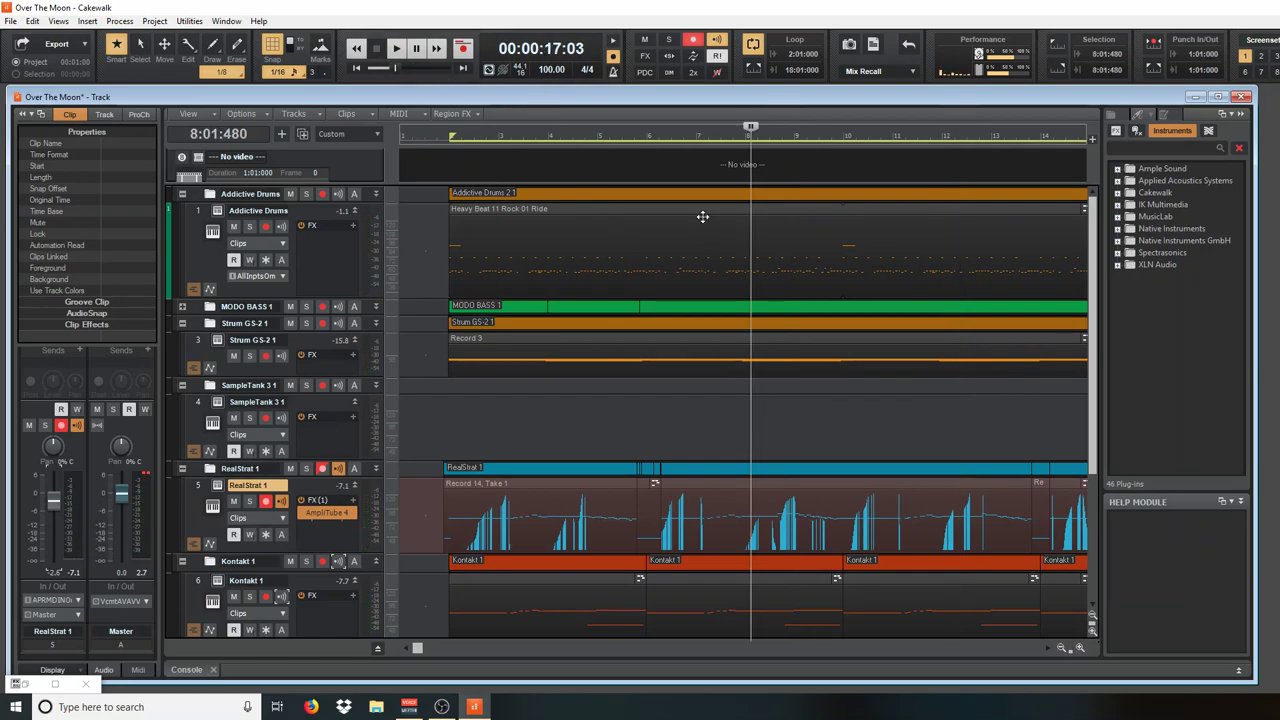
Disarm the RealStrat 1 track folder and arm the SampleTank 3 1 folder for recording
scroll(644, 349, down, 1)
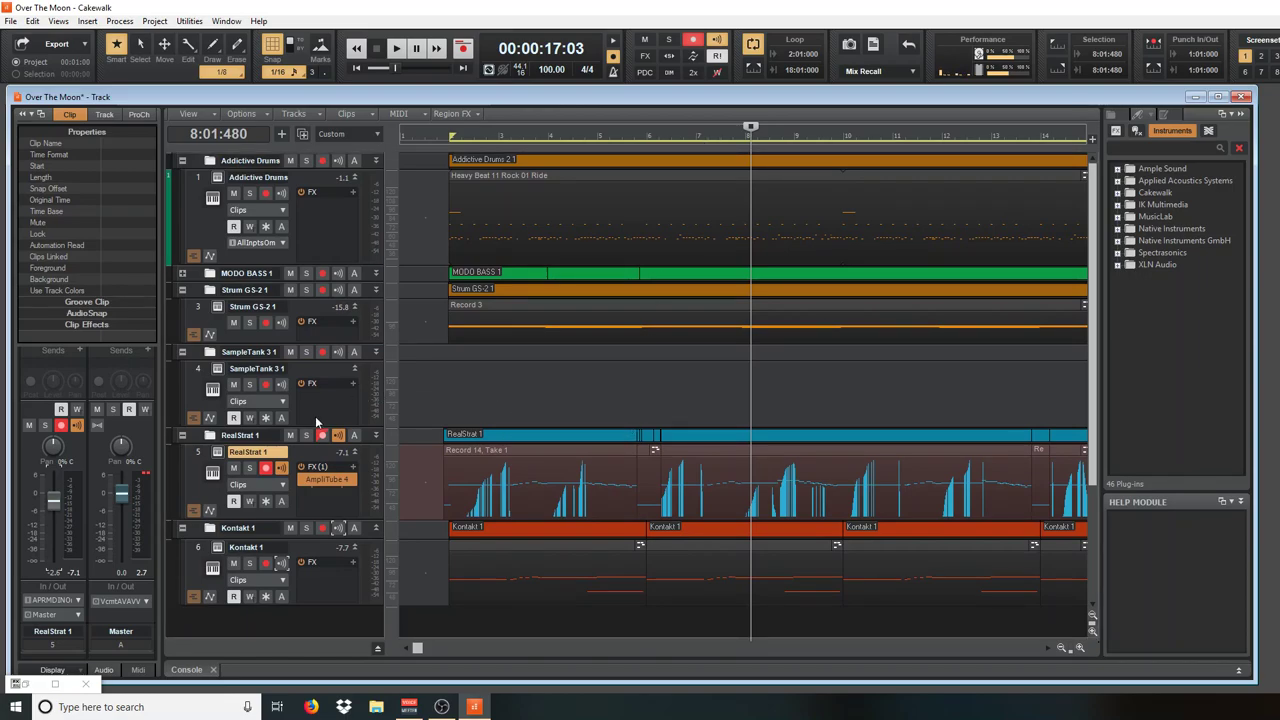
click(322, 436)
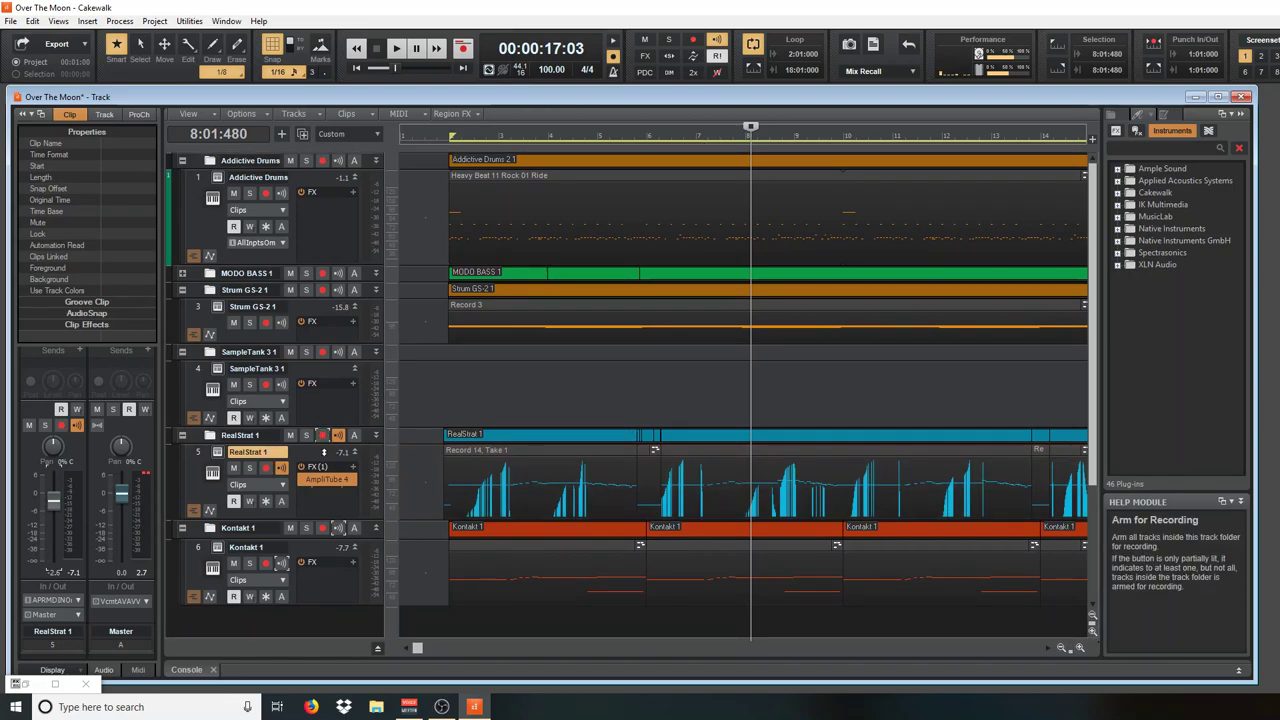
click(322, 353)
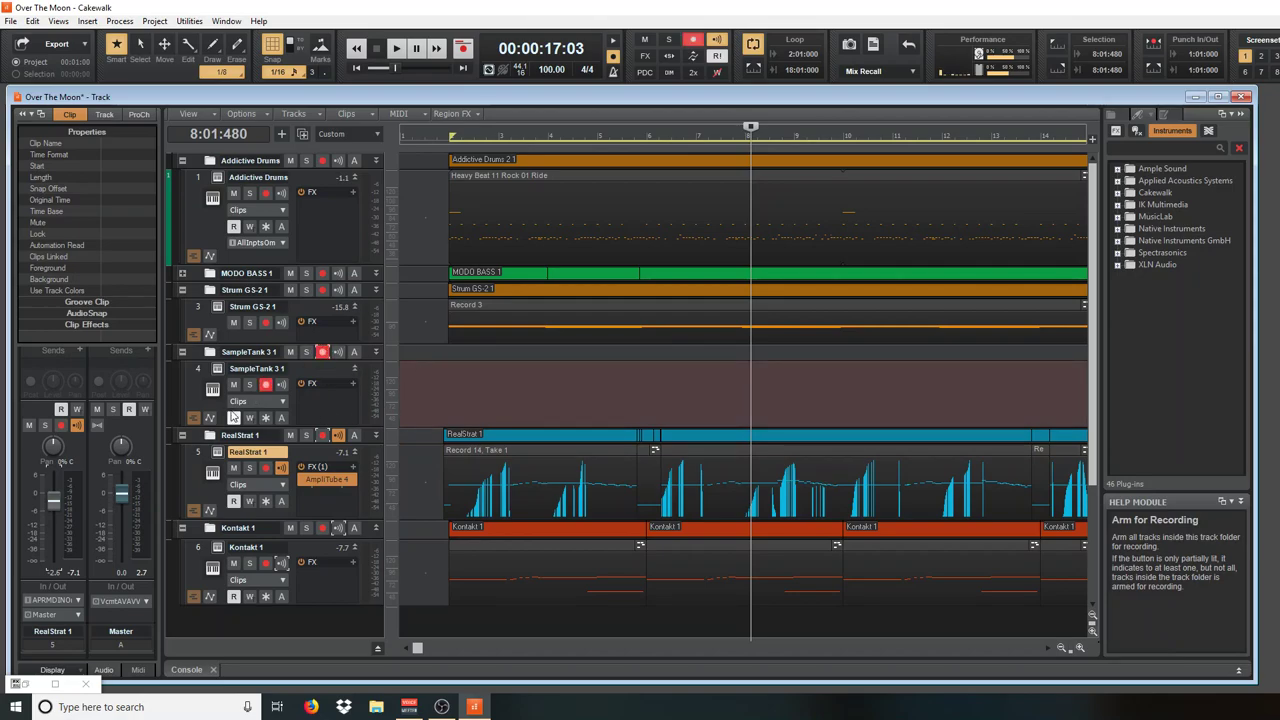
Open the SampleTank 3 instrument, widen the track view, and move the instrument window clear of the track headers
click(213, 386)
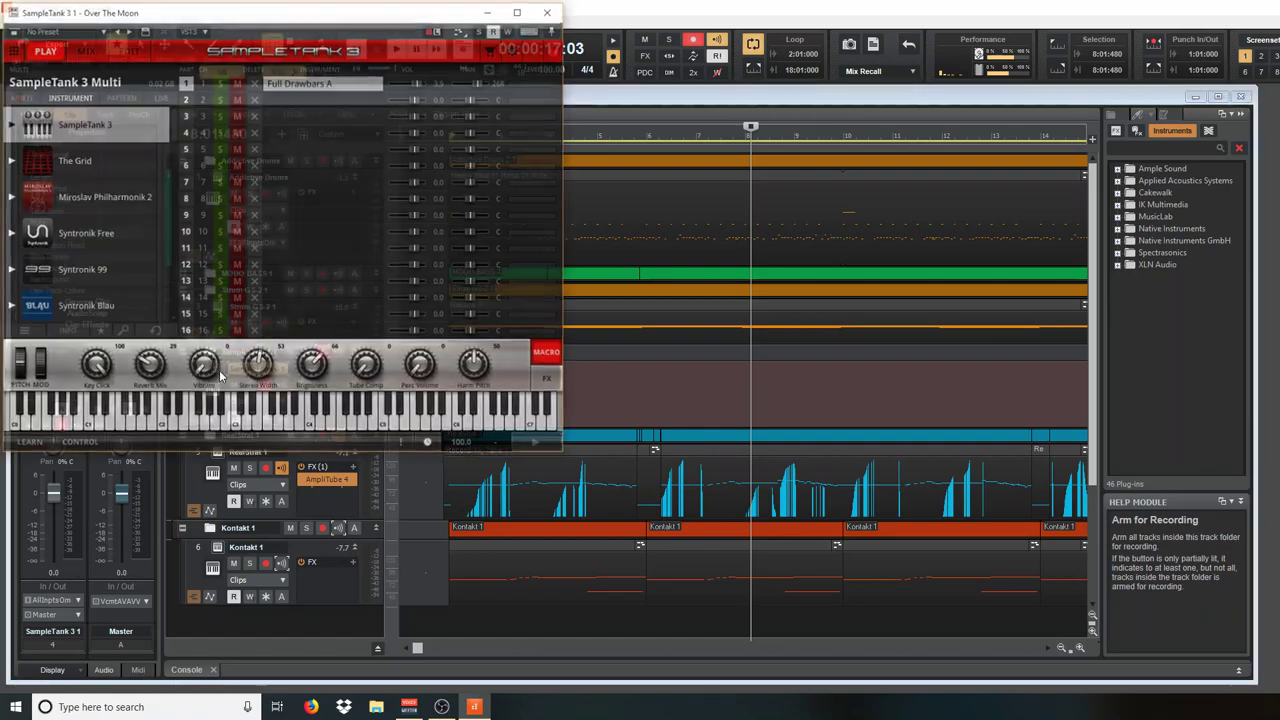
drag(283, 18, 359, 64)
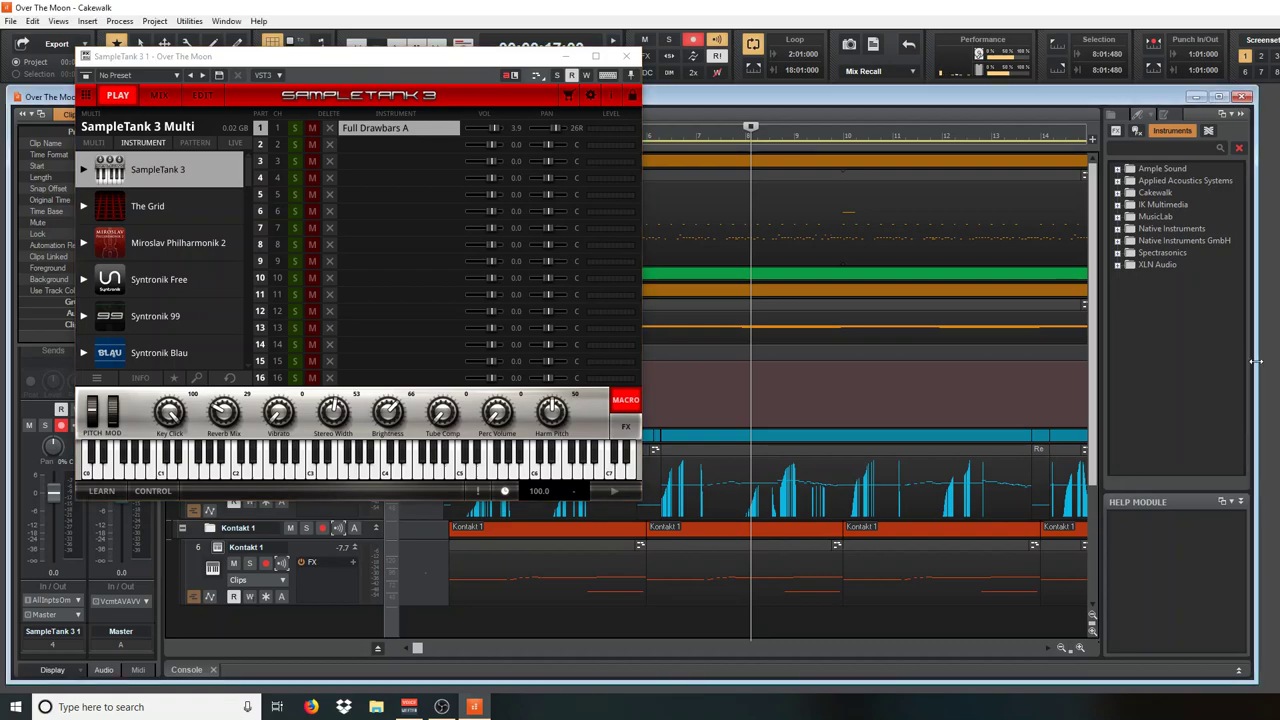
drag(1262, 368, 1279, 368)
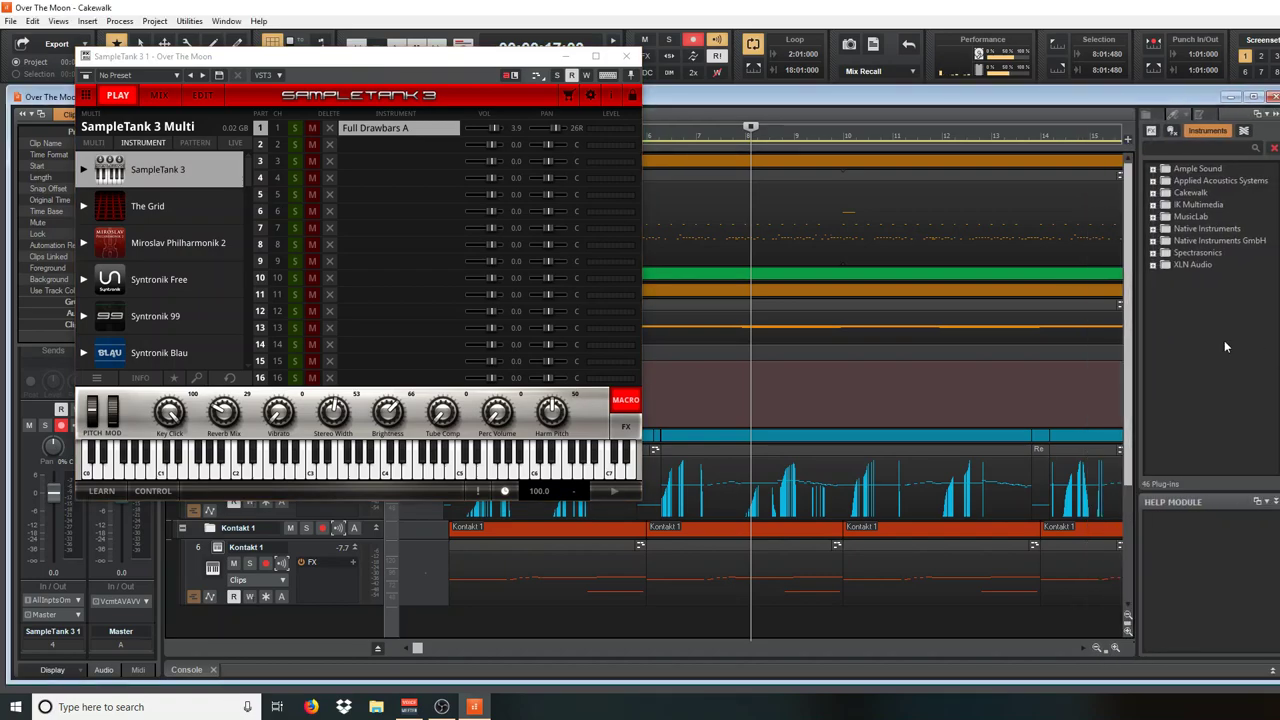
drag(458, 58, 885, 96)
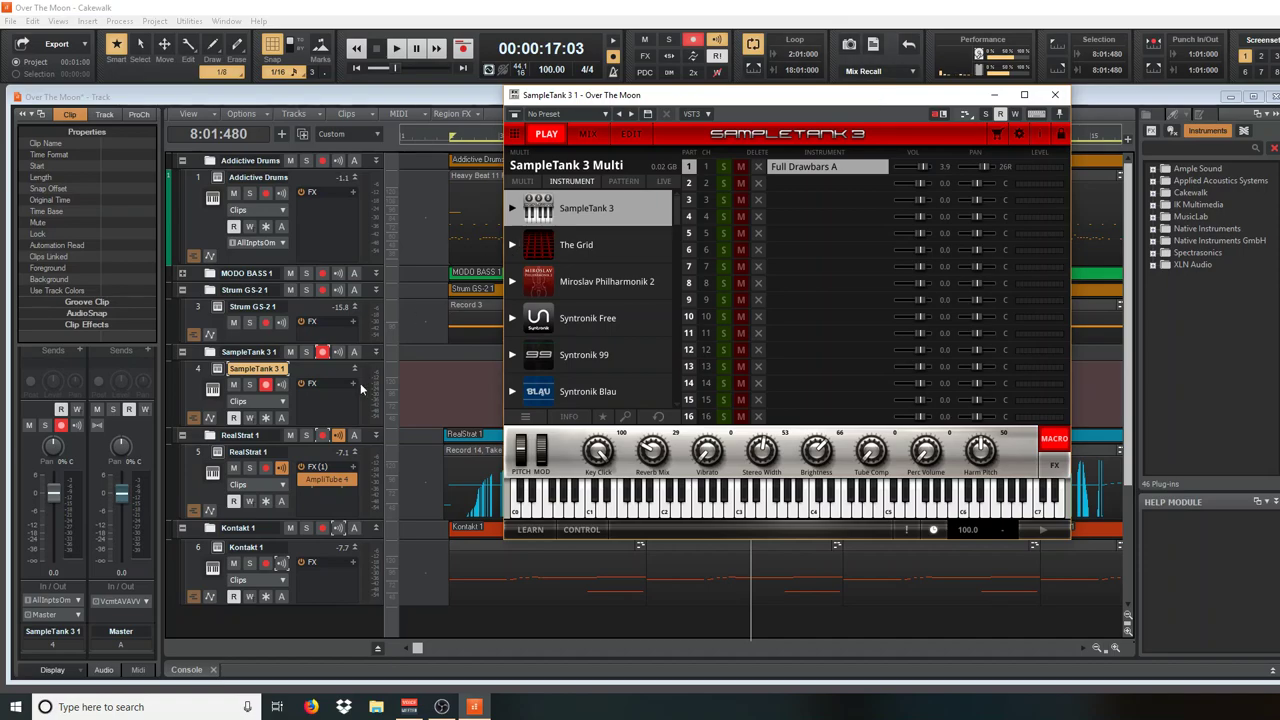
Switch input echo from RealStrat 1 to SampleTank 3 1, pan Full Drawbars A to L2, and minimize the instrument window
click(340, 442)
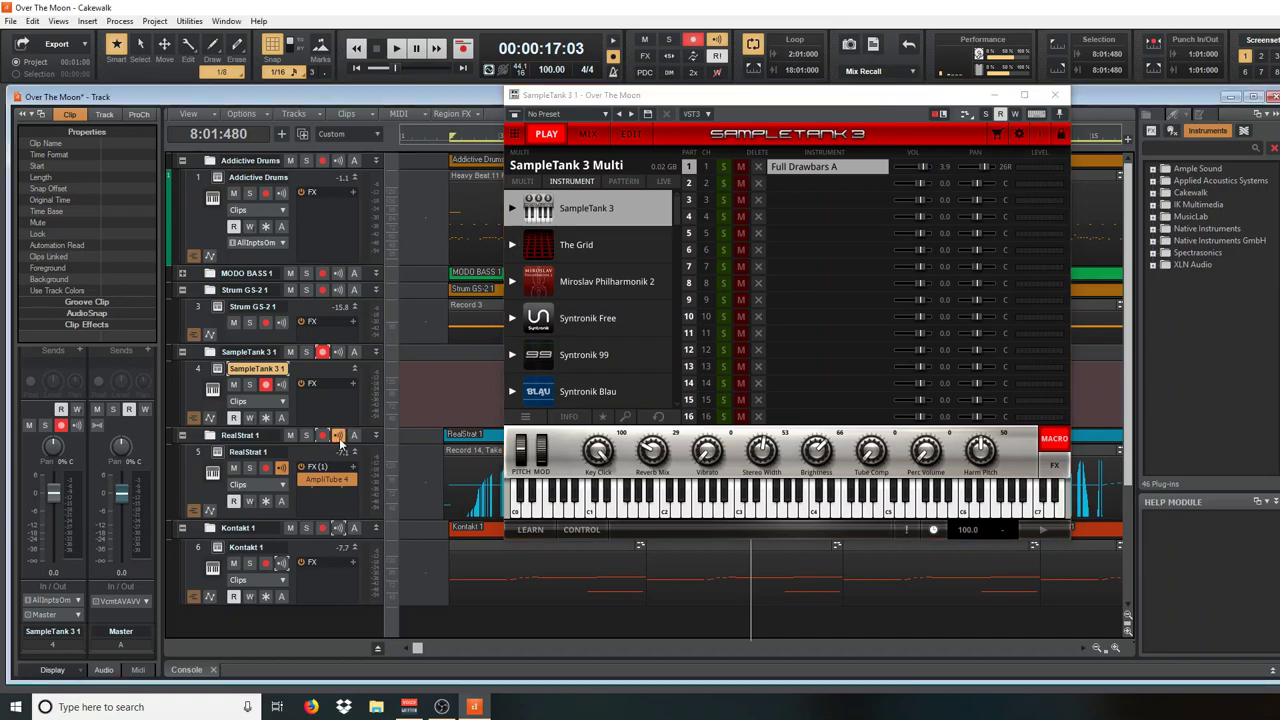
click(338, 352)
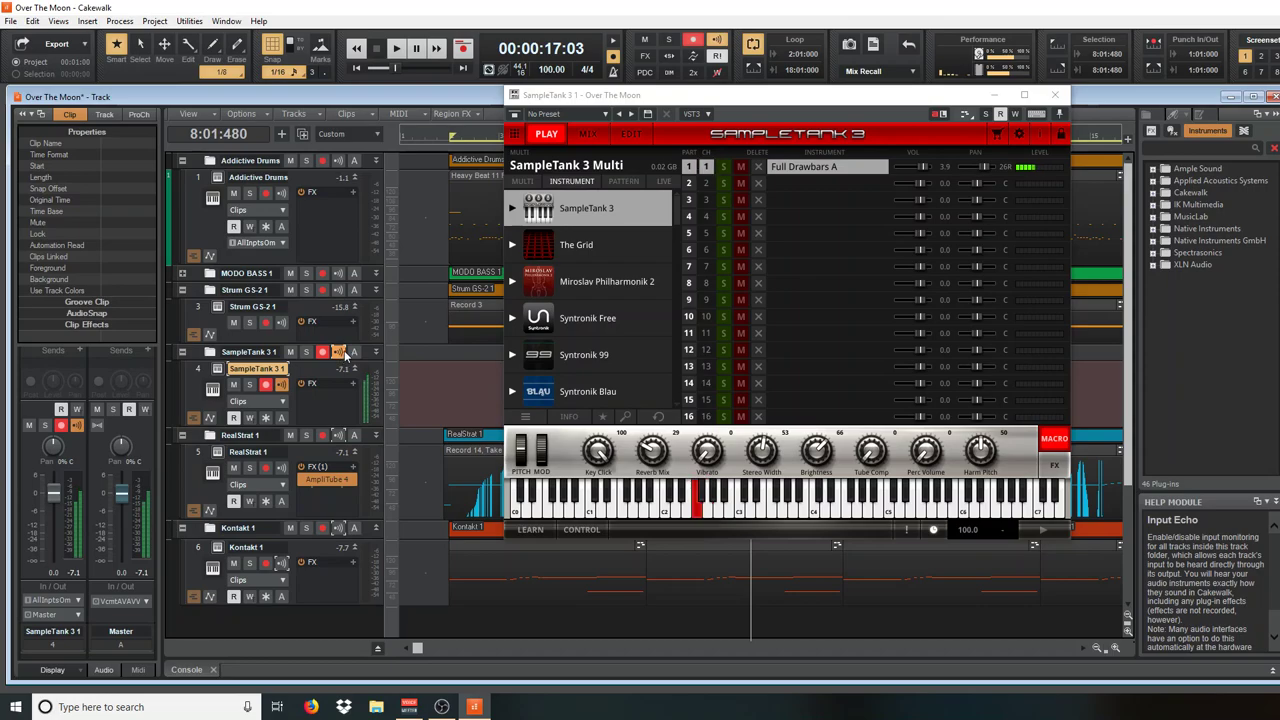
click(977, 166)
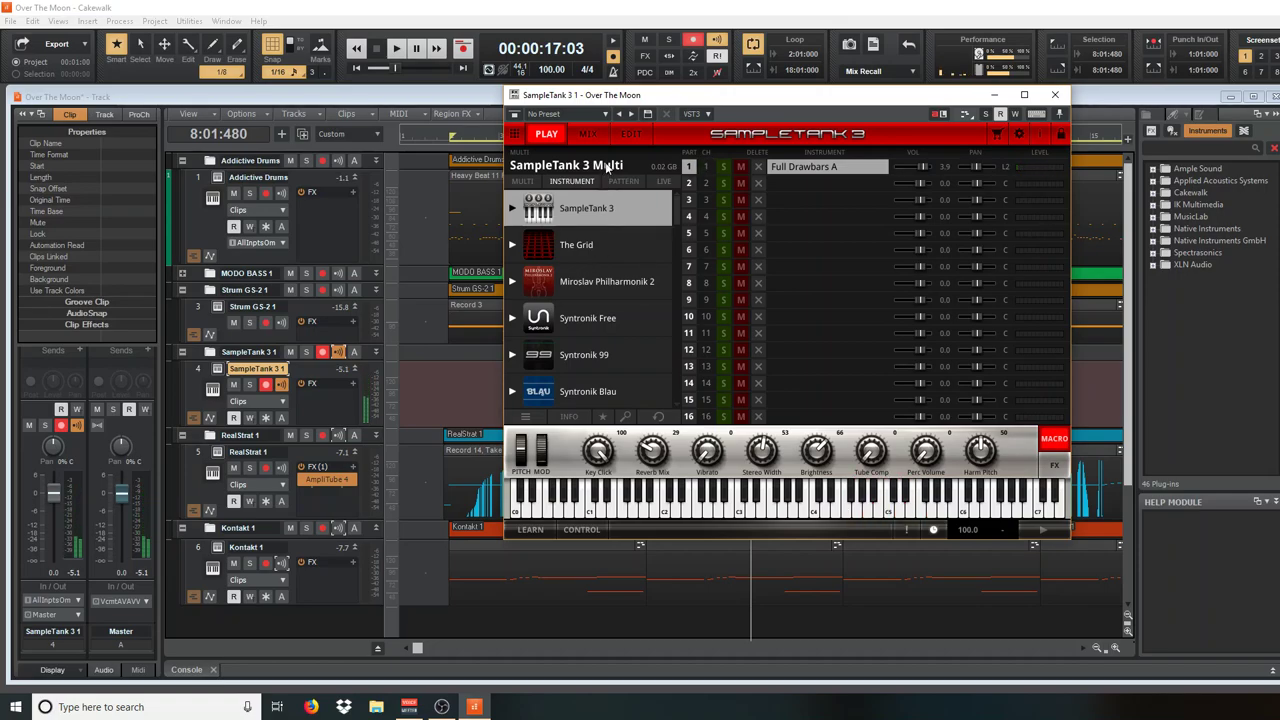
click(994, 96)
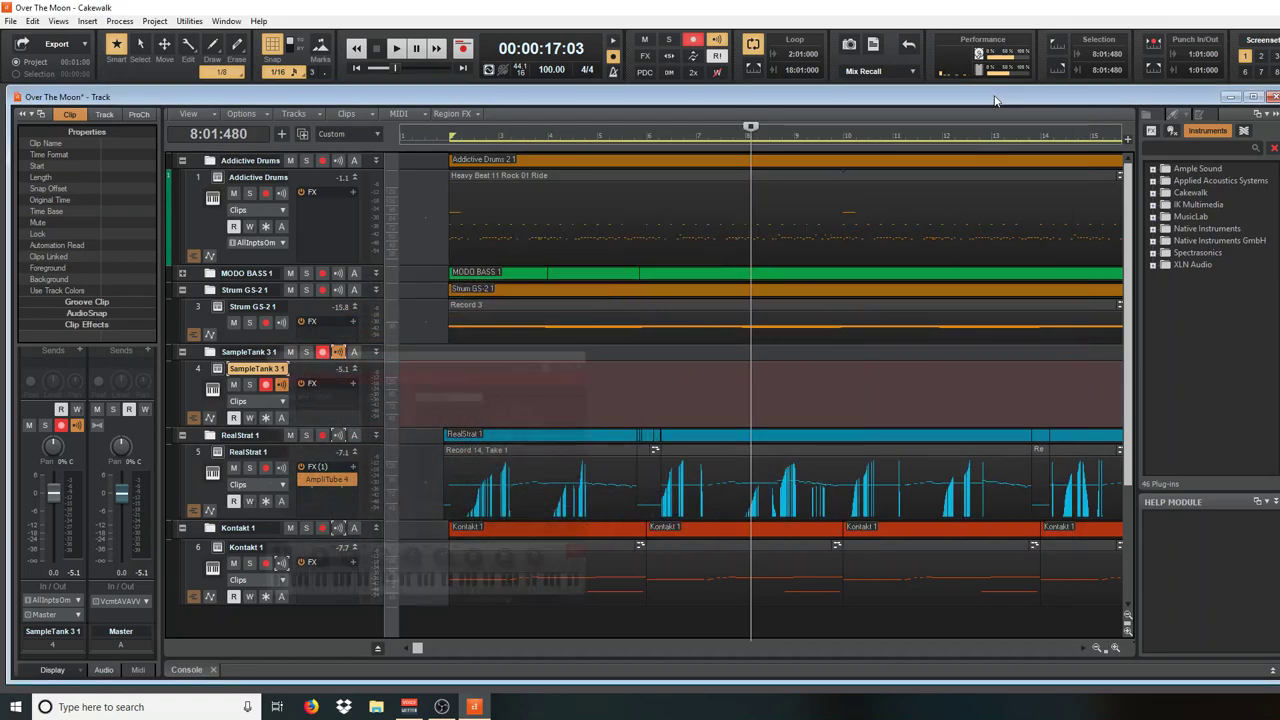
Play the song repeatedly from the beginning with the SampleTank organ monitored live, and stop playback
click(435, 138)
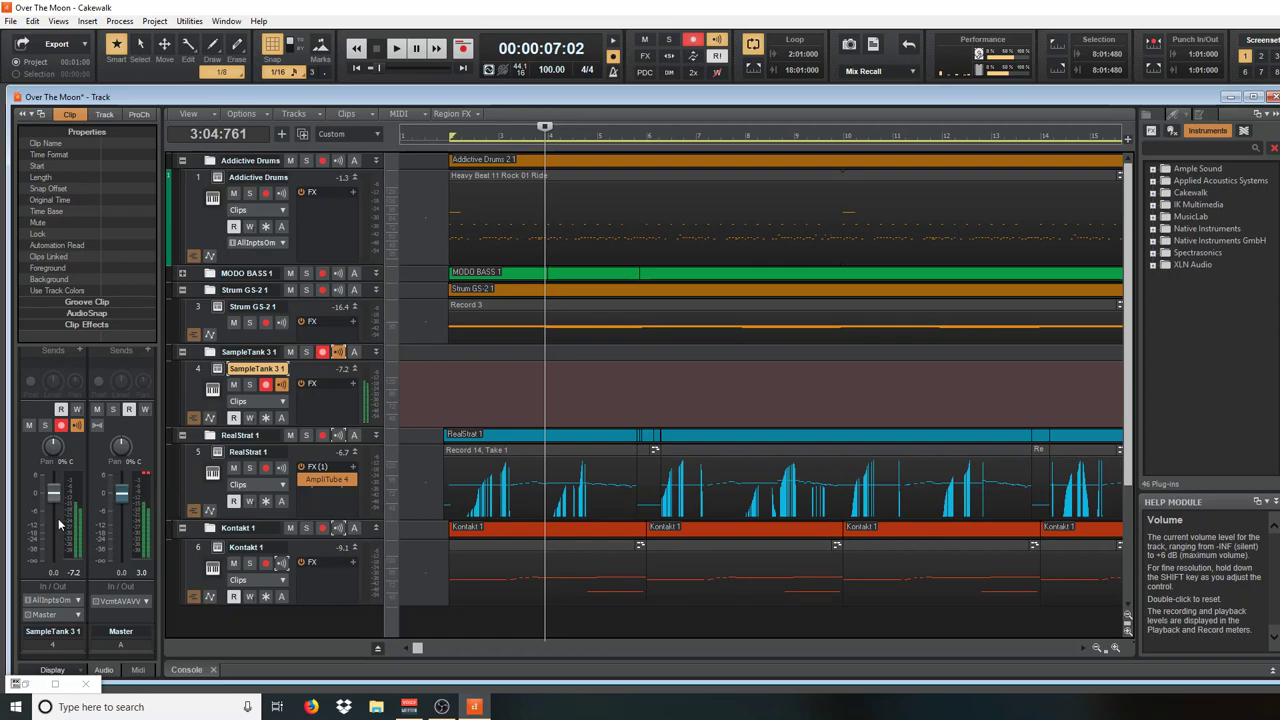
click(432, 141)
key(space)
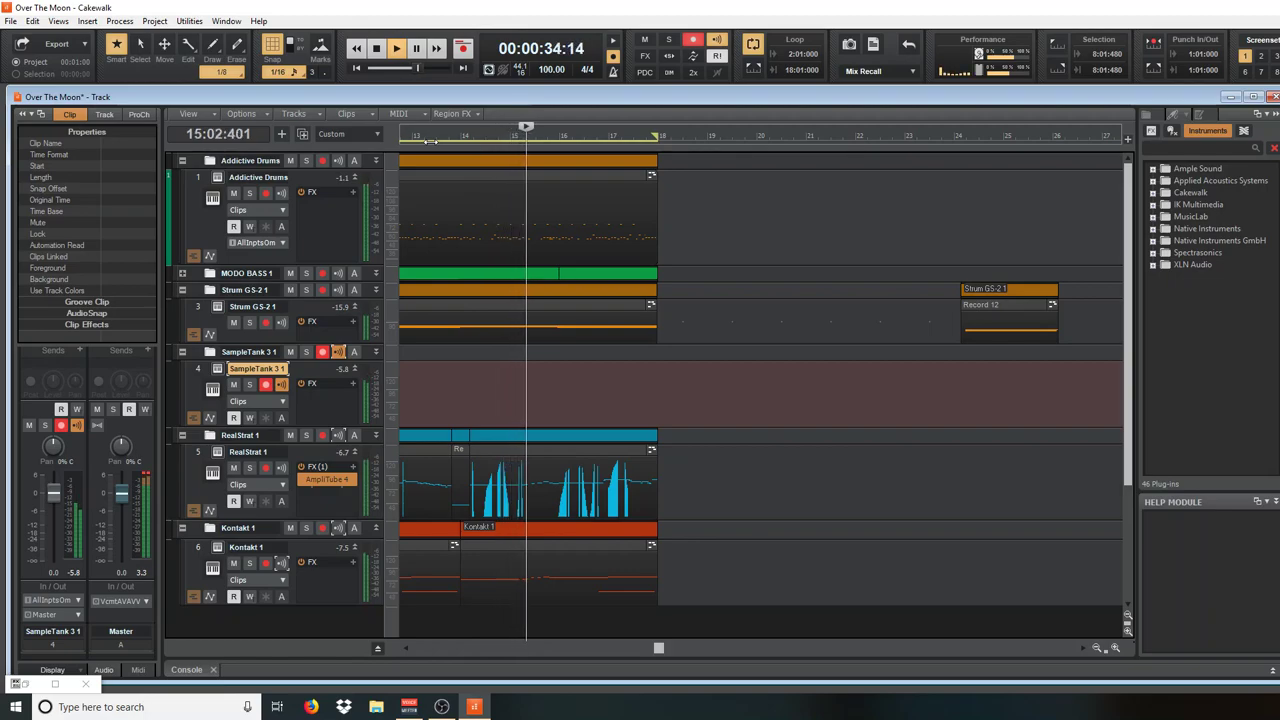
key(space)
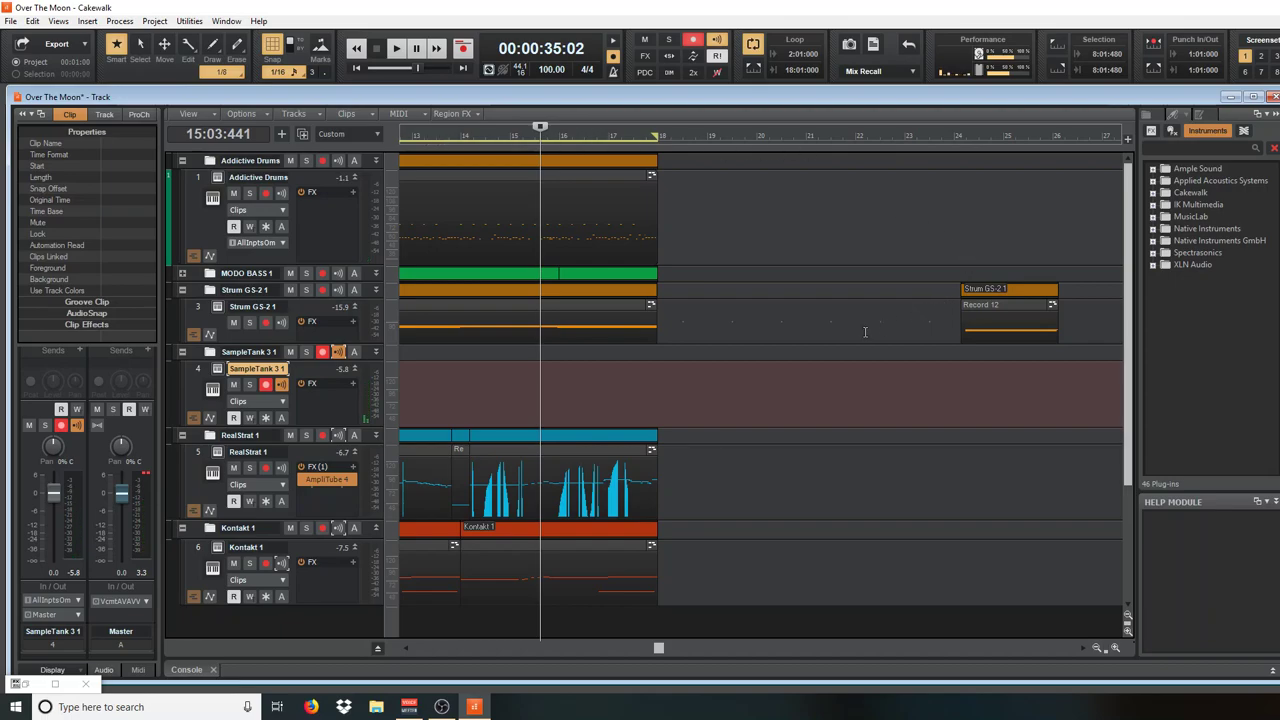
click(954, 134)
key(space)
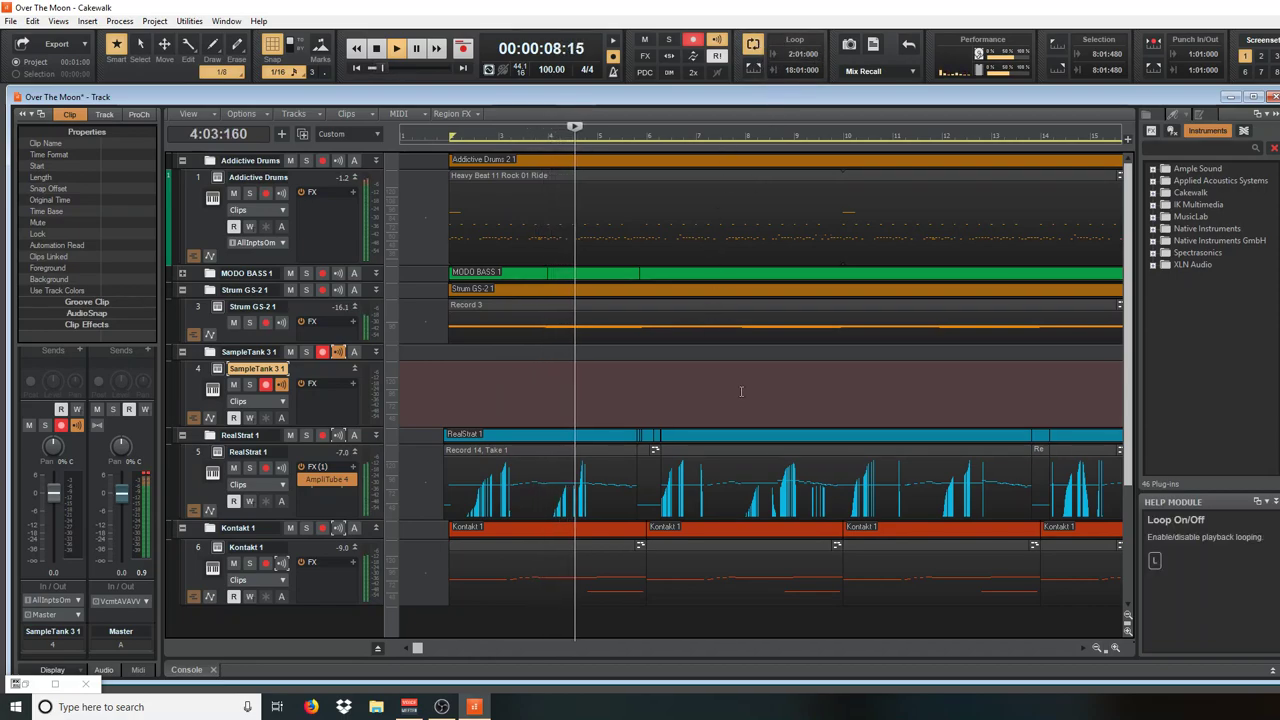
key(space)
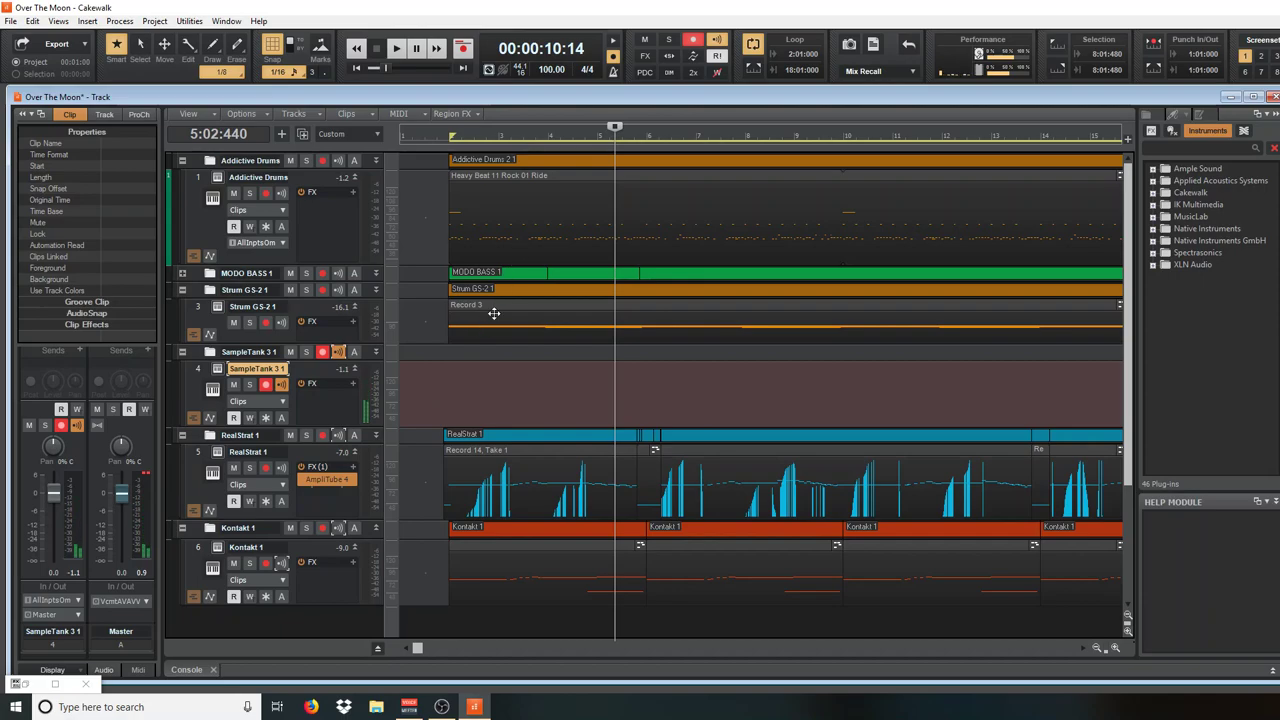
Disarm the SampleTank 3 1 track folder and turn off its input echo
click(324, 355)
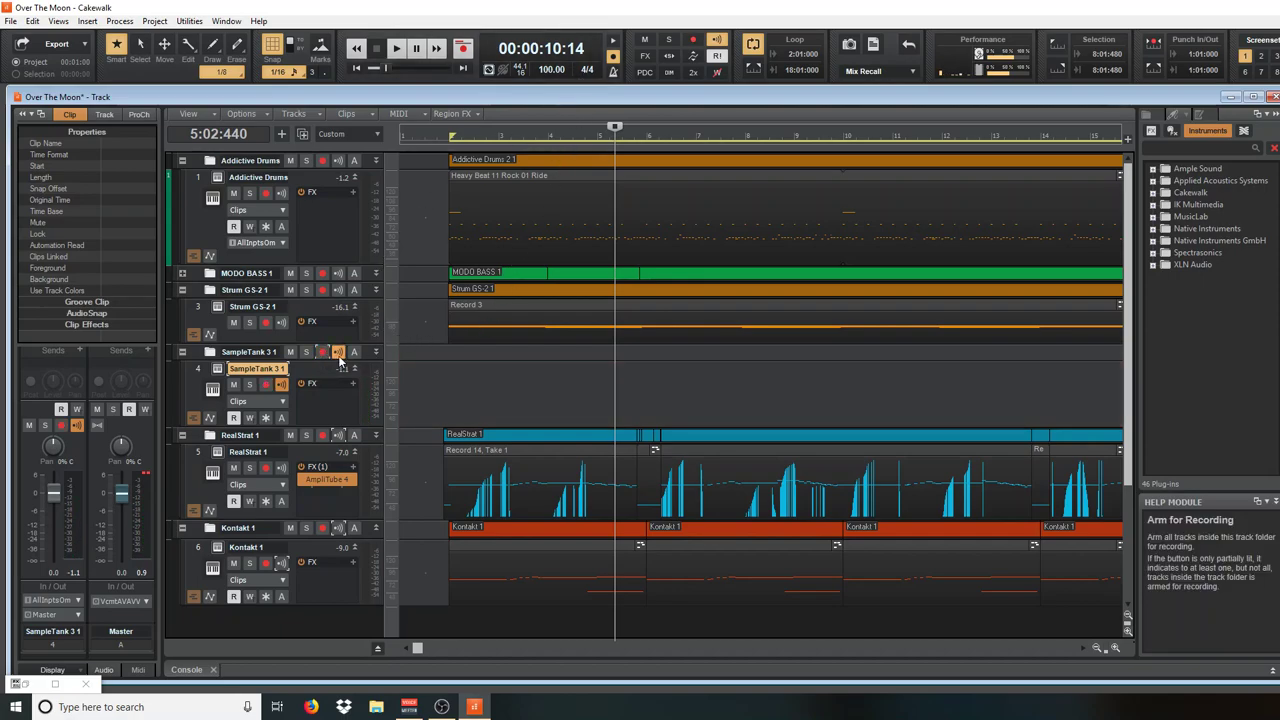
click(339, 354)
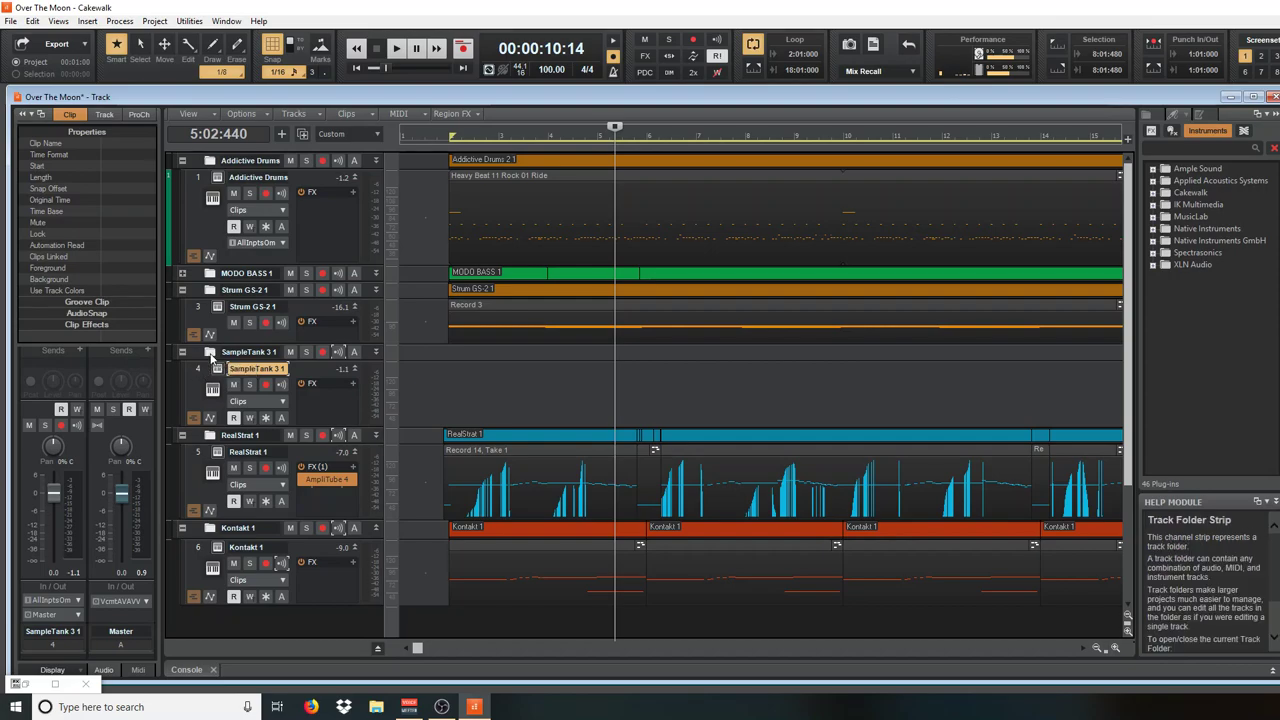
Delete the SampleTank 3 1 track folder together with its track, and place the playhead just before measure 2
right_click(210, 357)
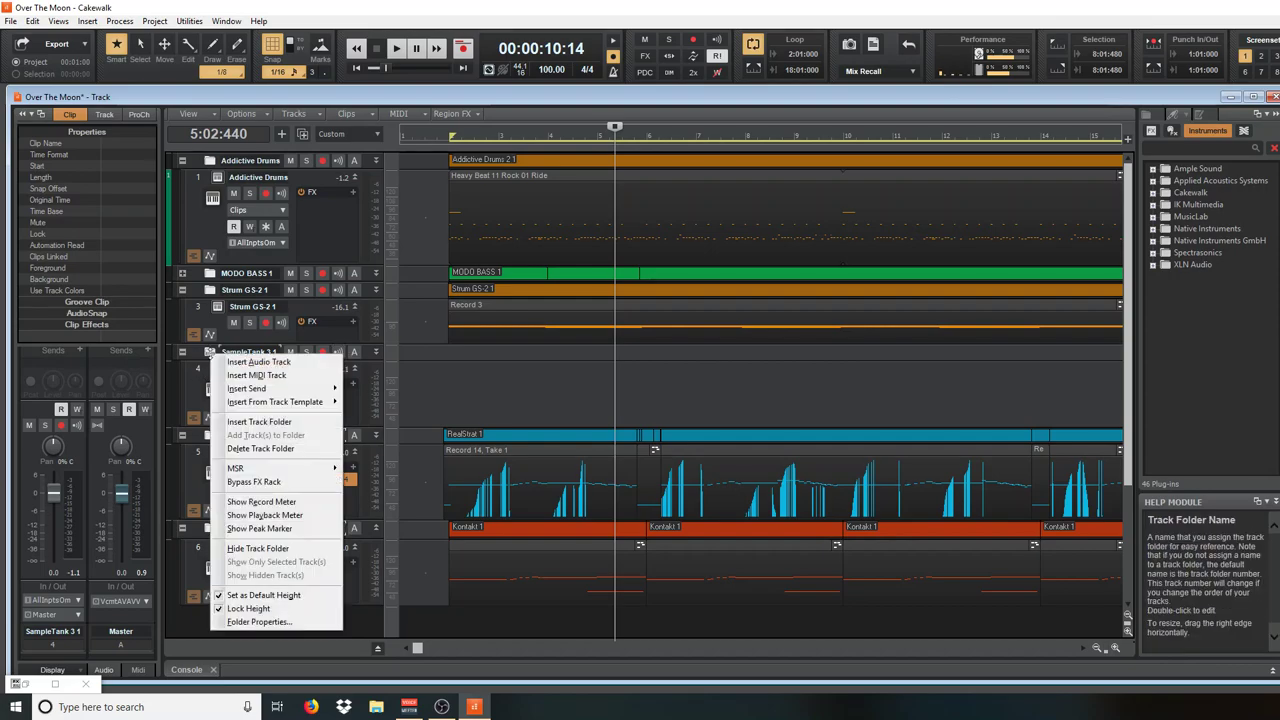
mouse_move(229, 400)
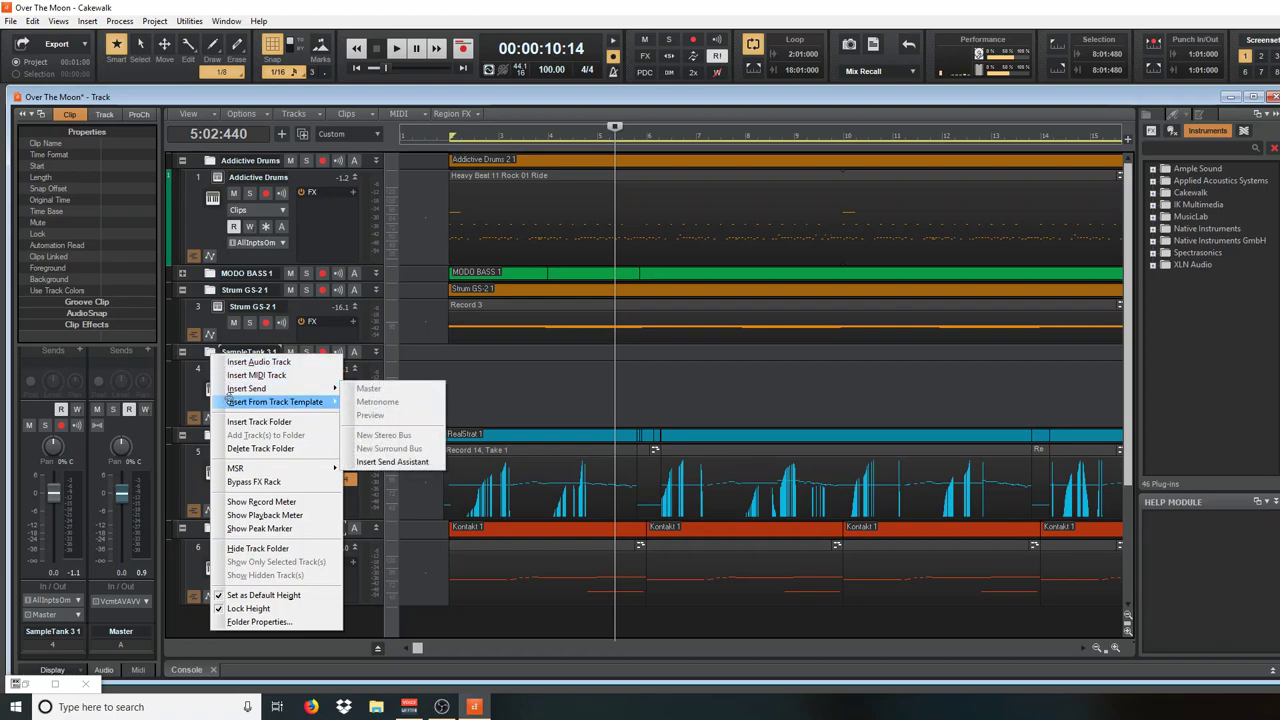
click(240, 450)
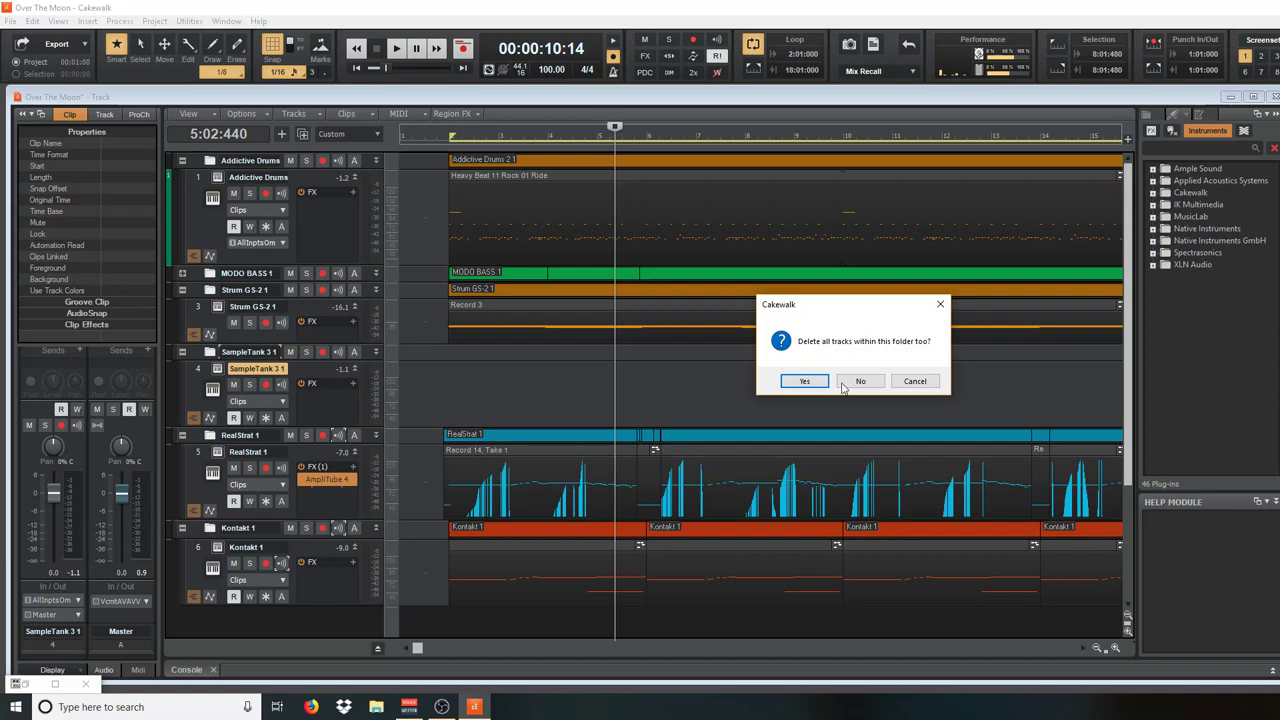
click(806, 383)
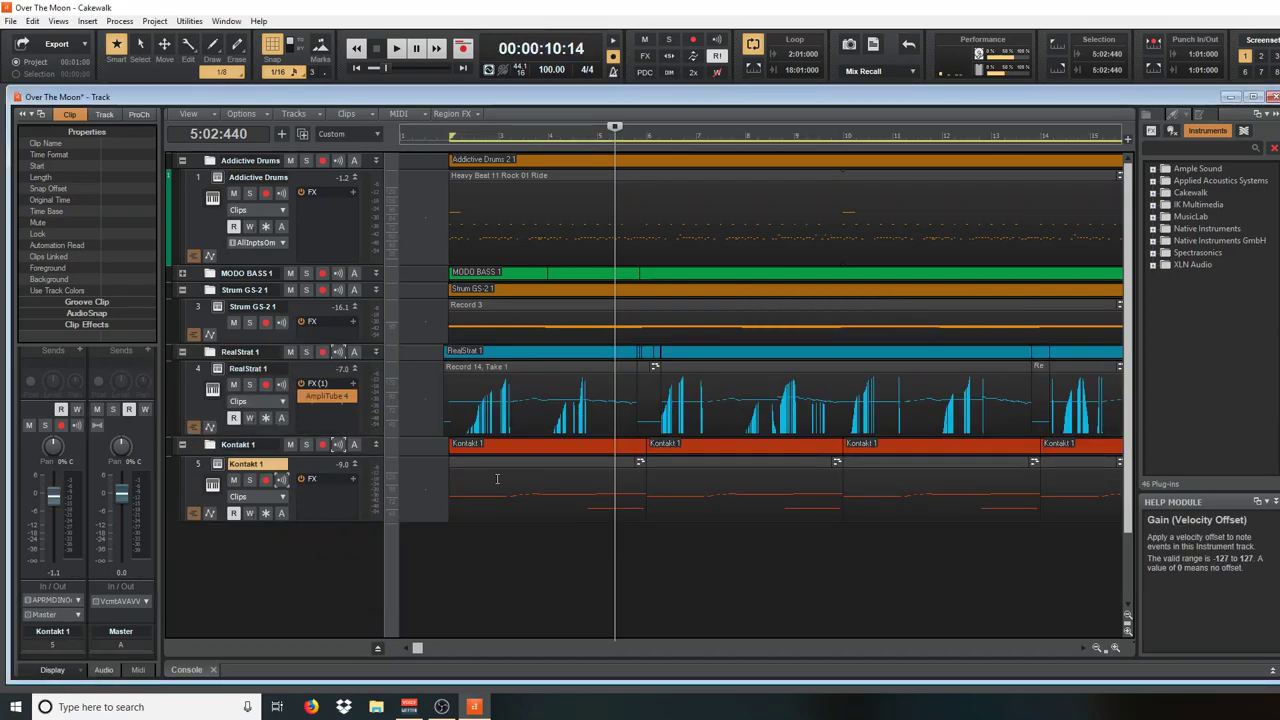
click(443, 561)
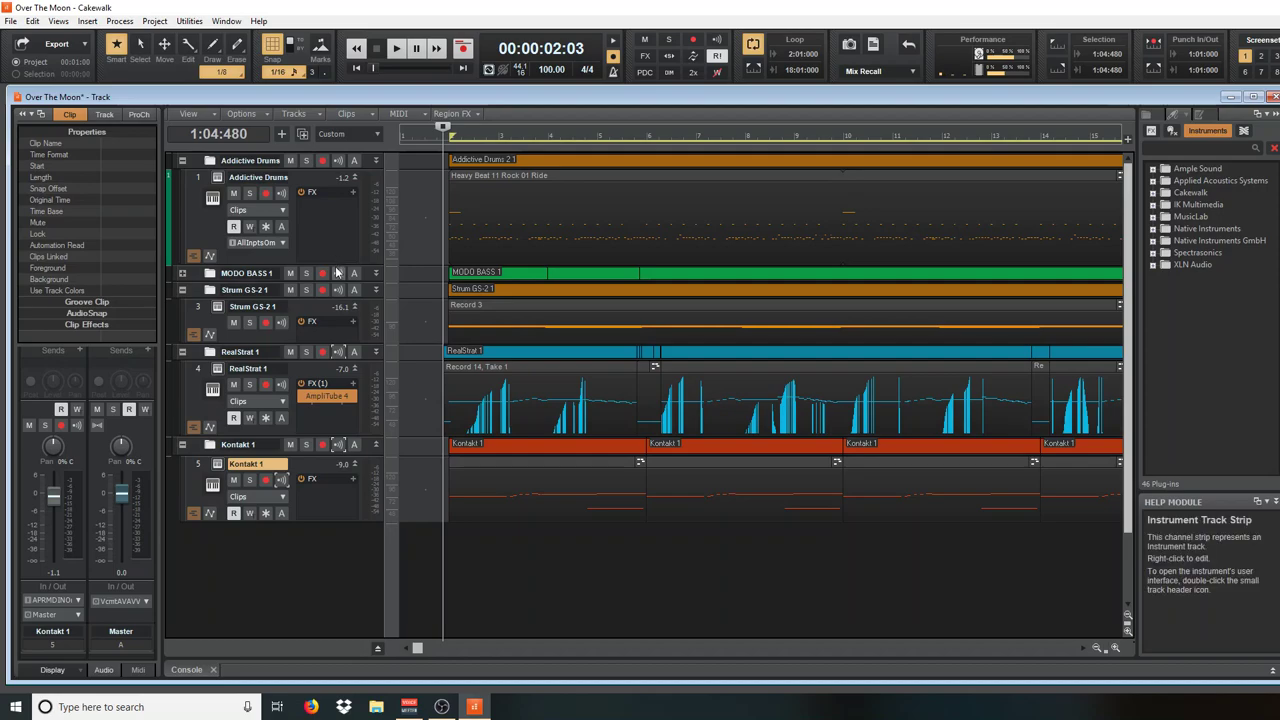
Reduce the height of the Addictive Drums track and expand the Applied Acoustics Systems folder in the plug-in browser
drag(337, 265, 336, 250)
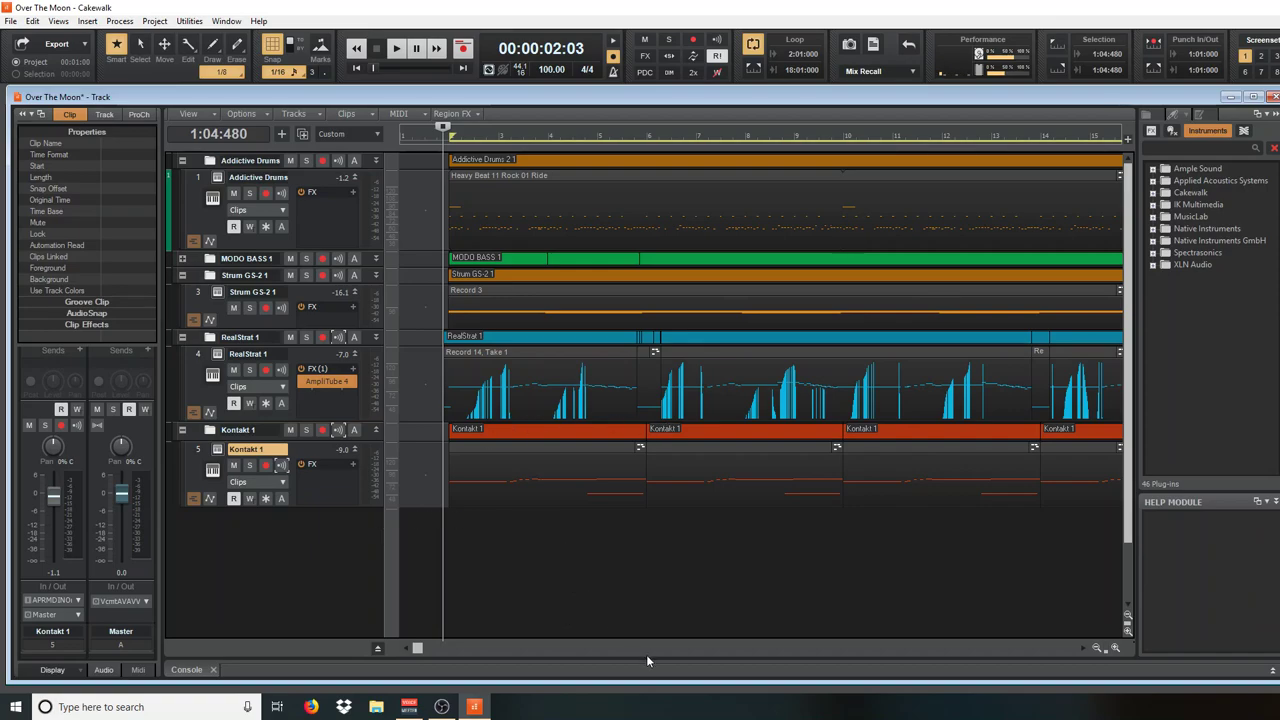
drag(423, 646, 637, 645)
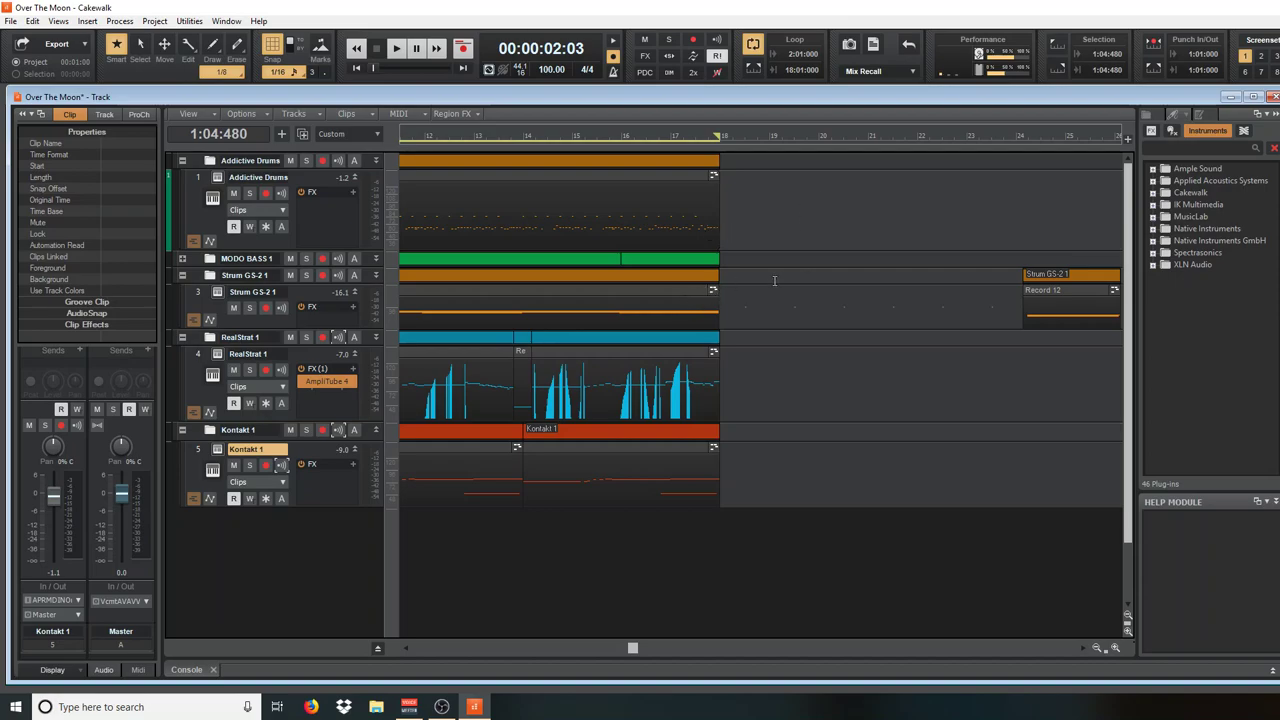
scroll(703, 360, down, 1)
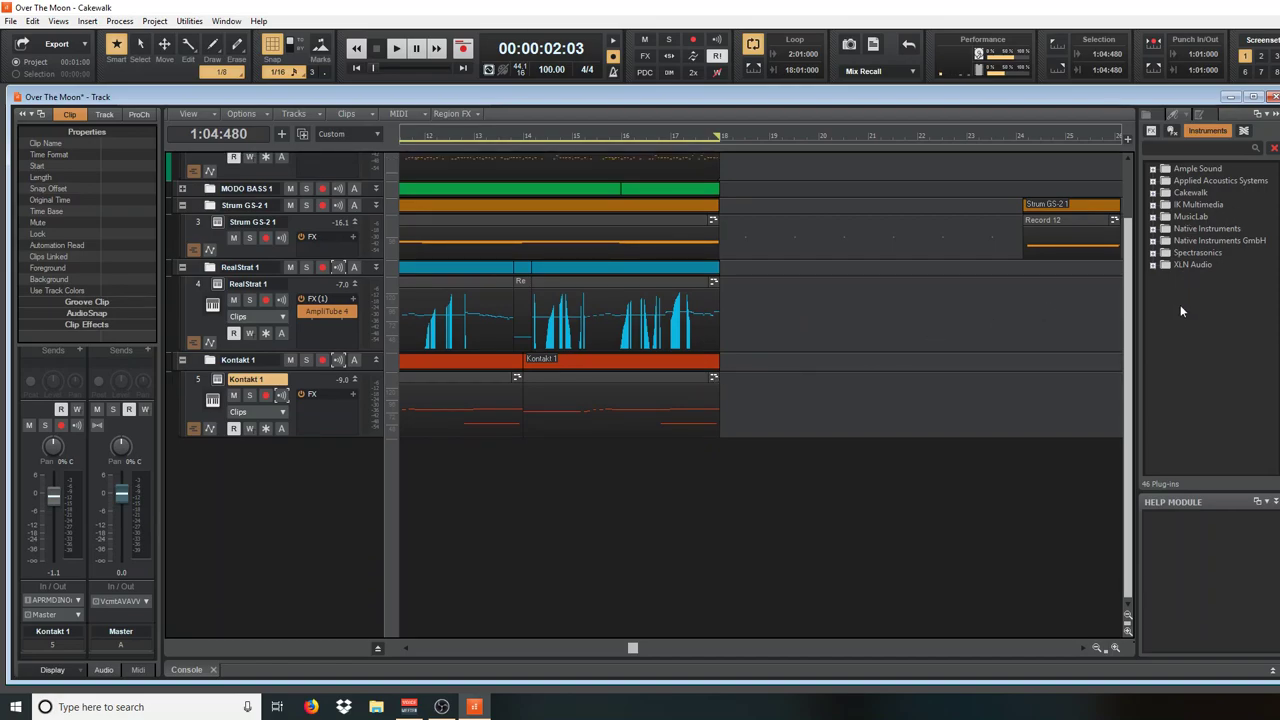
click(1153, 181)
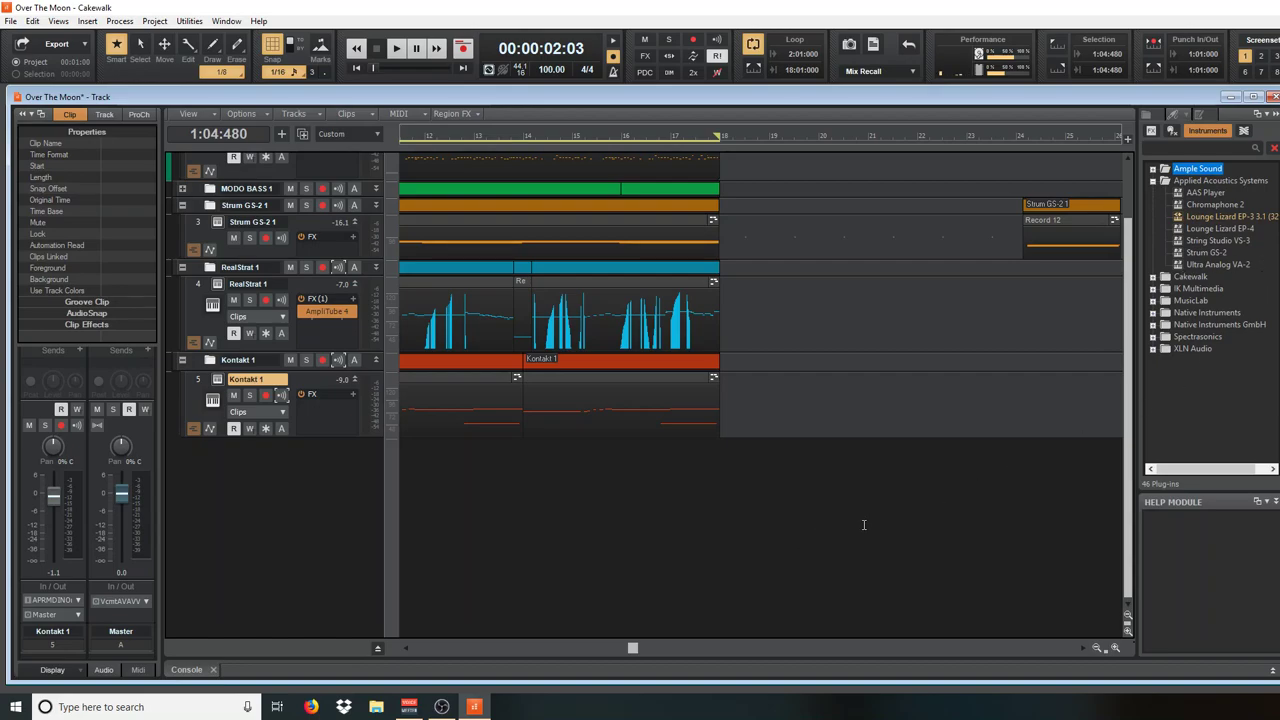
Look through the audio effects insertable on the Kontakt 1 track, and briefly switch RealStrat 1's input echo on and off
right_click(329, 402)
mouse_move(347, 415)
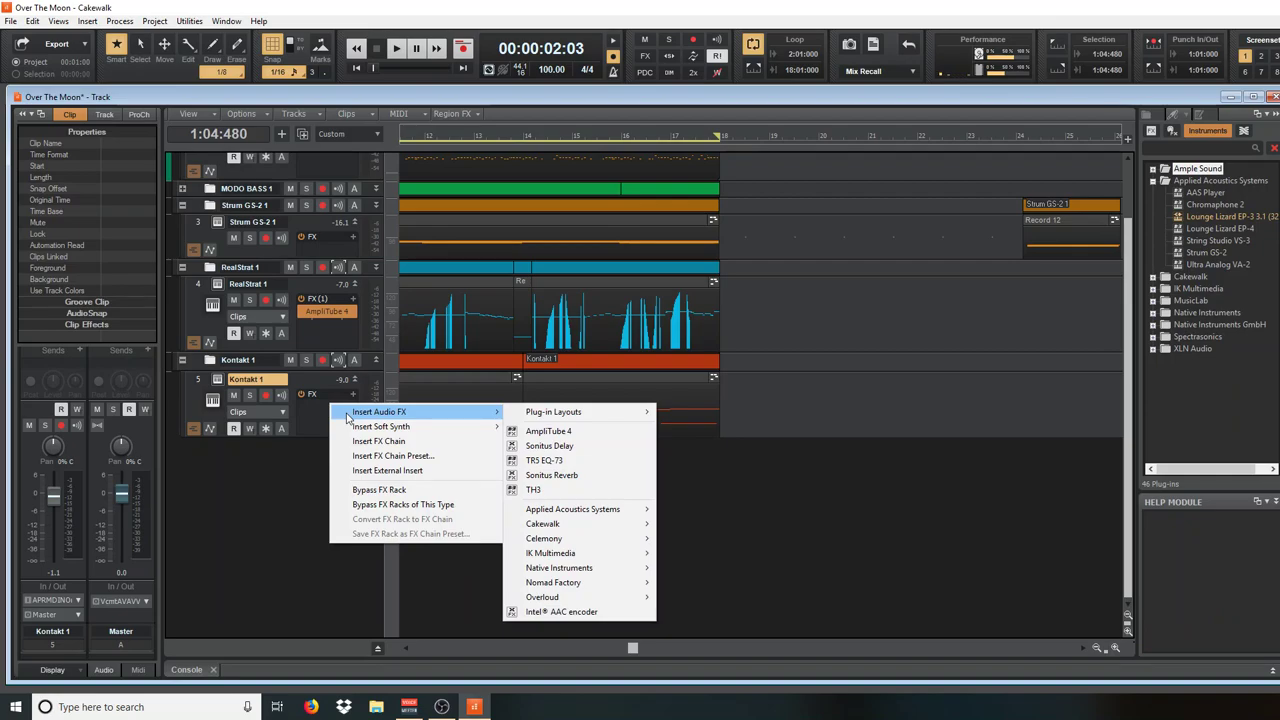
mouse_move(590, 512)
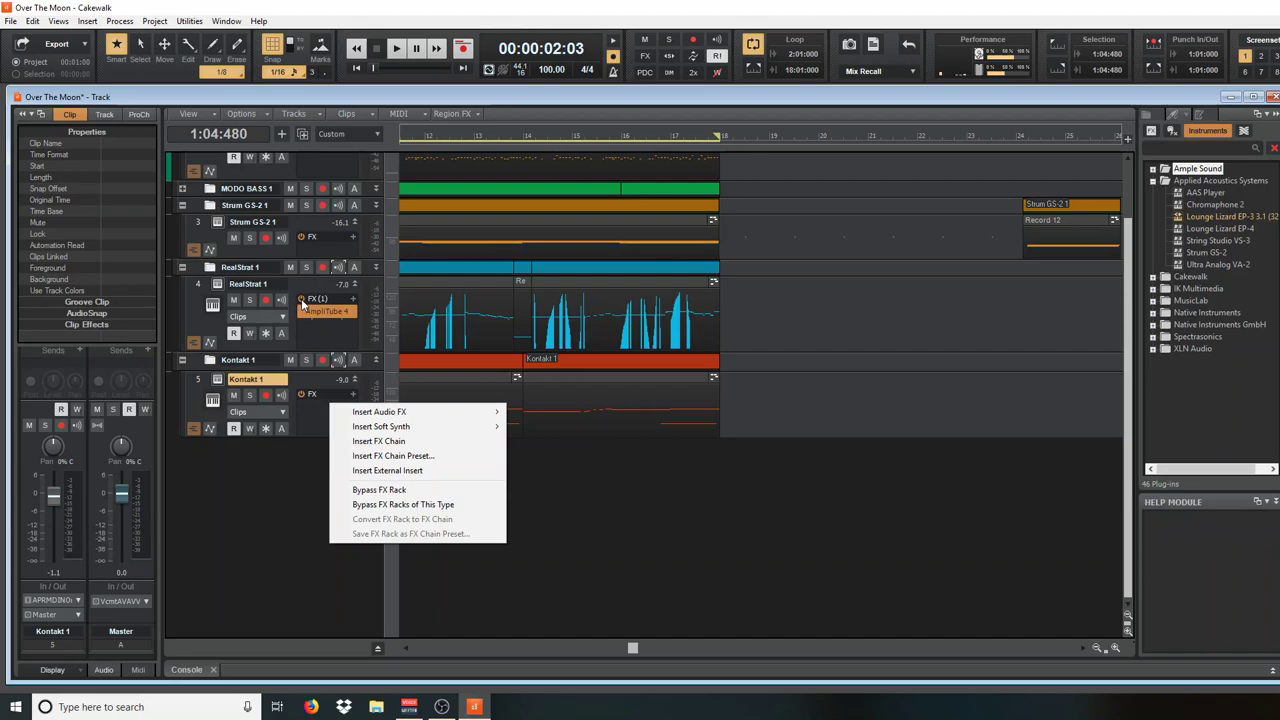
click(338, 272)
click(338, 271)
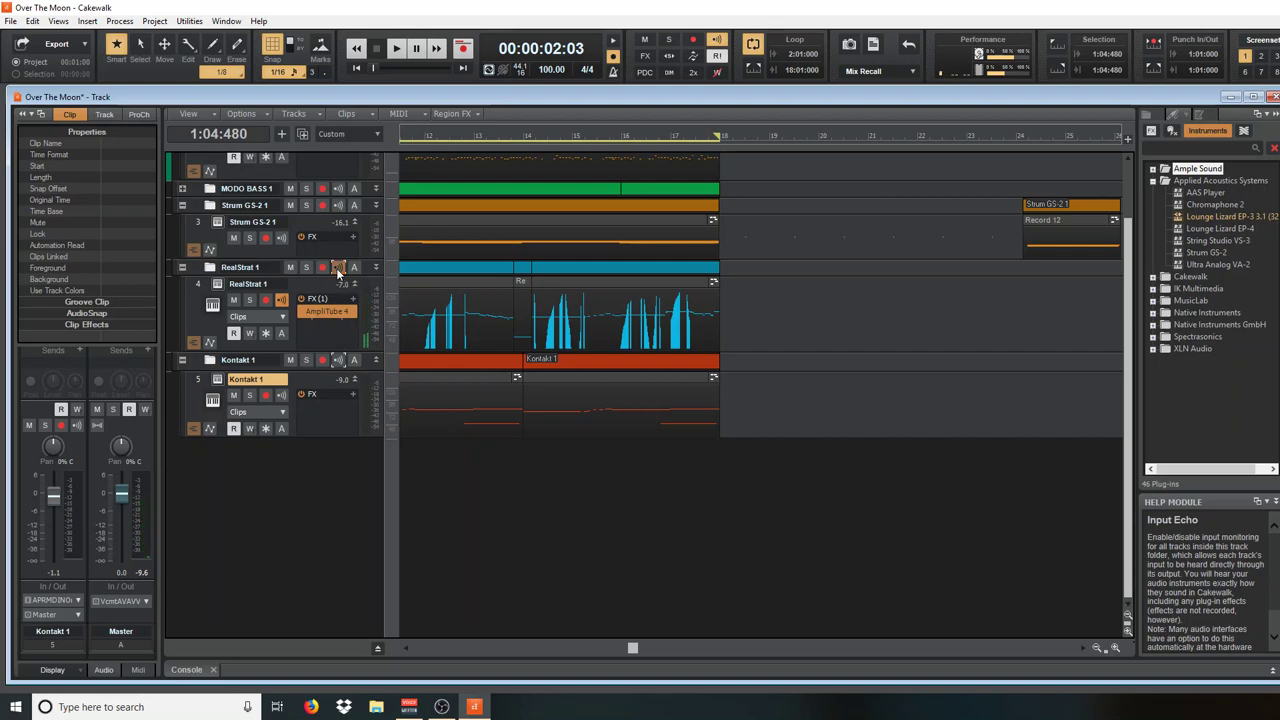
Open the Strum GS-2 1 instrument window and place it below its track header
drag(632, 648, 549, 648)
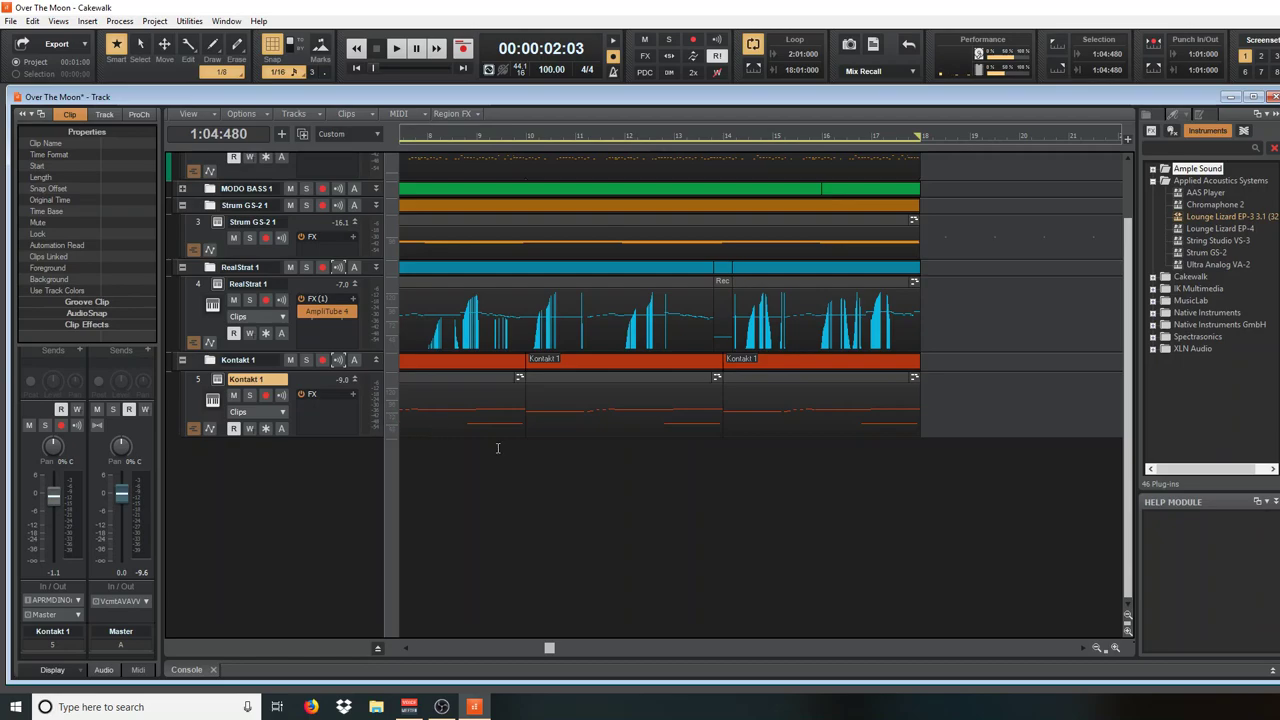
drag(551, 650, 405, 641)
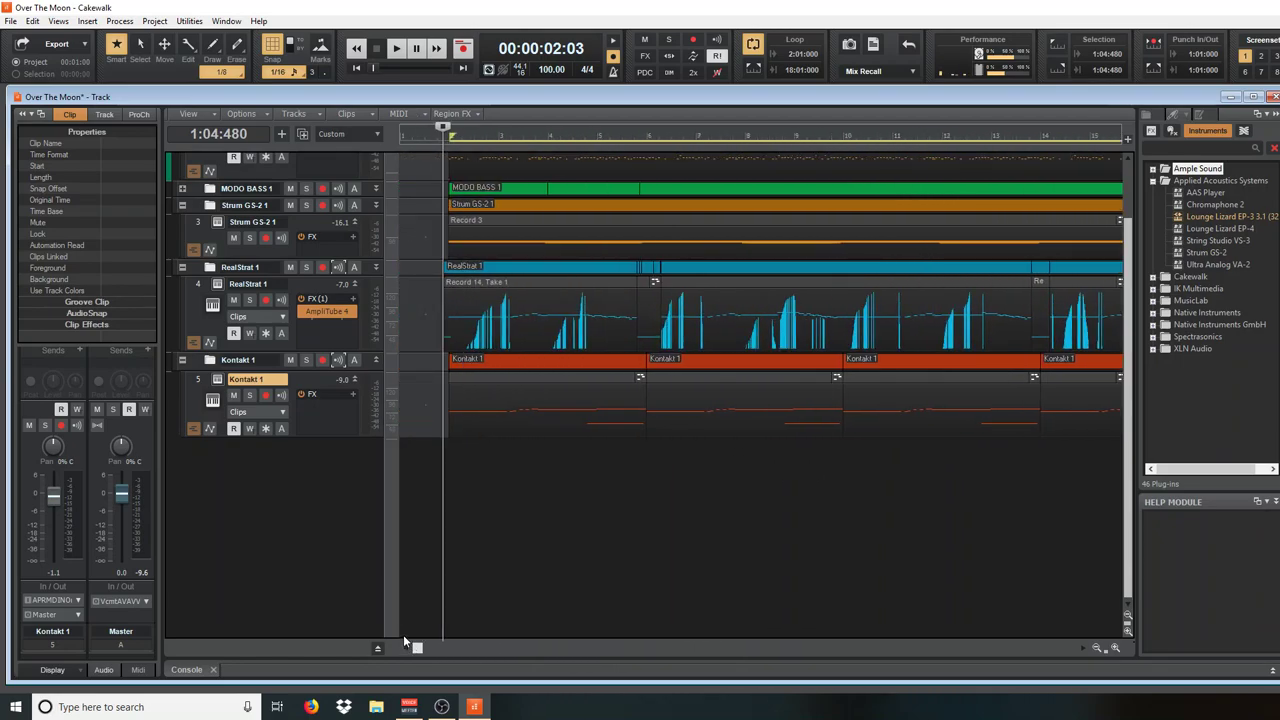
click(215, 224)
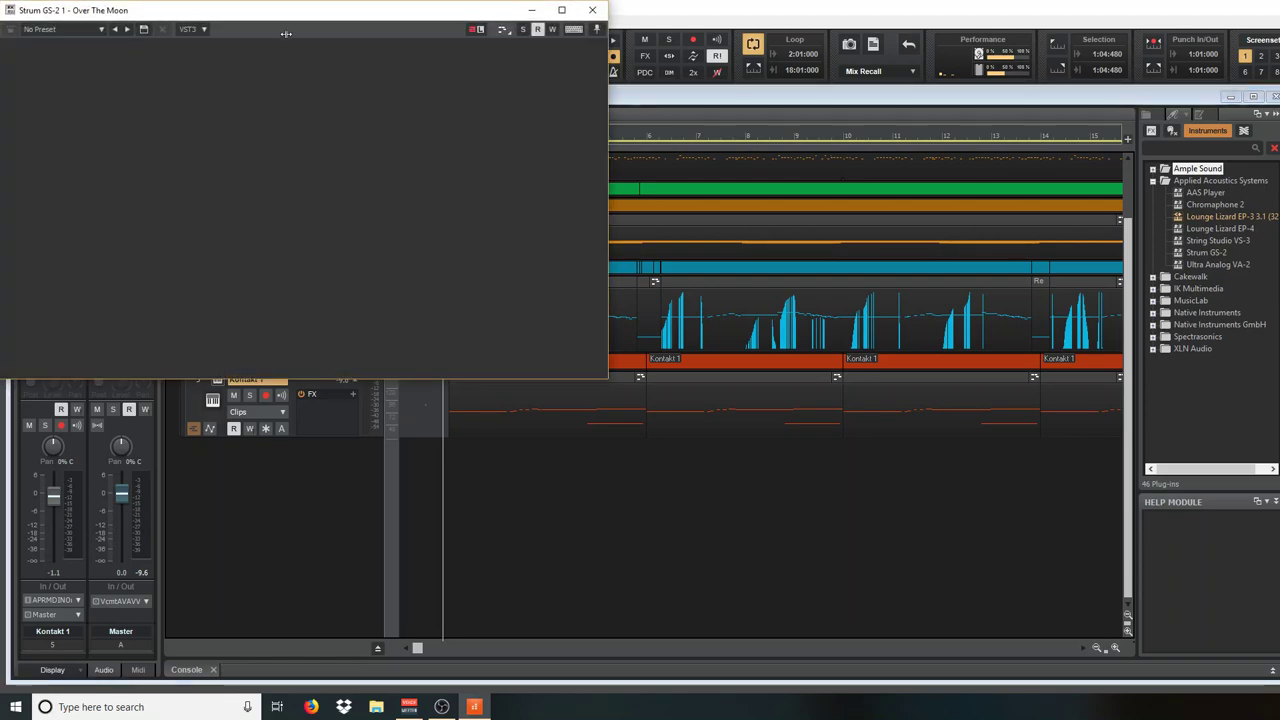
drag(289, 11, 545, 222)
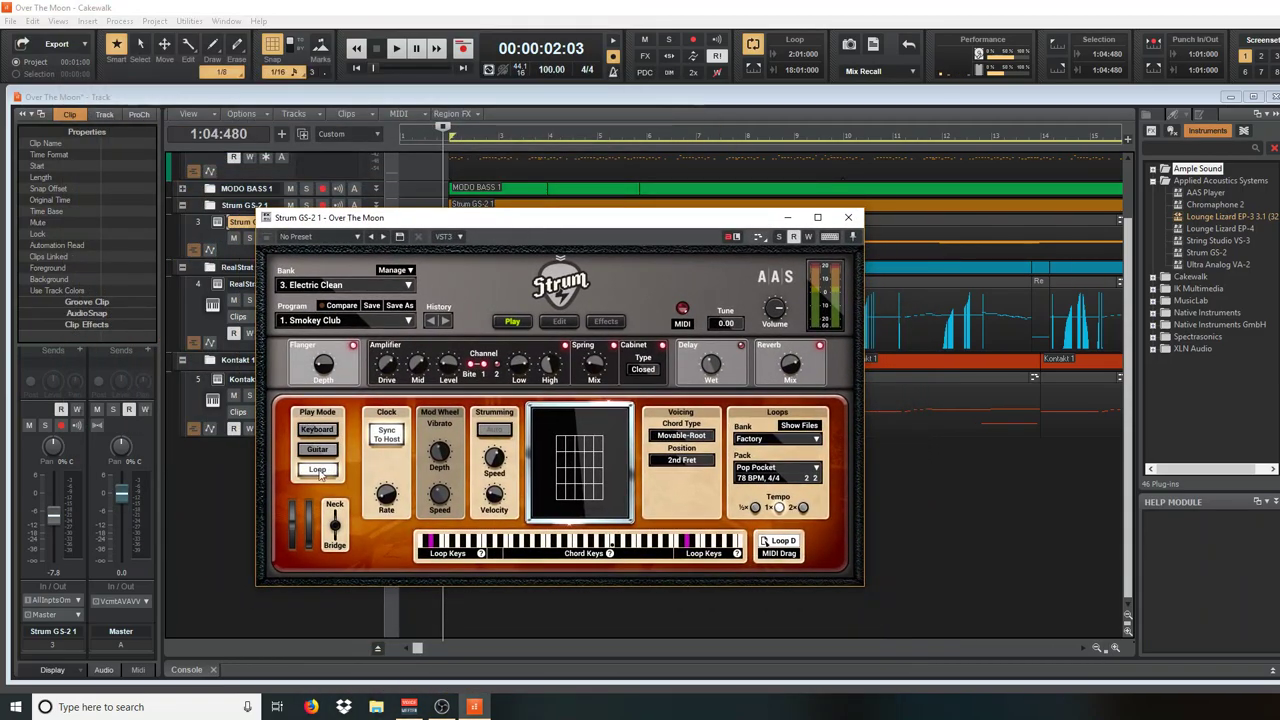
drag(396, 224, 329, 306)
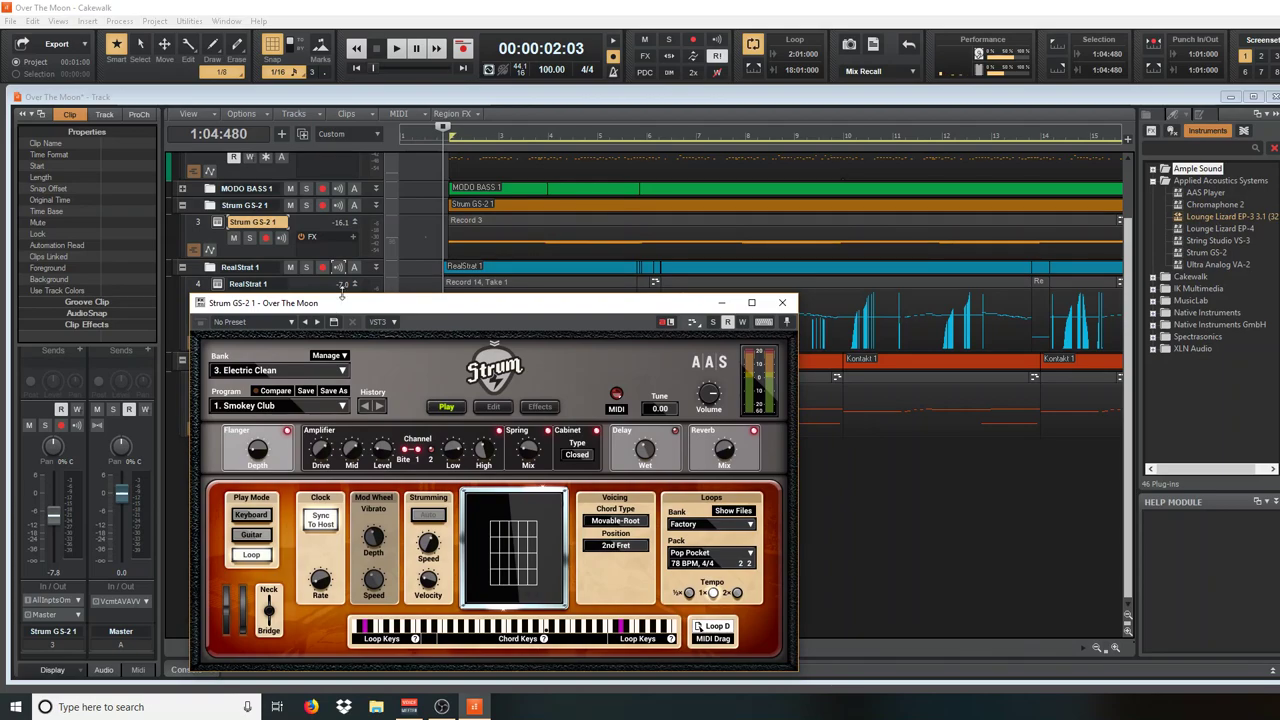
drag(367, 312, 371, 300)
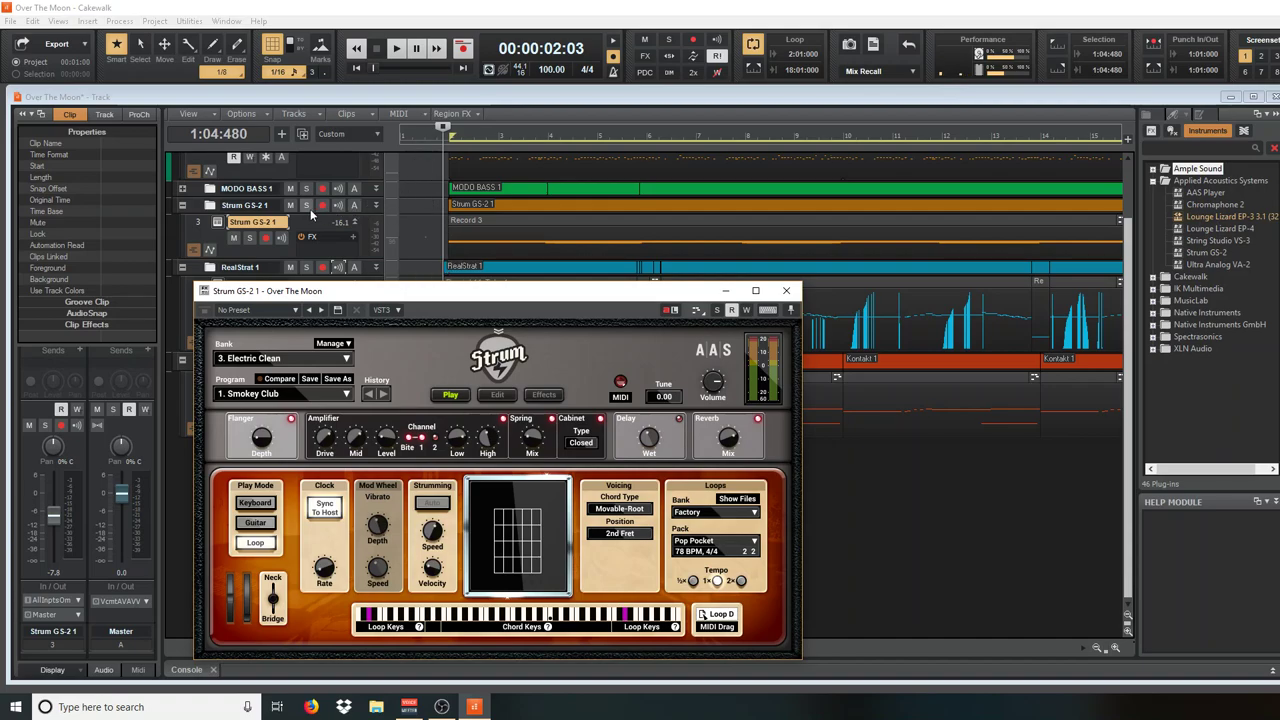
Solo Addictive Drums, play the song, and bring in MODO BASS 1 and Strum GS-2 1 by soloing them as well
scroll(313, 214, up, 1)
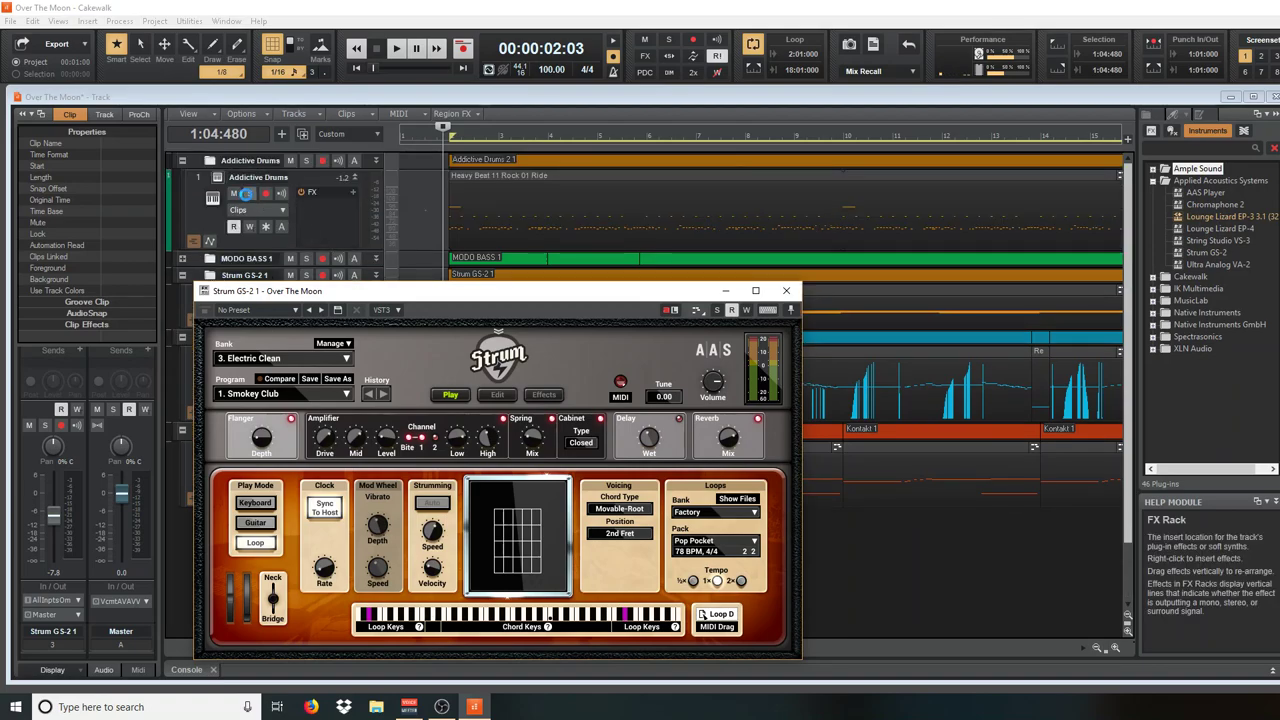
click(249, 194)
scroll(250, 199, down, 1)
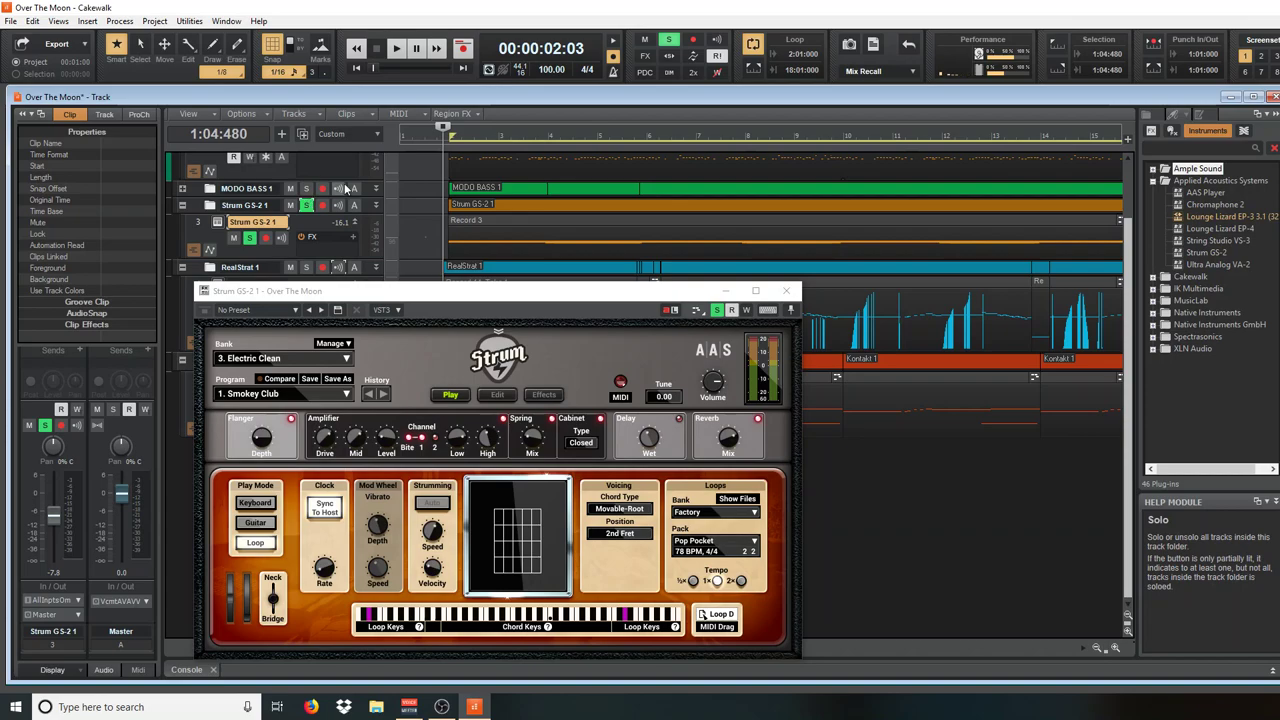
key(space)
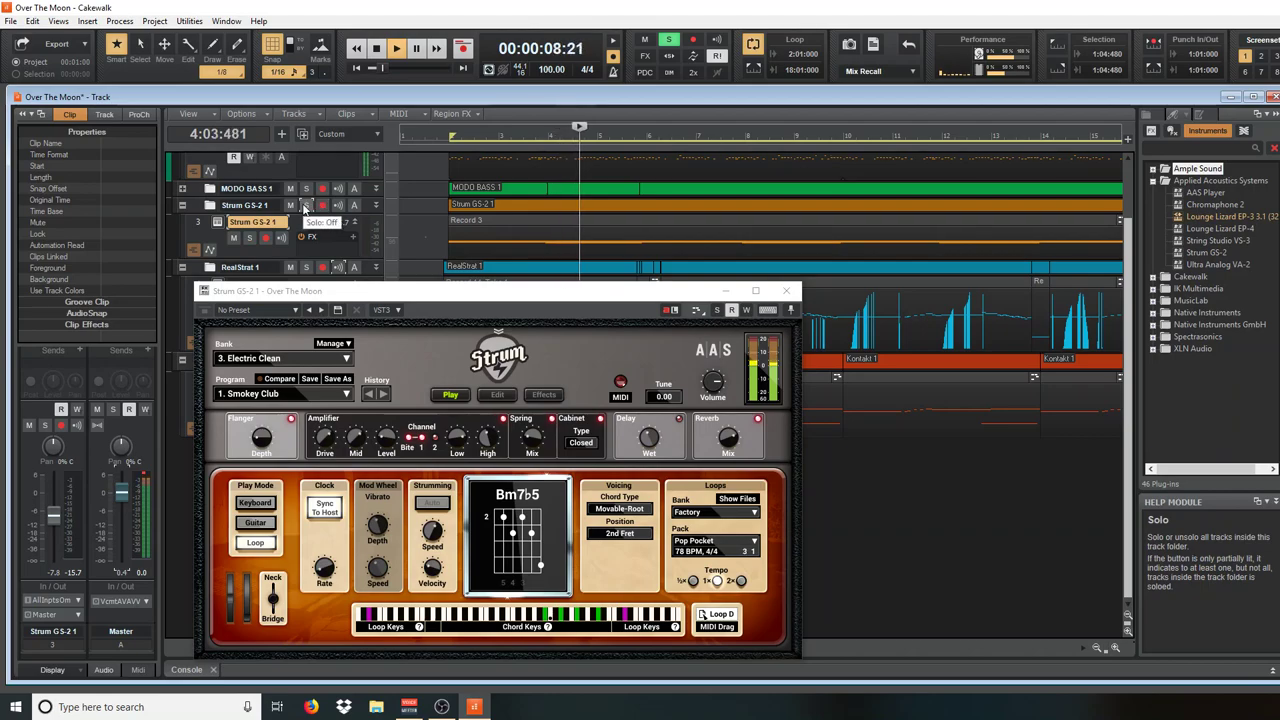
click(305, 205)
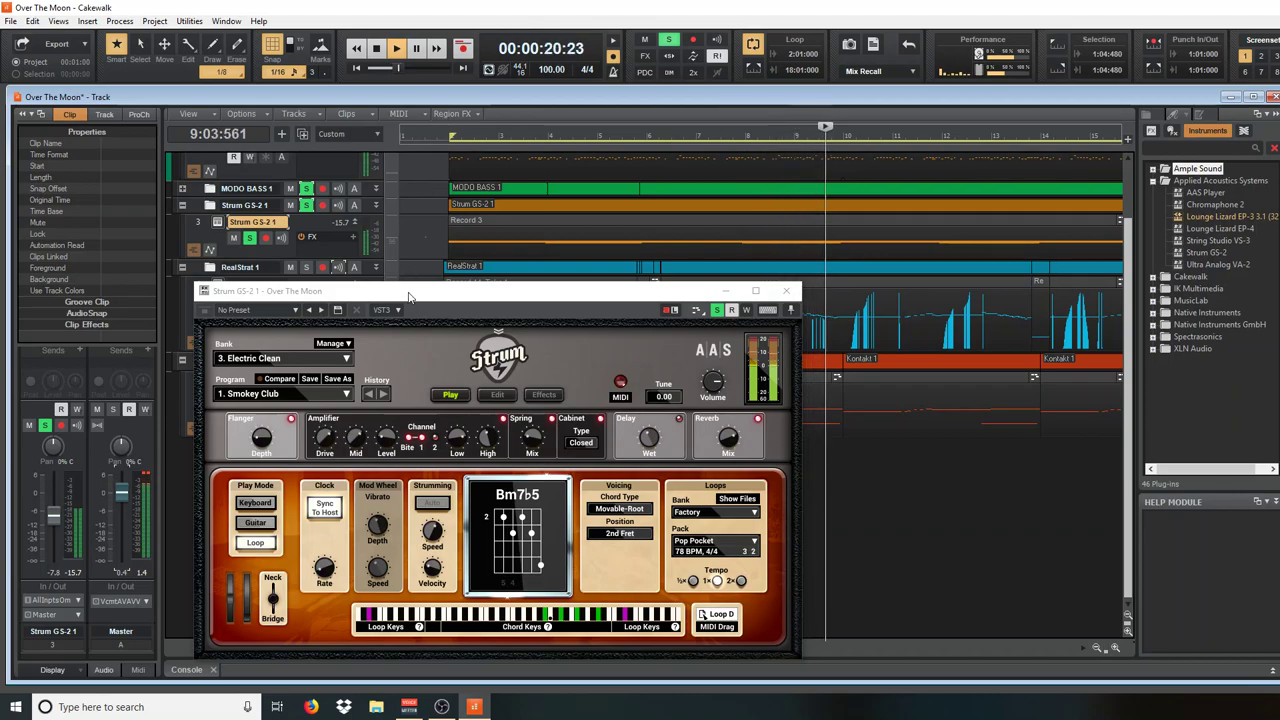
Solo the Kontakt 1 folder during playback, bring the Strum window back up over the tracks, and stop playback
drag(409, 297, 404, 476)
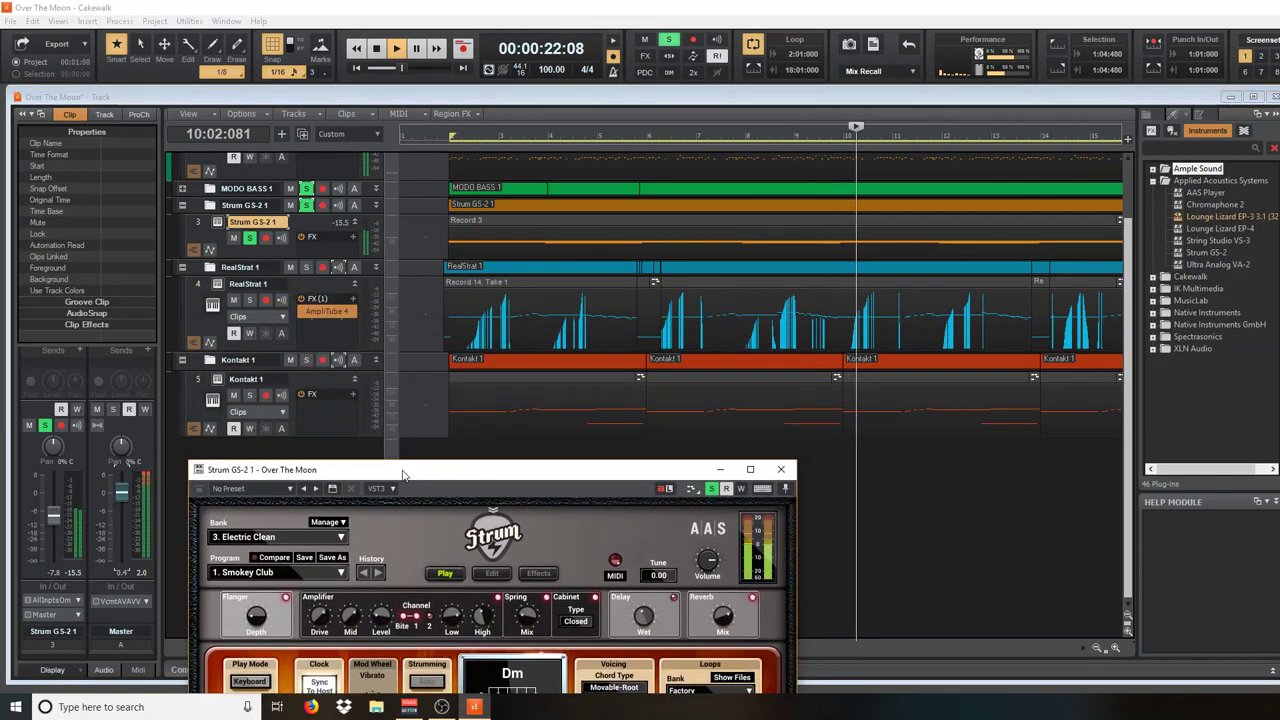
click(306, 360)
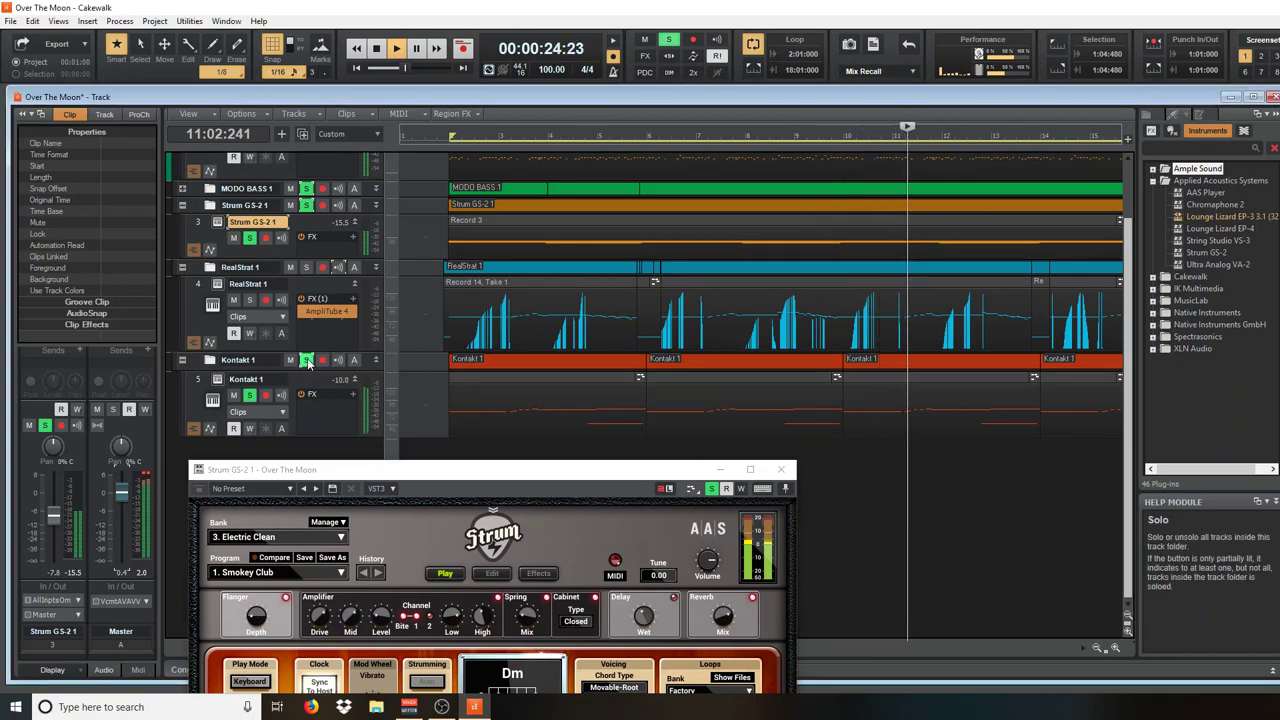
drag(474, 482, 548, 291)
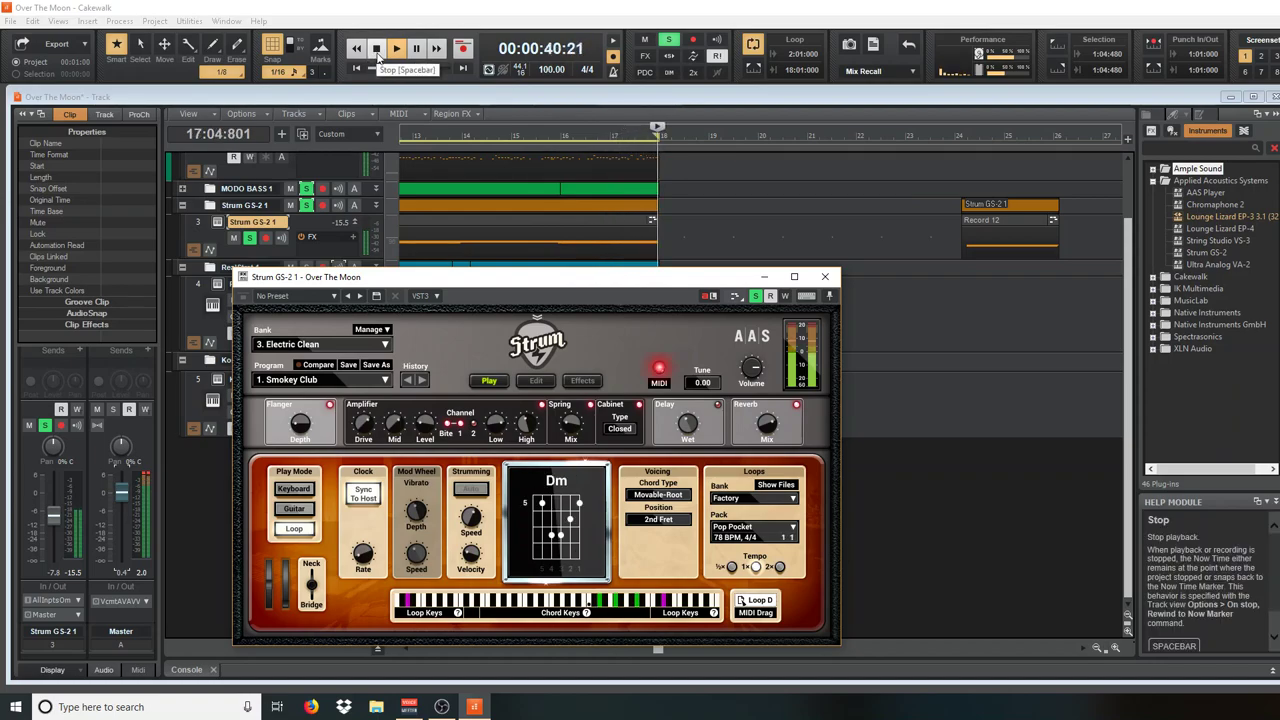
click(378, 56)
click(378, 56)
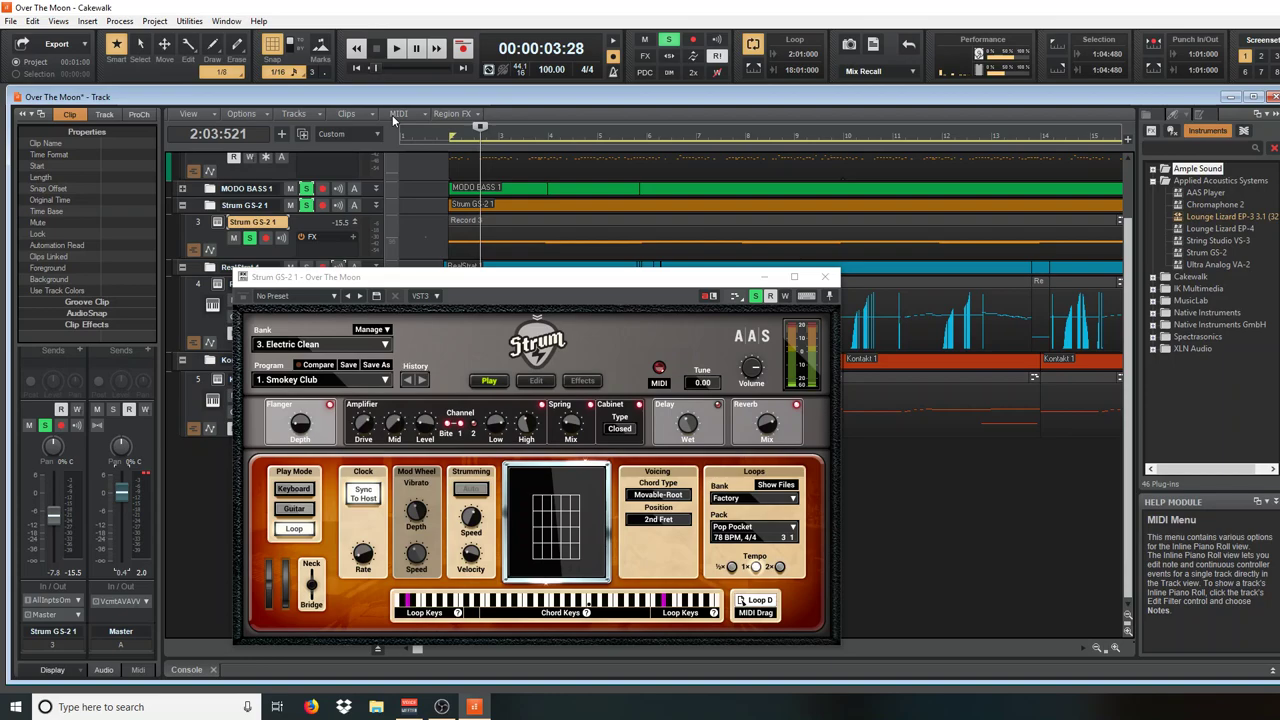
Minimize the Strum window, leave only Addictive Drums and Kontakt 1 soloed, and return the playhead to just before measure 2
click(765, 279)
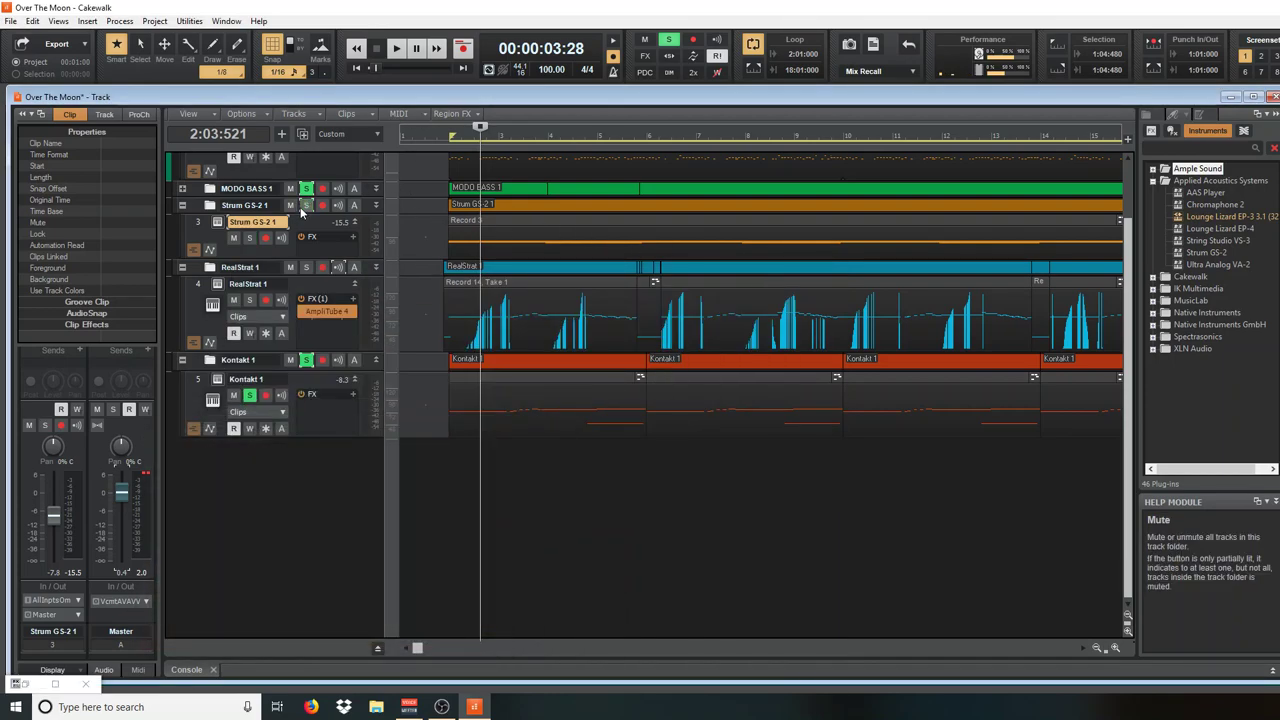
scroll(303, 196, up, 2)
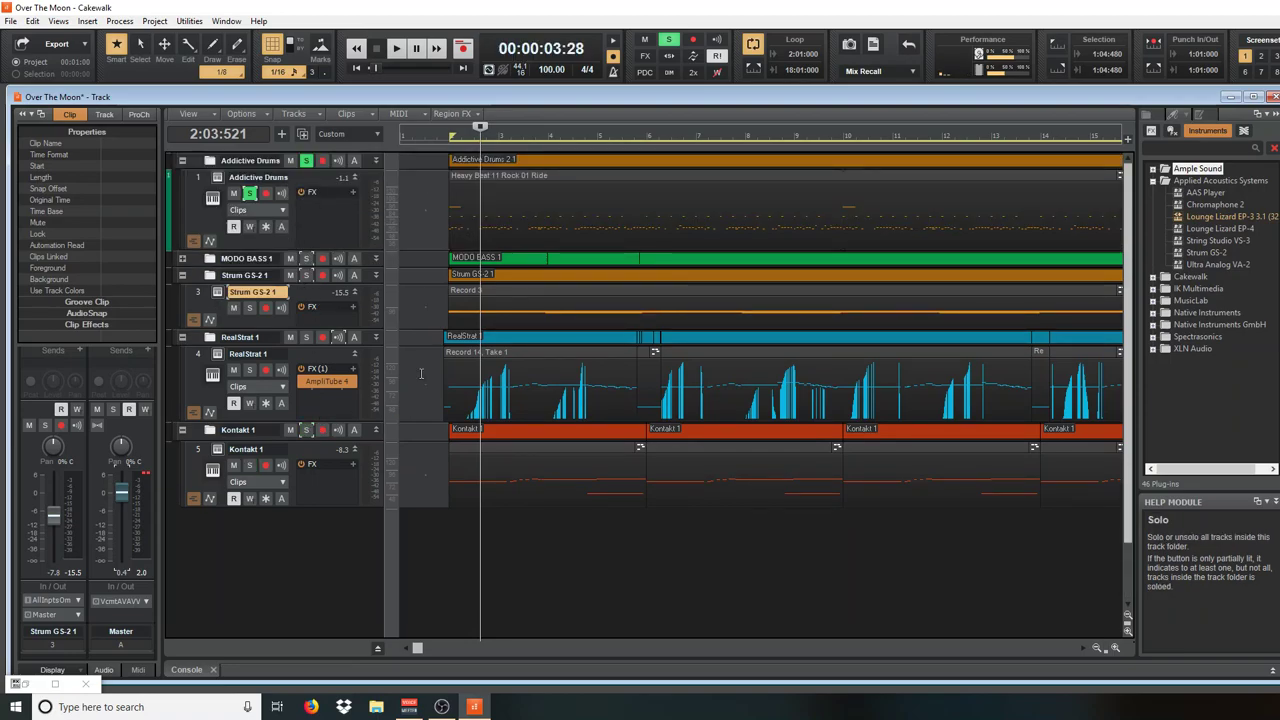
click(441, 134)
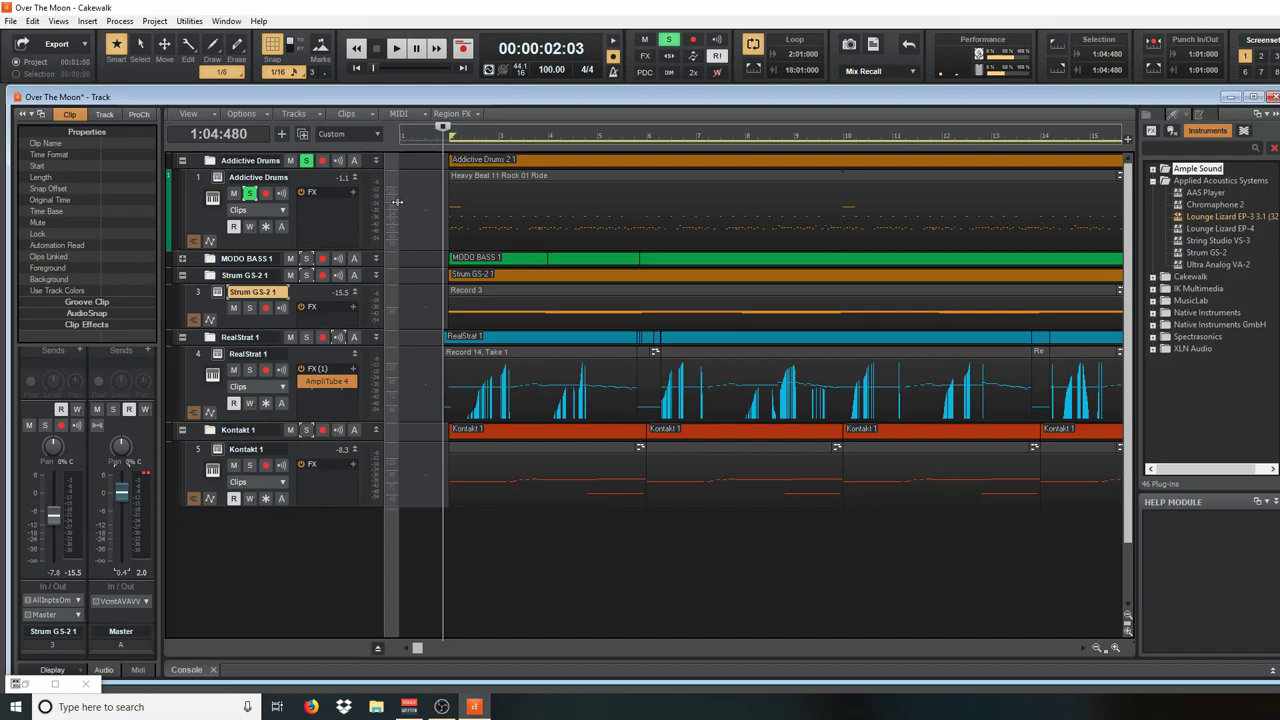
click(306, 430)
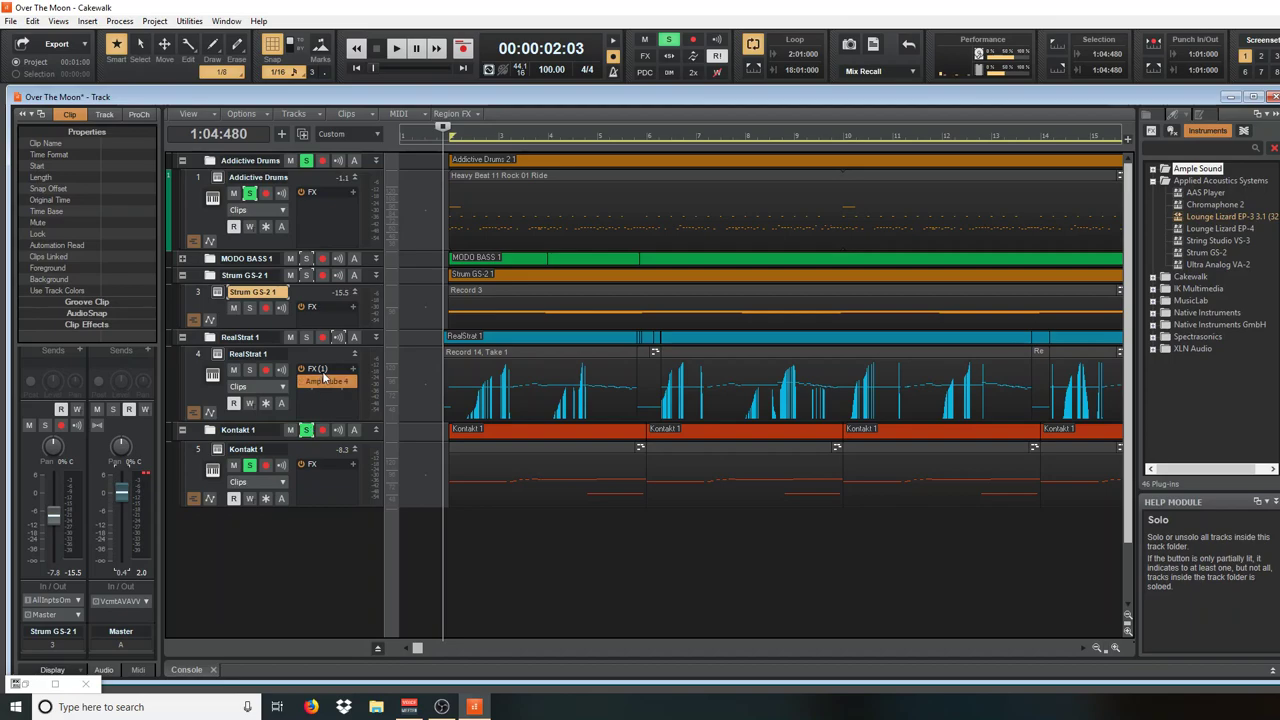
Play the song, unsolo Addictive Drums, and add MODO BASS 1, Addictive Drums, Strum GS-2 1 and RealStrat 1 to the solo one by one
key(space)
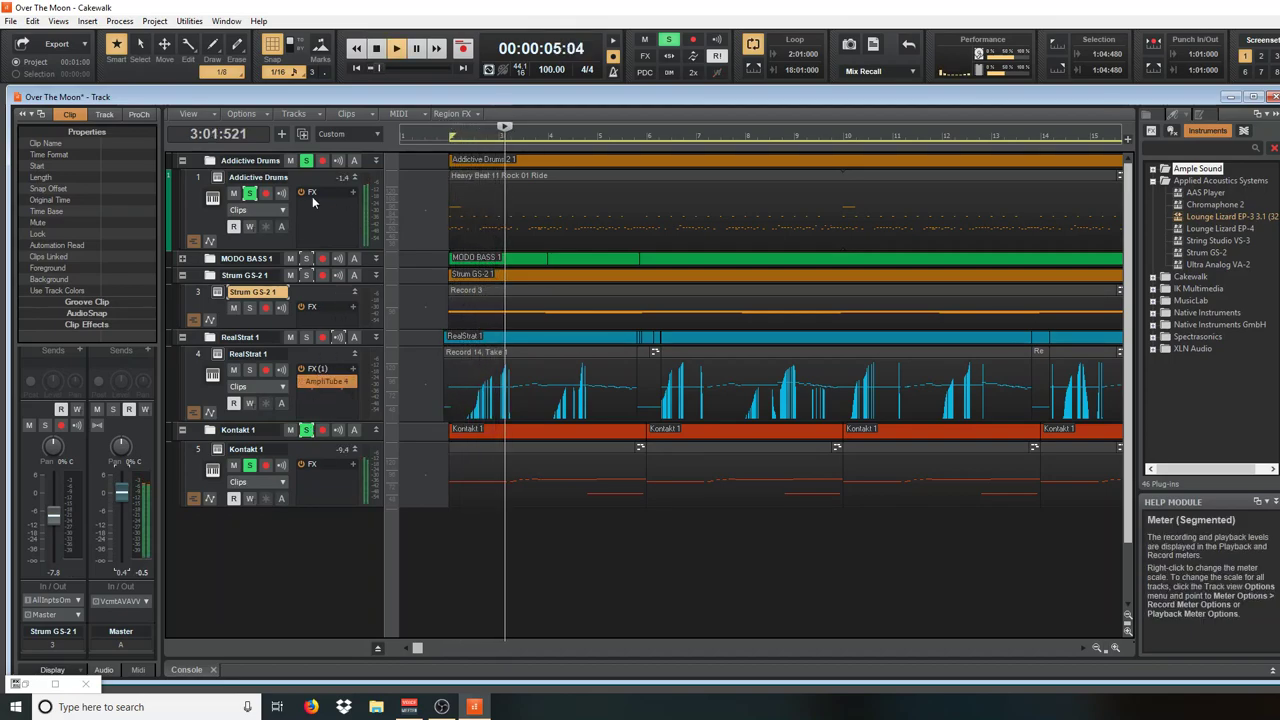
click(249, 194)
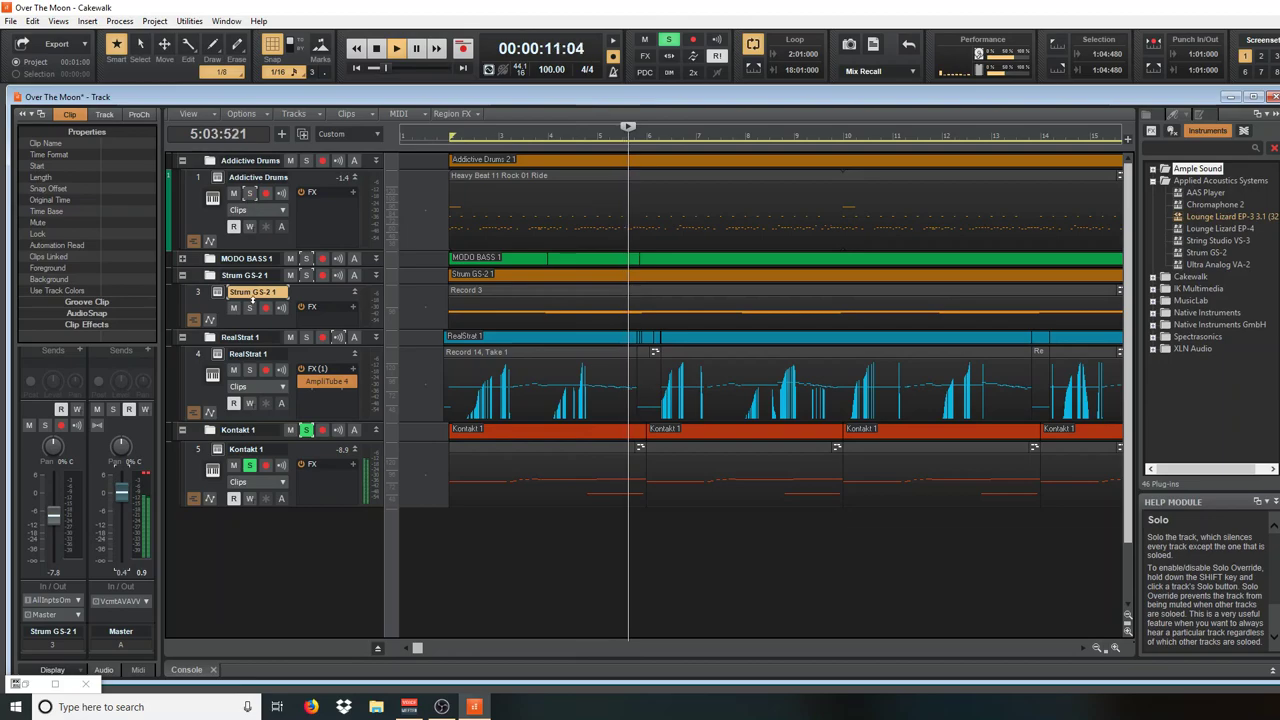
click(306, 259)
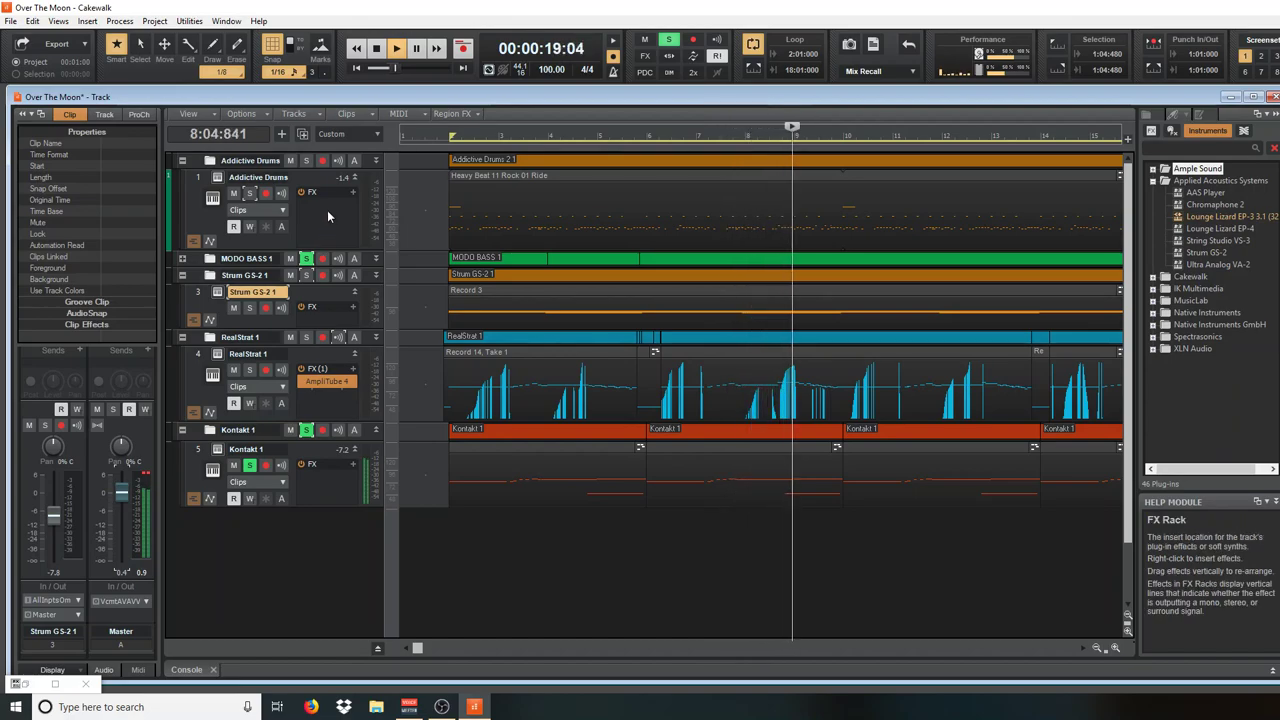
click(305, 163)
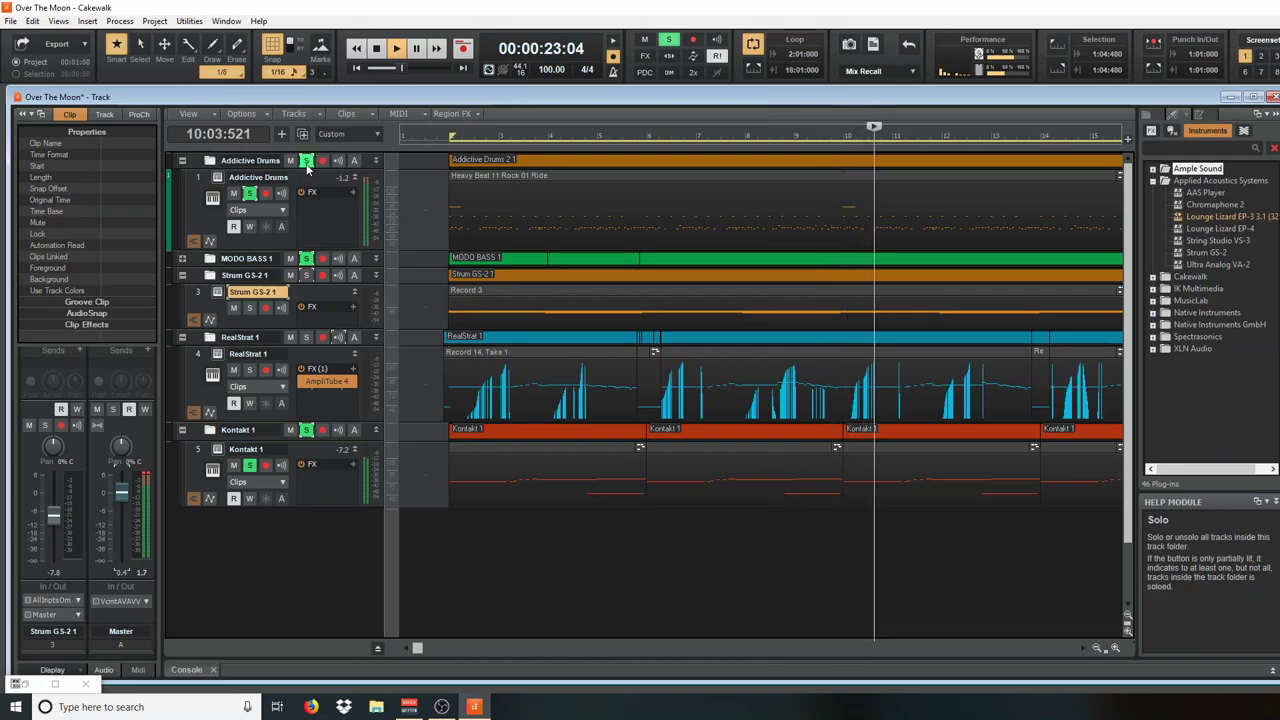
click(306, 275)
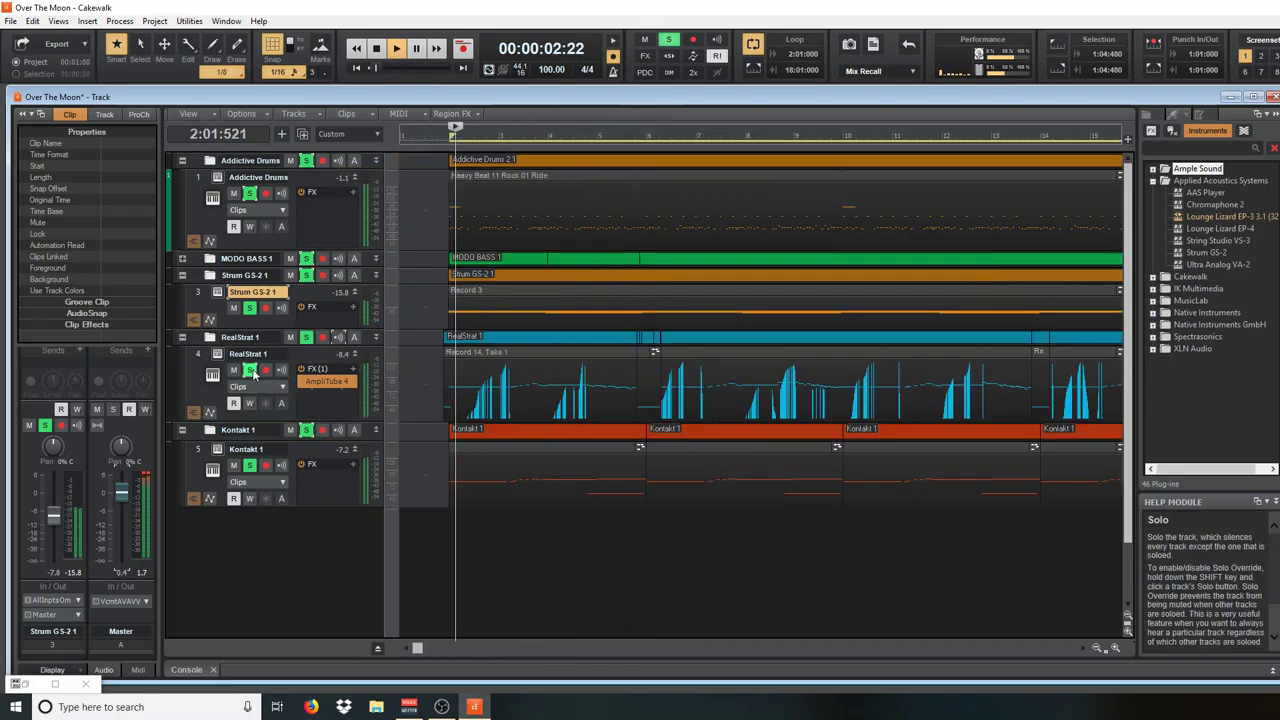
Clear the solo on all tracks at once during playback so the full mix plays
click(669, 42)
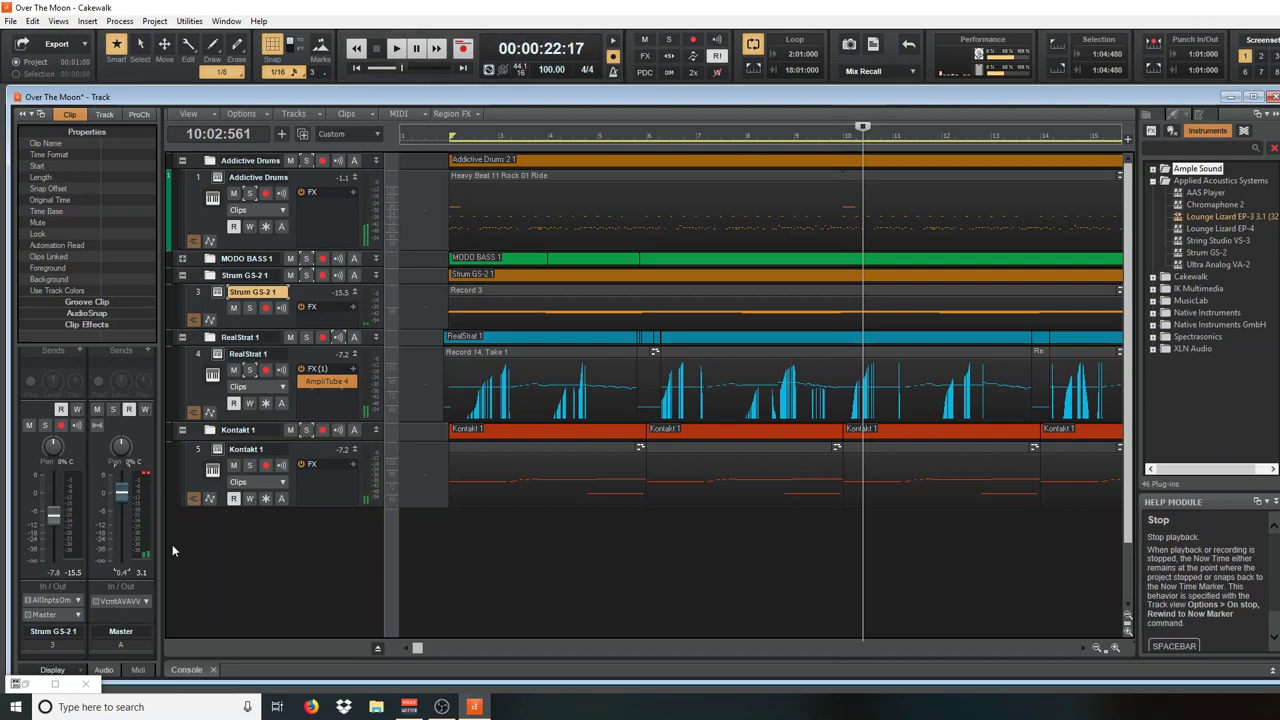
Bring up the RealStrat 1 instrument window, move it over the tracks to view its settings, and minimize it
click(217, 354)
drag(245, 20, 492, 77)
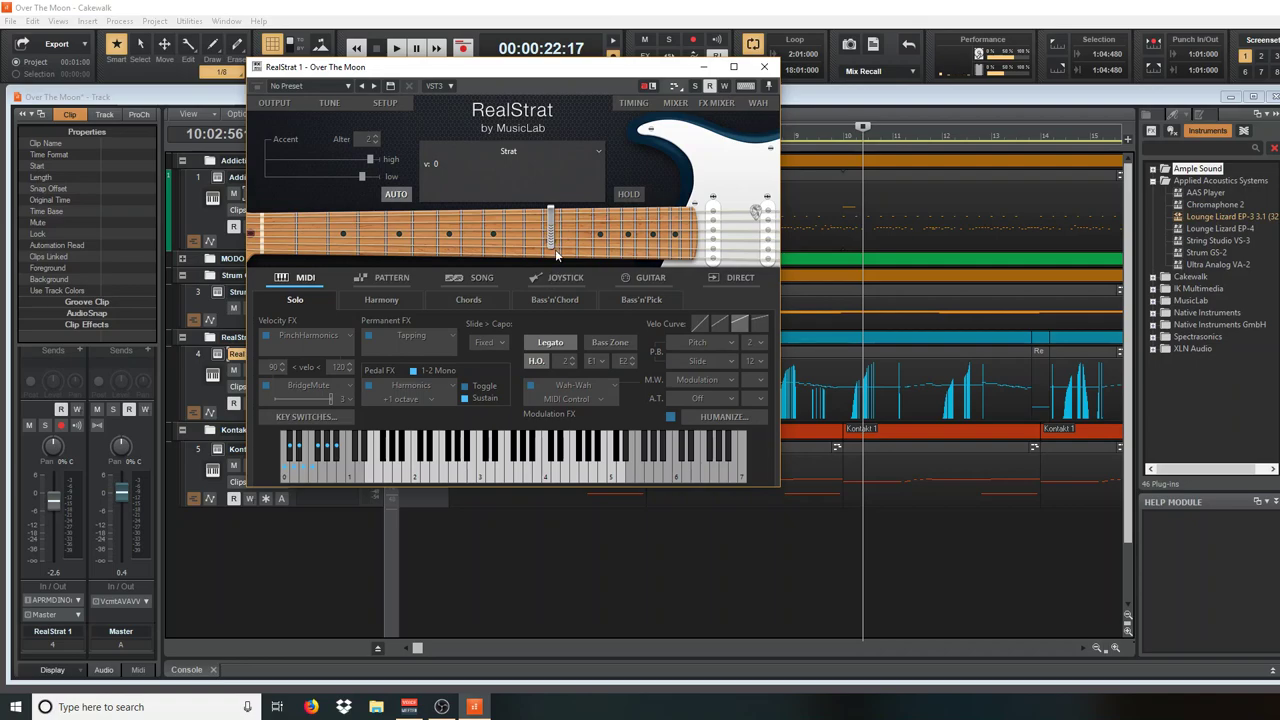
click(707, 66)
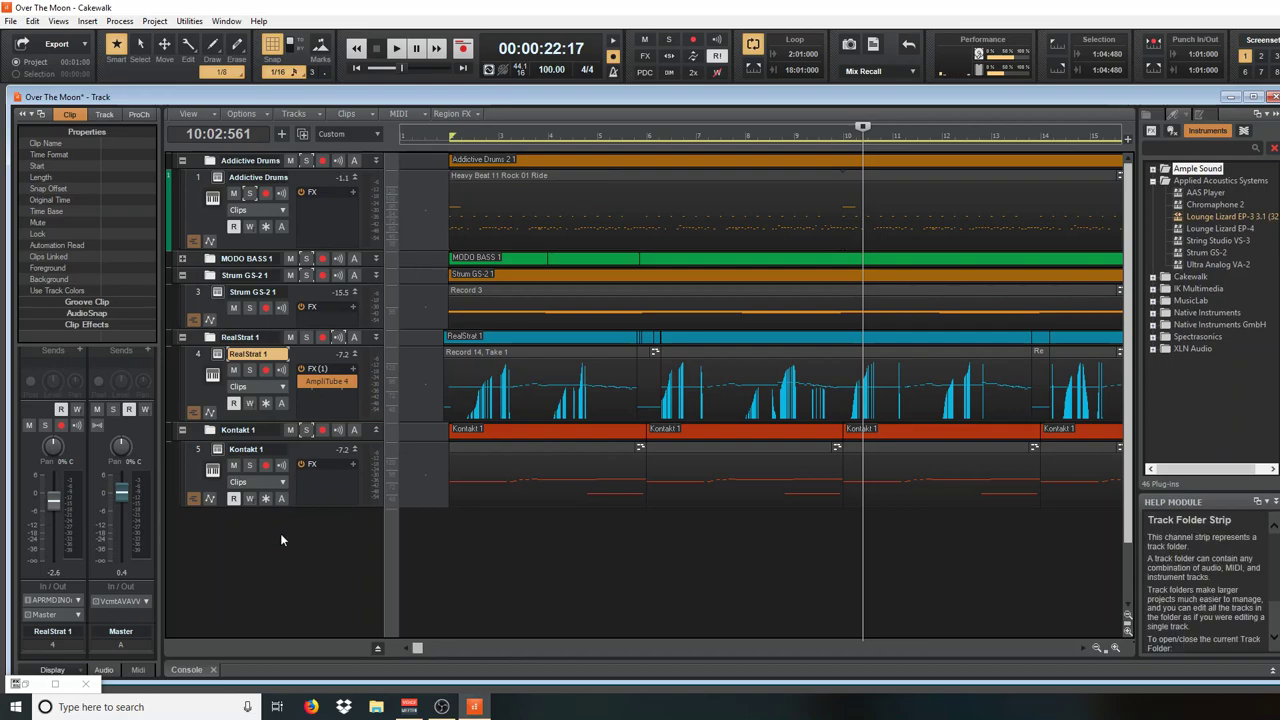
Examine RealStrat 1's AmpliTube 4 effect, including its preset browser, Insert A, Amp A, Stomp A, Stomp B and Amp B, and close it
double_click(316, 382)
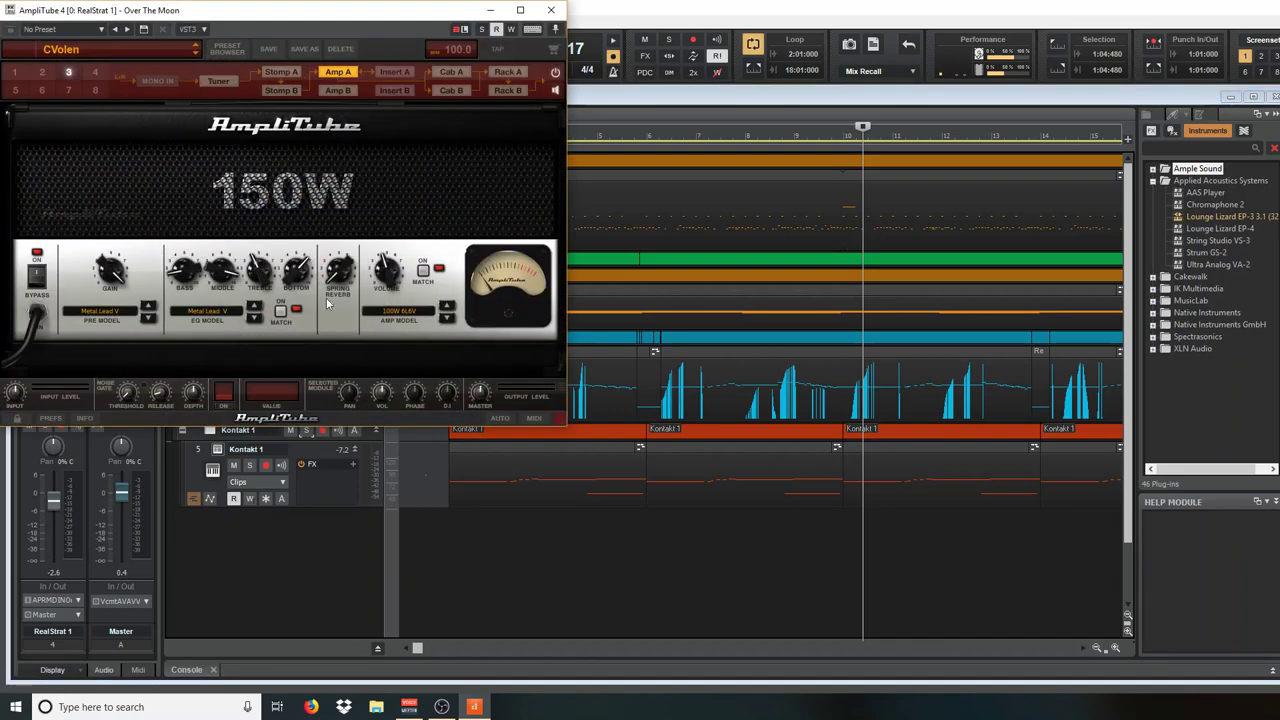
drag(287, 21, 520, 82)
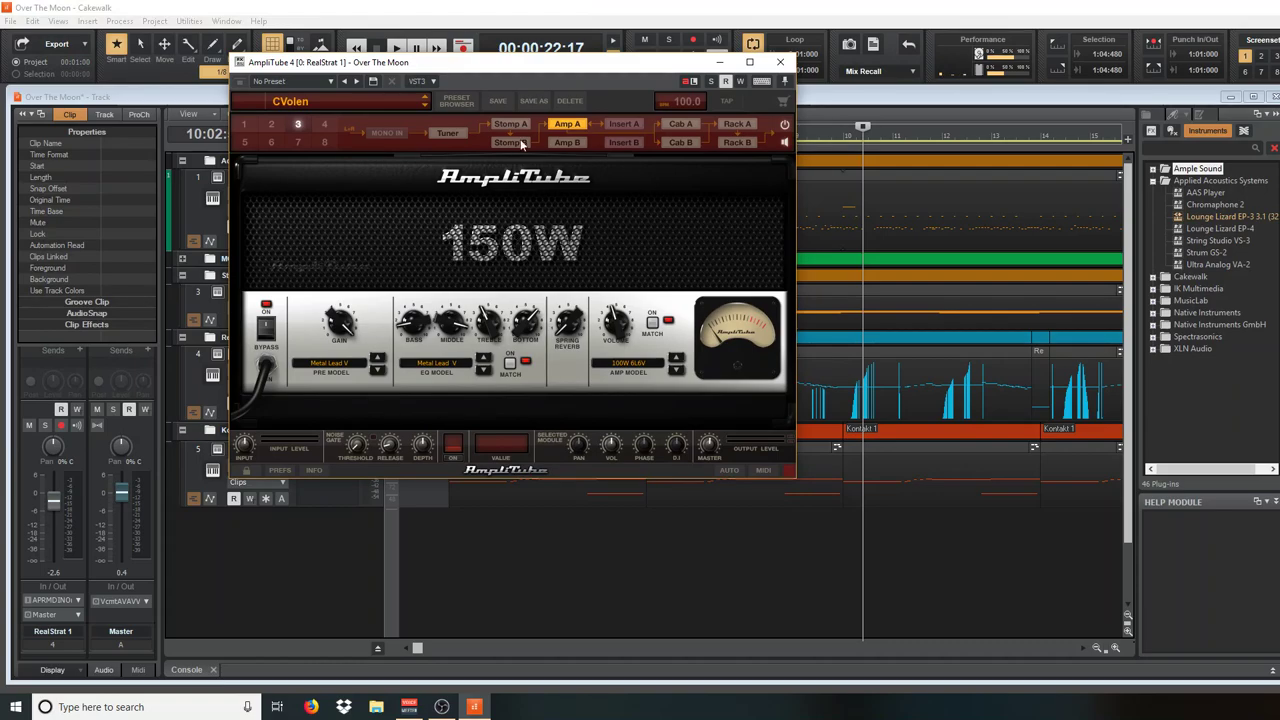
click(456, 101)
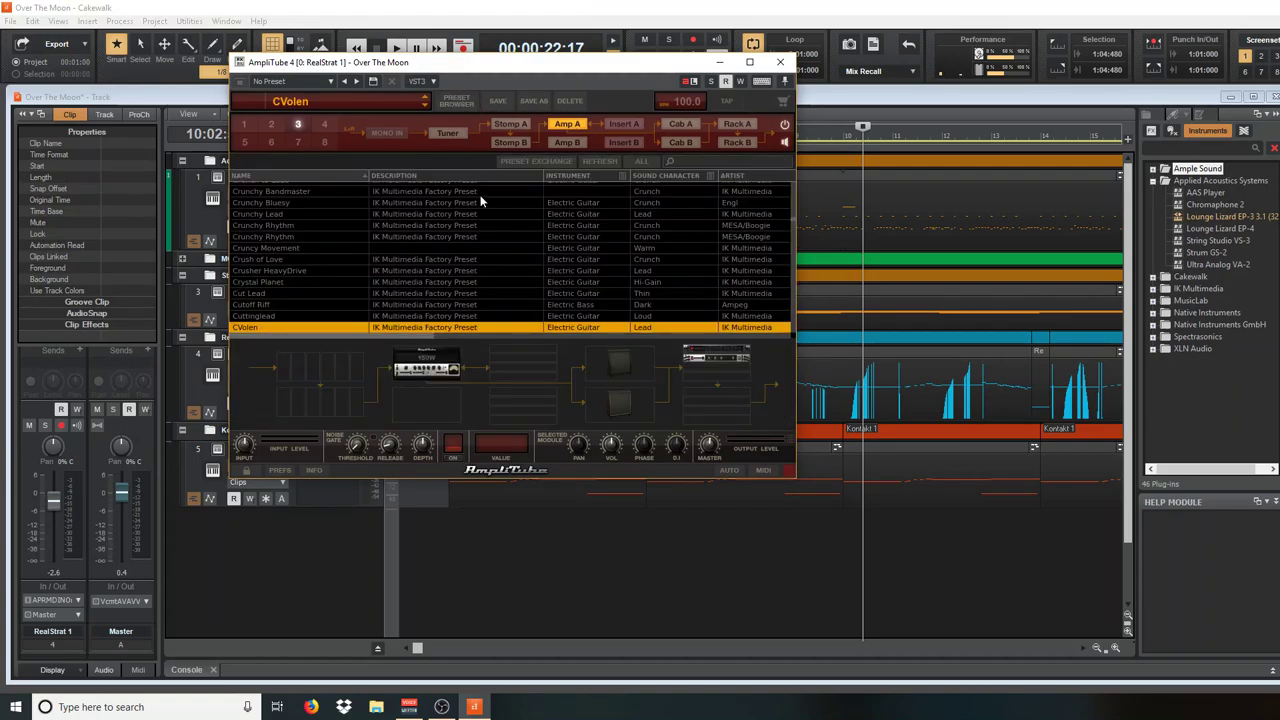
click(621, 131)
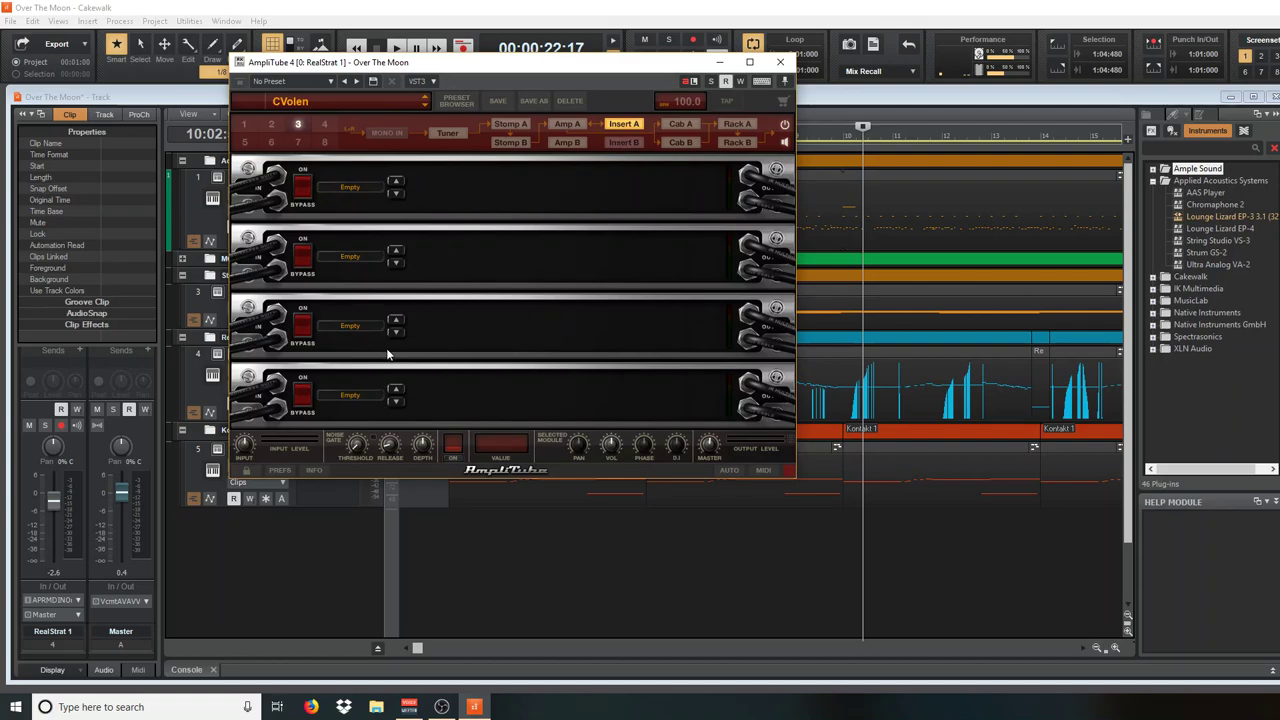
click(566, 125)
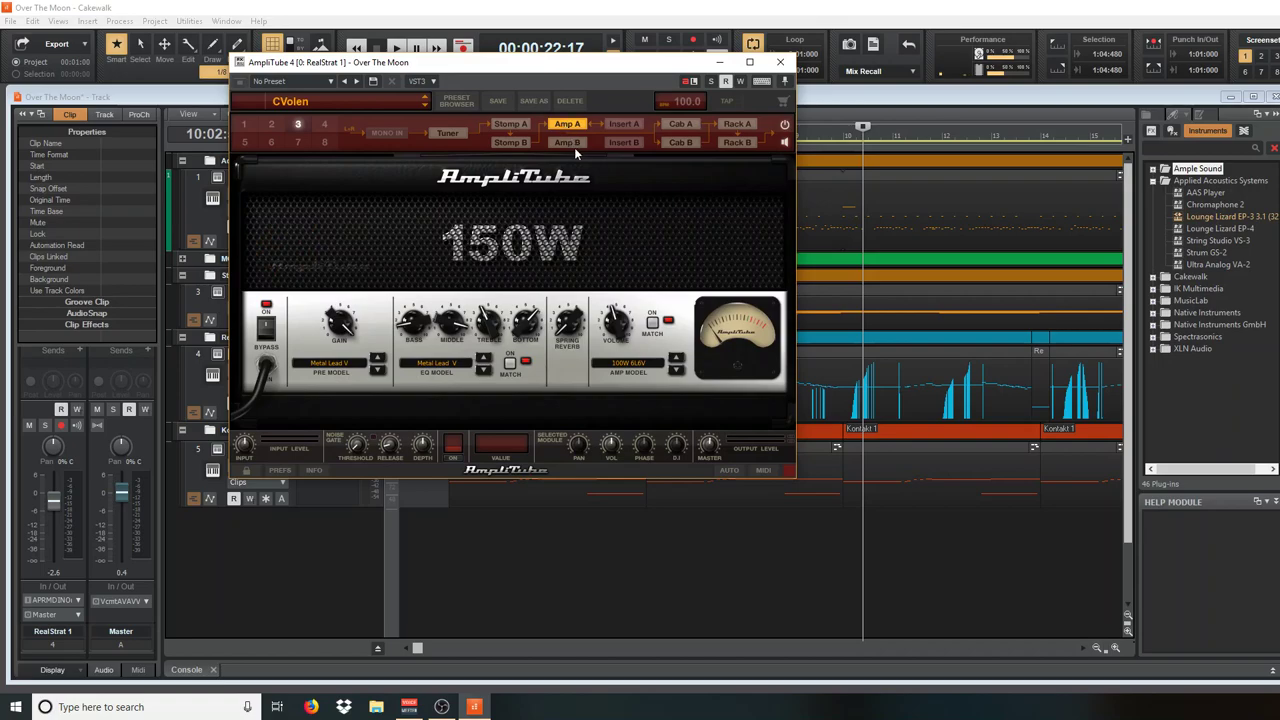
click(514, 127)
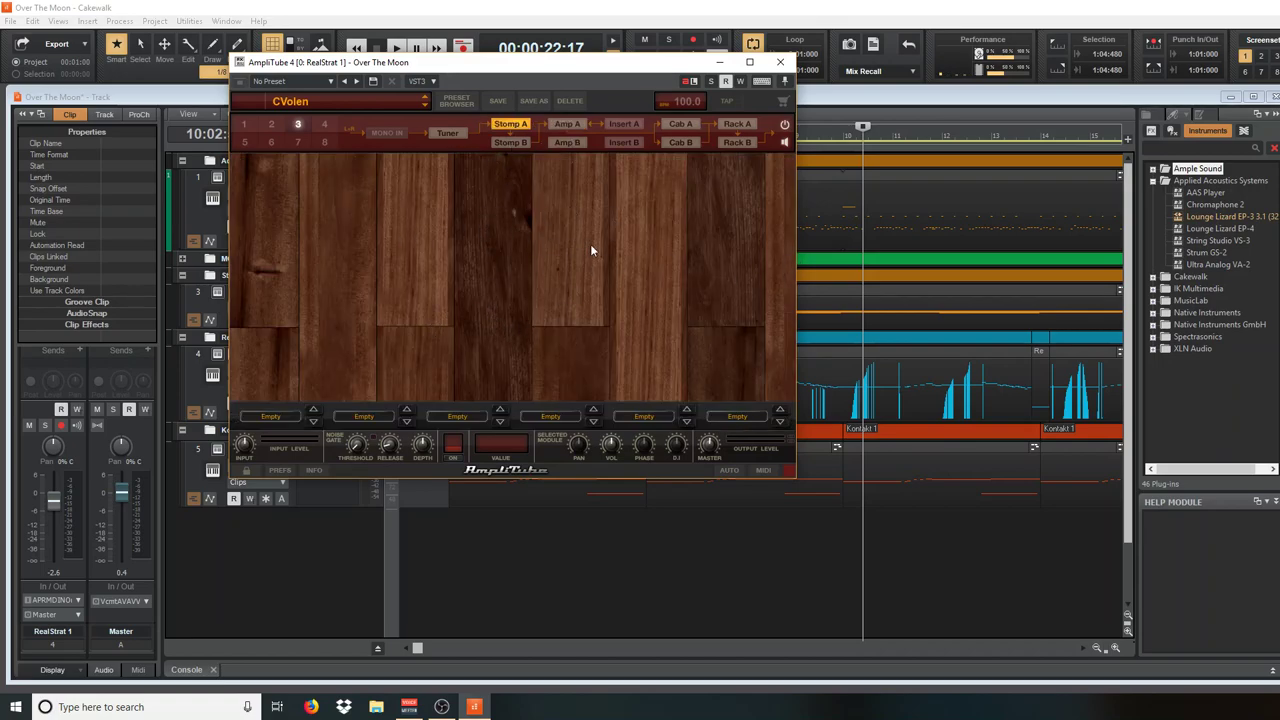
click(513, 143)
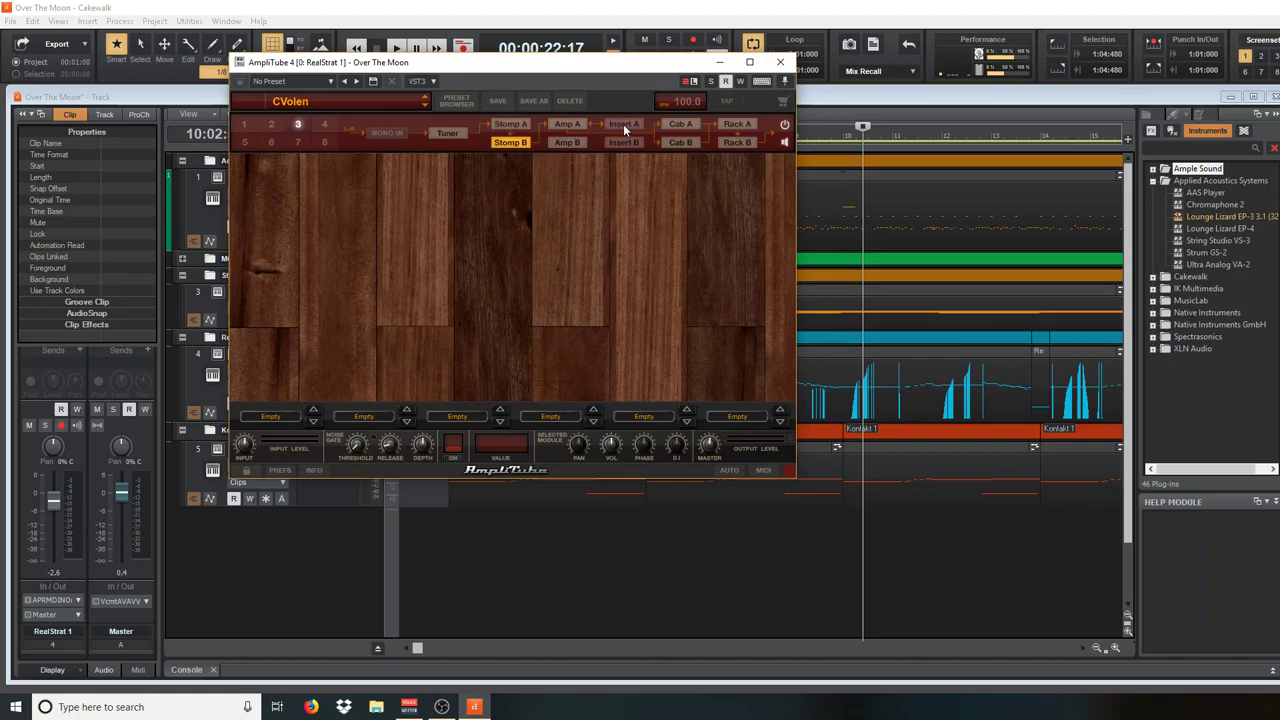
click(567, 142)
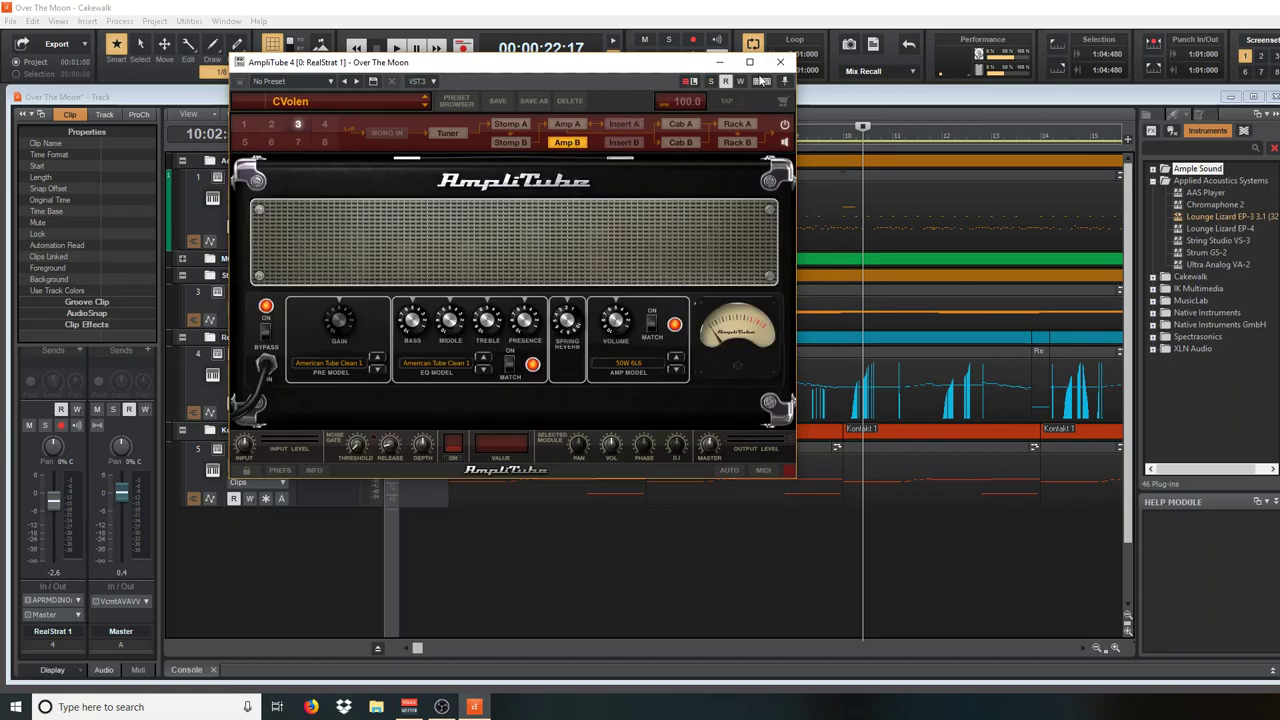
click(780, 64)
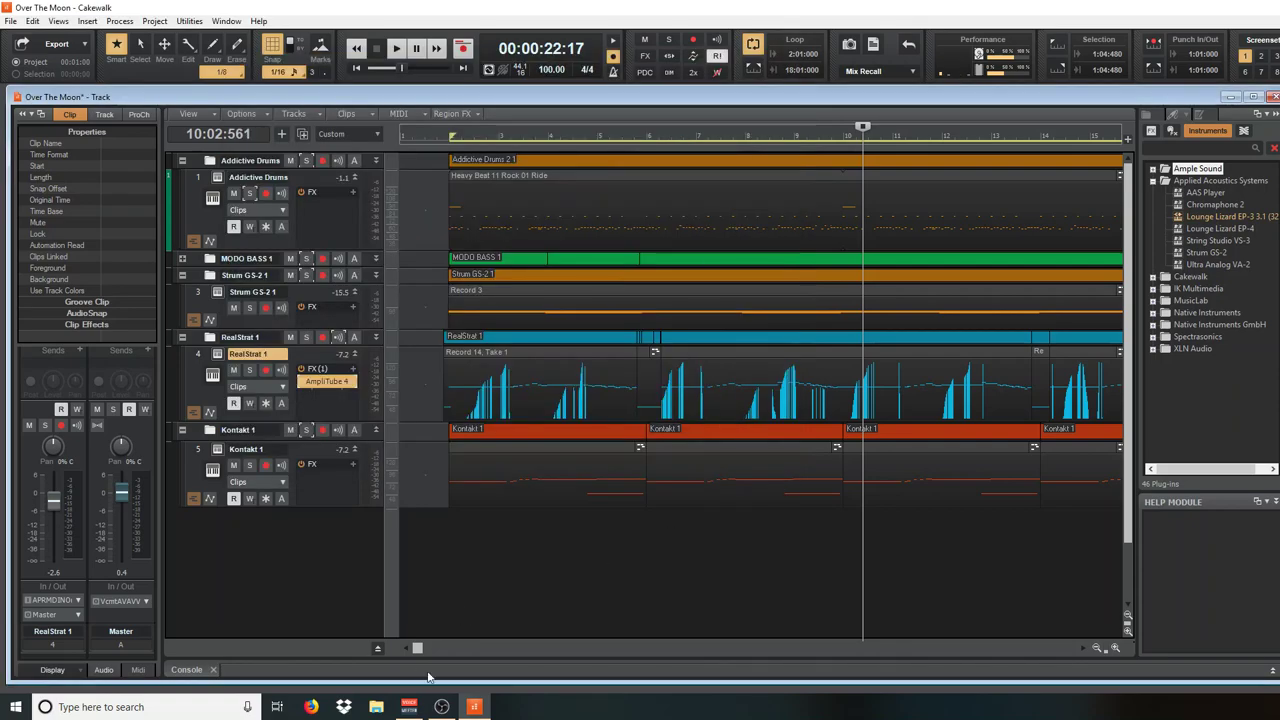
Switch to OBS
click(441, 706)
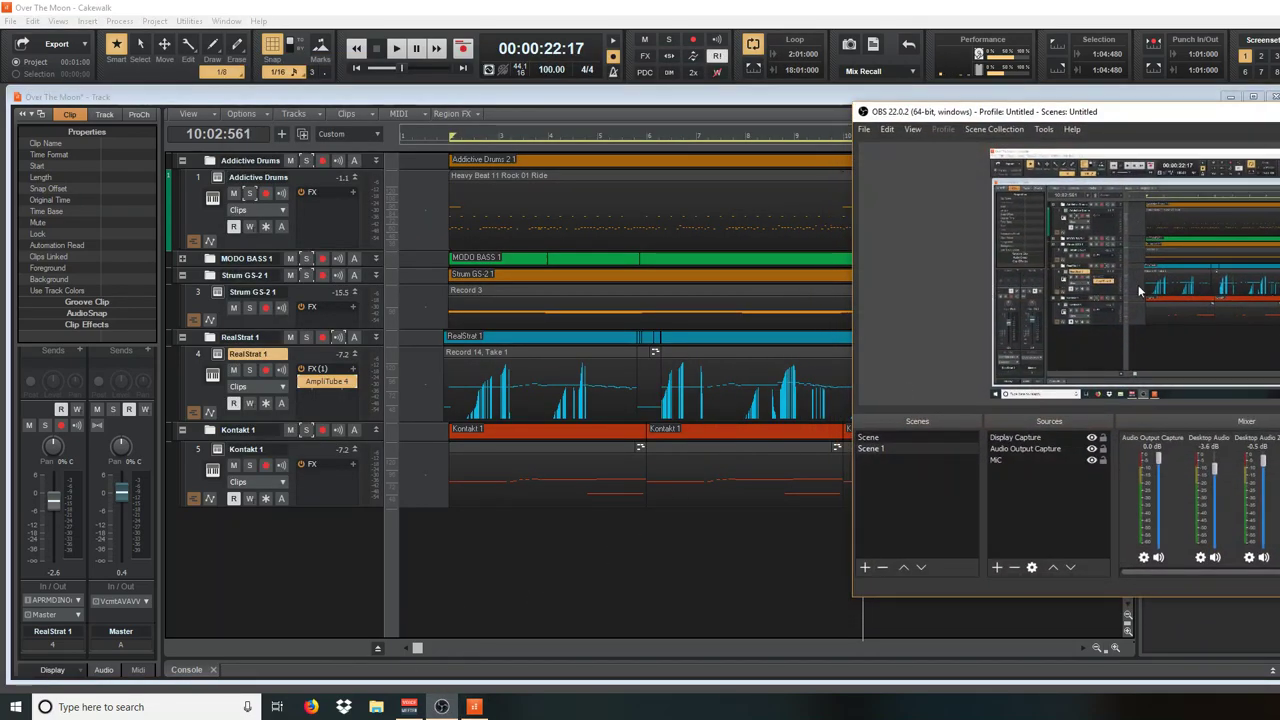